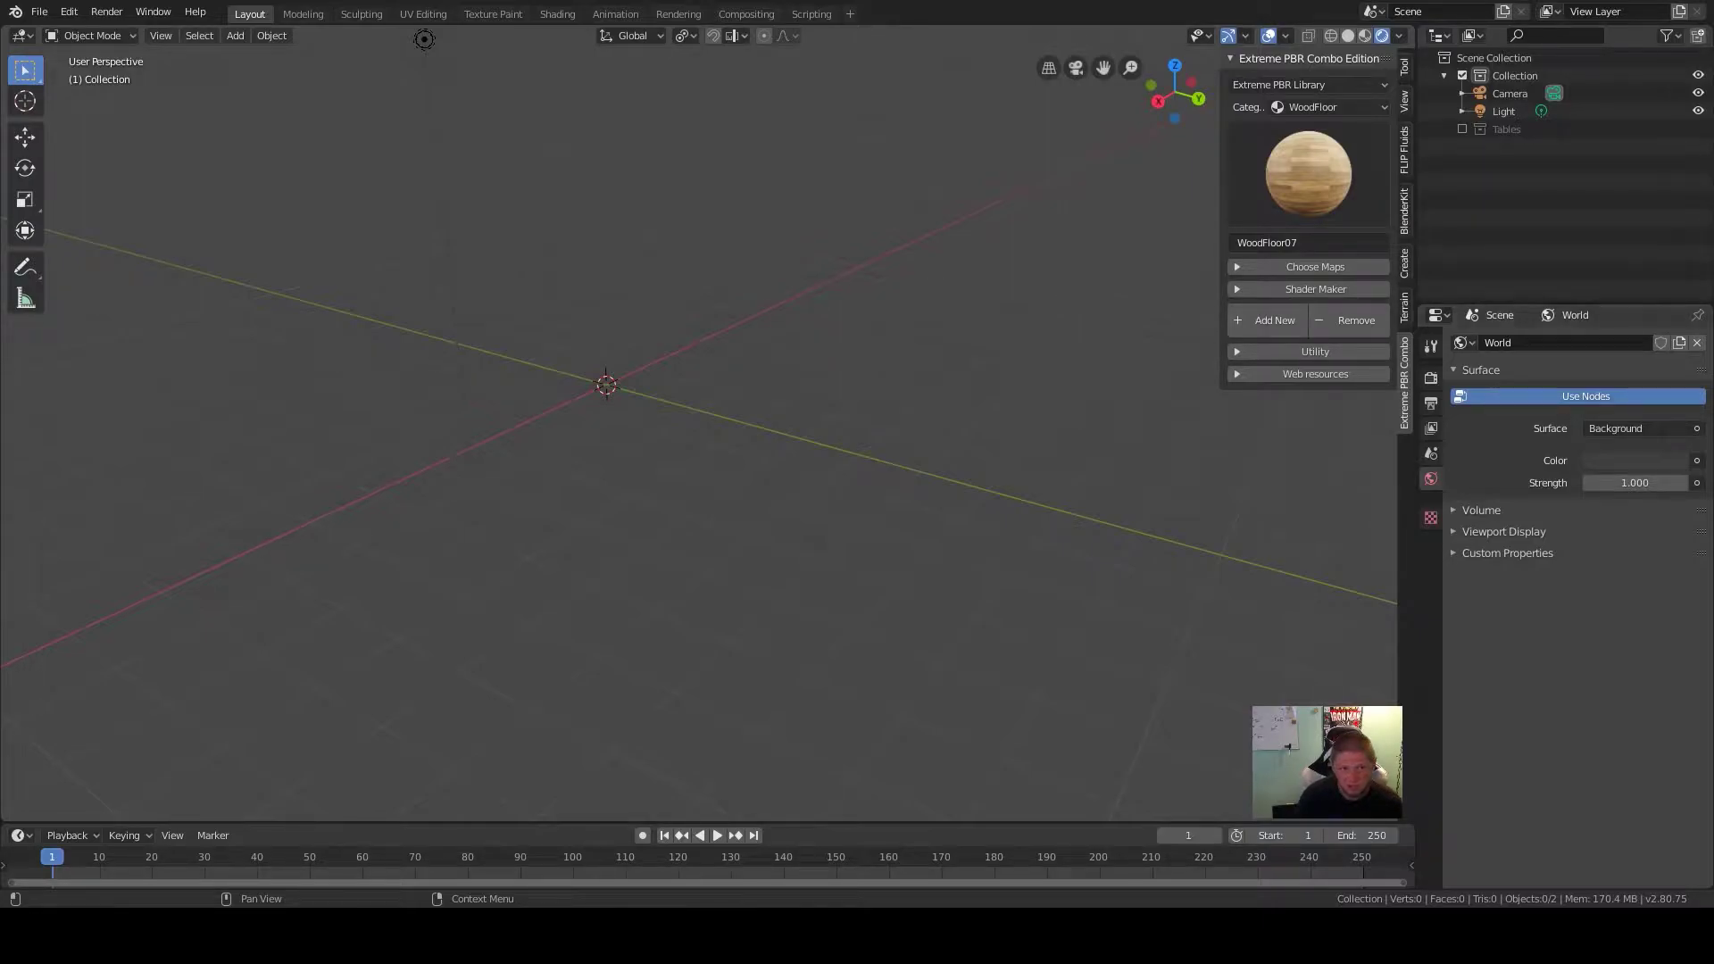
# Hide the viewport's sidebar of add-on settings
pyautogui.click(1405, 309)
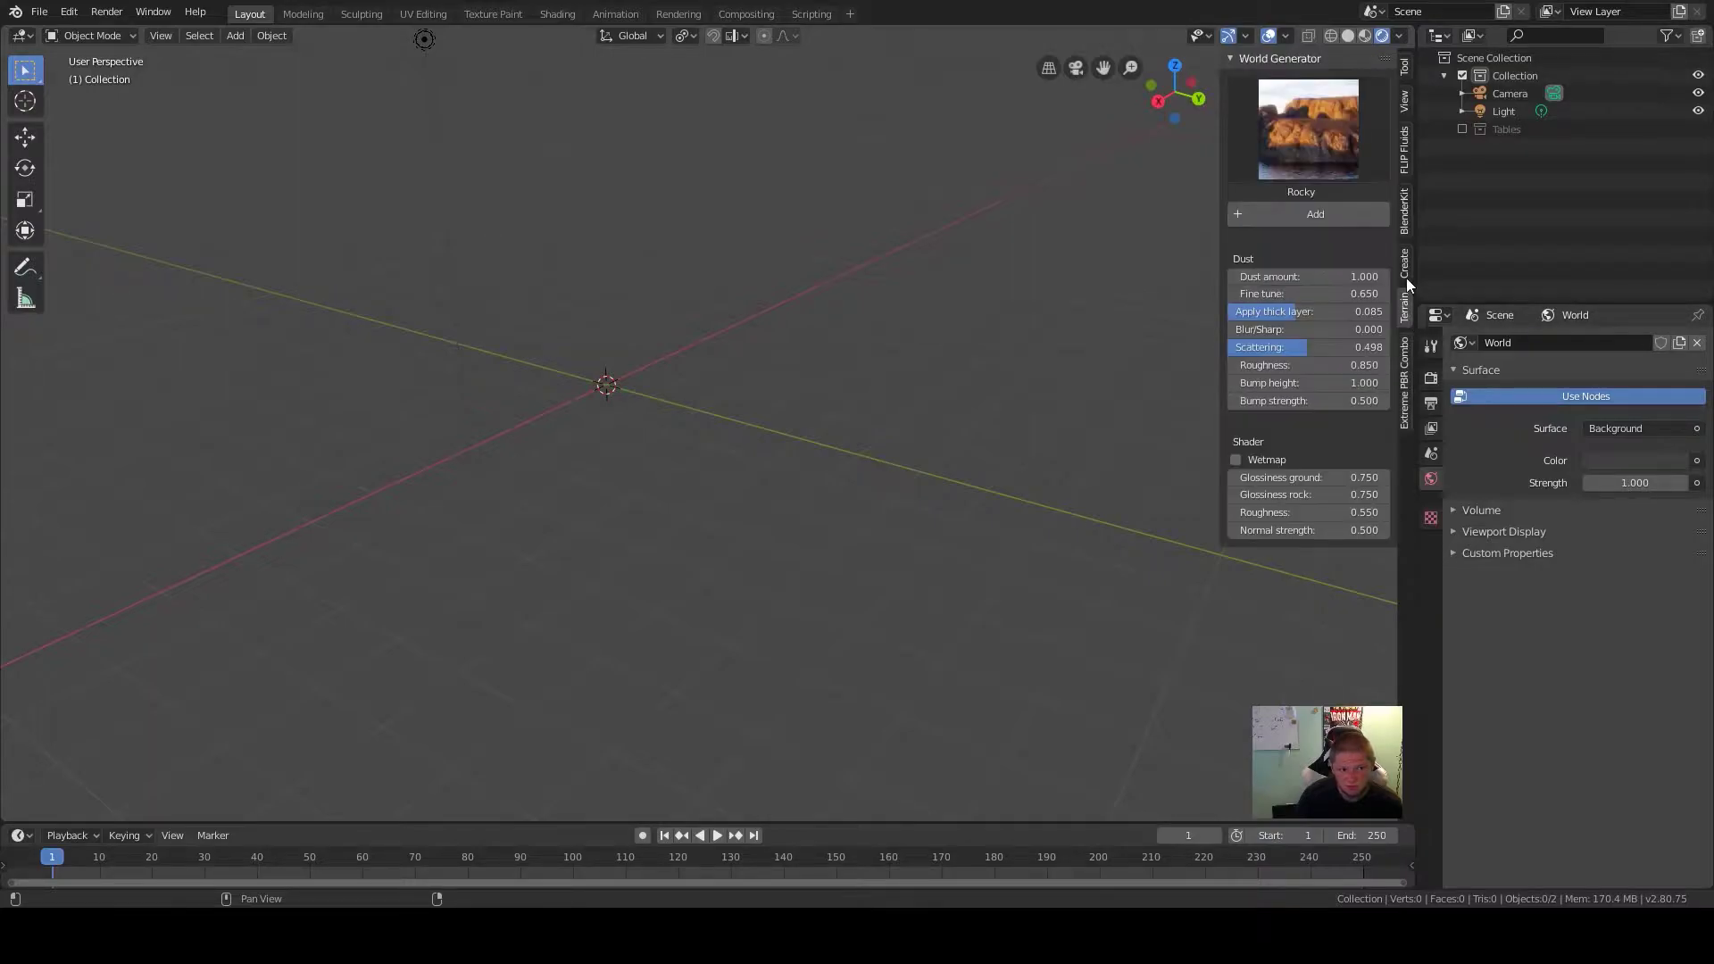
pyautogui.click(1233, 57)
pyautogui.click(1231, 57)
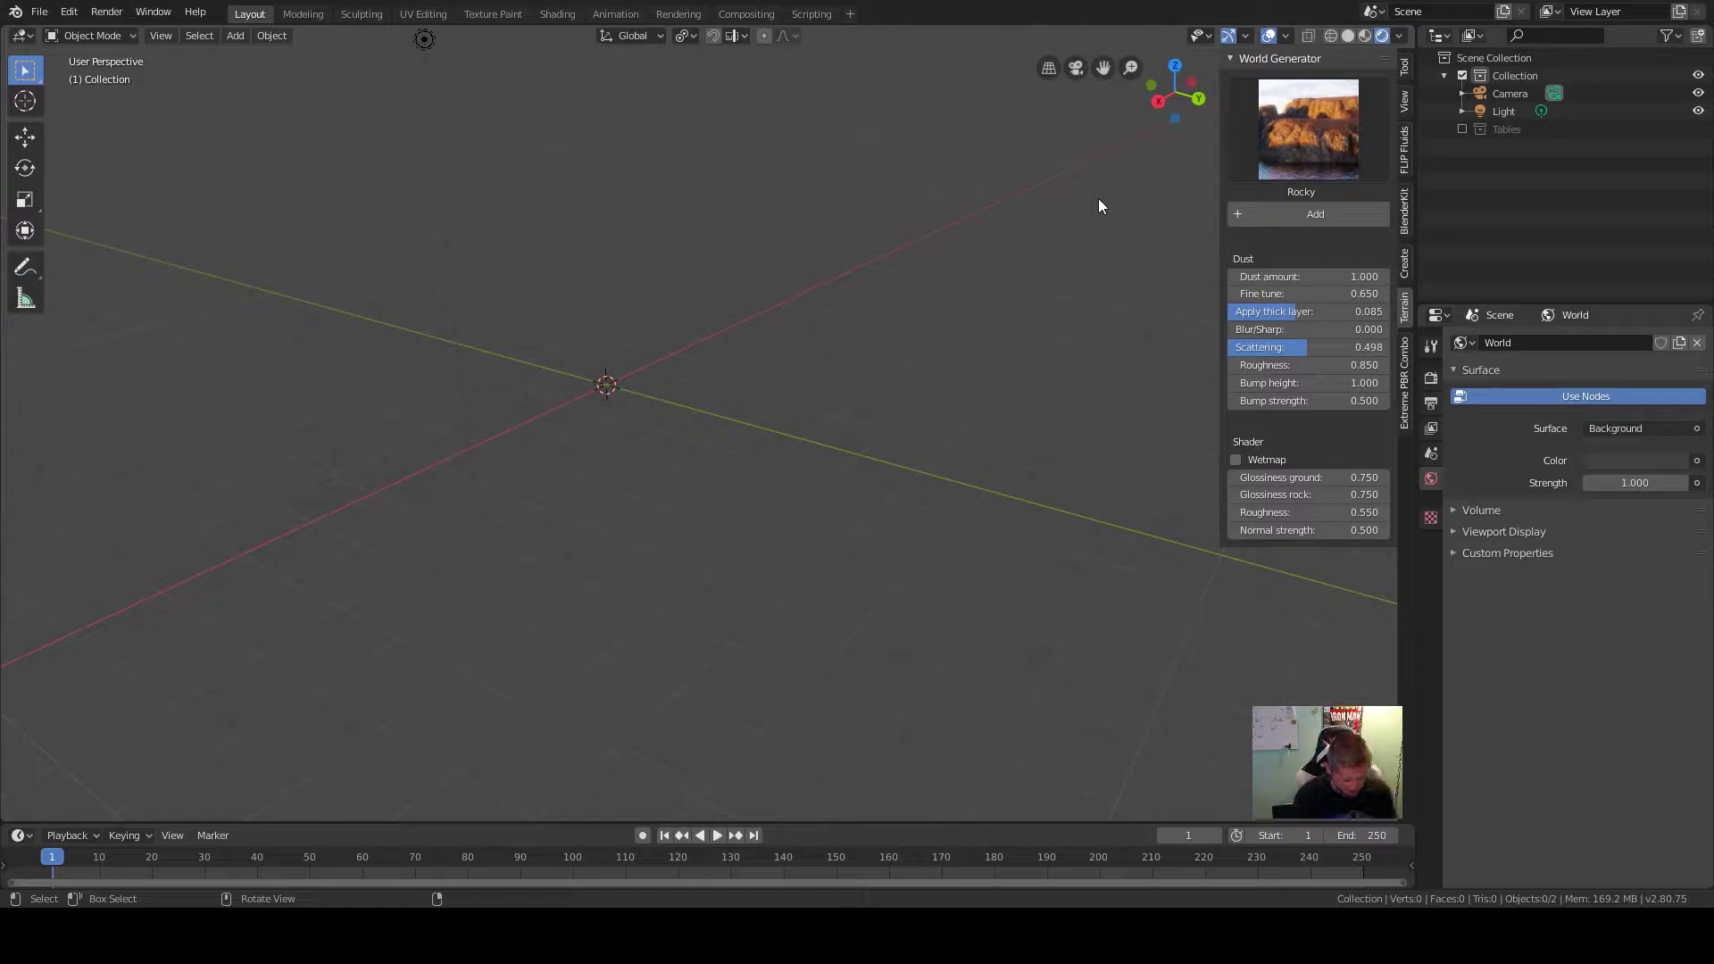
pyautogui.press('n')
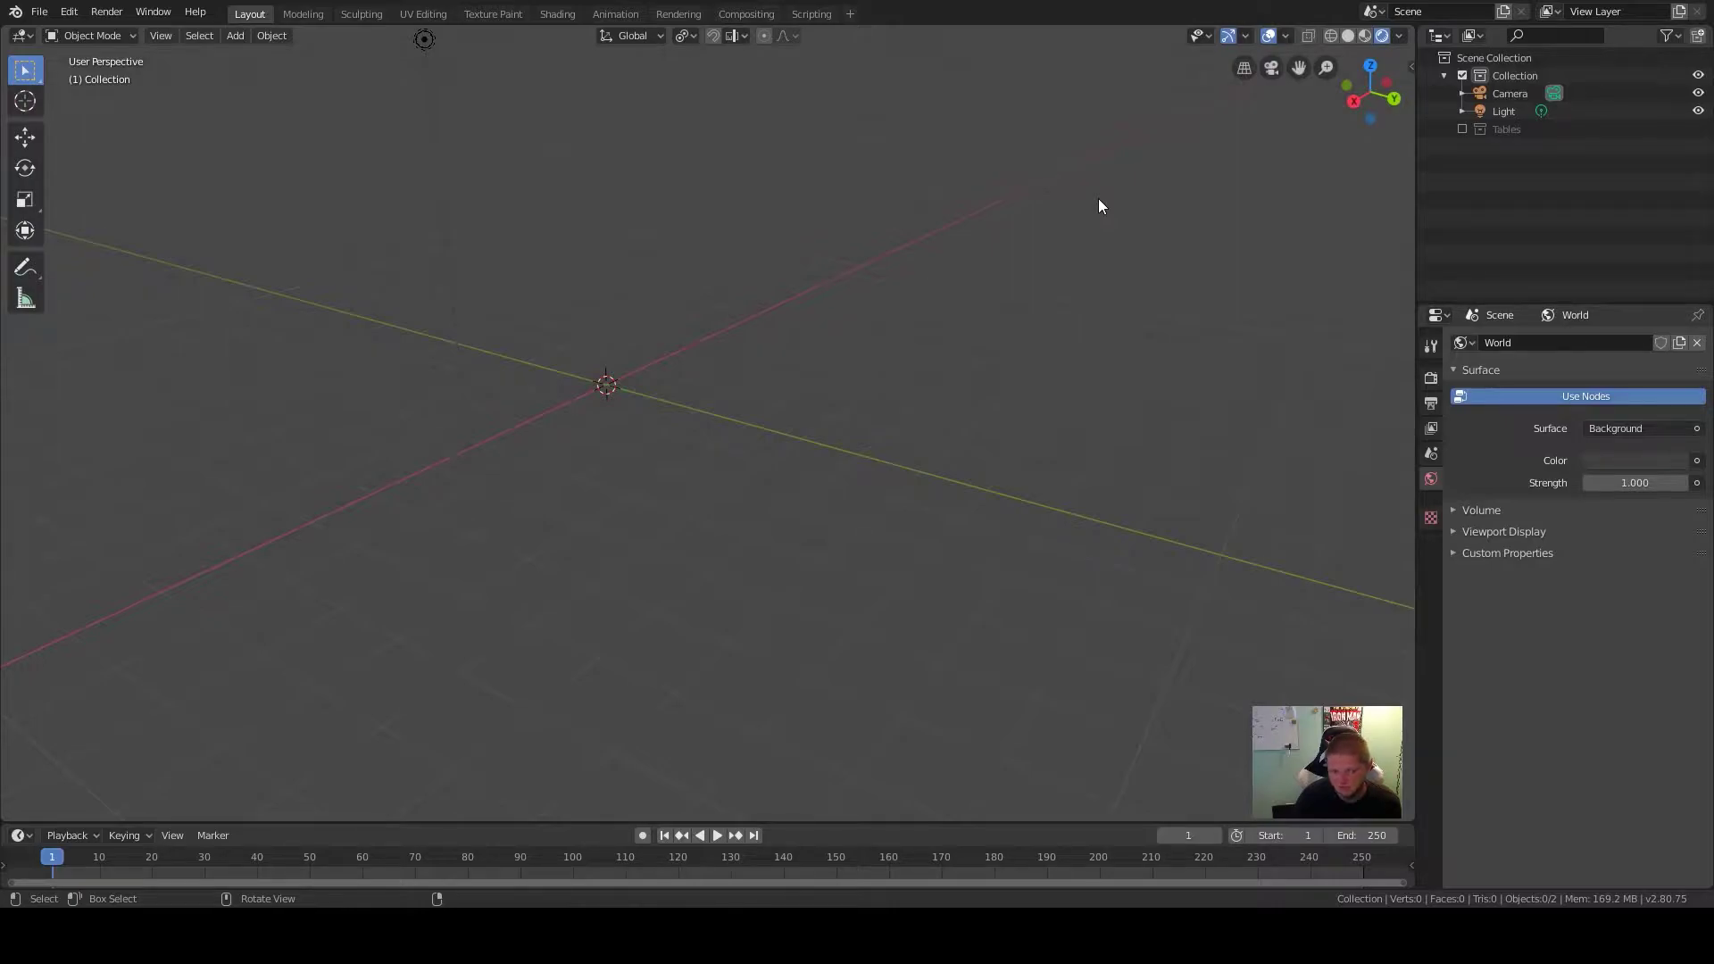
pyautogui.press('shift')
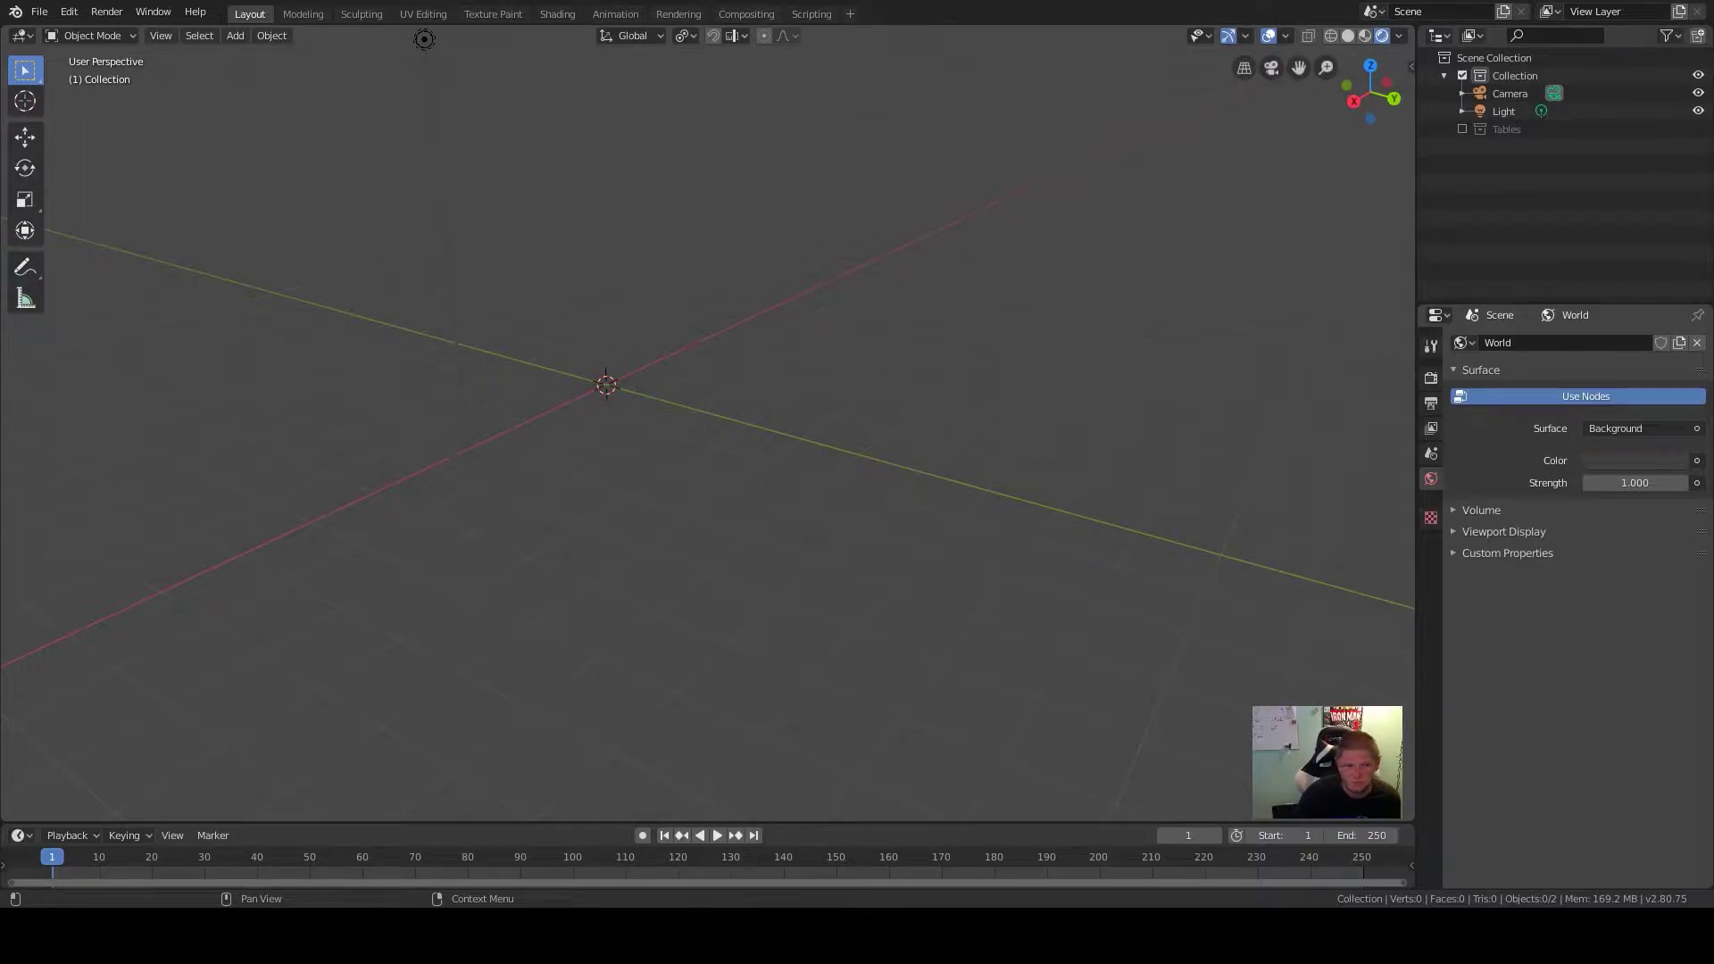
pyautogui.moveTo(937, 482); pyautogui.dragTo(847, 460, button='middle')
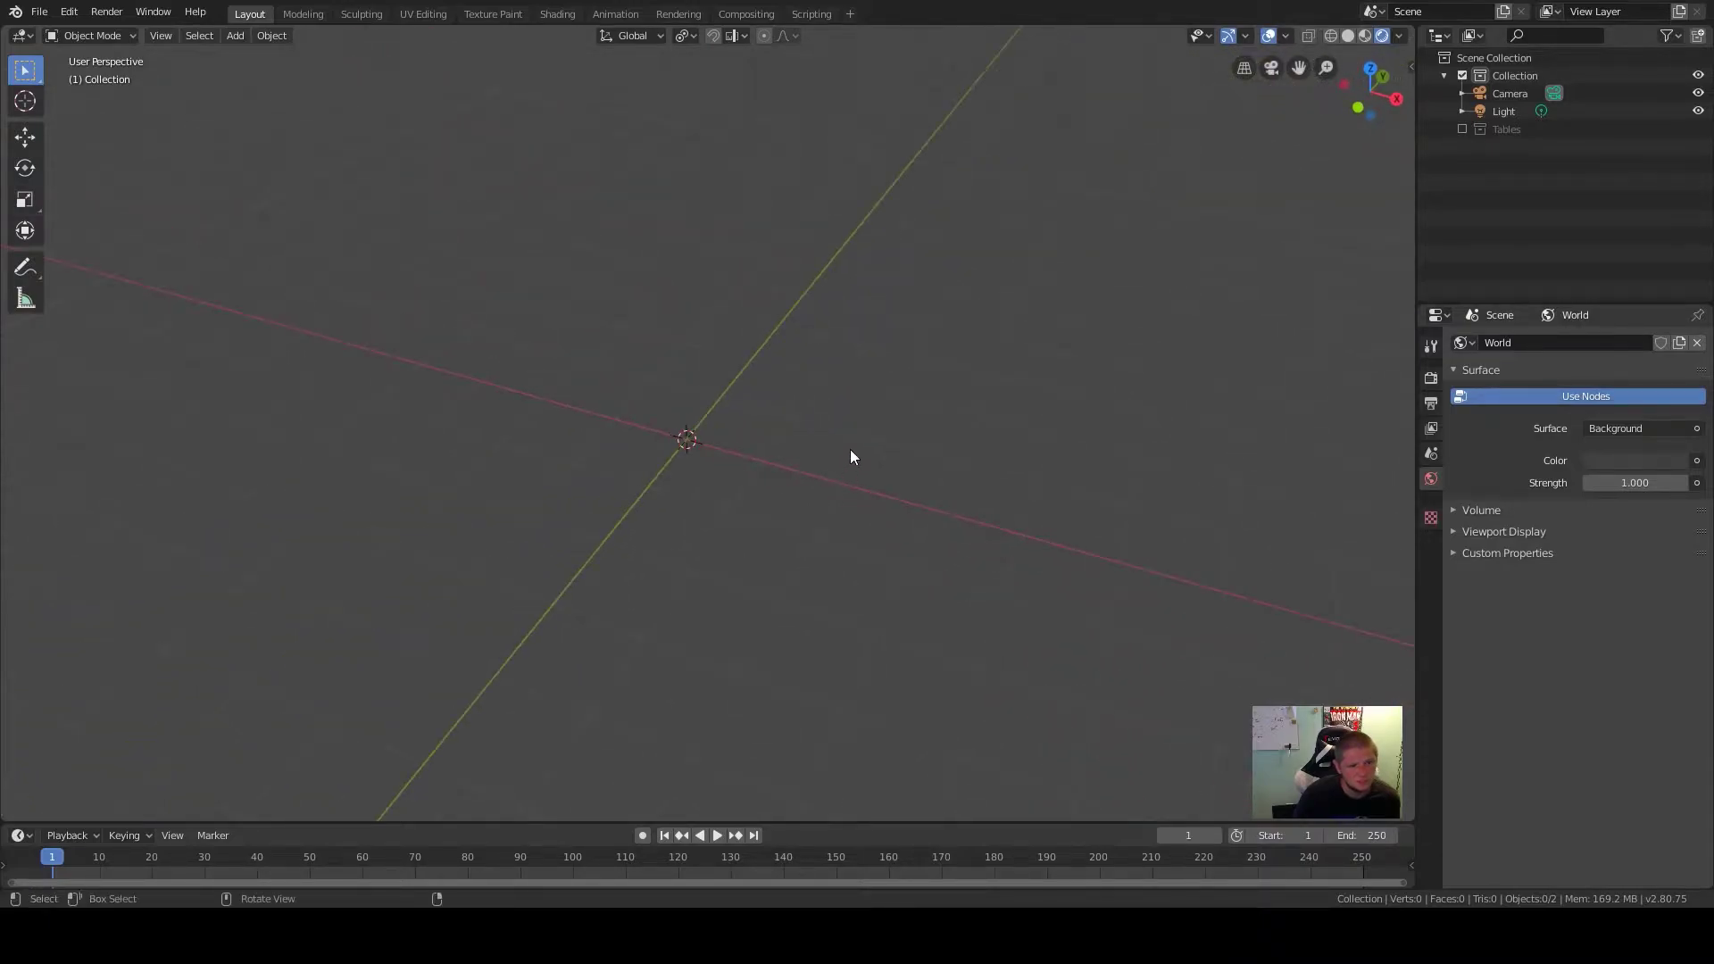
# Show the Tables collection and compare the tops of the textured table and the untextured plank table
pyautogui.click(1464, 131)
pyautogui.moveTo(1116, 201); pyautogui.dragTo(1056, 482, button='middle')
pyautogui.scroll(3, 973, 366)
pyautogui.click(1072, 493)
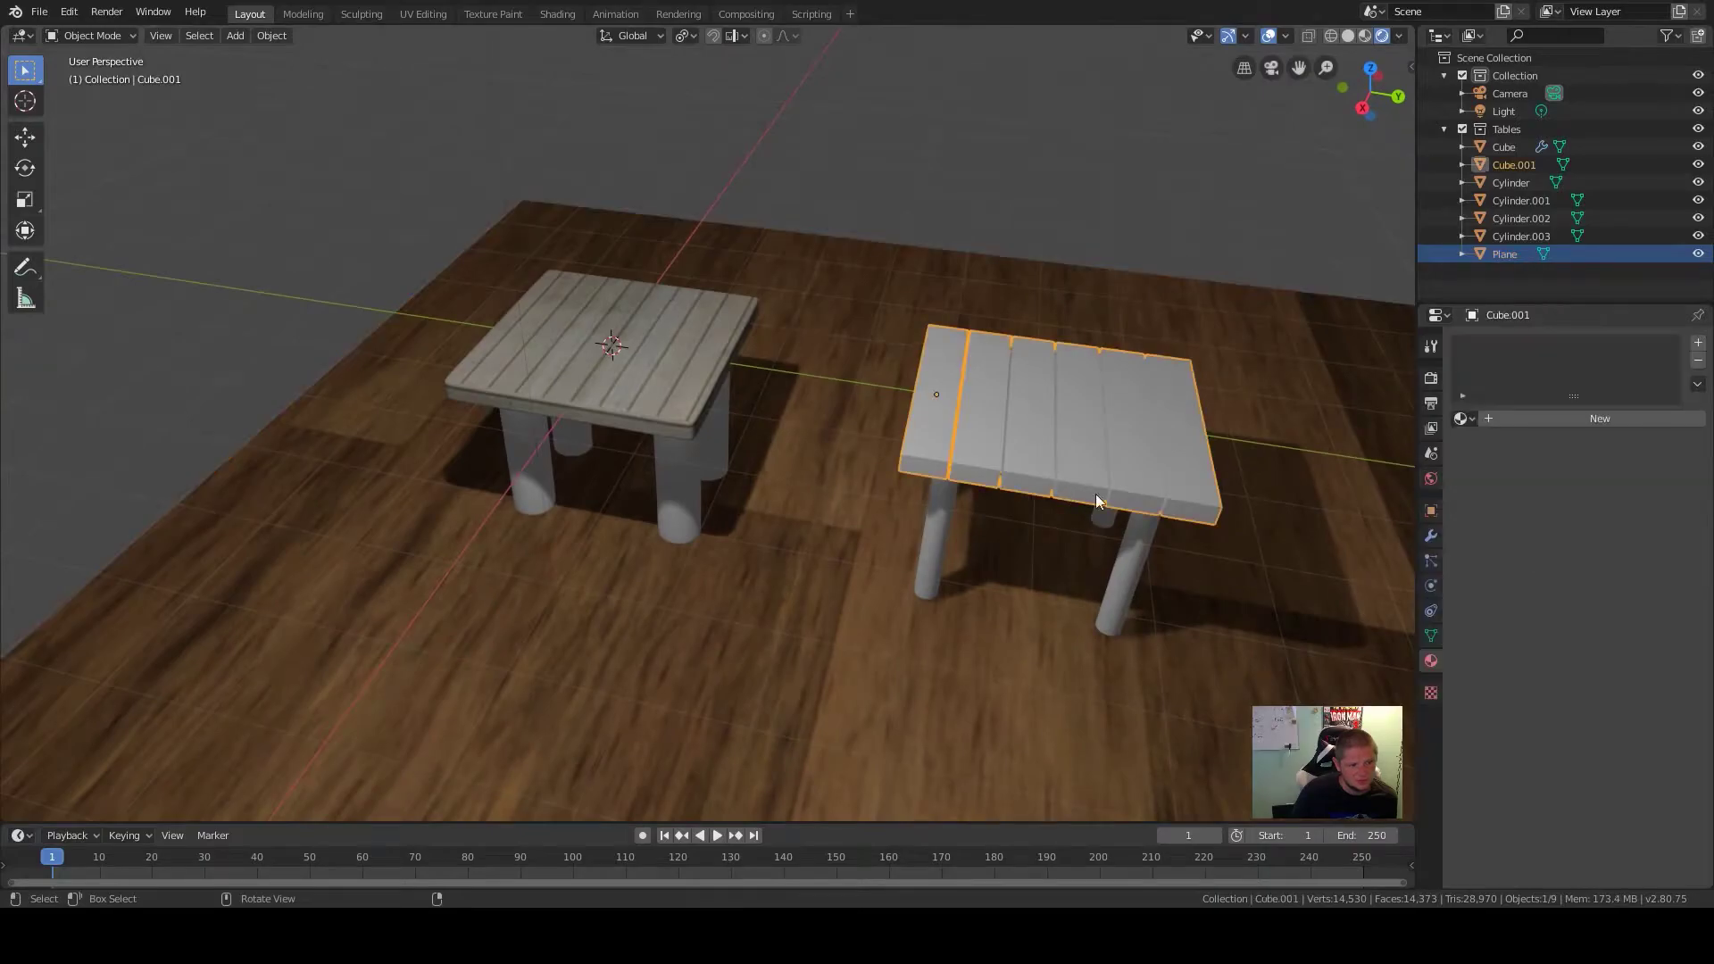
pyautogui.click(666, 367)
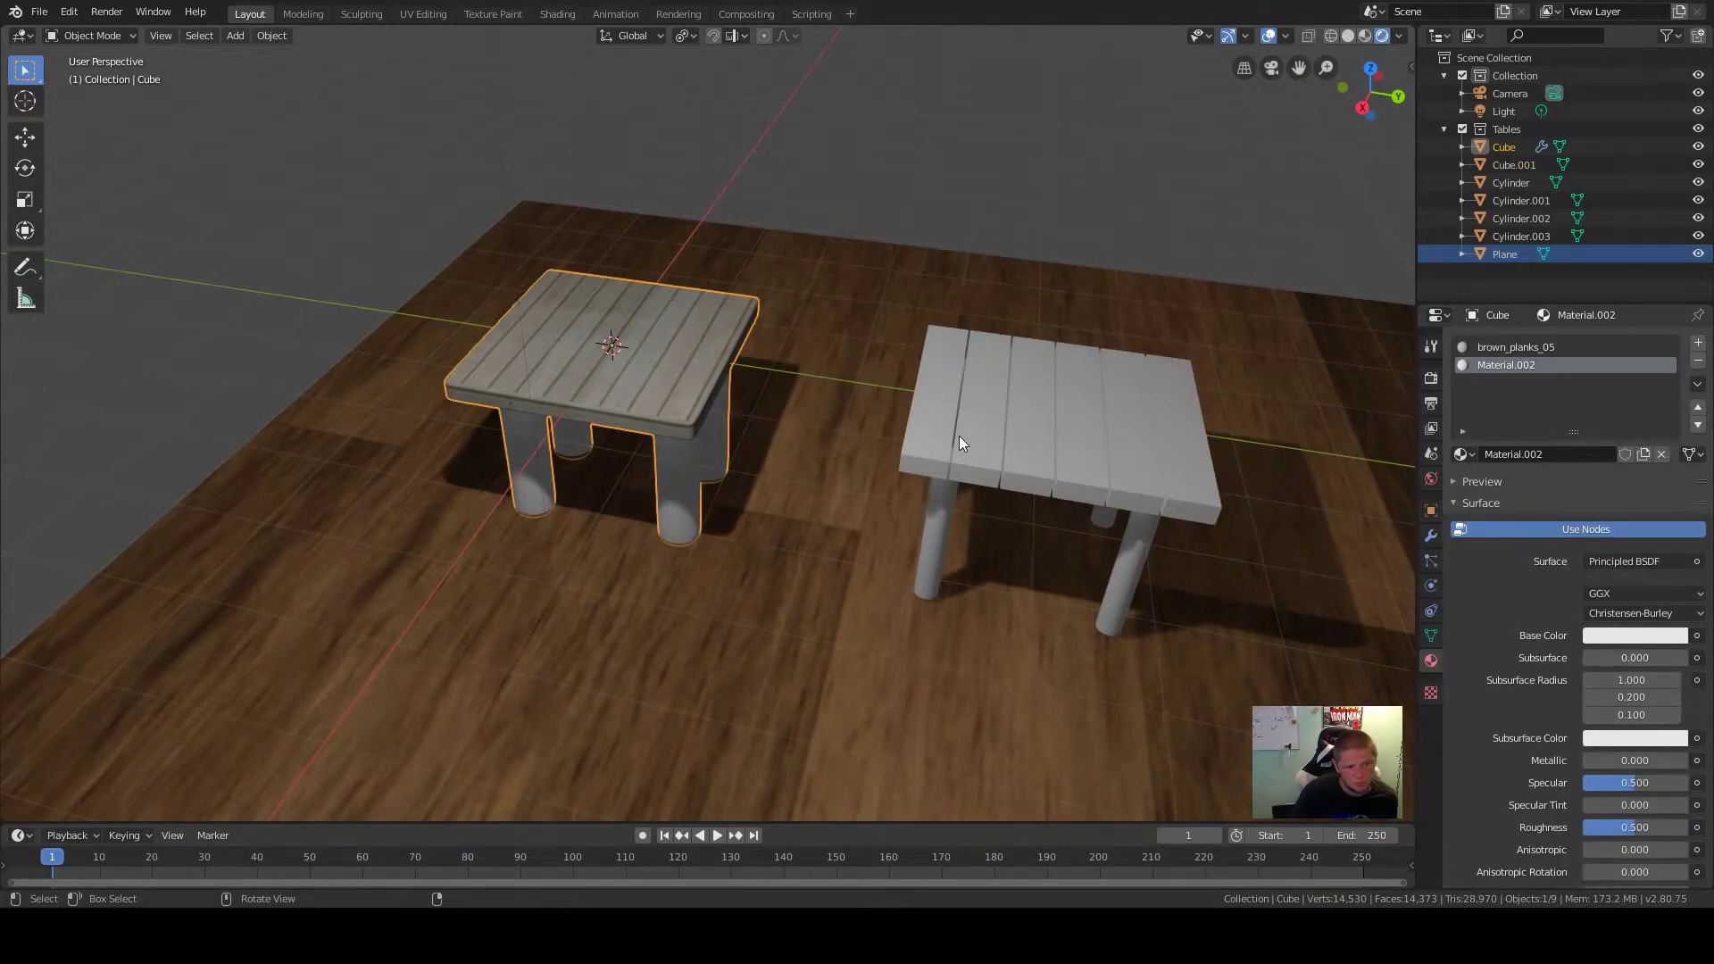
pyautogui.click(1143, 465)
pyautogui.moveTo(1097, 419); pyautogui.dragTo(1060, 456, button='middle')
pyautogui.moveTo(891, 437); pyautogui.dragTo(872, 452, button='middle')
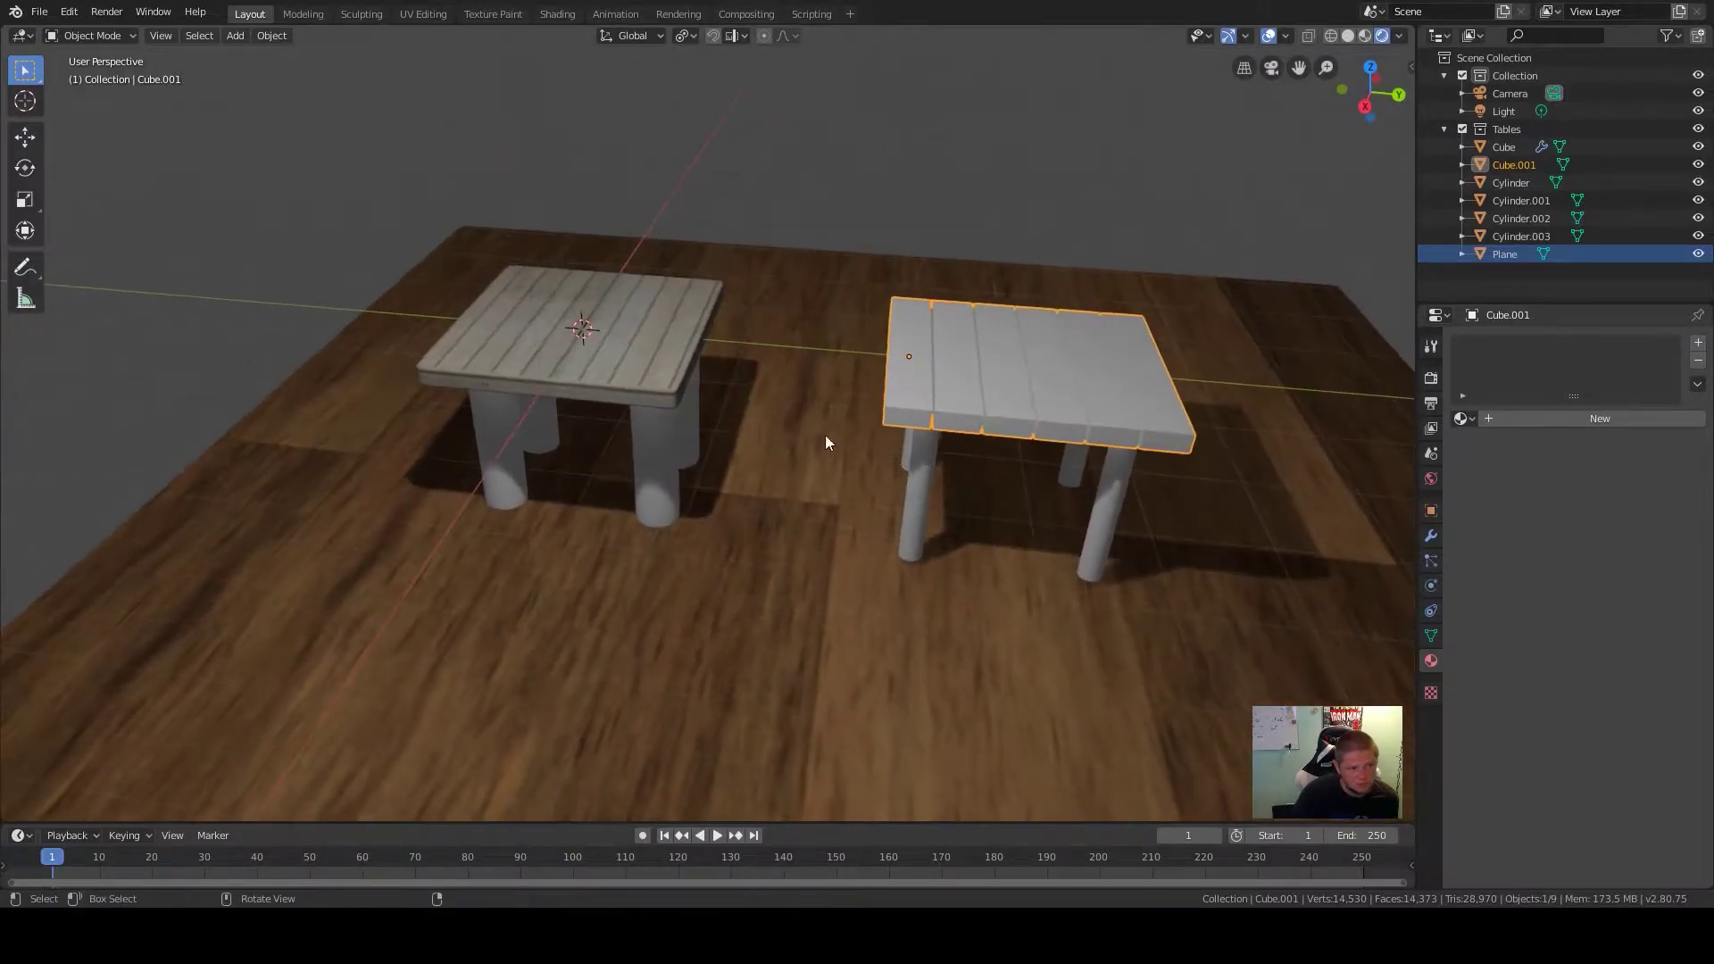
# Examine the textured table up close, including where its legs join the underside of the tabletop
pyautogui.click(633, 379)
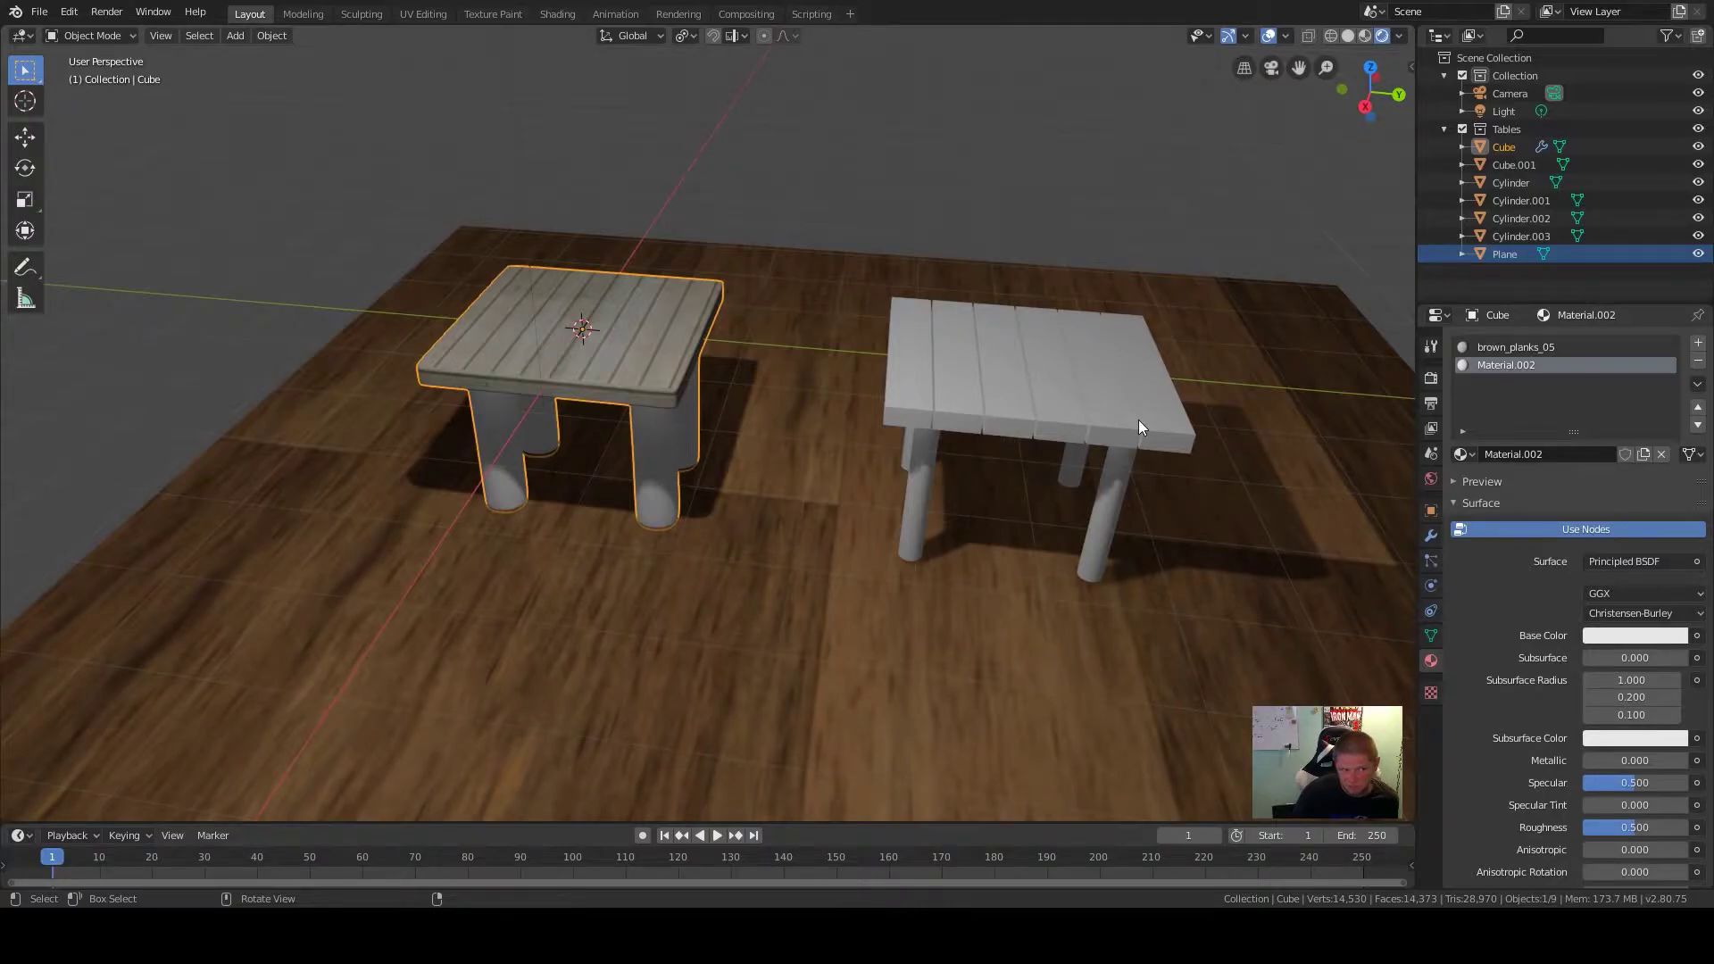
pyautogui.moveTo(997, 420); pyautogui.dragTo(872, 485, button='middle')
pyautogui.keyDown('shift'); pyautogui.moveTo(705, 572); pyautogui.dragTo(821, 539, button='middle'); pyautogui.keyUp('shift')
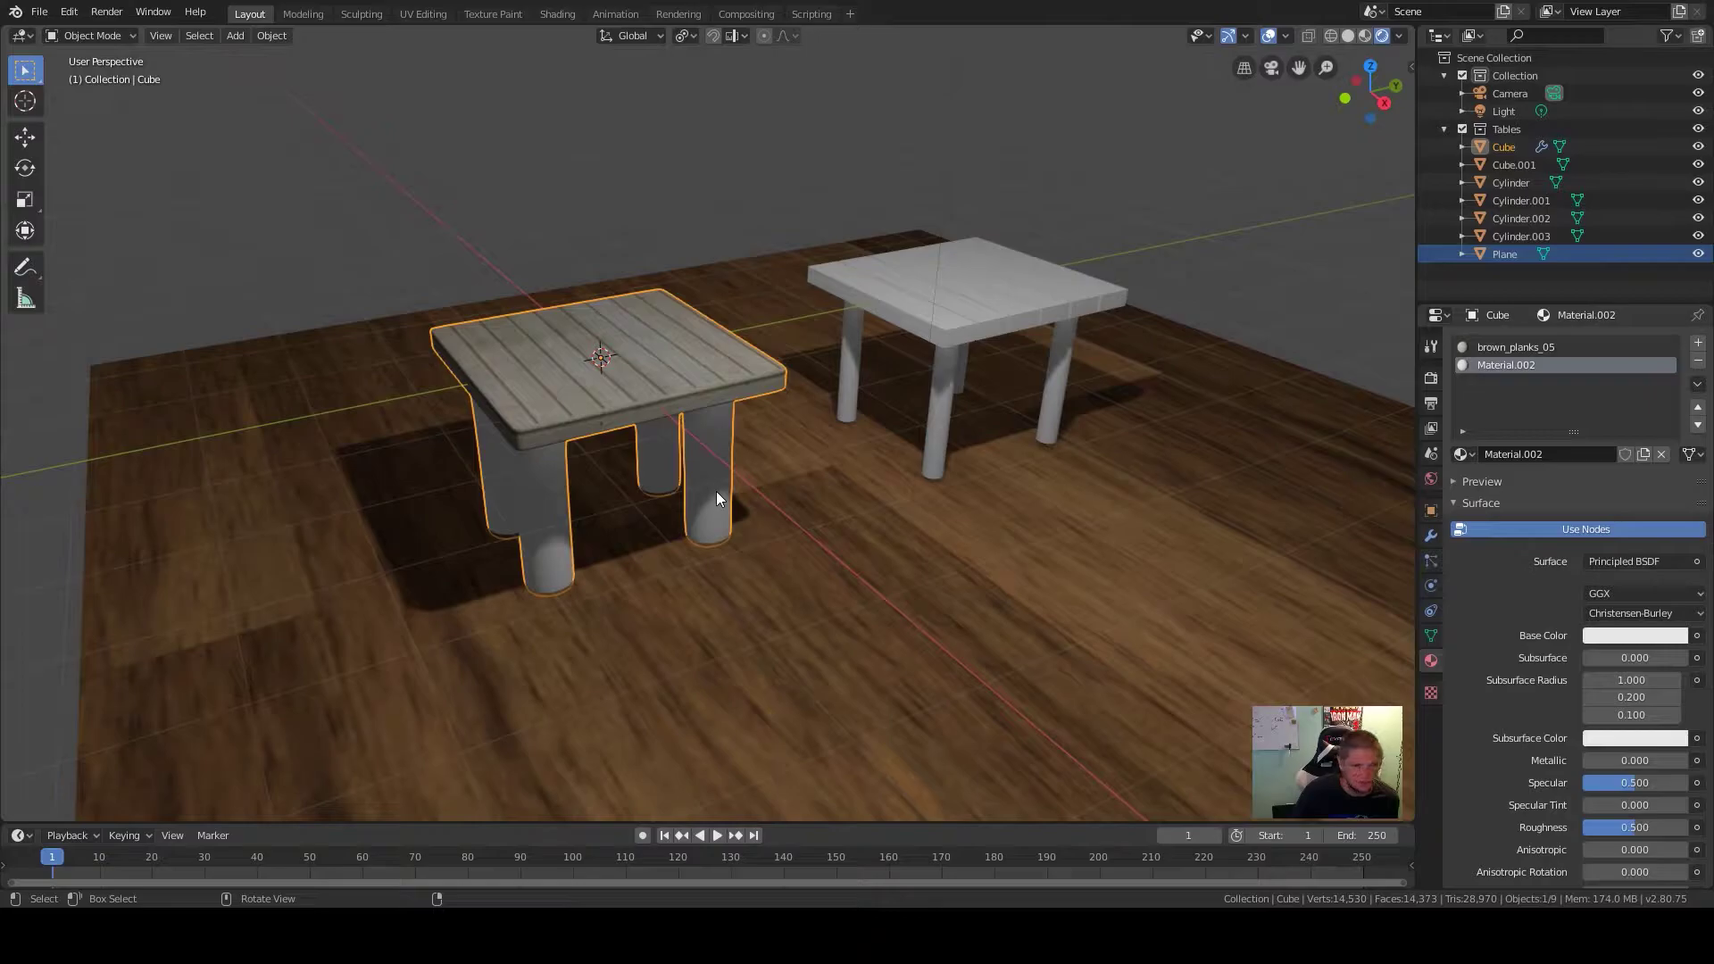
pyautogui.keyDown('shift'); pyautogui.moveTo(716, 498); pyautogui.dragTo(939, 507, button='middle'); pyautogui.keyUp('shift')
pyautogui.scroll(4, 939, 491)
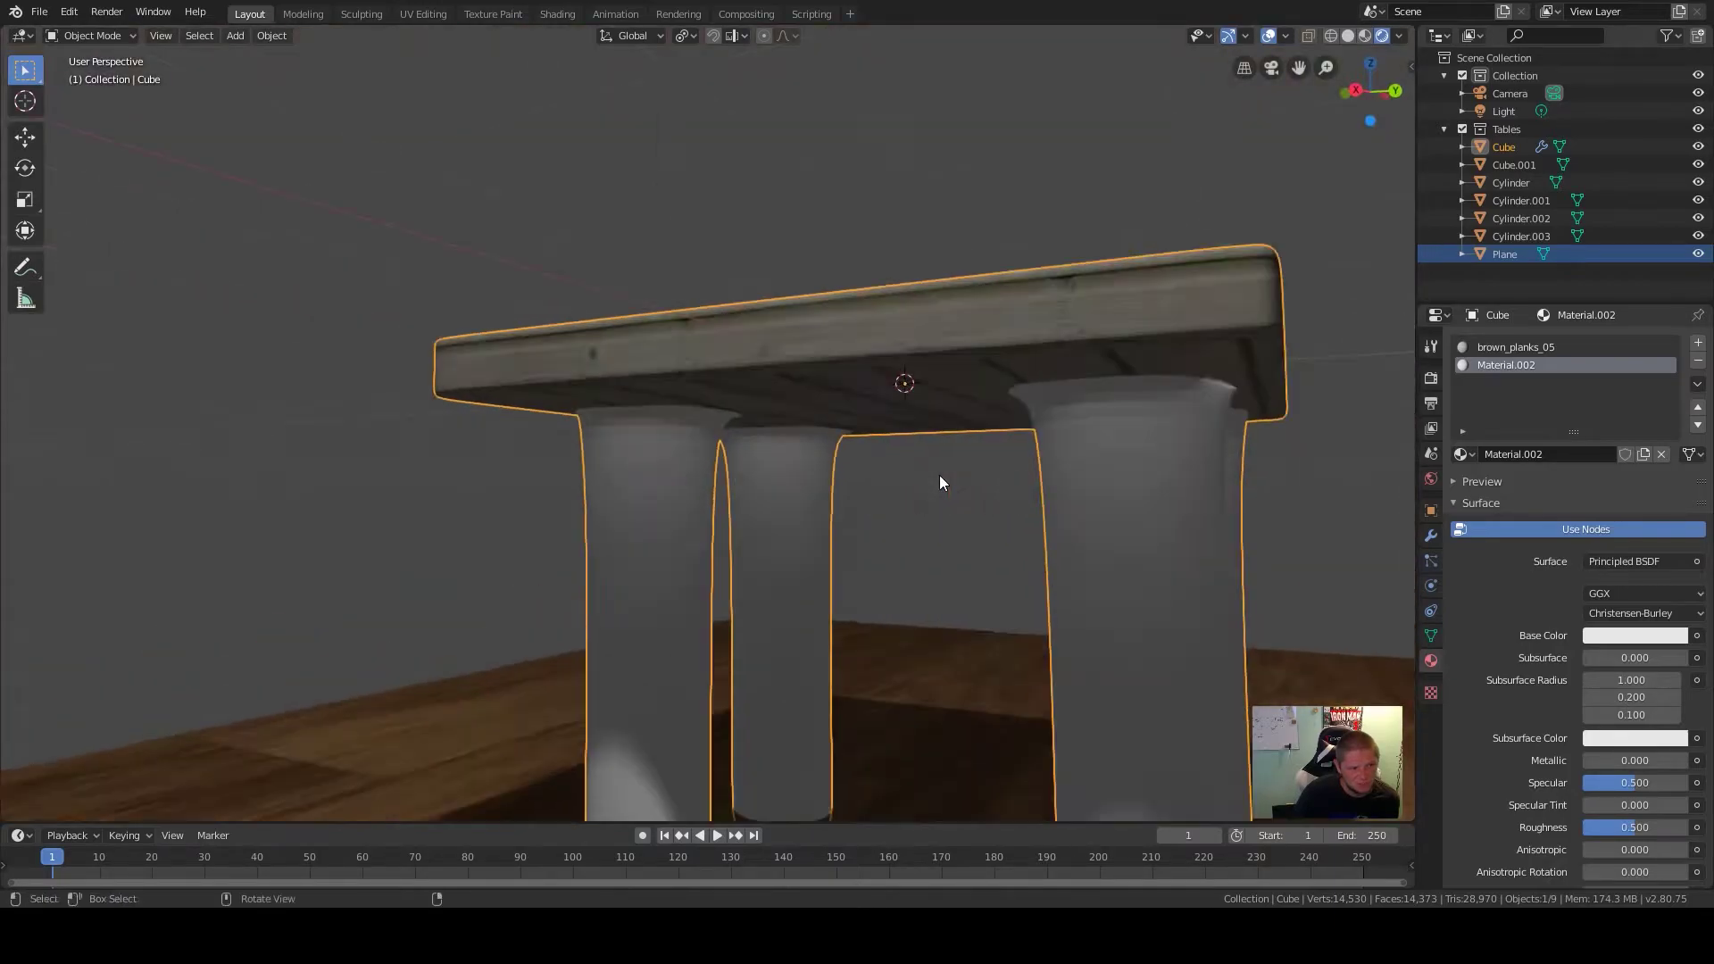
pyautogui.scroll(-4, 1216, 542)
pyautogui.moveTo(1218, 543); pyautogui.dragTo(897, 523, button='middle')
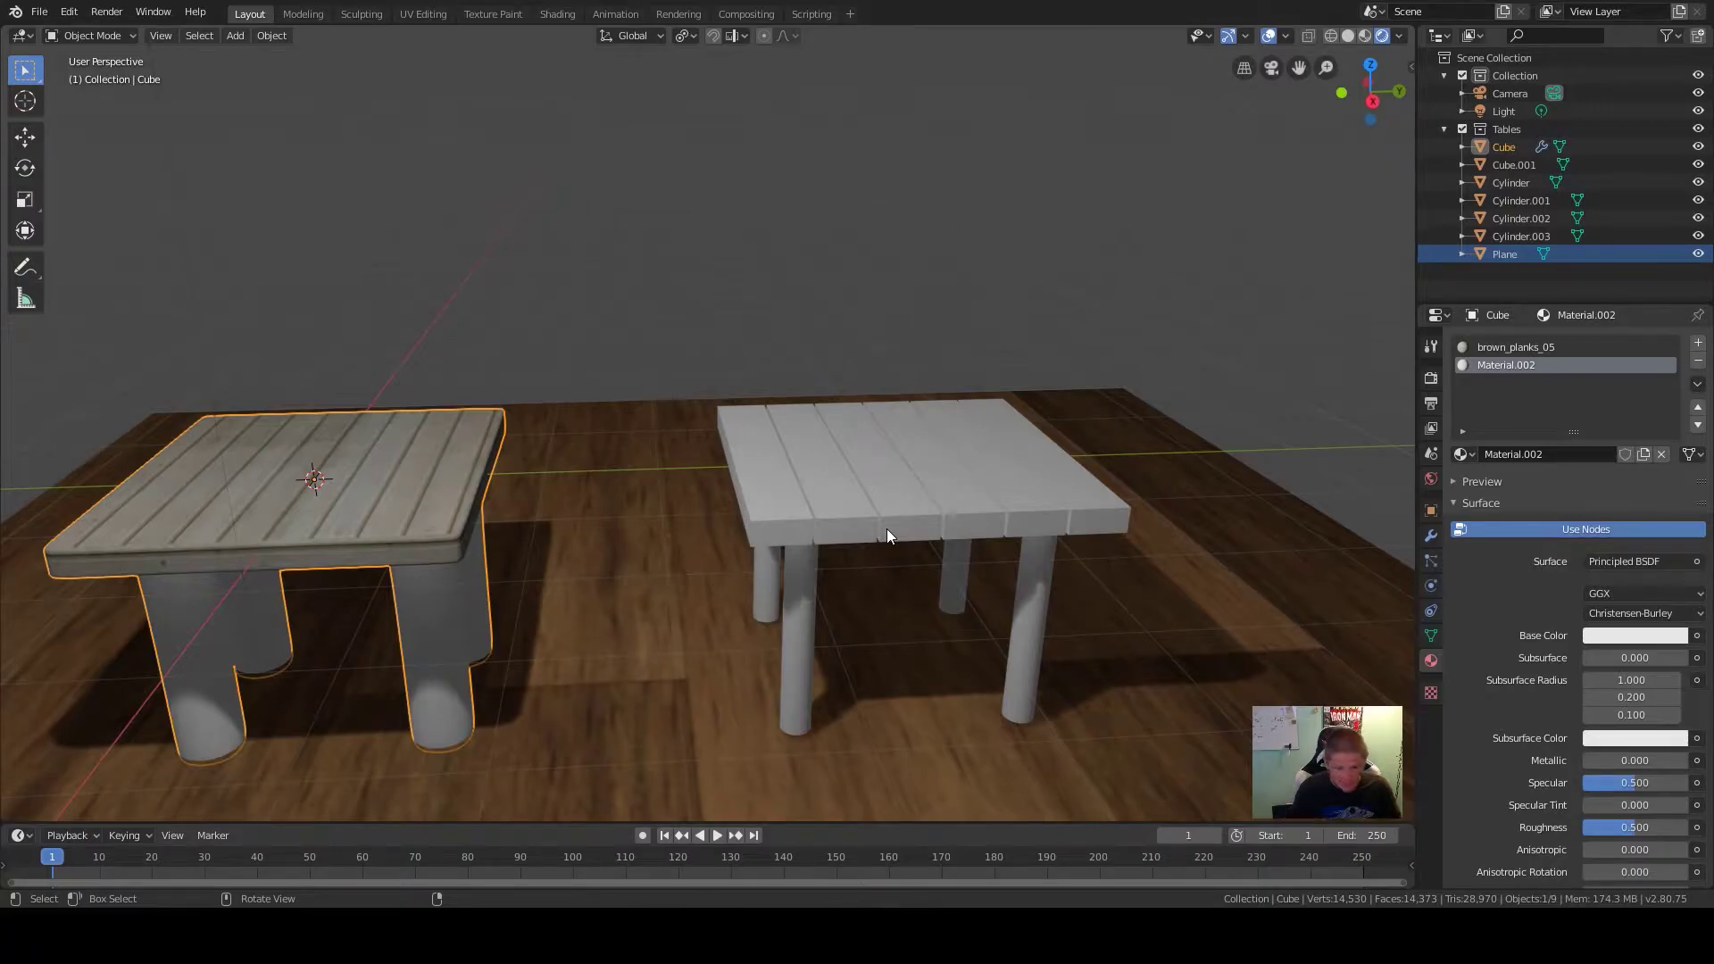
# Examine the untextured table's separate planks and legs from above and below, comparing its construction with the other table
pyautogui.moveTo(1091, 577); pyautogui.dragTo(921, 642, button='middle')
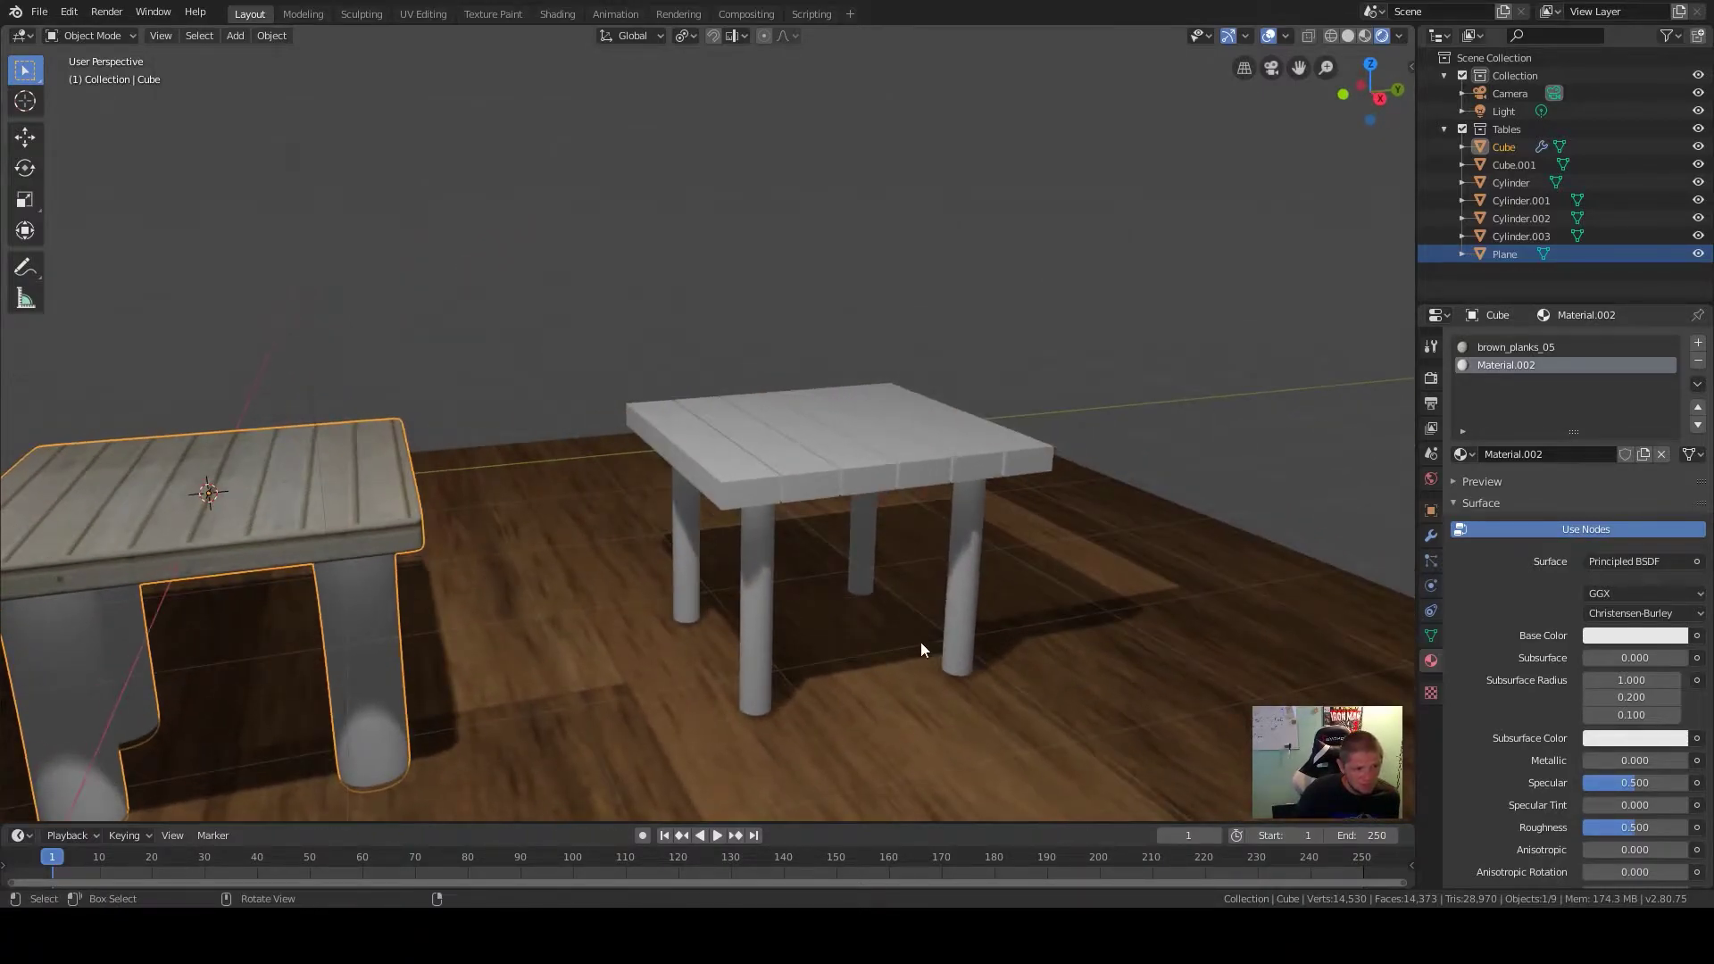
pyautogui.click(701, 471)
pyautogui.moveTo(702, 471); pyautogui.dragTo(804, 497, button='middle')
pyautogui.moveTo(968, 505); pyautogui.dragTo(881, 613, button='middle')
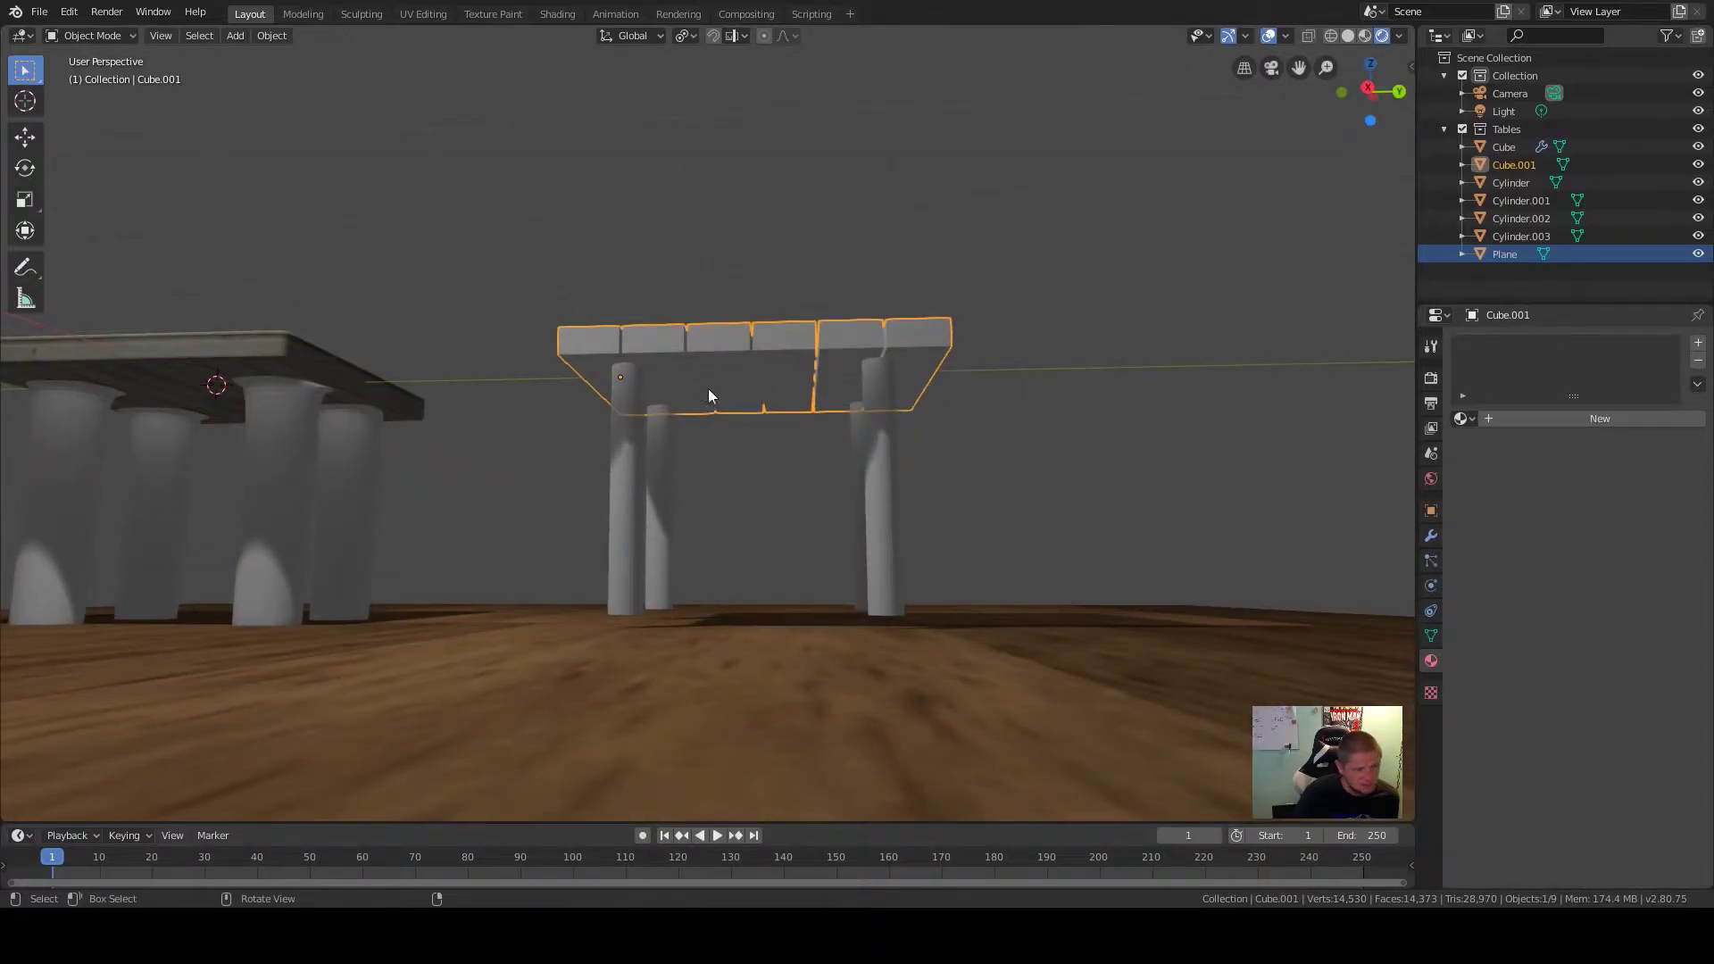
pyautogui.scroll(4, 720, 401)
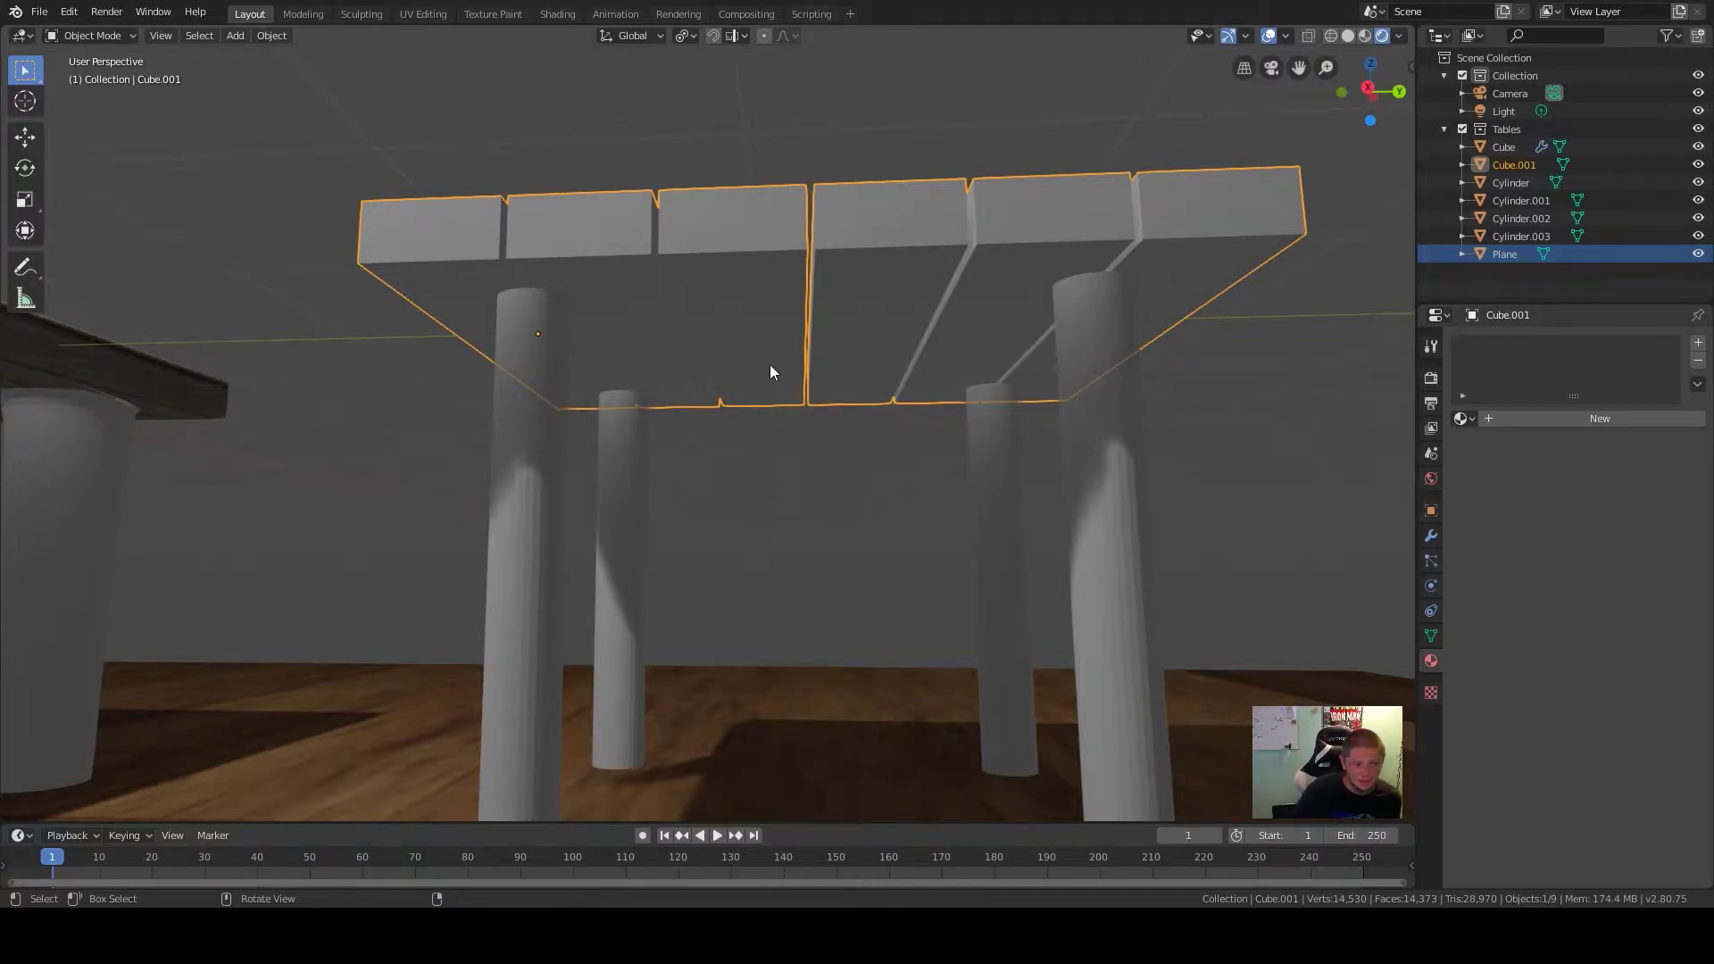
pyautogui.moveTo(1143, 415); pyautogui.dragTo(1081, 457, button='middle')
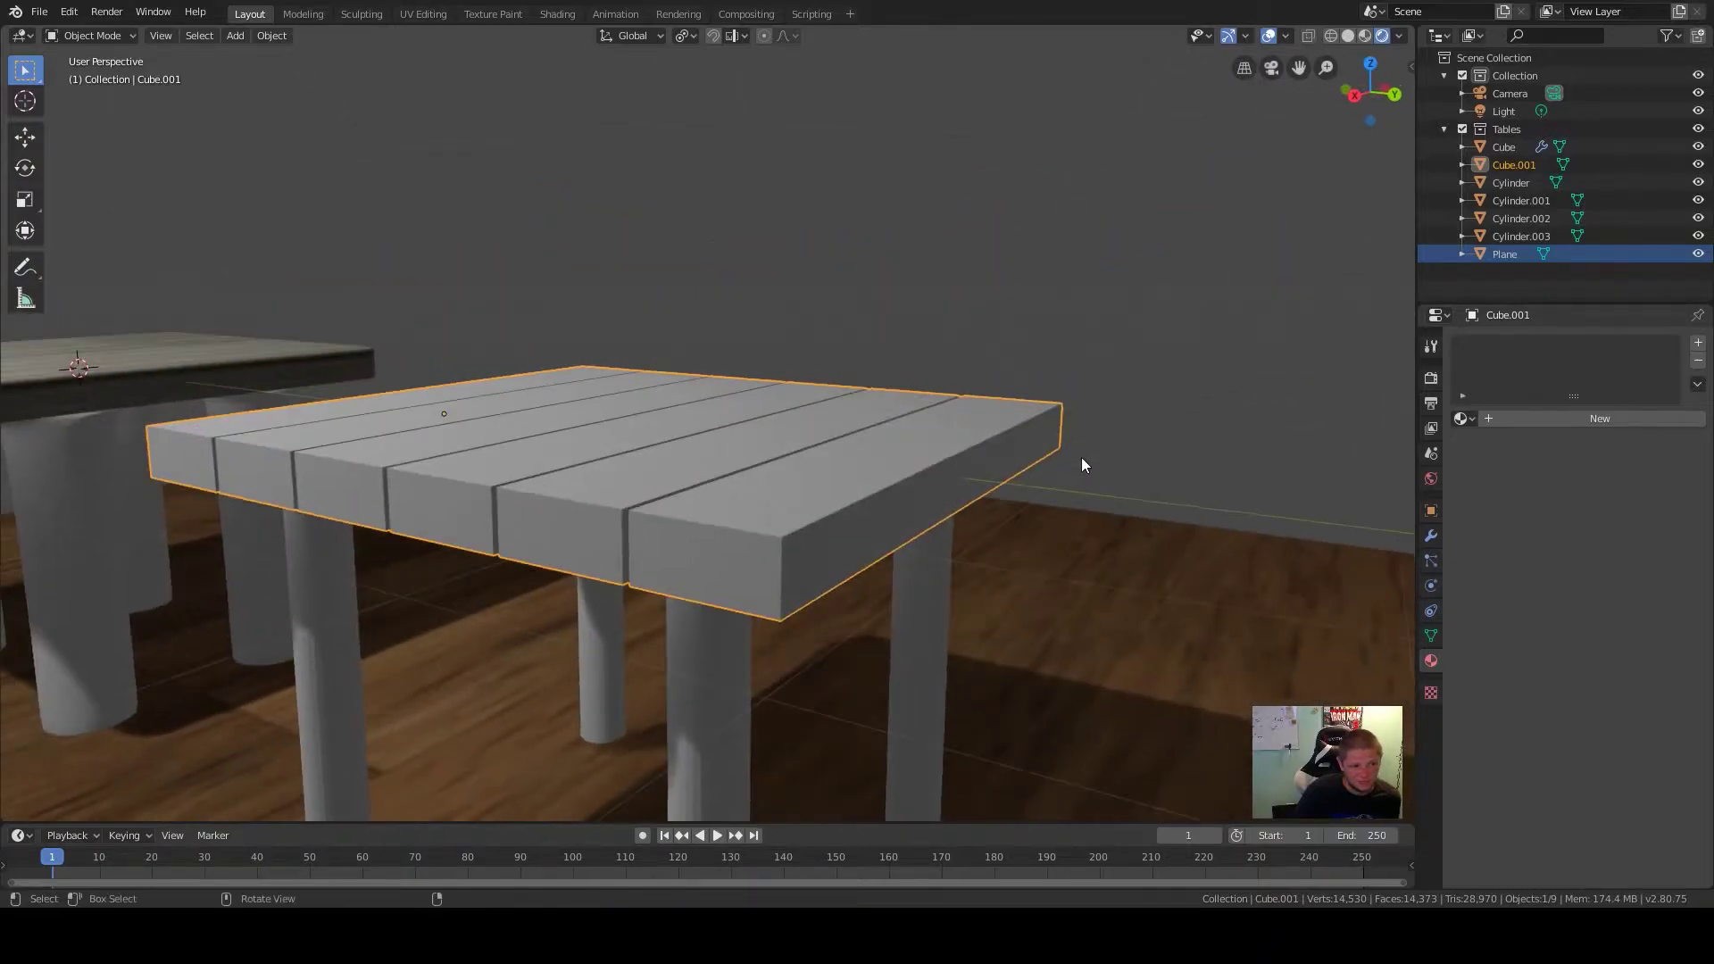
pyautogui.scroll(-5, 991, 503)
pyautogui.moveTo(891, 565); pyautogui.dragTo(861, 612, button='middle')
pyautogui.scroll(-4, 846, 551)
pyautogui.moveTo(830, 490); pyautogui.dragTo(639, 439, button='middle')
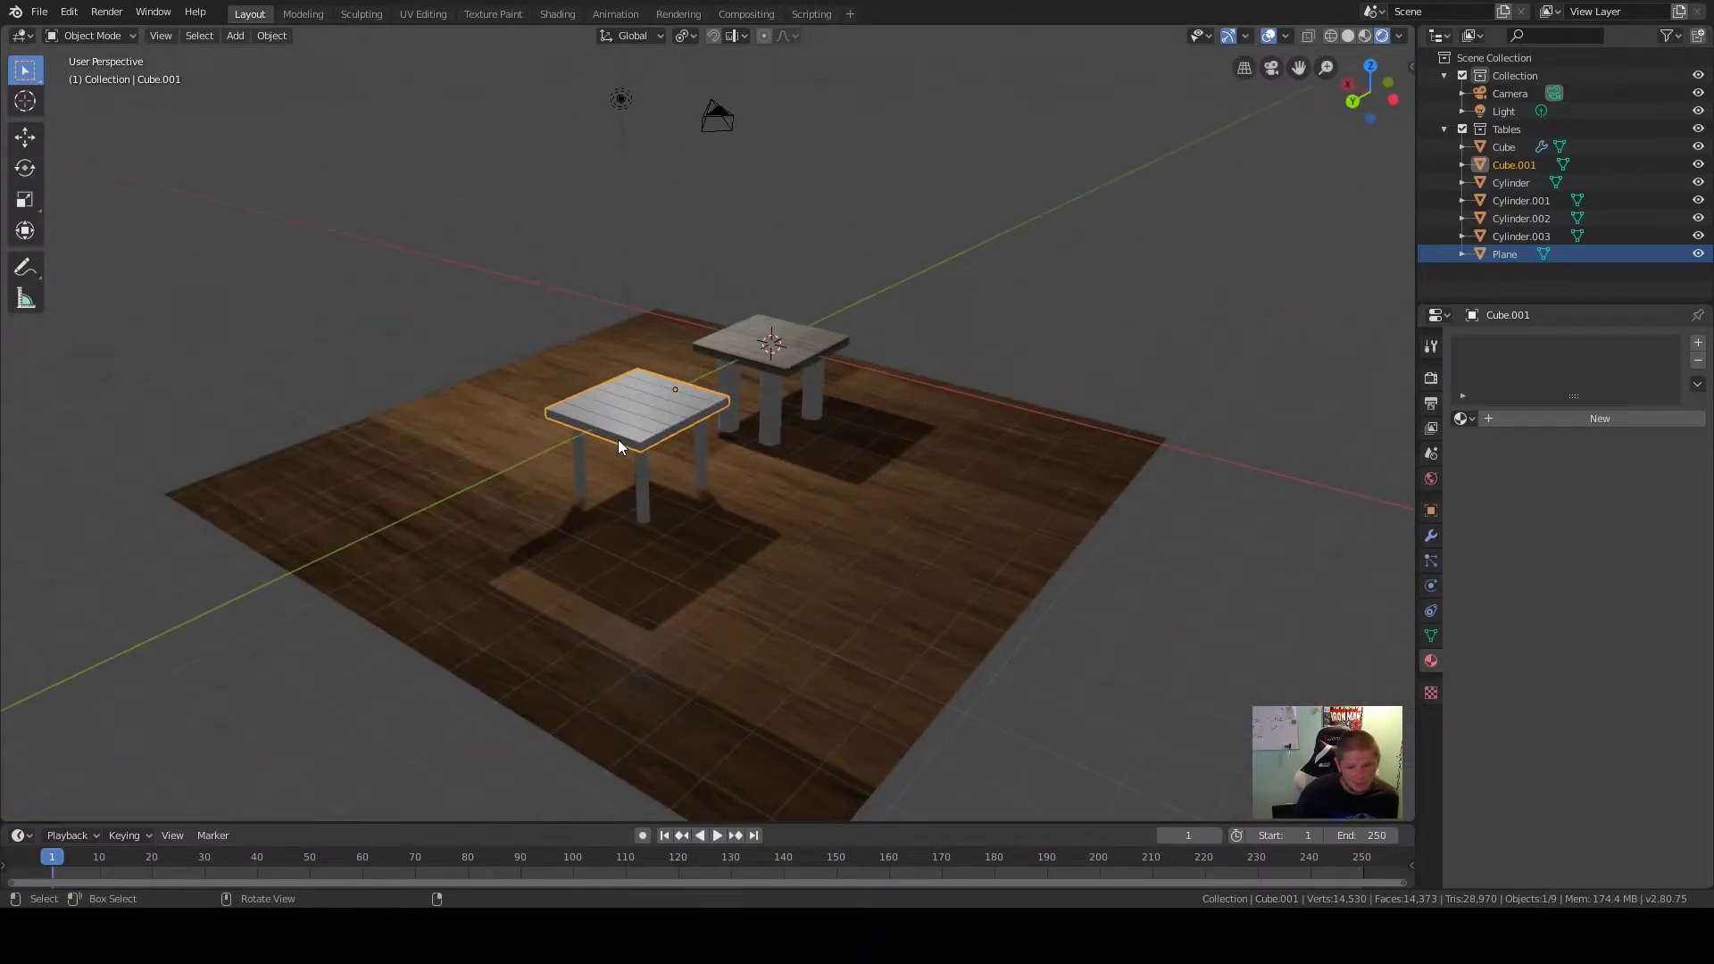
pyautogui.moveTo(551, 489); pyautogui.dragTo(853, 551, button='middle')
pyautogui.scroll(5, 709, 496)
pyautogui.moveTo(720, 574); pyautogui.dragTo(849, 559, button='middle')
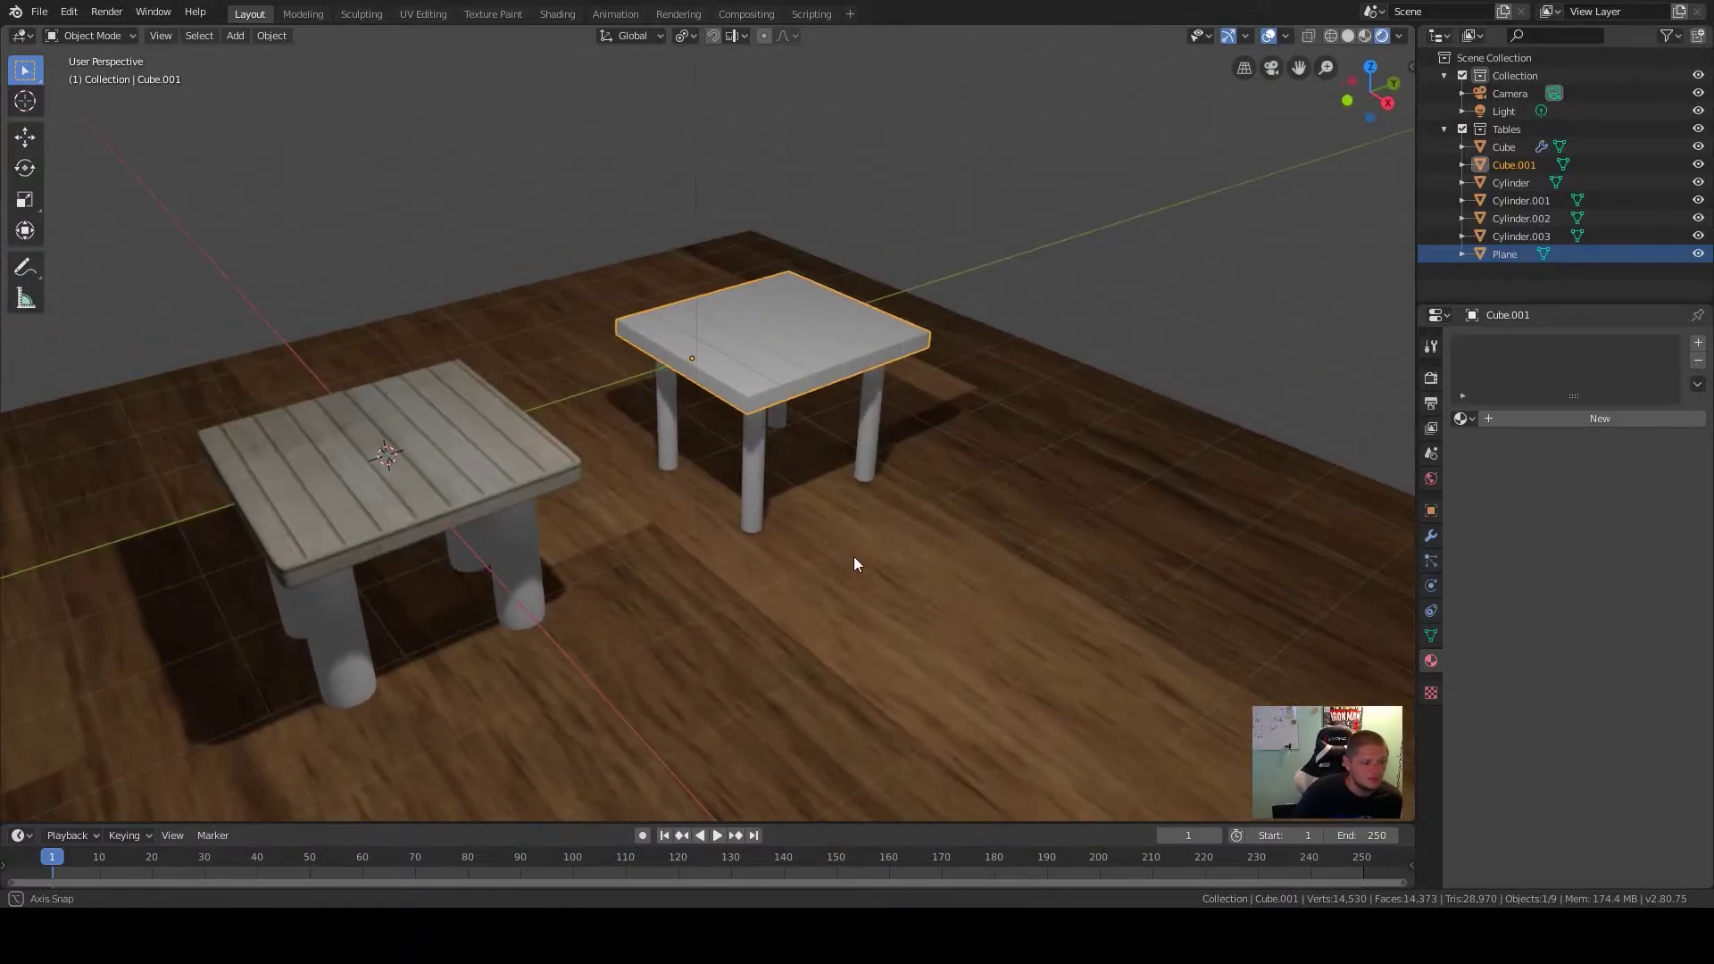
# Hide the Tables collection and add a mesh cube to the scene
pyautogui.click(1462, 130)
pyautogui.keyDown('shift'); pyautogui.moveTo(625, 496); pyautogui.dragTo(834, 500, button='middle'); pyautogui.keyUp('shift')
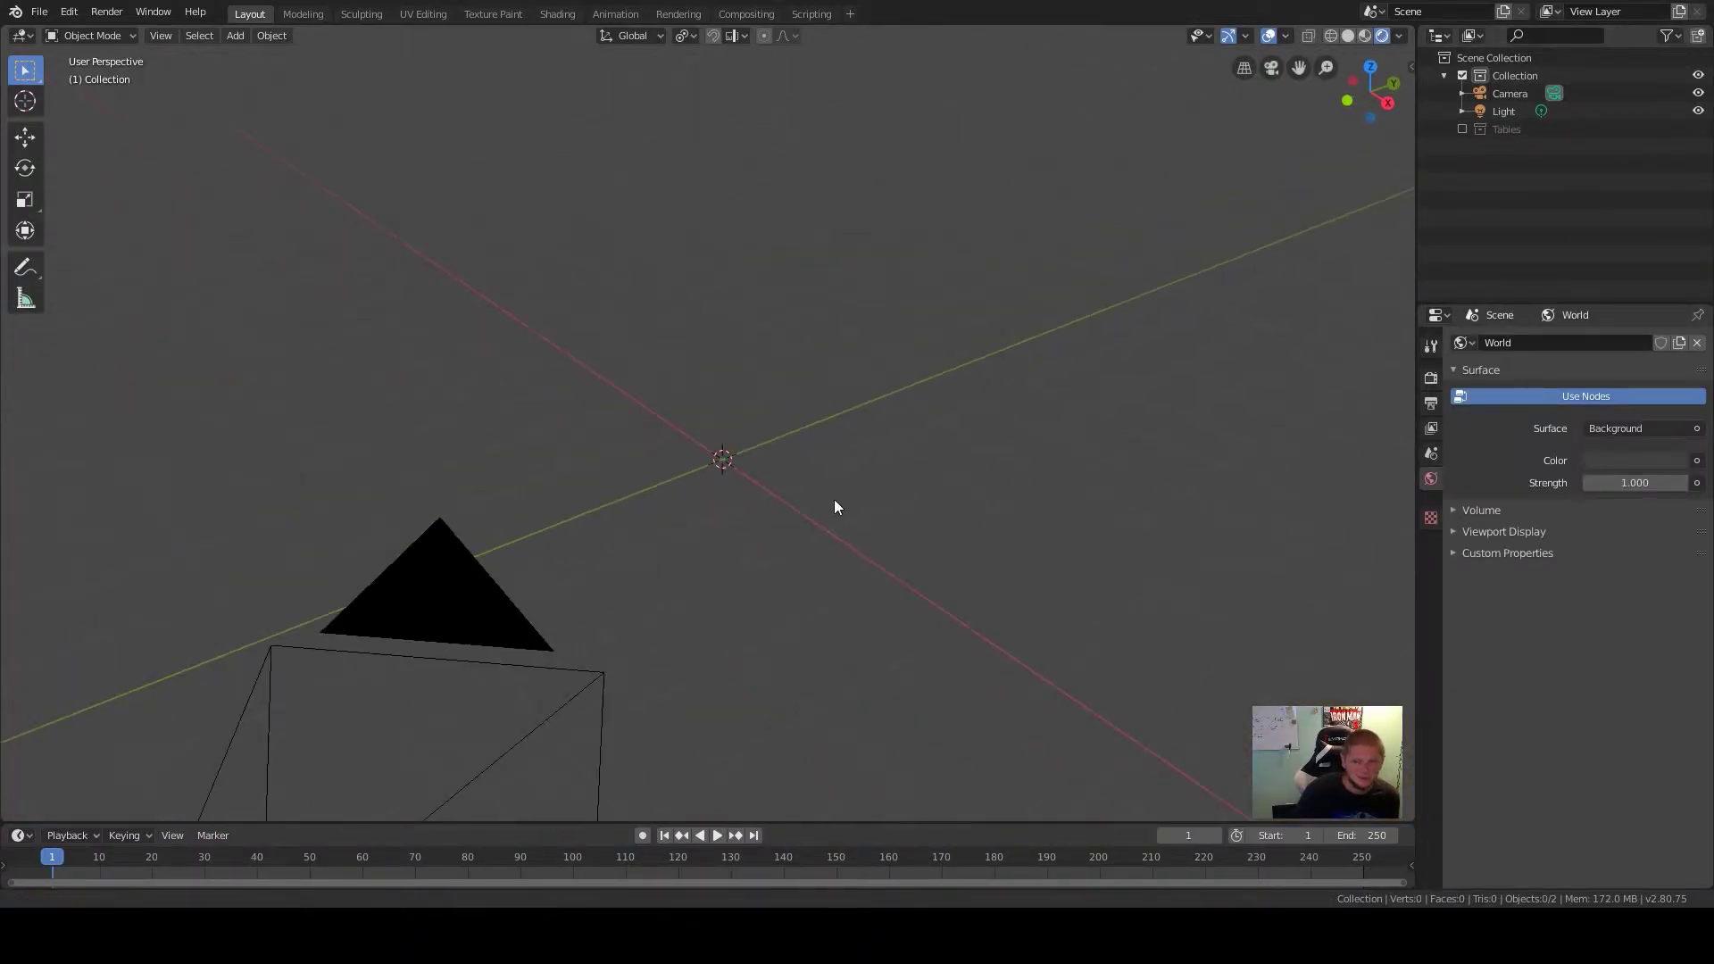
pyautogui.hotkey('shift', 'a')
pyautogui.hotkey('shift', 's')
pyautogui.hotkey('shift', 'a')
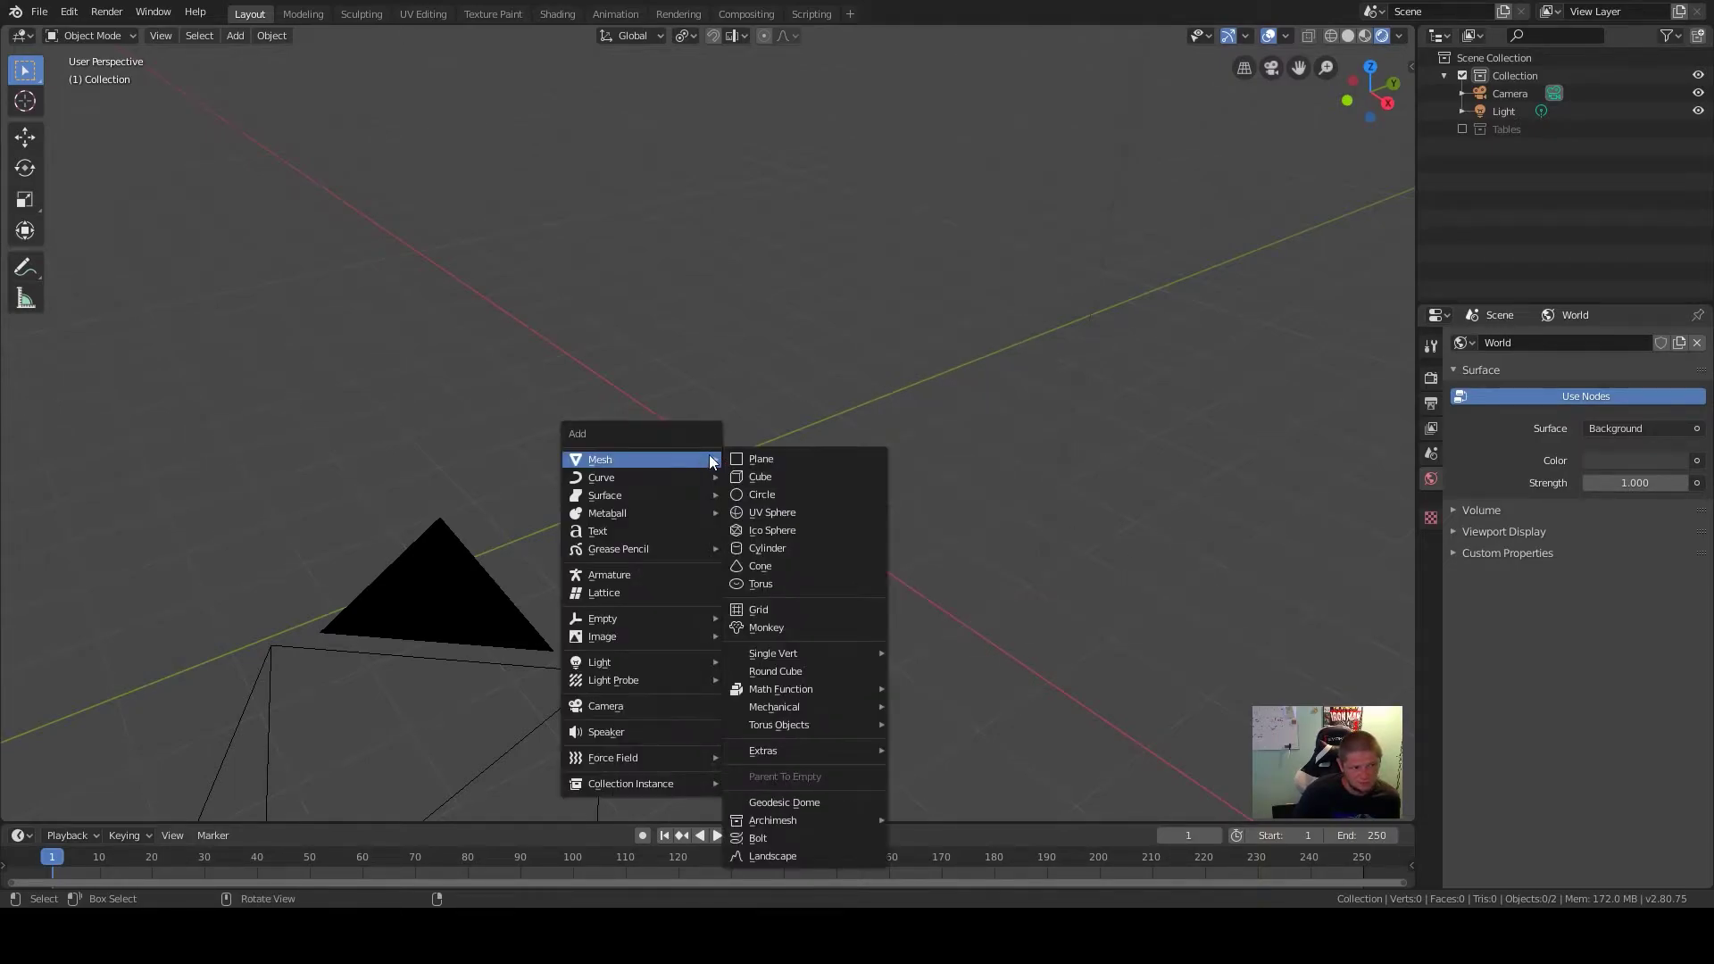
pyautogui.click(757, 473)
pyautogui.scroll(4, 758, 469)
# Enter Edit Mode with face selection and subdivide one side face of the cube three times
pyautogui.press('Tab')
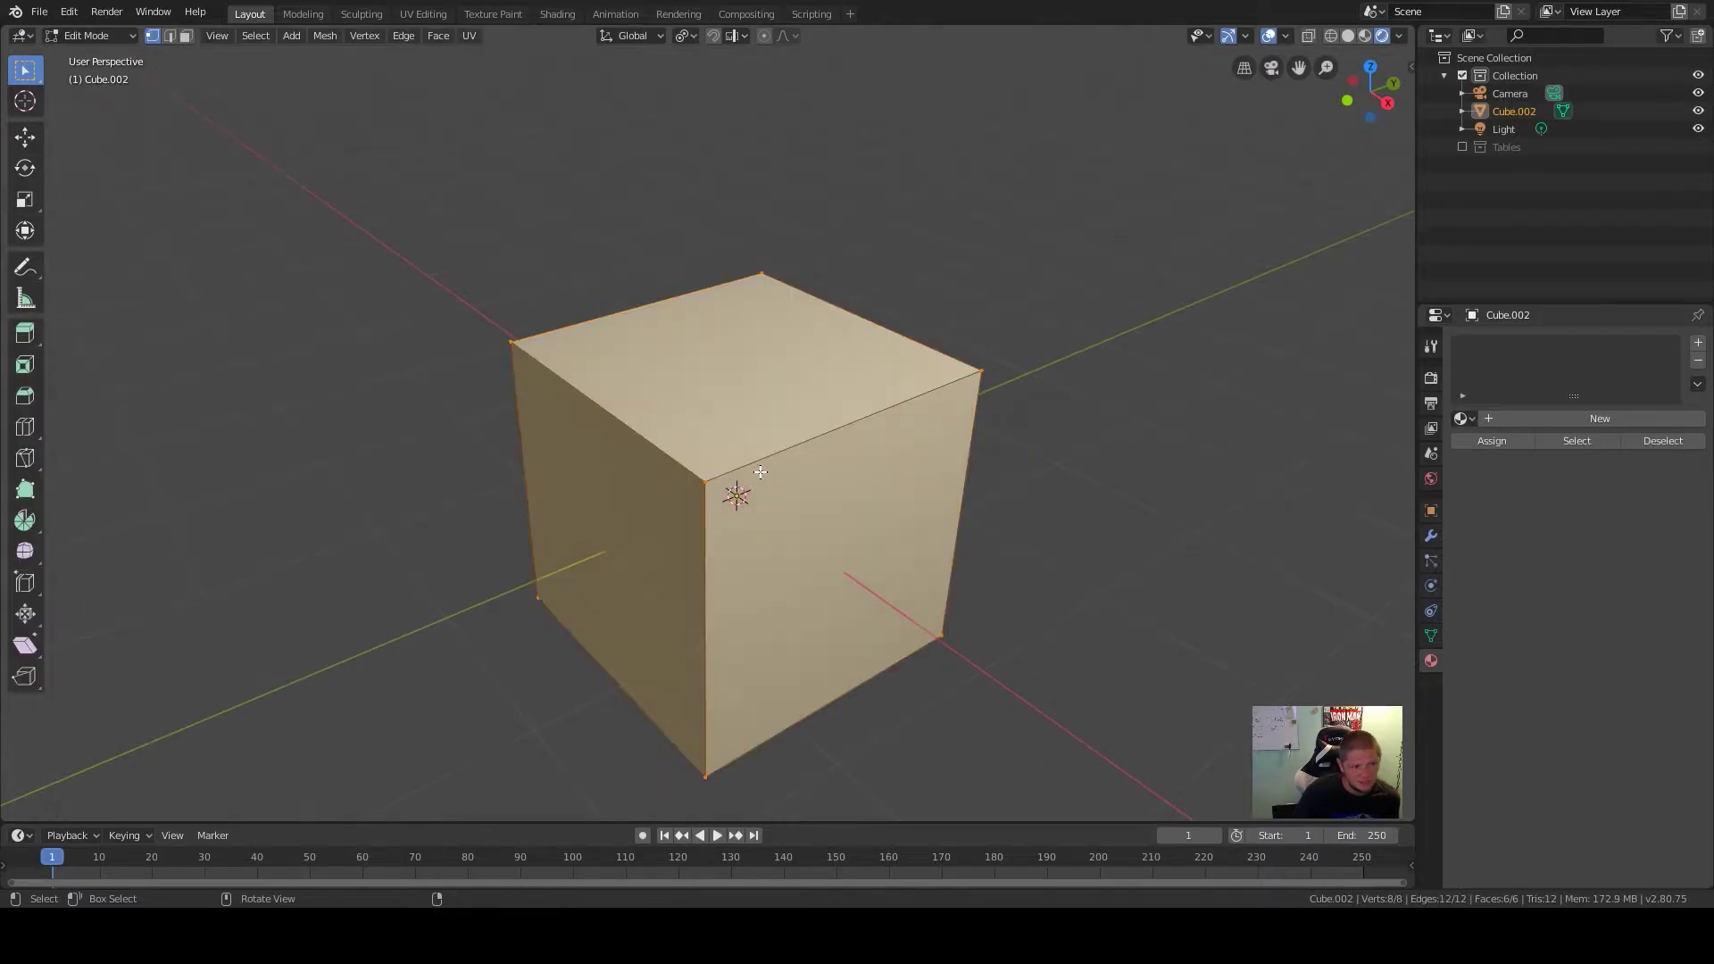
pyautogui.hotkey('ctrl', 'Tab')
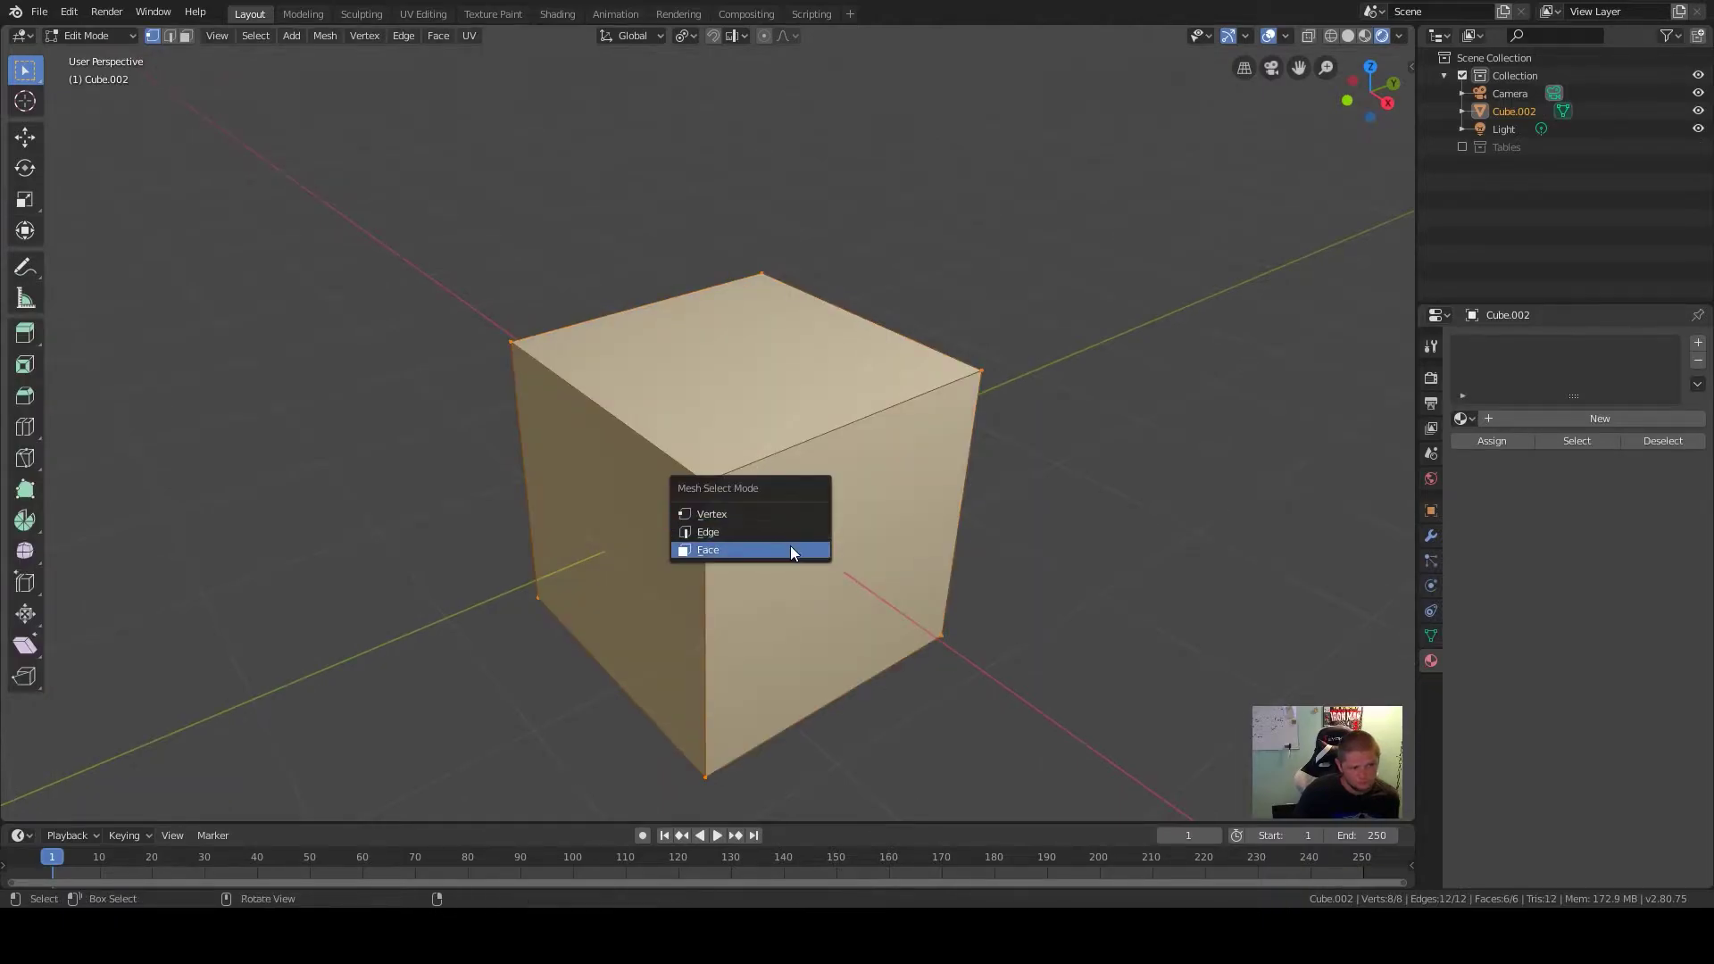
pyautogui.click(790, 548)
pyautogui.click(826, 516)
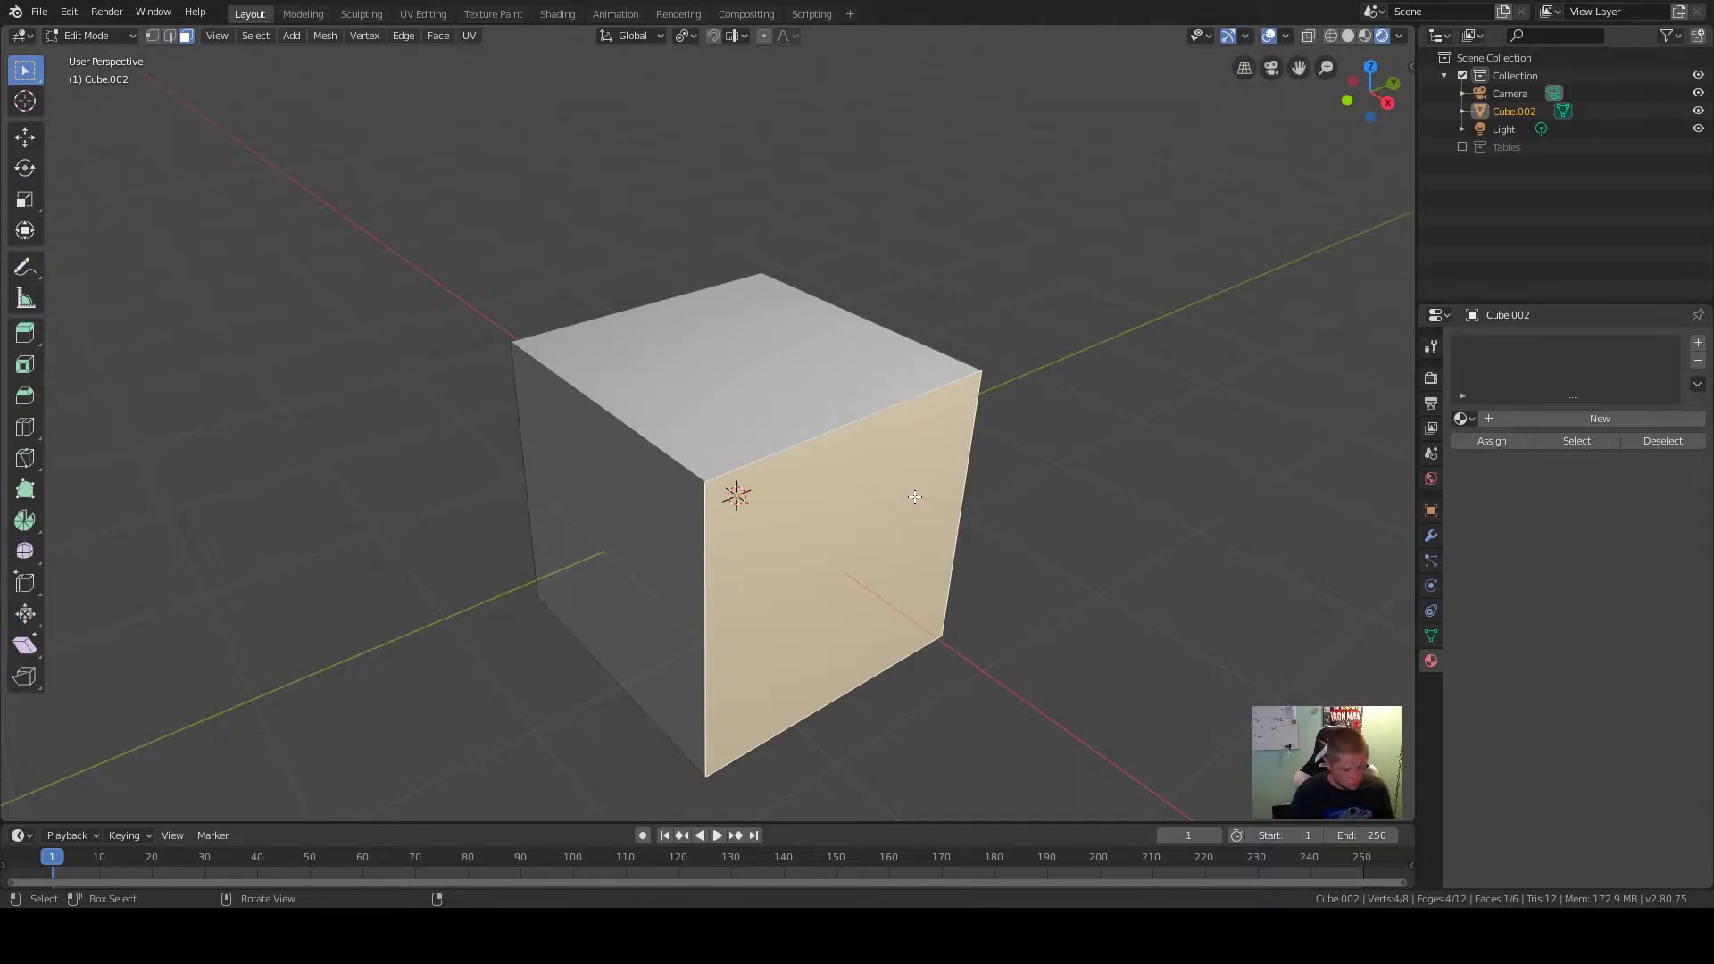
pyautogui.rightClick(844, 514)
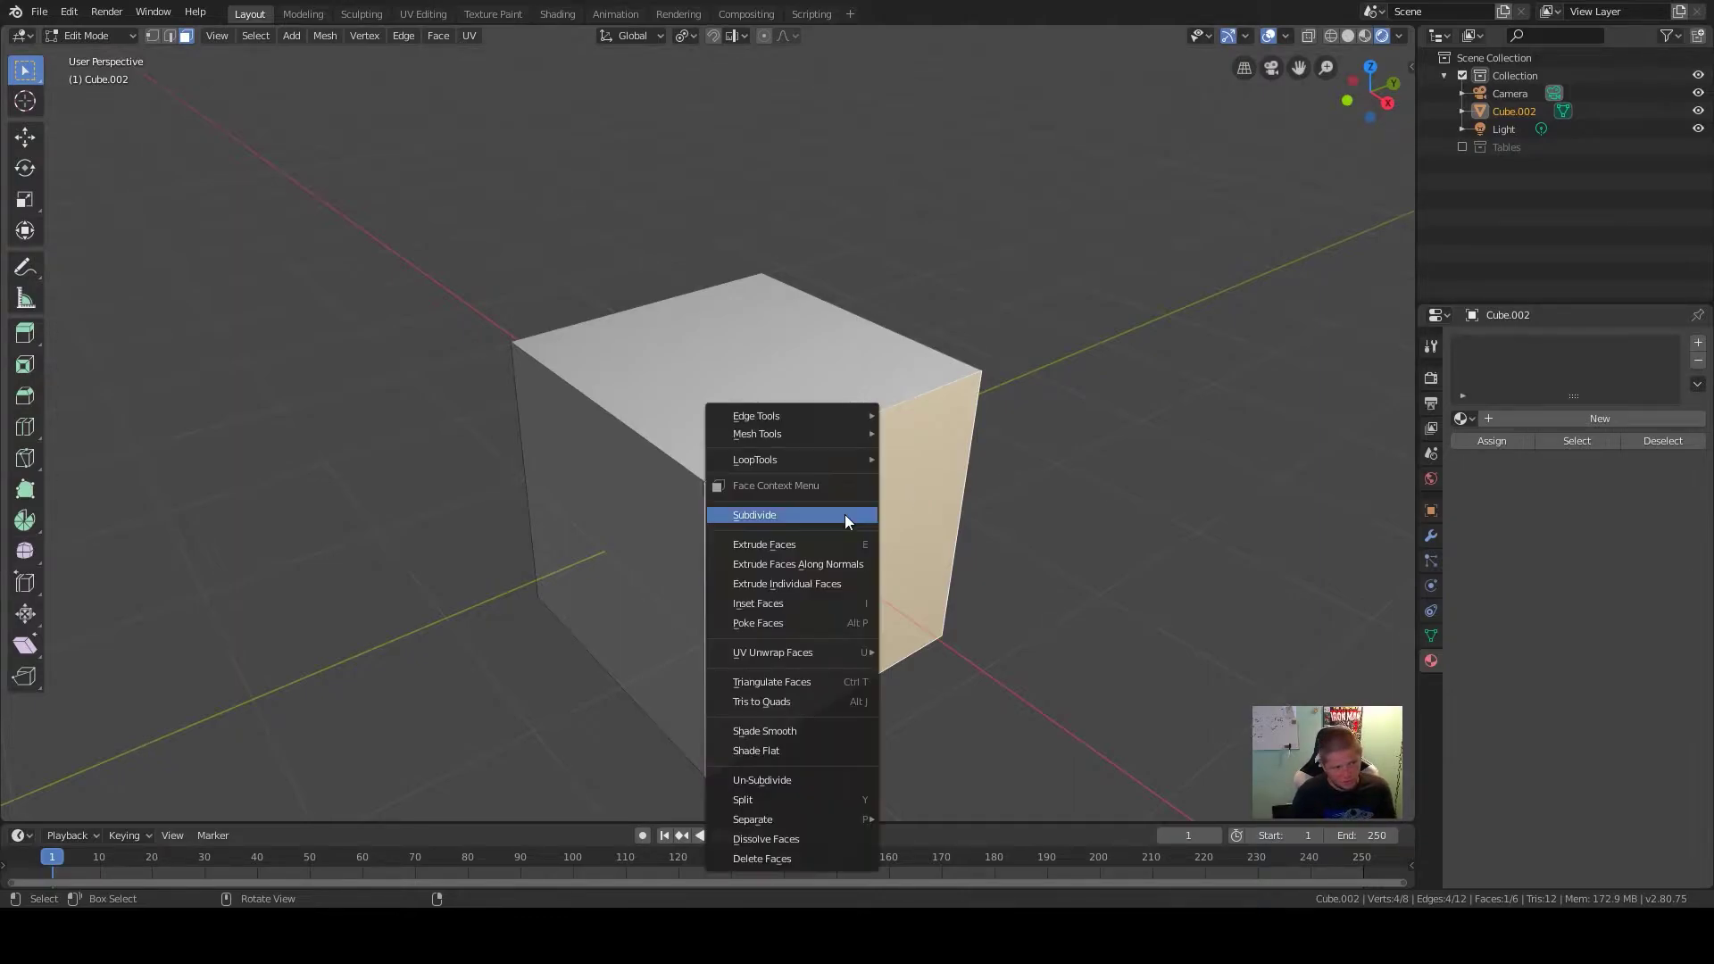
pyautogui.click(845, 514)
pyautogui.rightClick(844, 514)
pyautogui.click(845, 515)
pyautogui.rightClick(845, 514)
pyautogui.click(845, 514)
# Shape the four centre faces of the subdivided side into a circle with LoopTools and extrude them outward about 0.87 m
pyautogui.keyDown('shift'); pyautogui.moveTo(823, 553); pyautogui.dragTo(770, 493, button='middle'); pyautogui.keyUp('shift')
pyautogui.click(768, 478)
pyautogui.keyDown('shift'); pyautogui.click(802, 466); pyautogui.keyUp('shift')
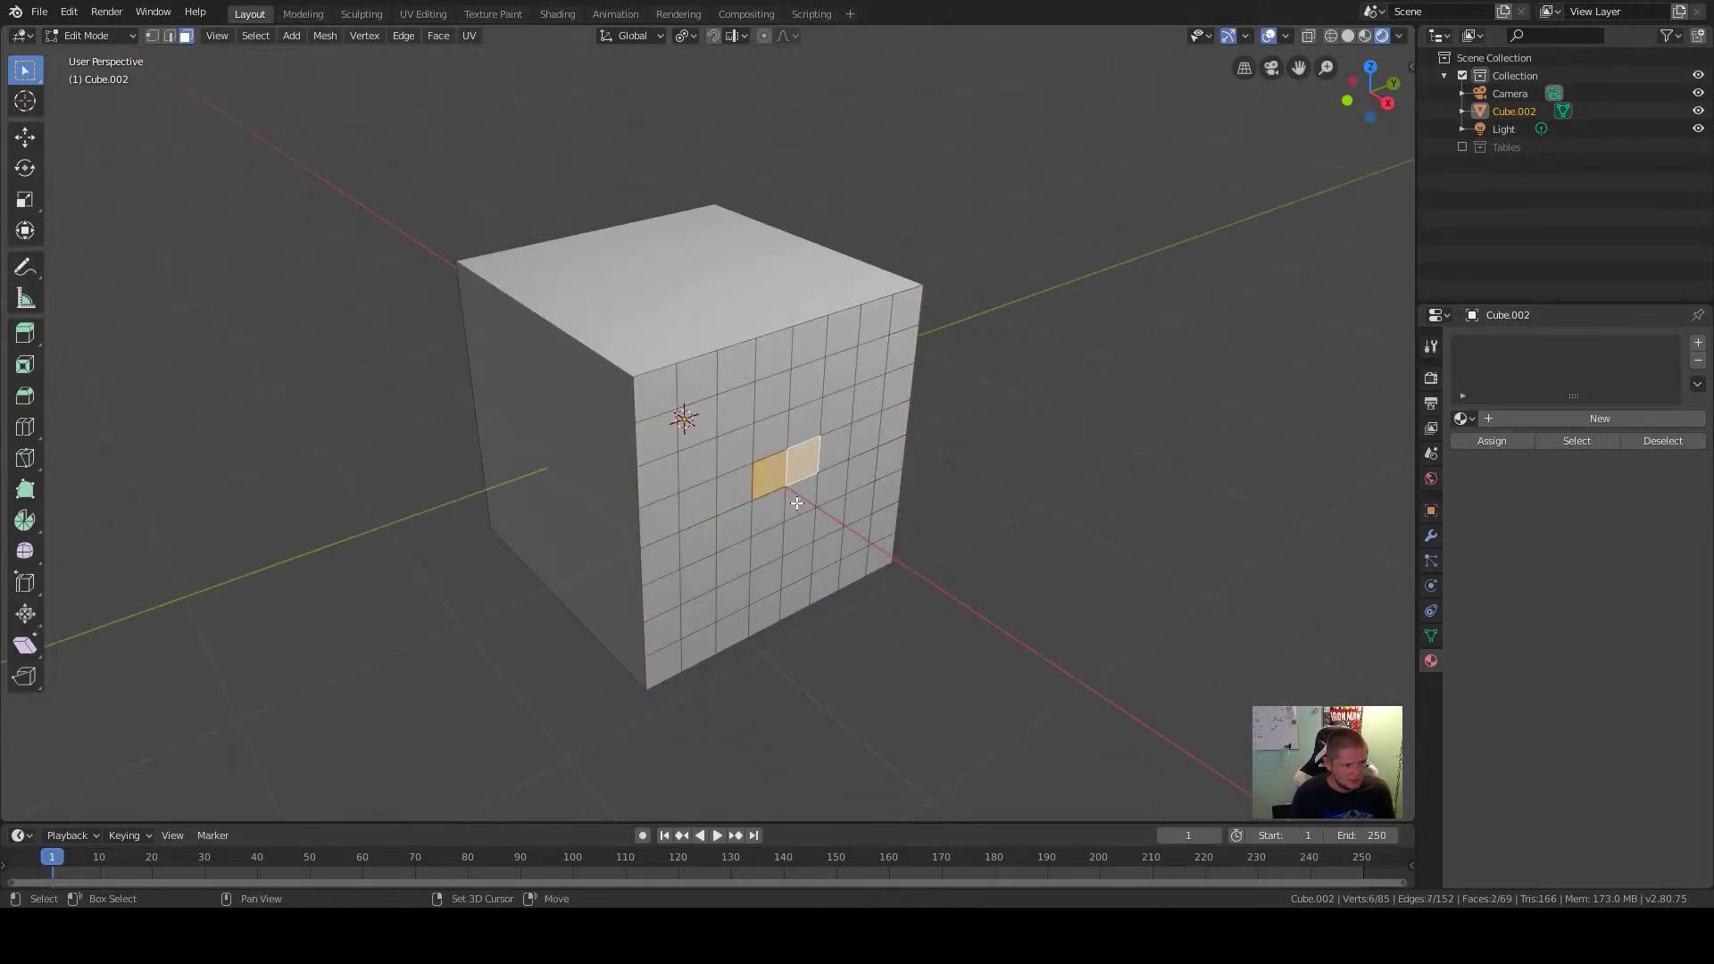
pyautogui.keyDown('shift'); pyautogui.click(774, 509); pyautogui.keyUp('shift')
pyautogui.keyDown('shift'); pyautogui.click(802, 507); pyautogui.keyUp('shift')
pyautogui.rightClick(802, 511)
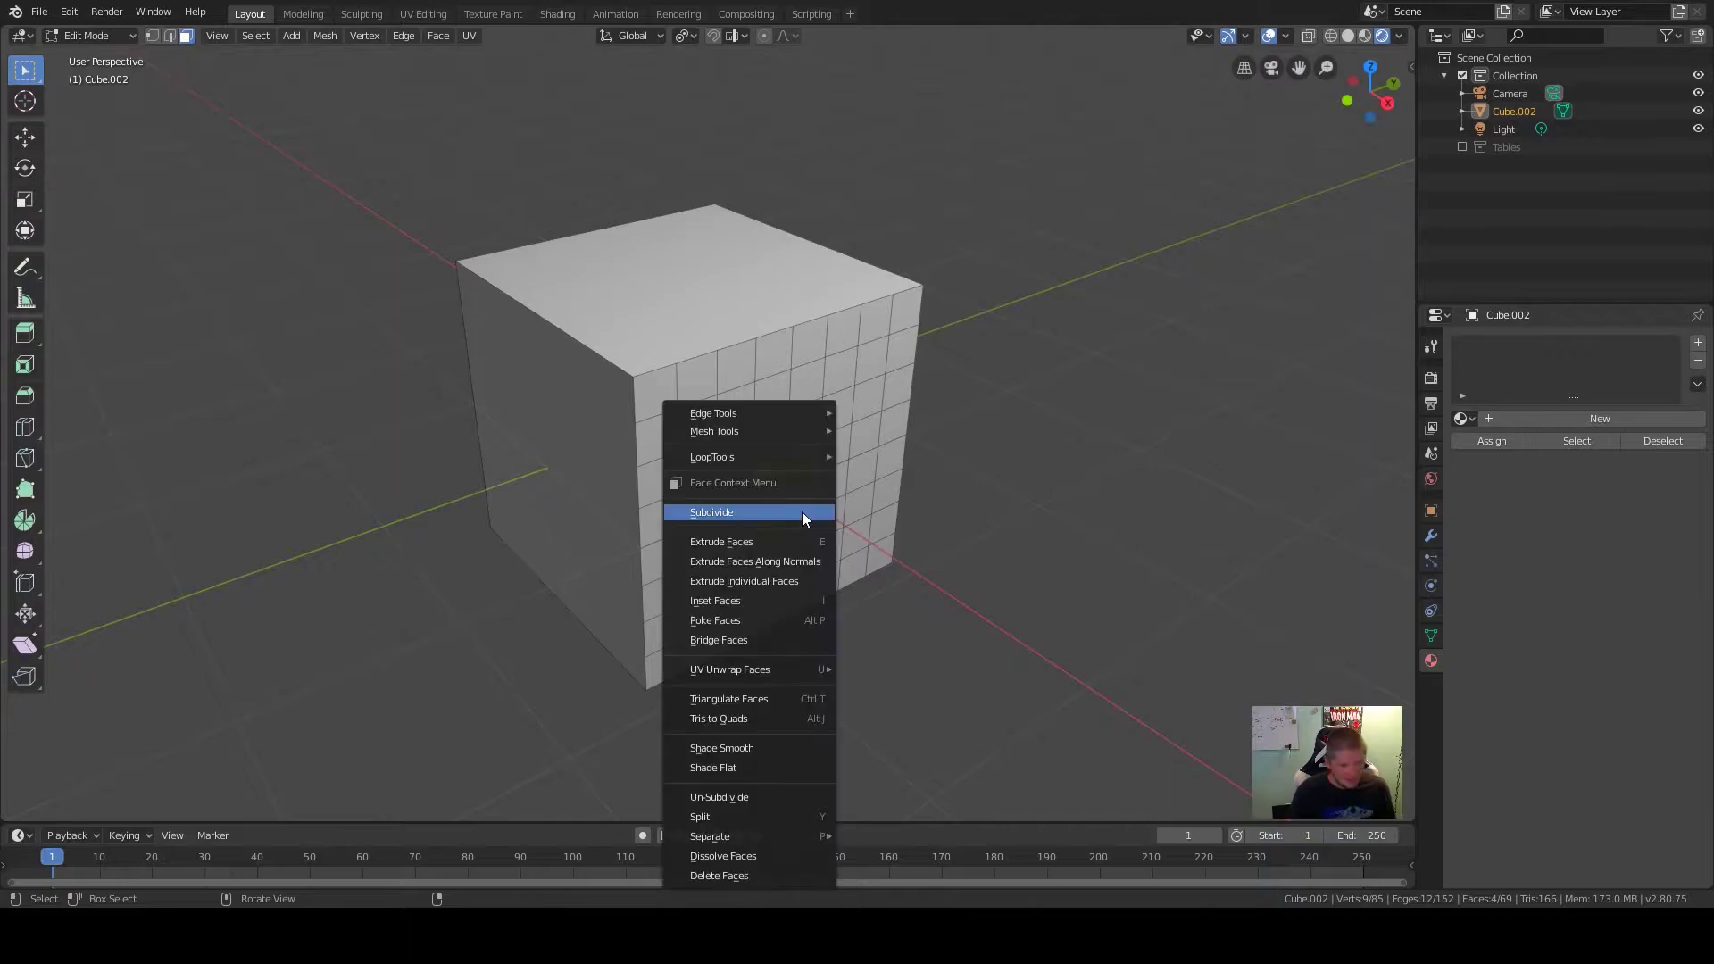
pyautogui.moveTo(808, 459)
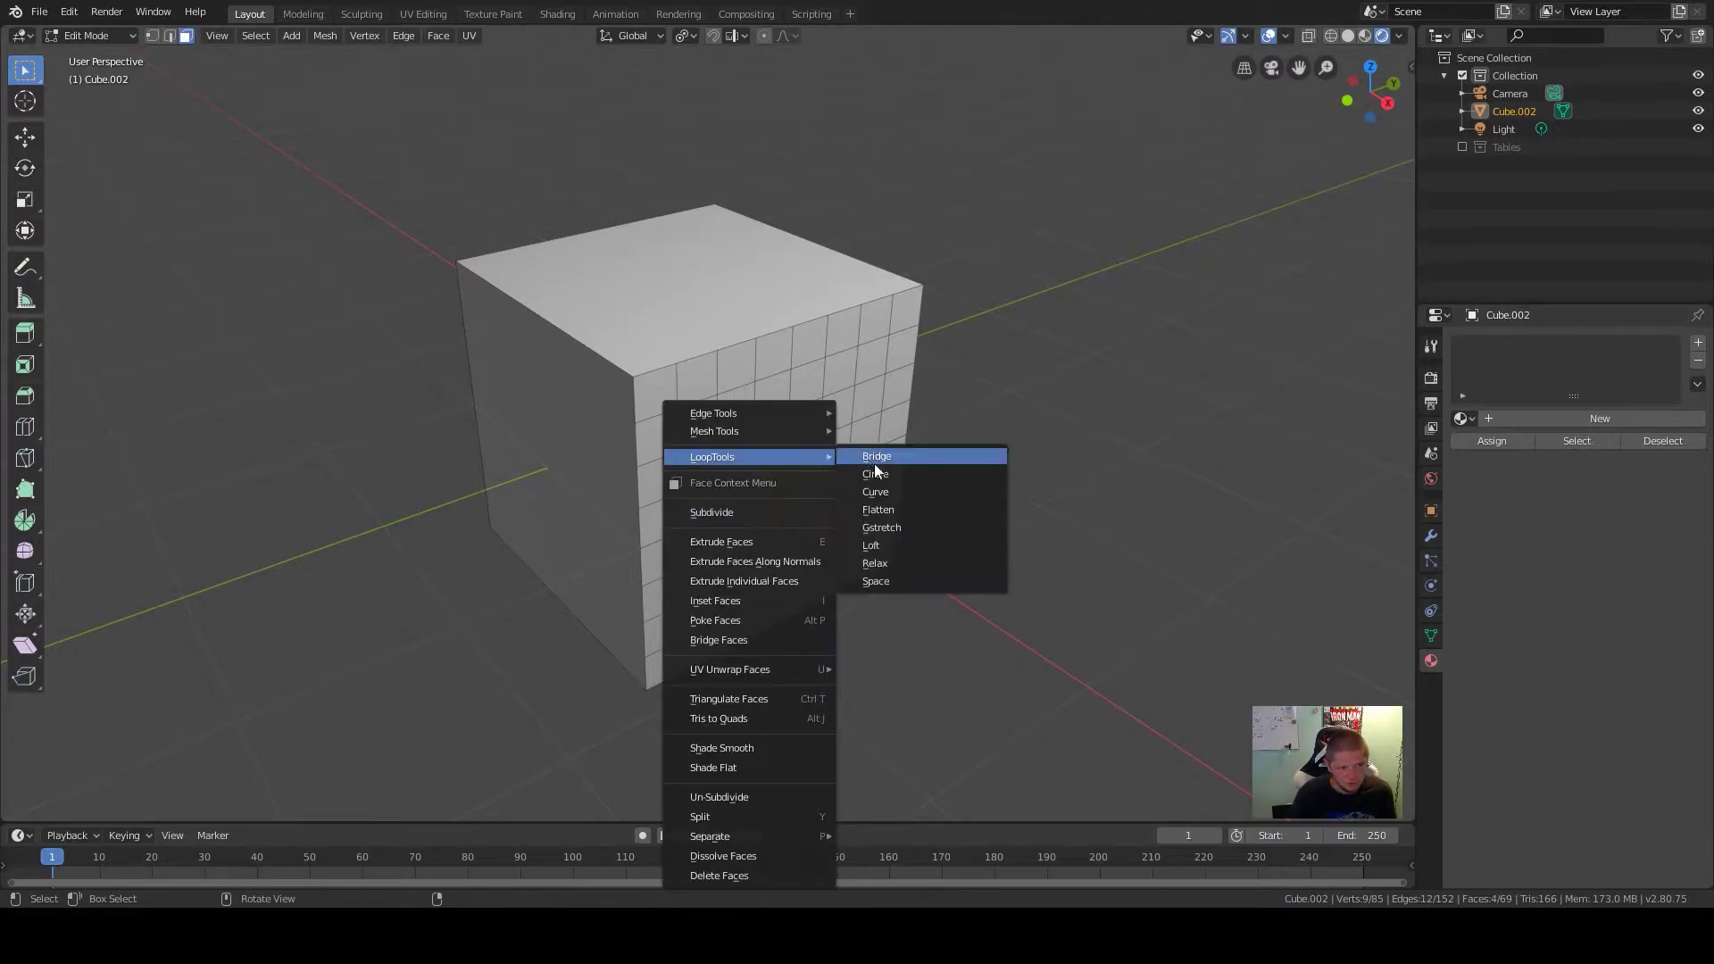
pyautogui.click(881, 475)
pyautogui.press('e')
pyautogui.click(1027, 571)
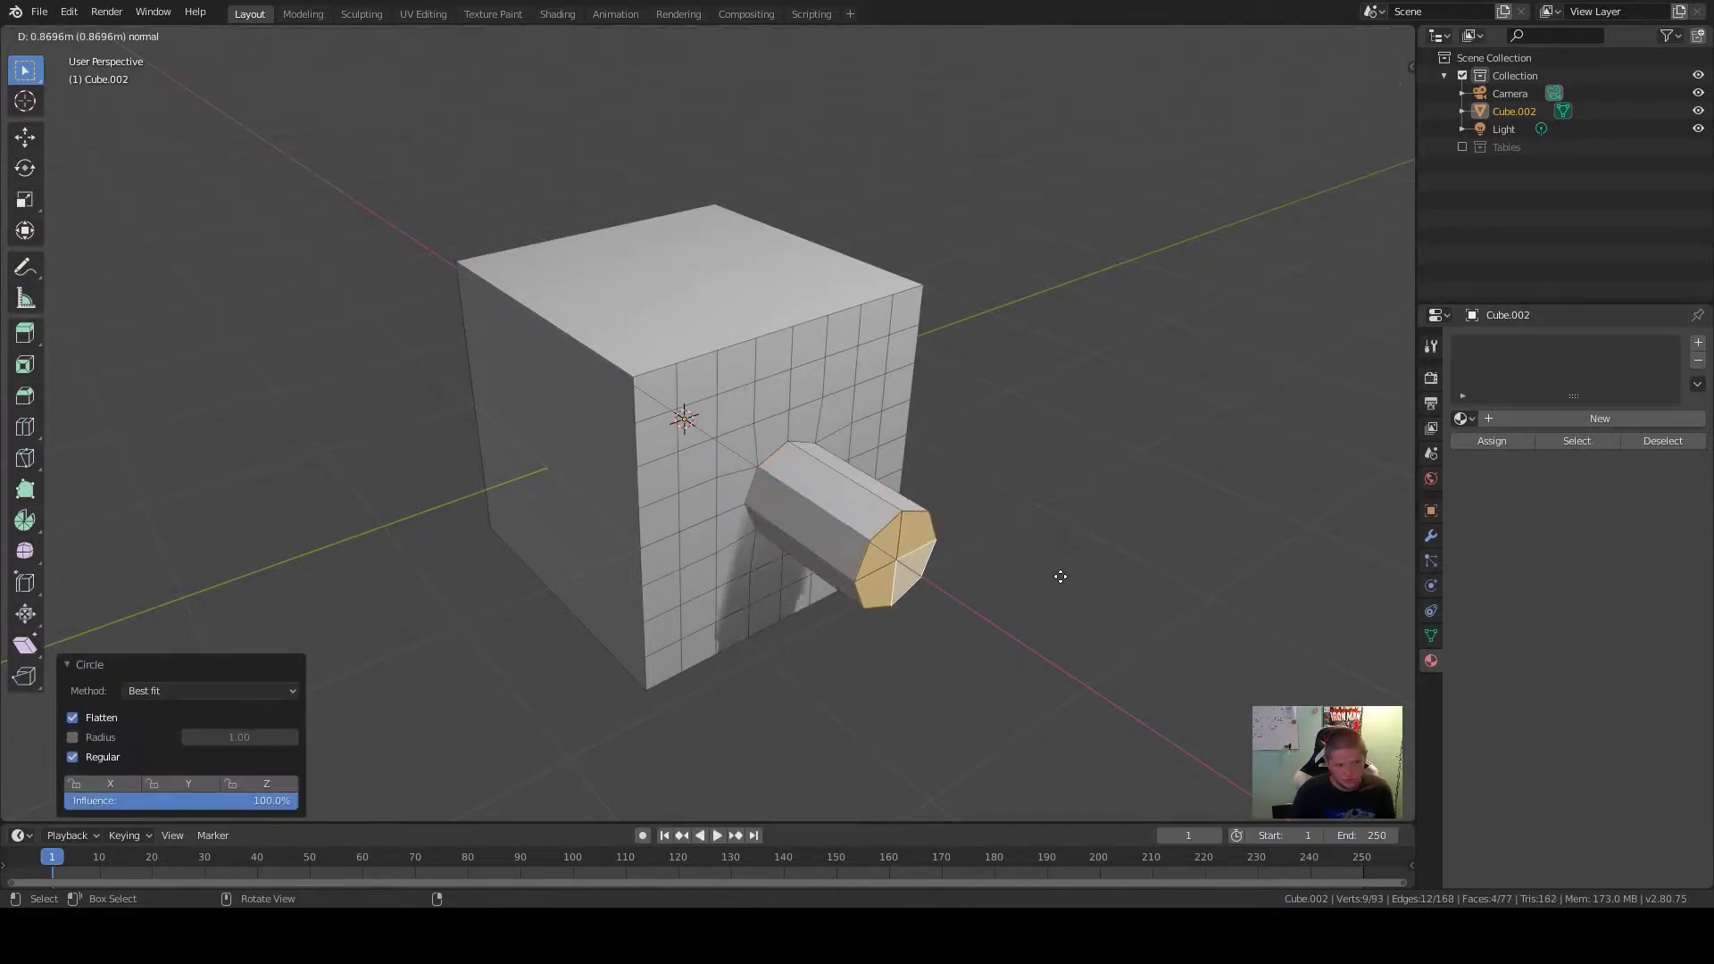
# Add a centred vertical loop cut on the cube face opposite the extruded cylinder
pyautogui.moveTo(889, 564); pyautogui.dragTo(869, 624, button='middle')
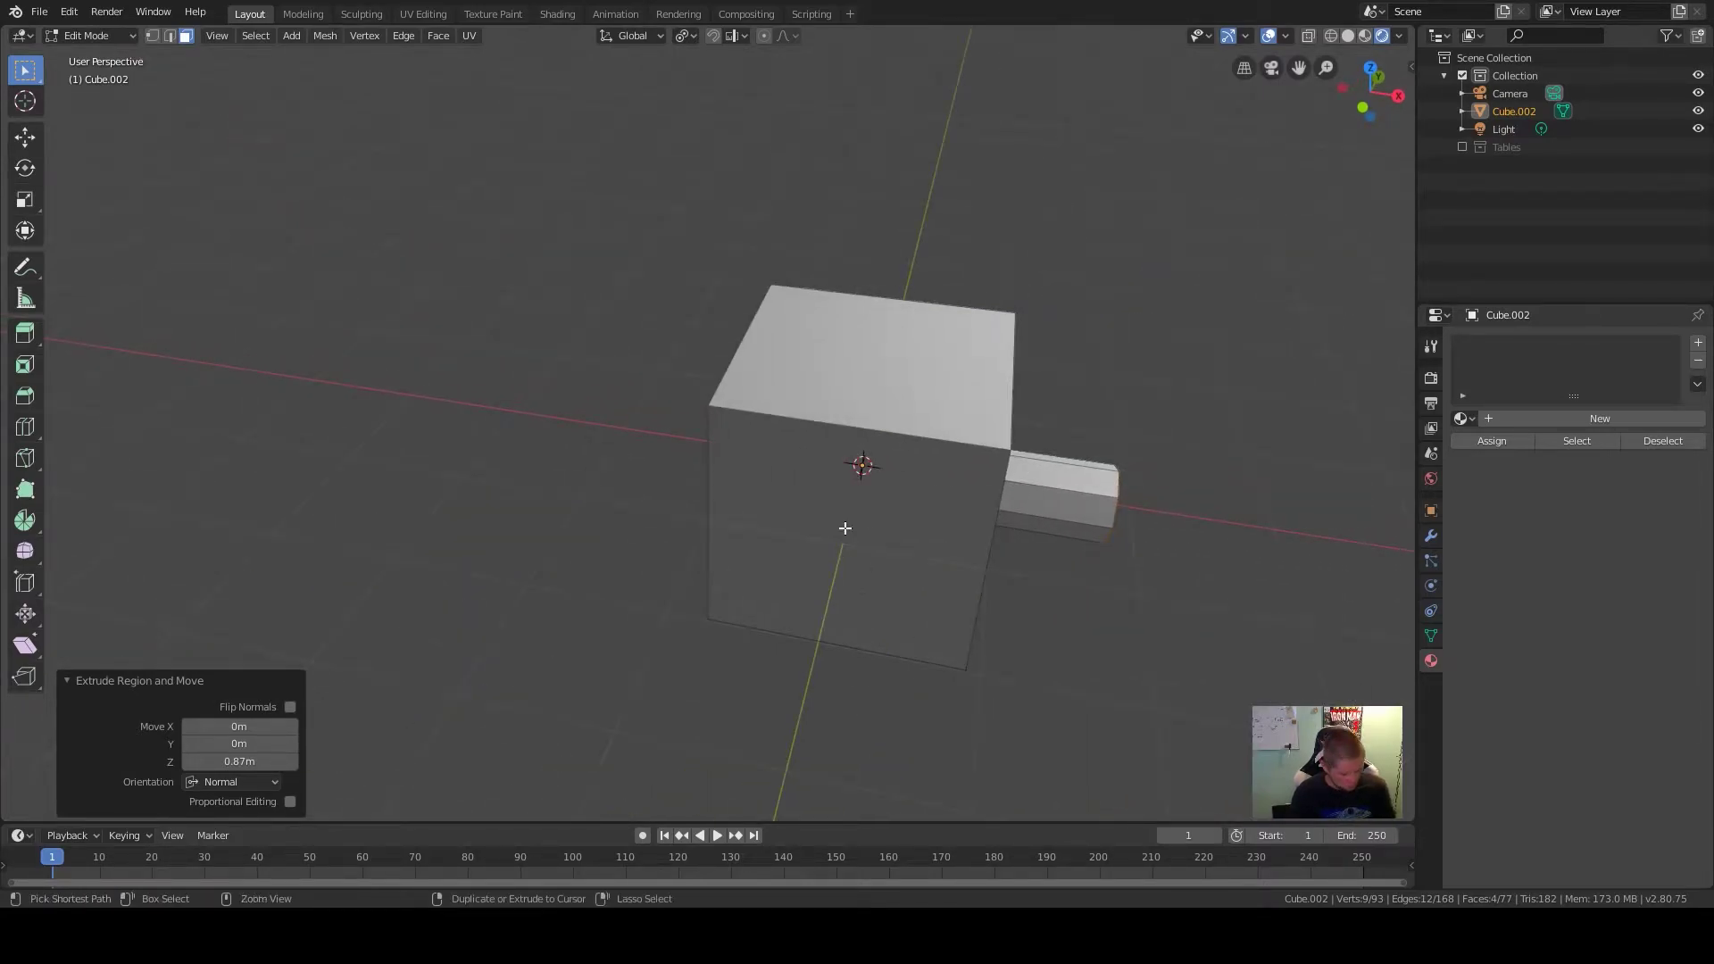
pyautogui.hotkey('ctrl', 'r')
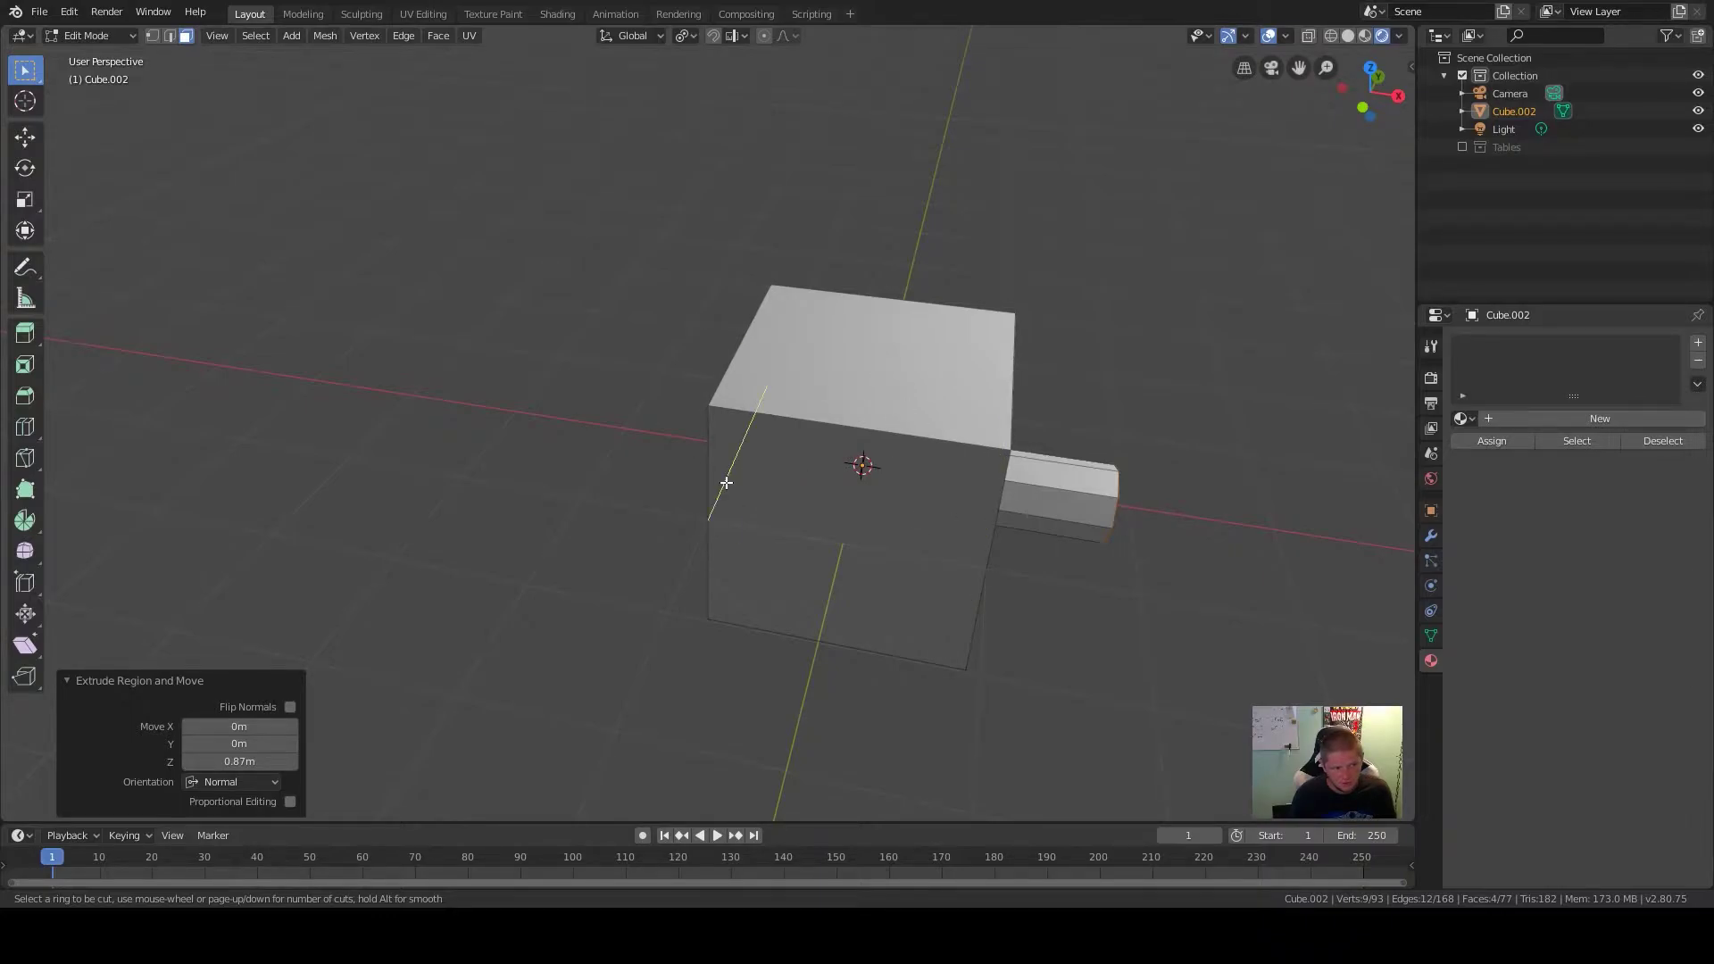
pyautogui.moveTo(720, 504); pyautogui.dragTo(827, 444, button='middle')
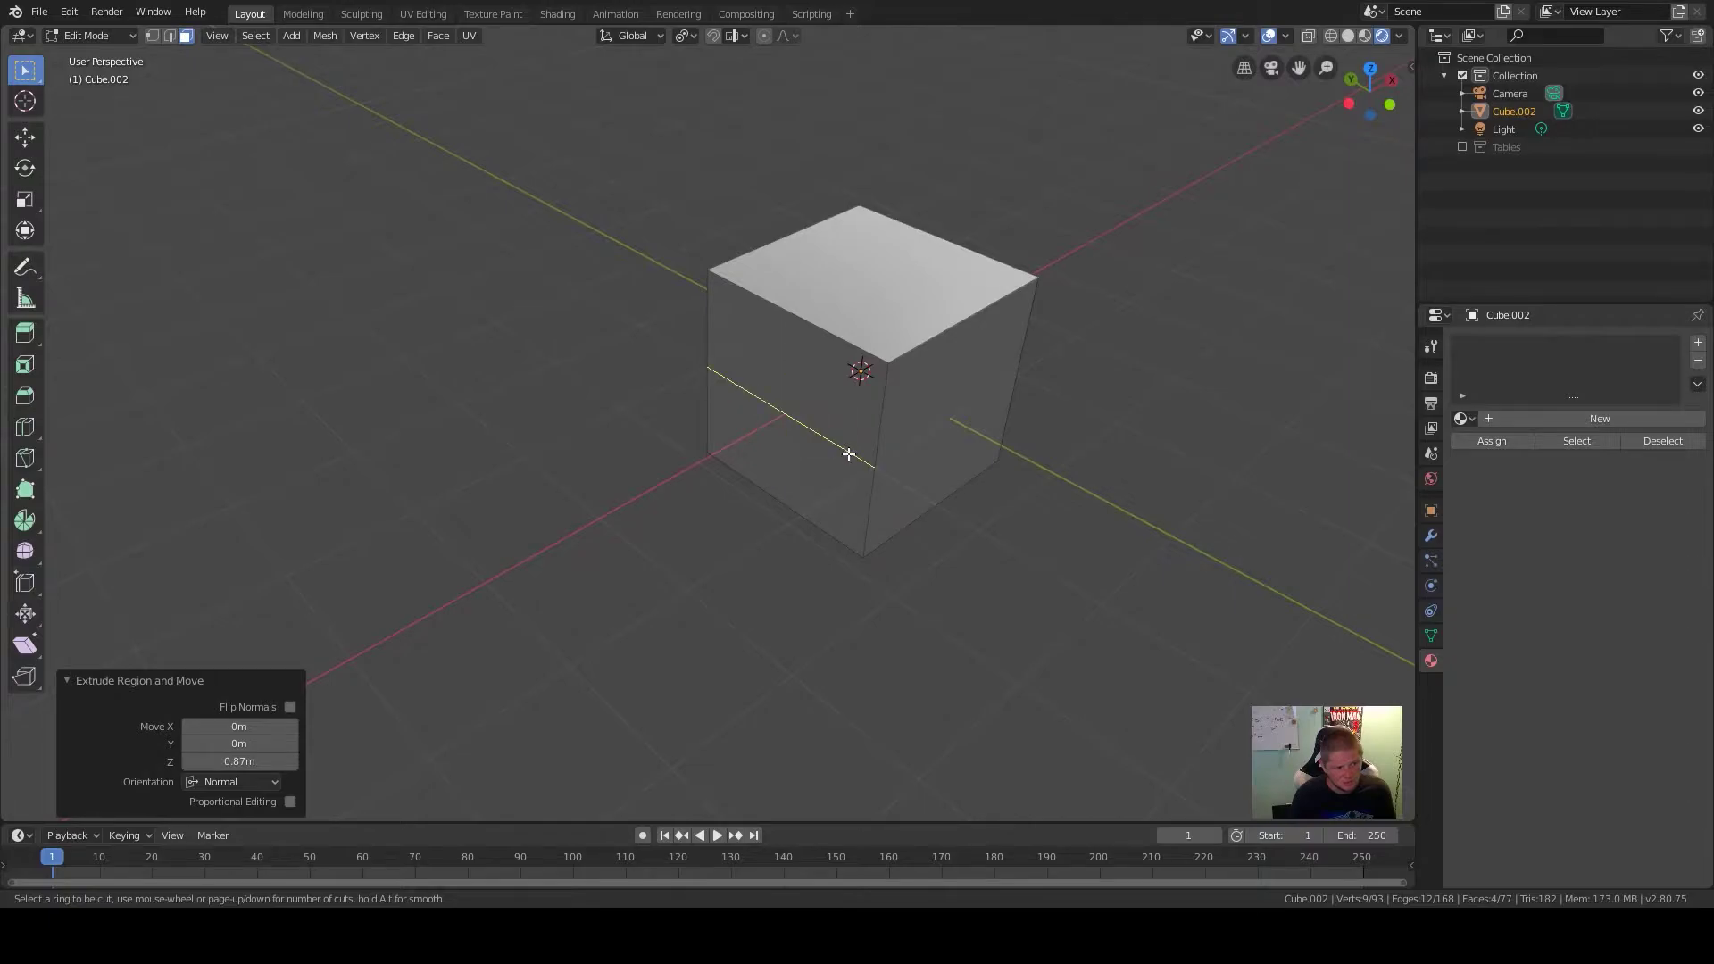
pyautogui.click(817, 492)
pyautogui.click(820, 492)
# Switch to vertex selection and select the four corner vertices of the cube's top face
pyautogui.moveTo(895, 535); pyautogui.dragTo(1008, 483, button='middle')
pyautogui.hotkey('ctrl', 'Tab')
pyautogui.click(1011, 461)
pyautogui.moveTo(983, 394); pyautogui.dragTo(686, 476, button='middle')
pyautogui.click(568, 360)
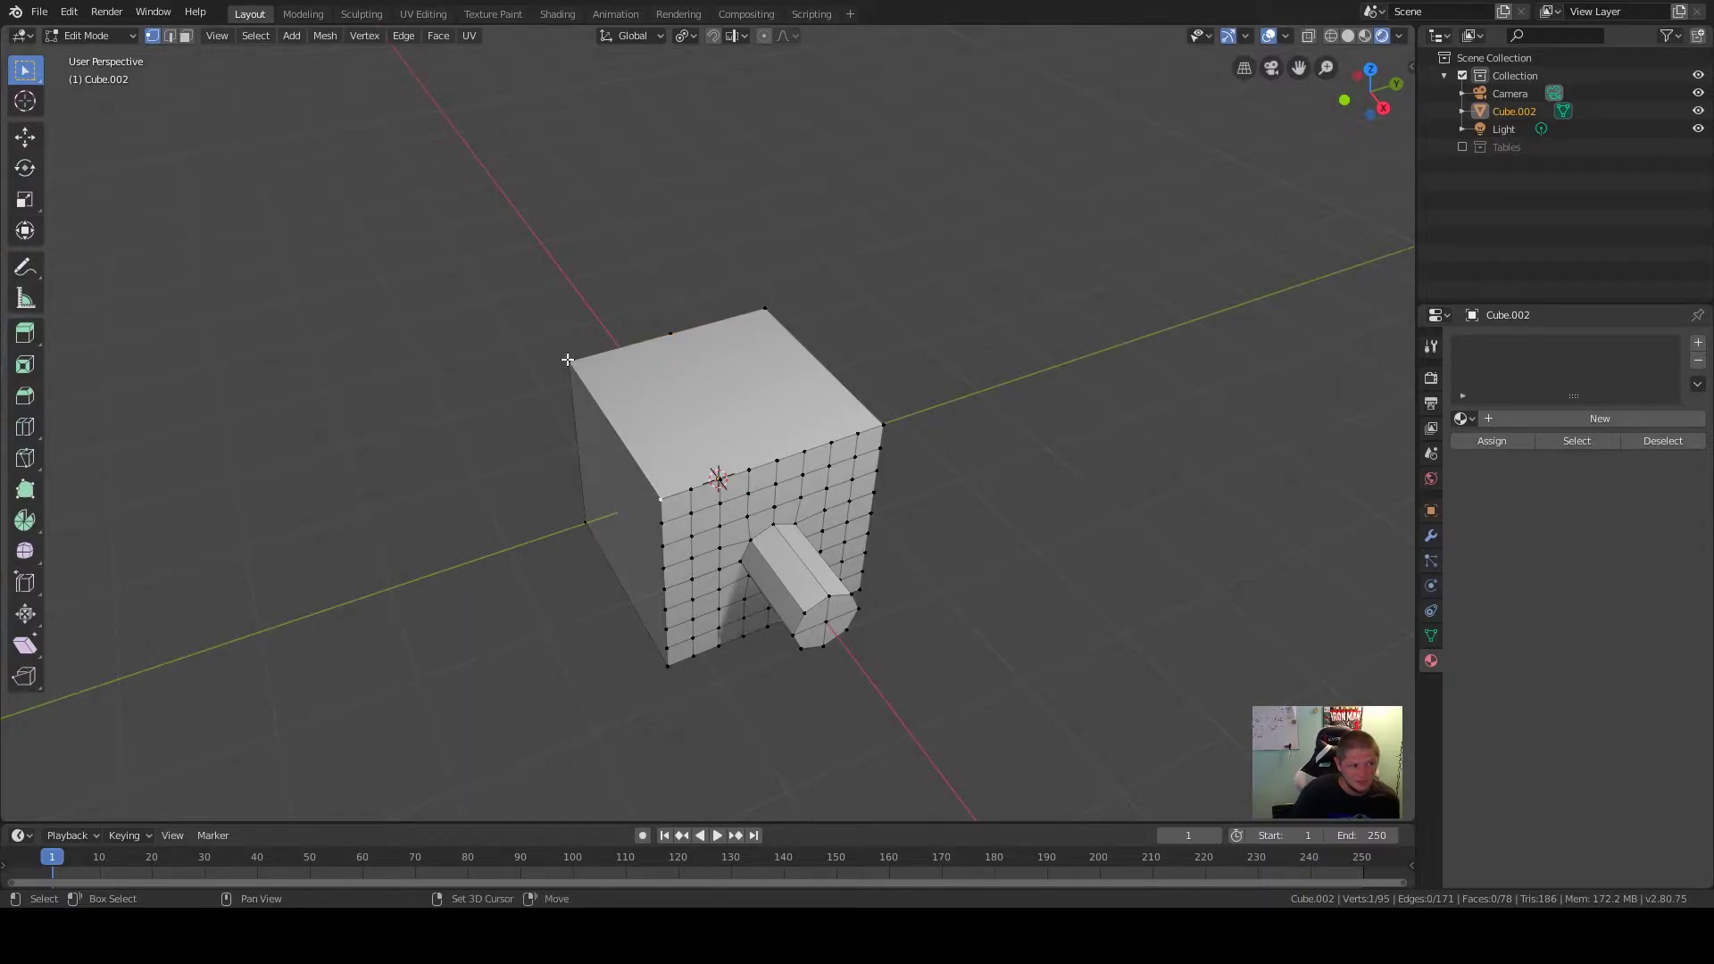
pyautogui.keyDown('shift'); pyautogui.click(764, 309); pyautogui.keyUp('shift')
pyautogui.scroll(2, 705, 434)
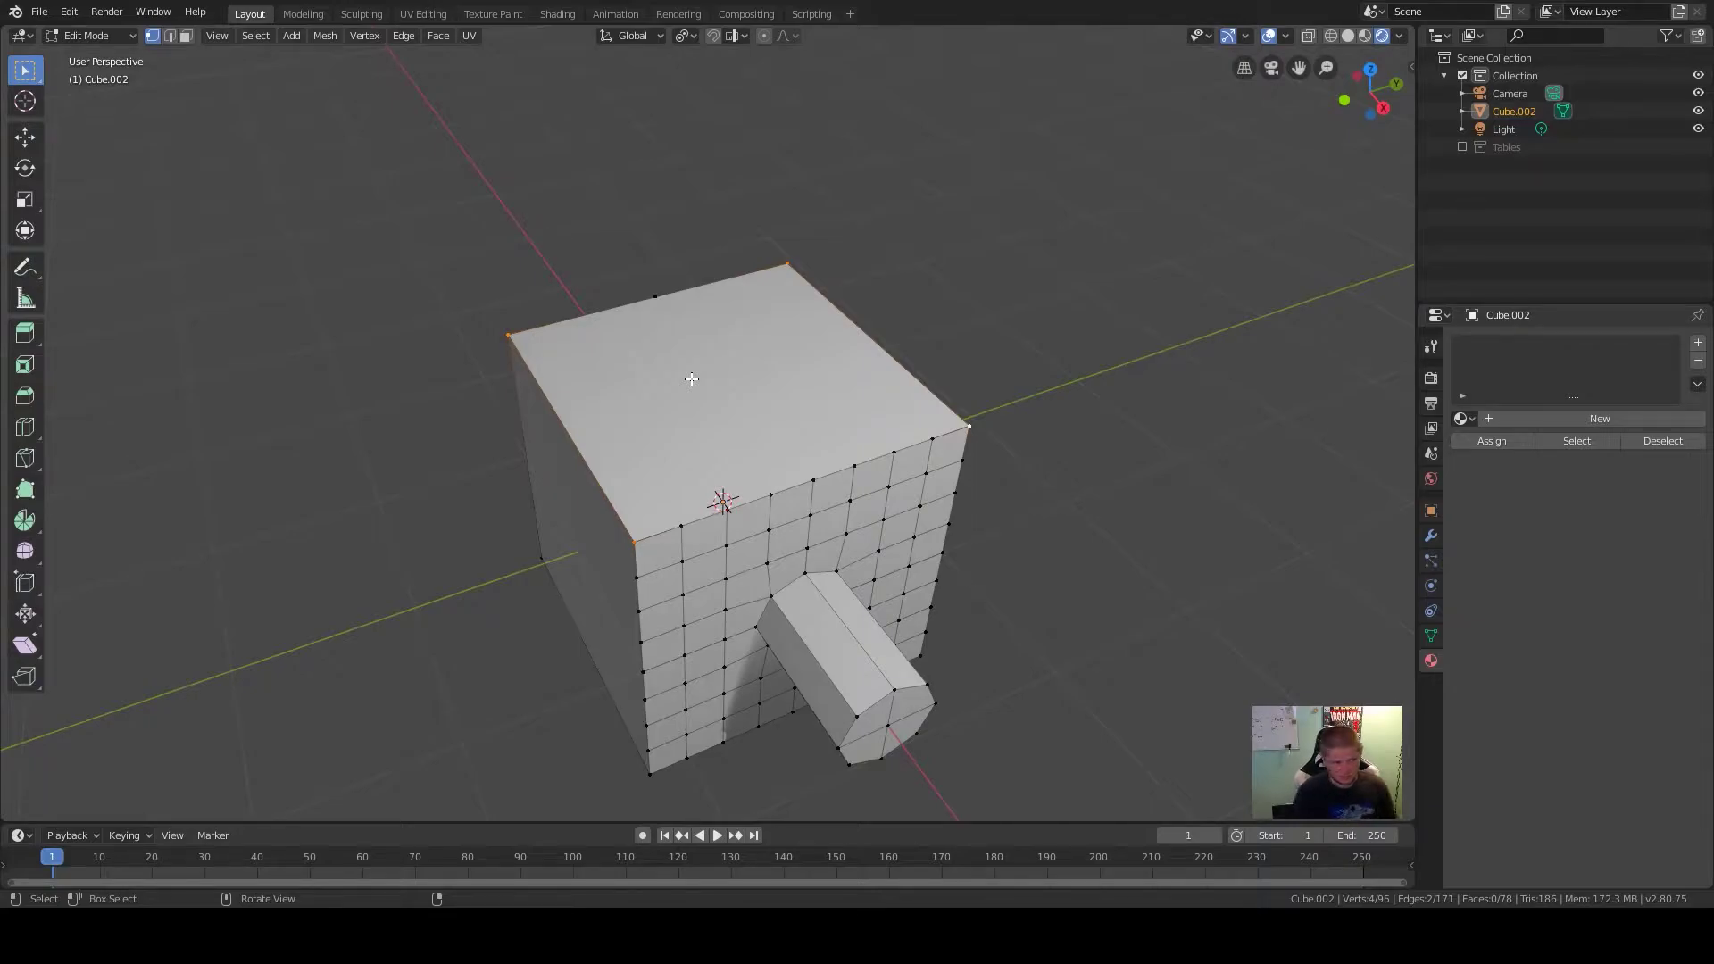
# Knife-cut the cube's top face between the midpoints of its two opposite edges to split it in half
pyautogui.press('k')
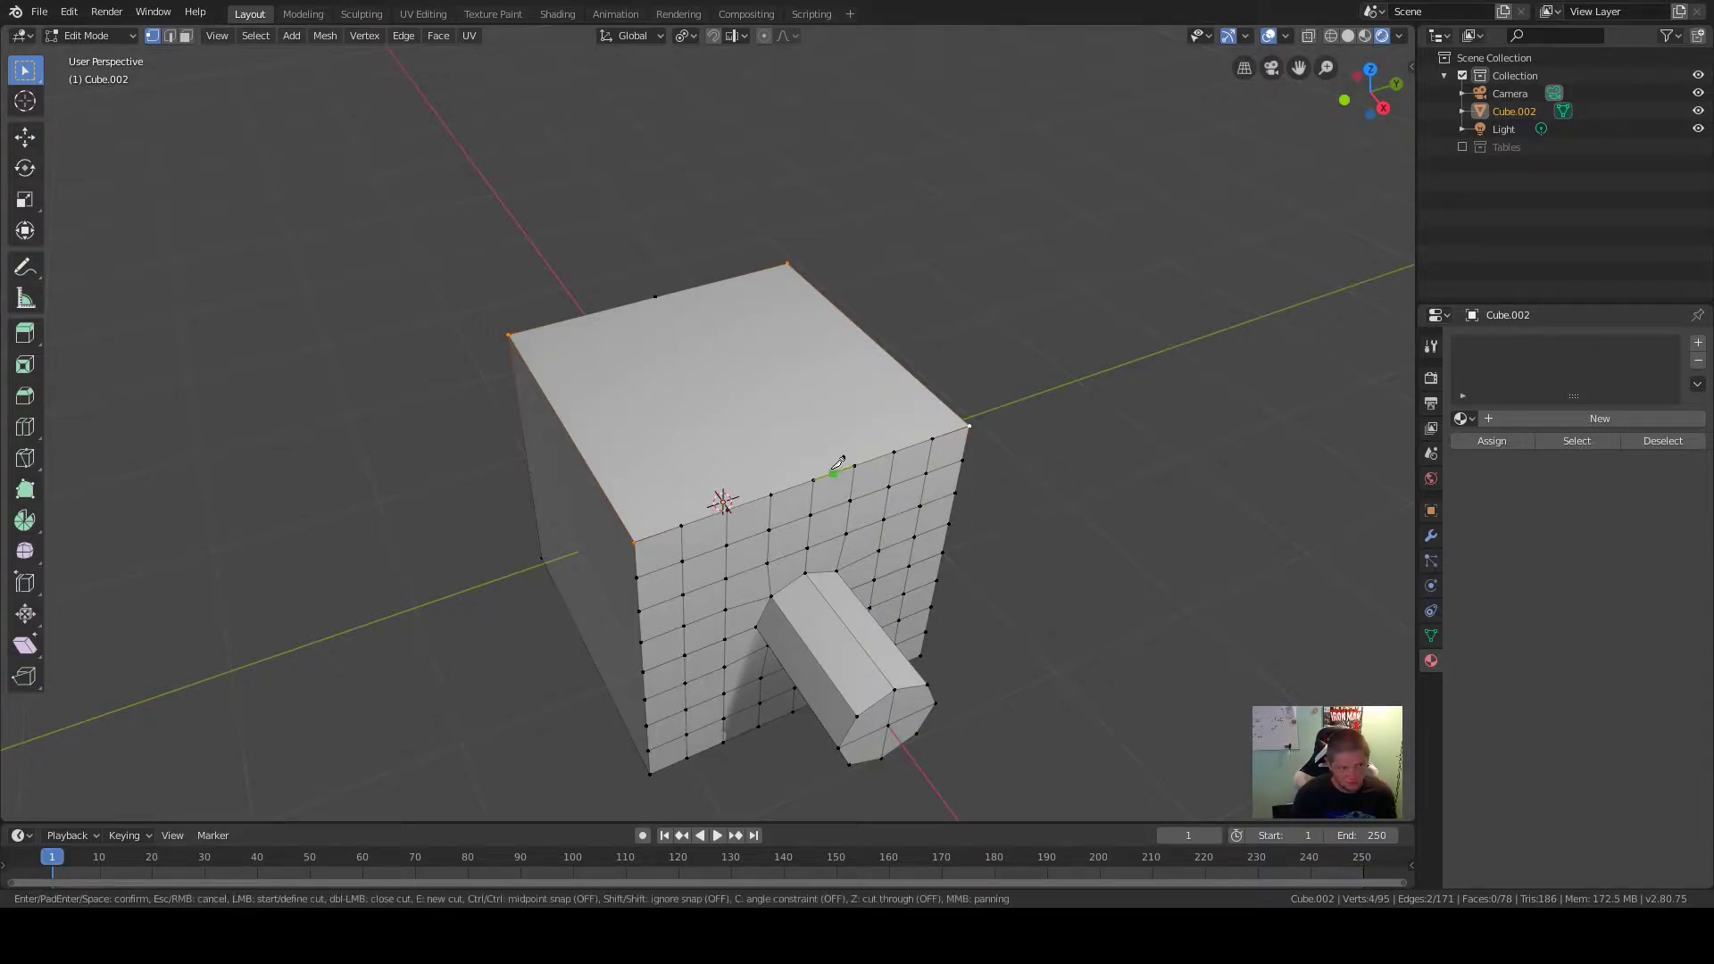
pyautogui.click(814, 478)
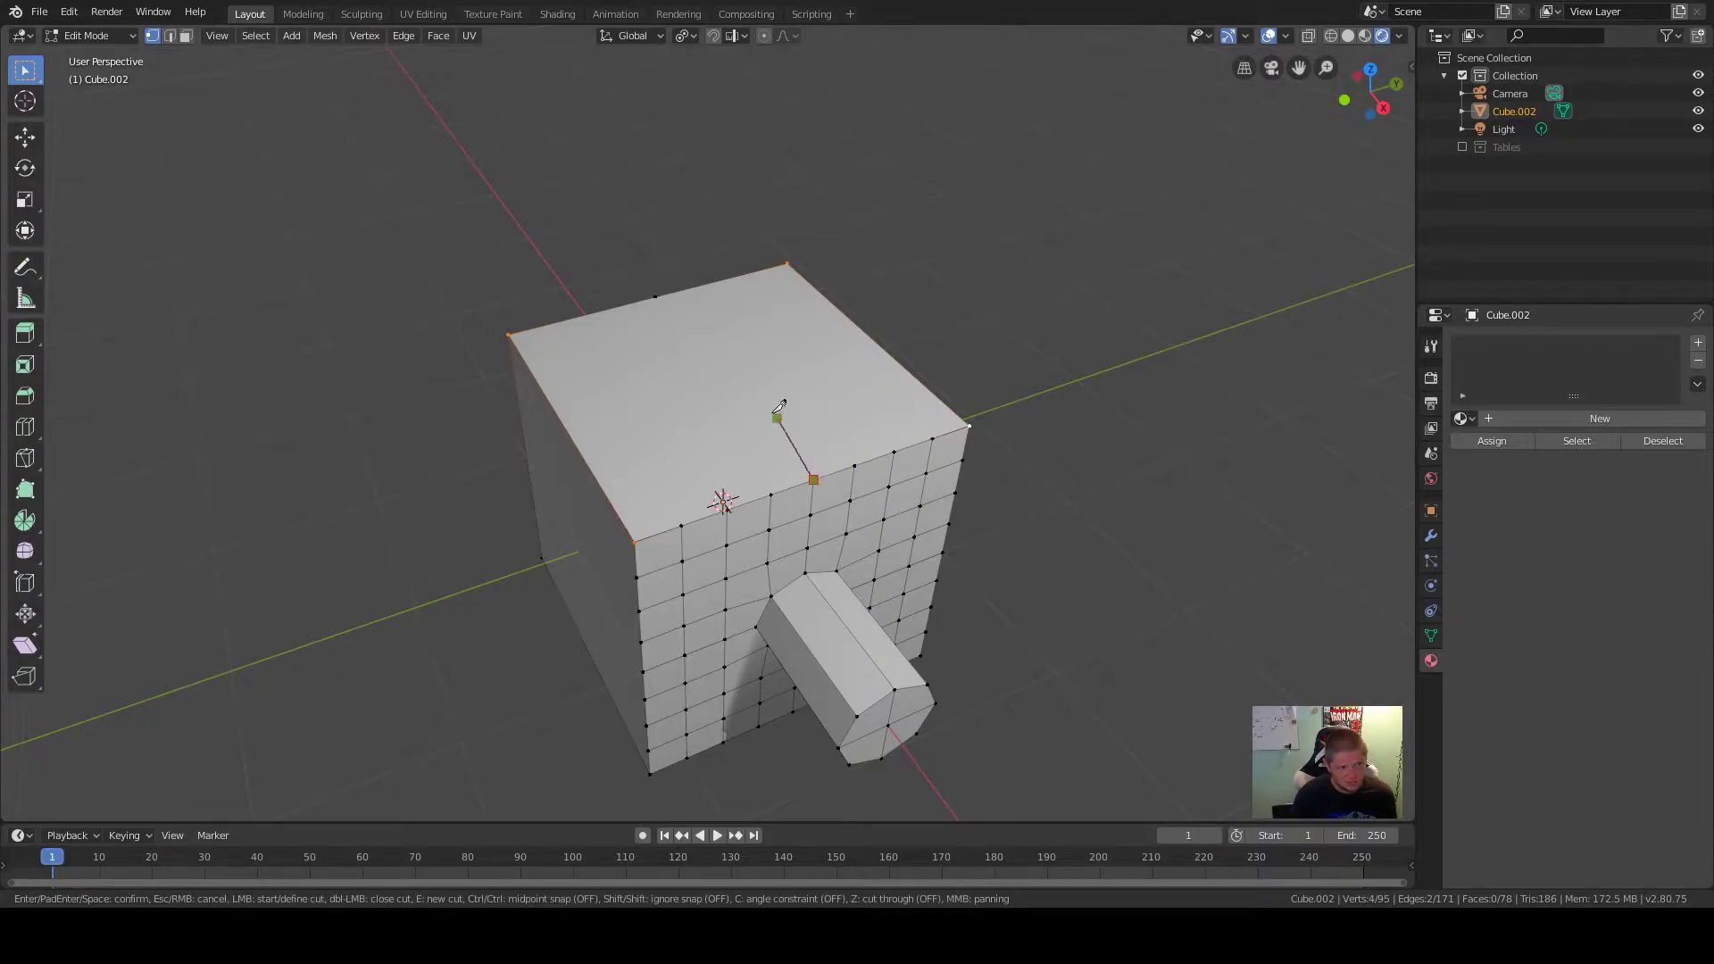
pyautogui.click(656, 297)
pyautogui.press('Return')
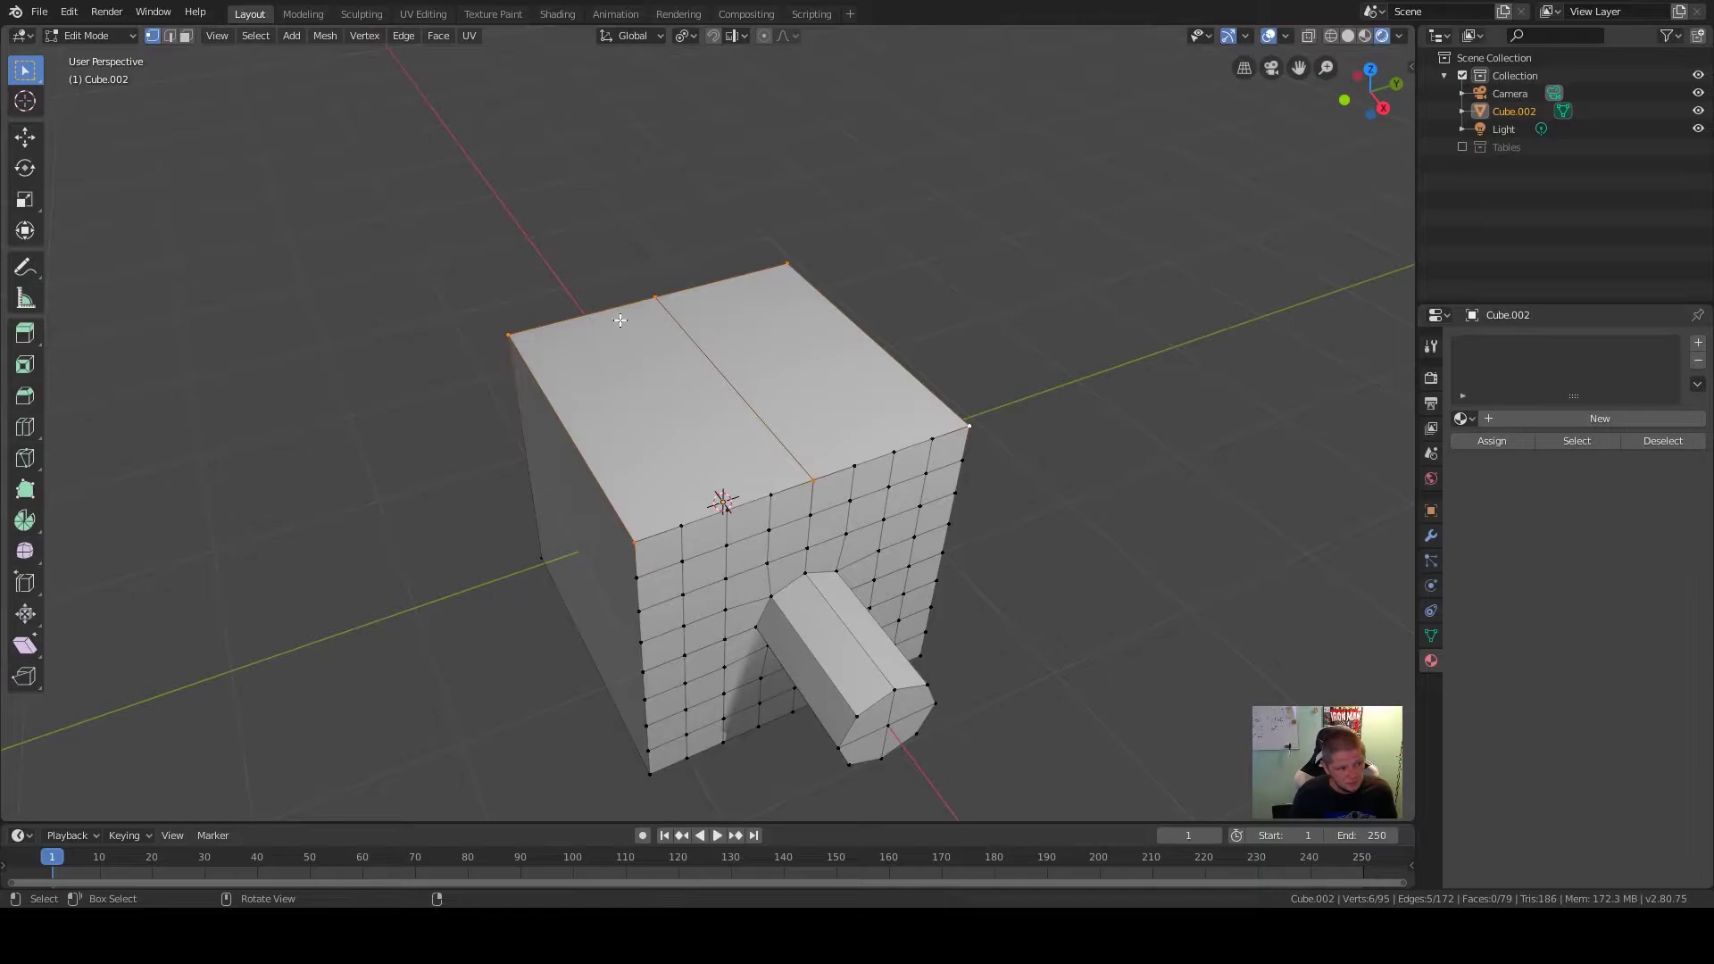
pyautogui.hotkey('ctrl', 'r')
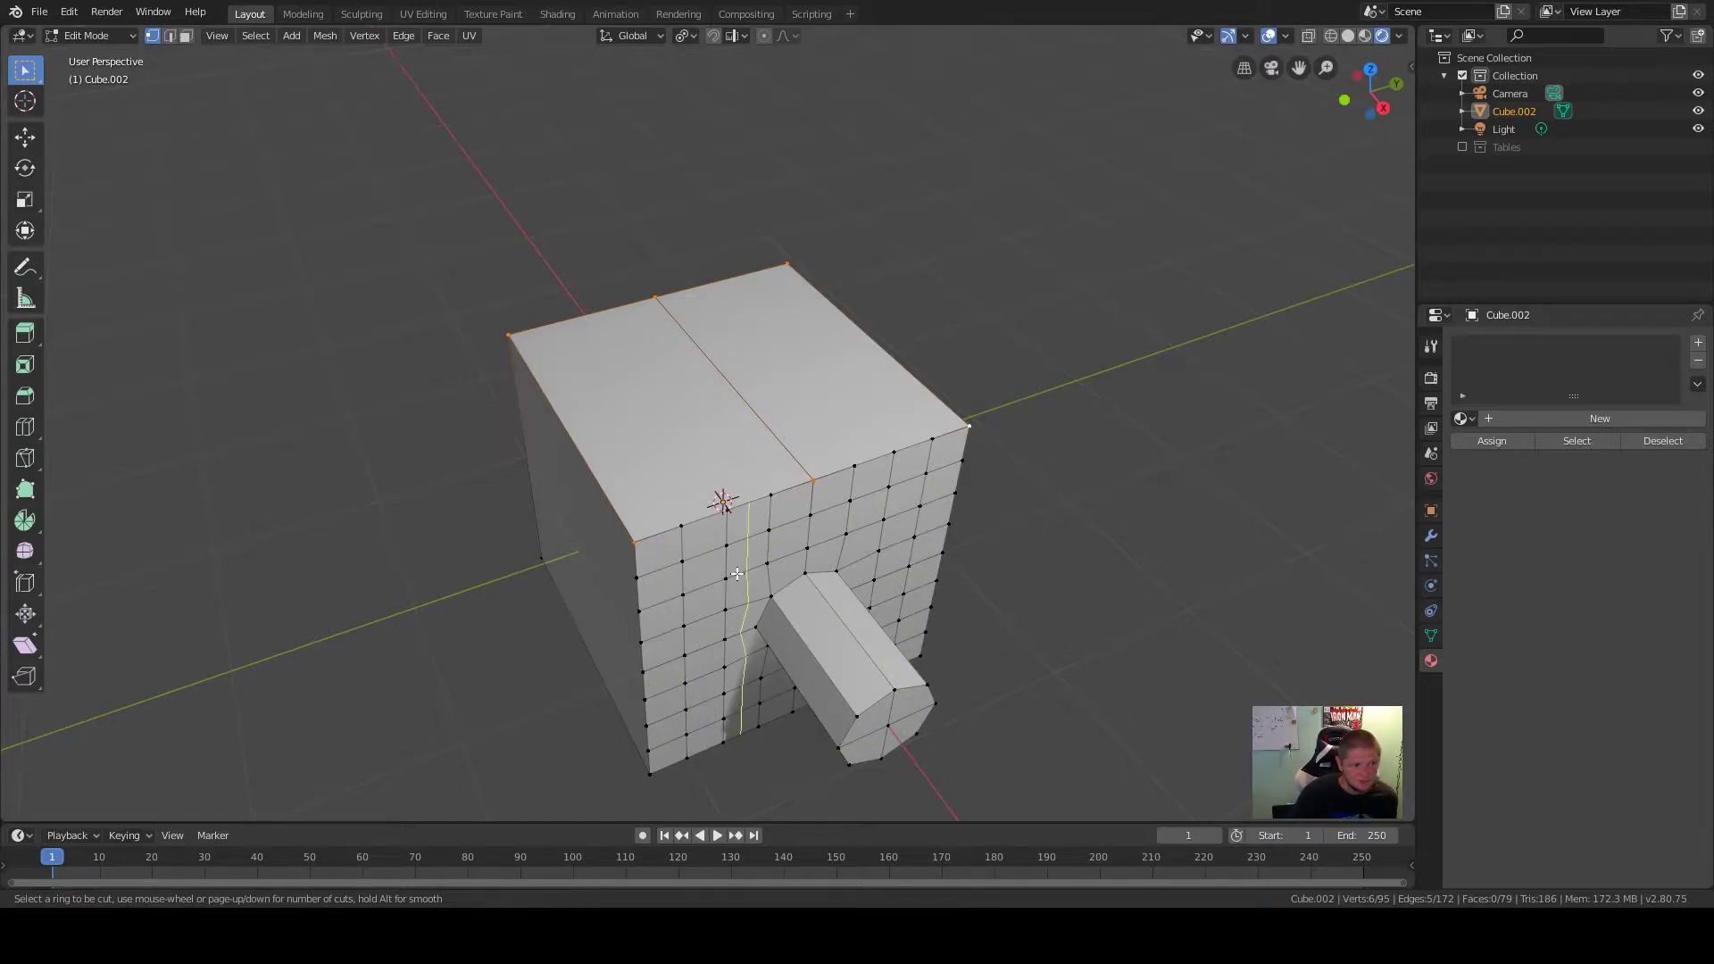
pyautogui.press('Escape')
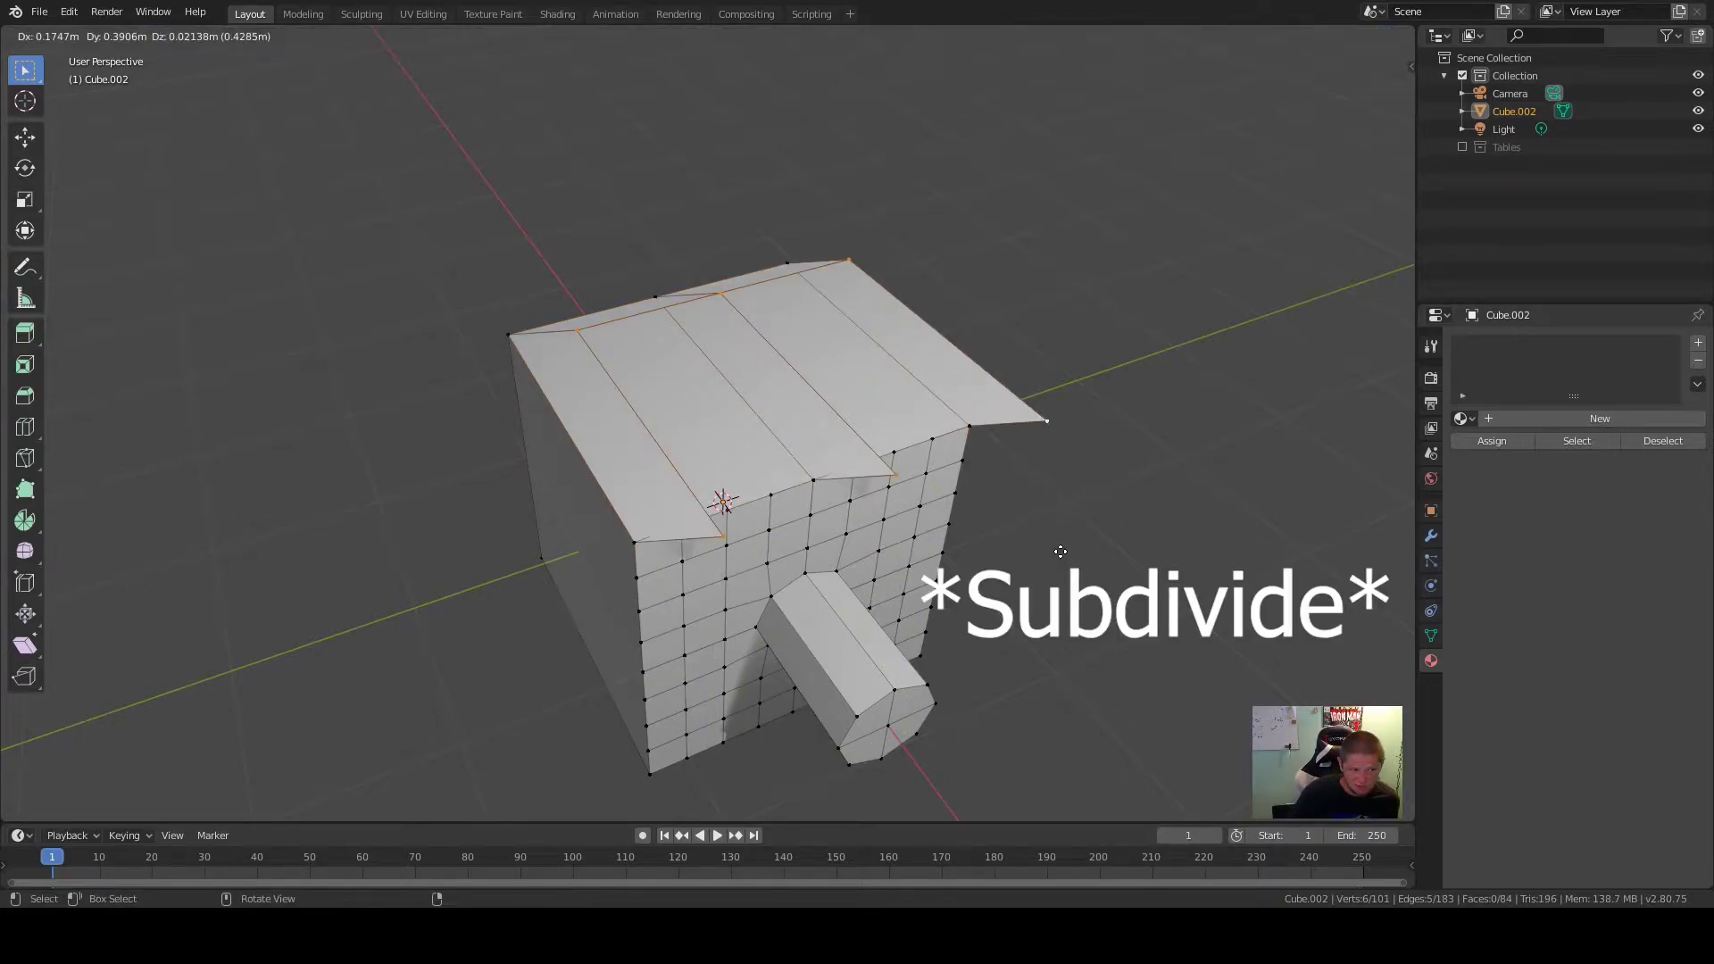
pyautogui.rightClick(1060, 552)
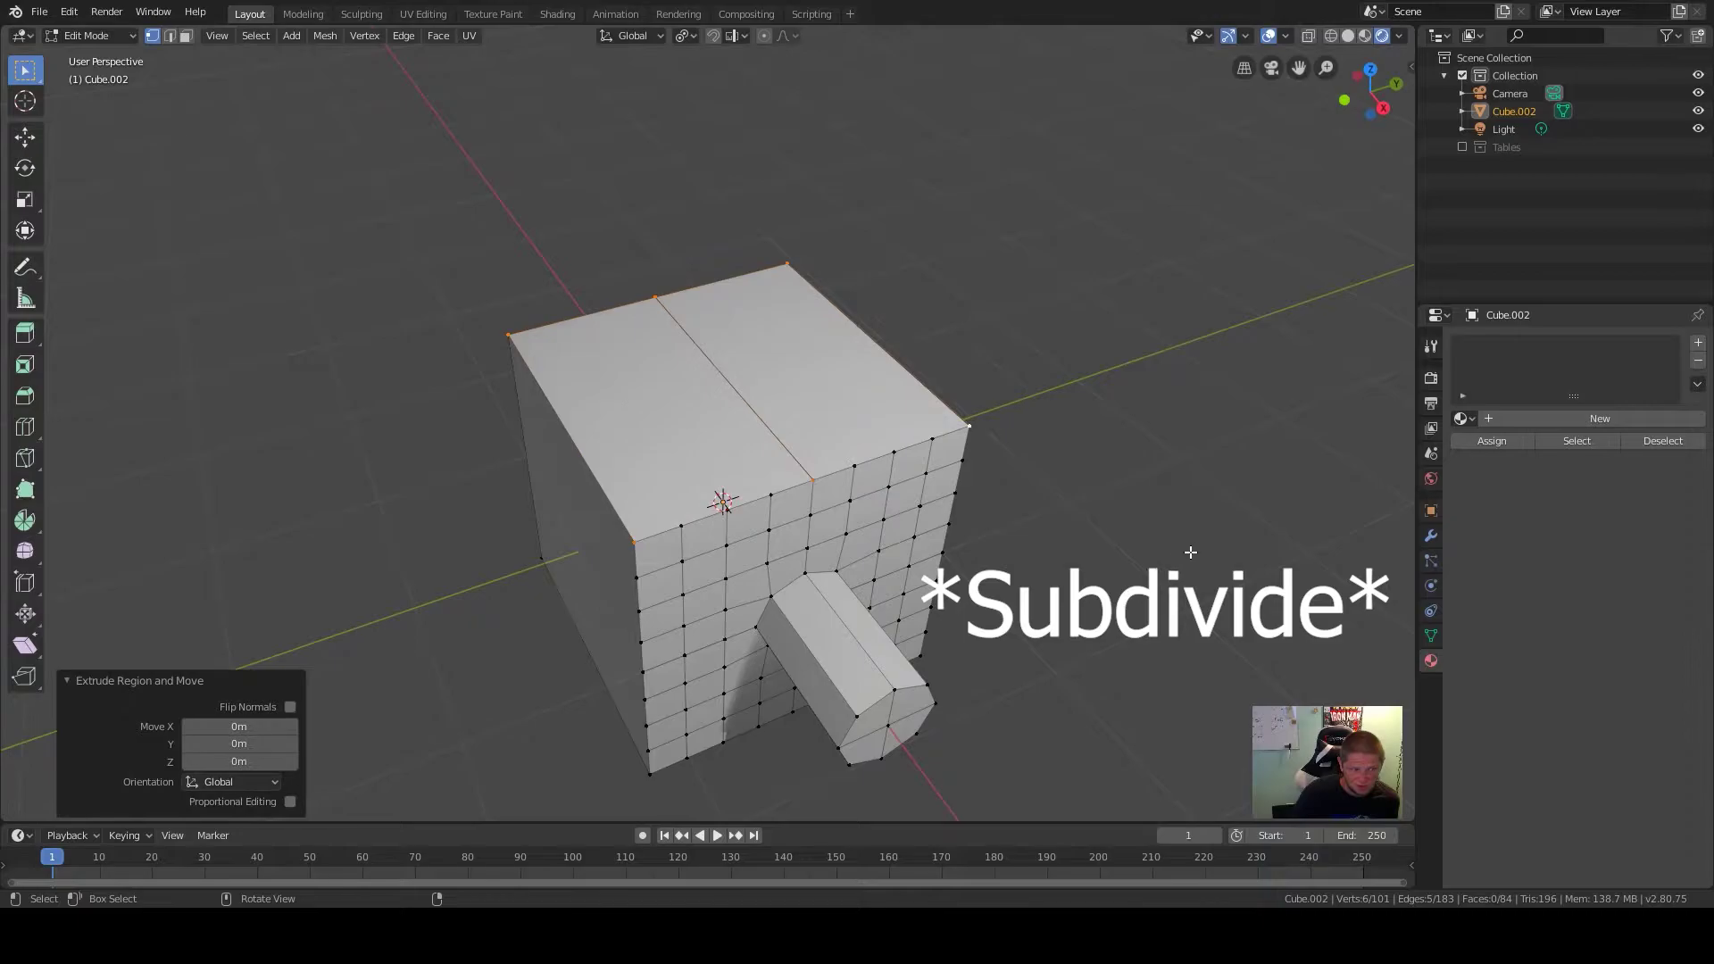
pyautogui.rightClick(1143, 552)
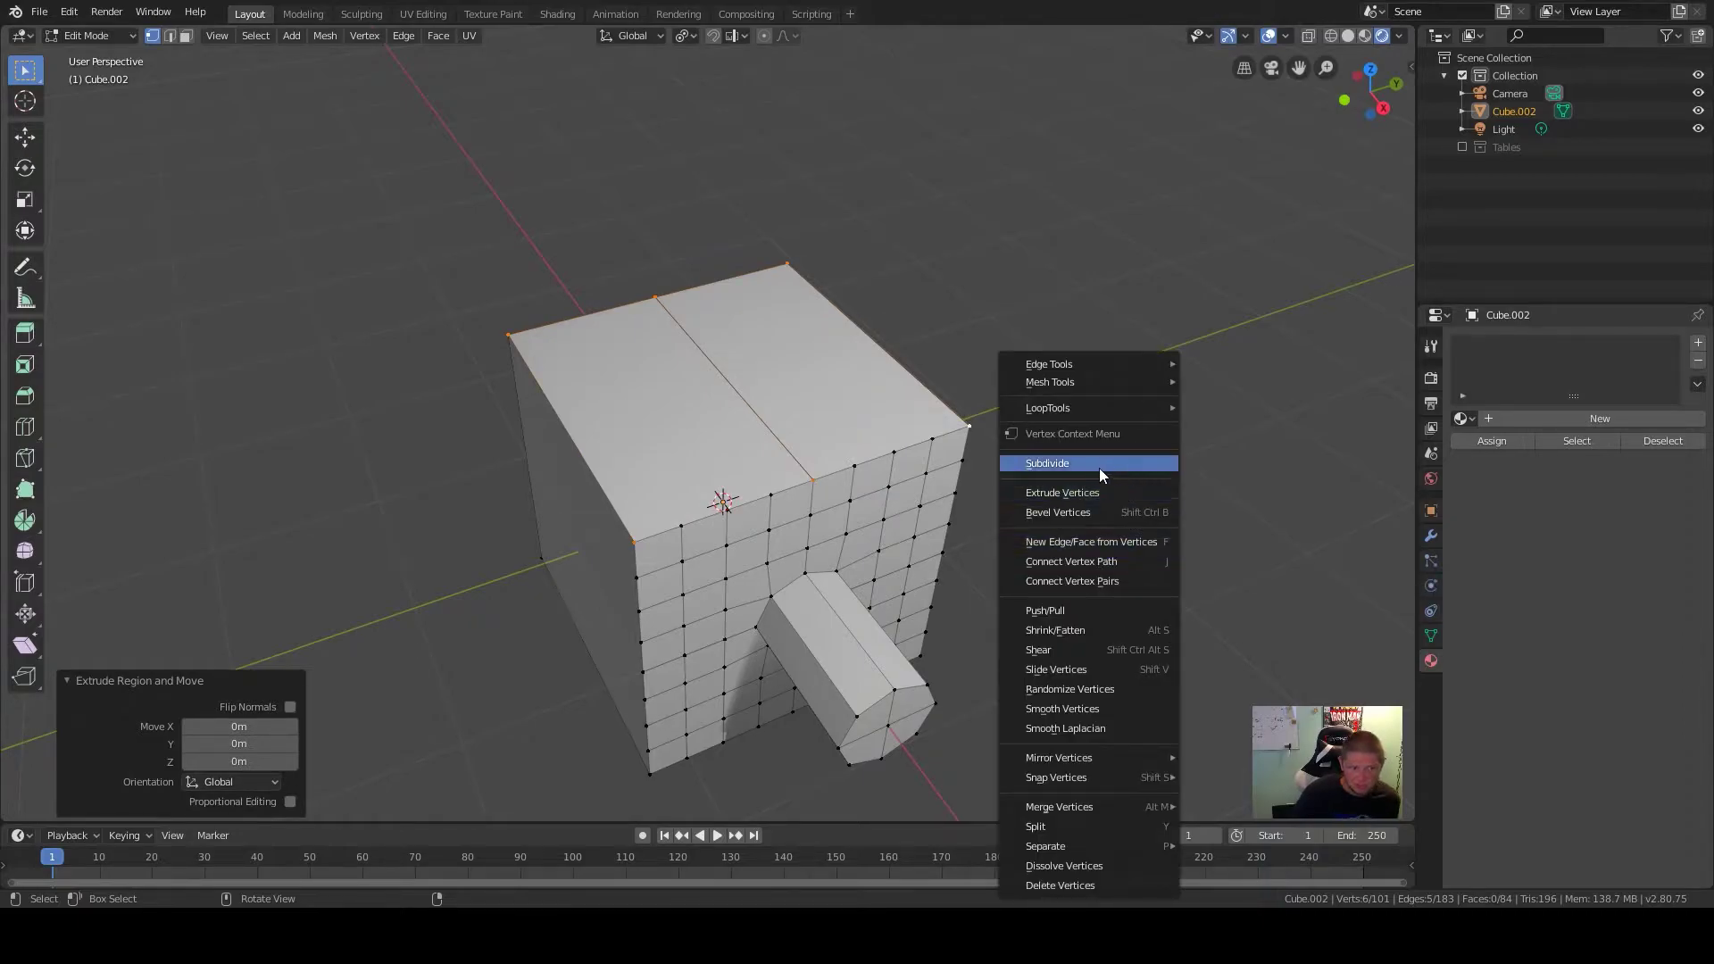
pyautogui.press('Escape')
# Delete all the vertices of the demonstration cube's mesh
pyautogui.moveTo(1078, 469); pyautogui.dragTo(1075, 590, button='middle')
pyautogui.scroll(-1, 1075, 590)
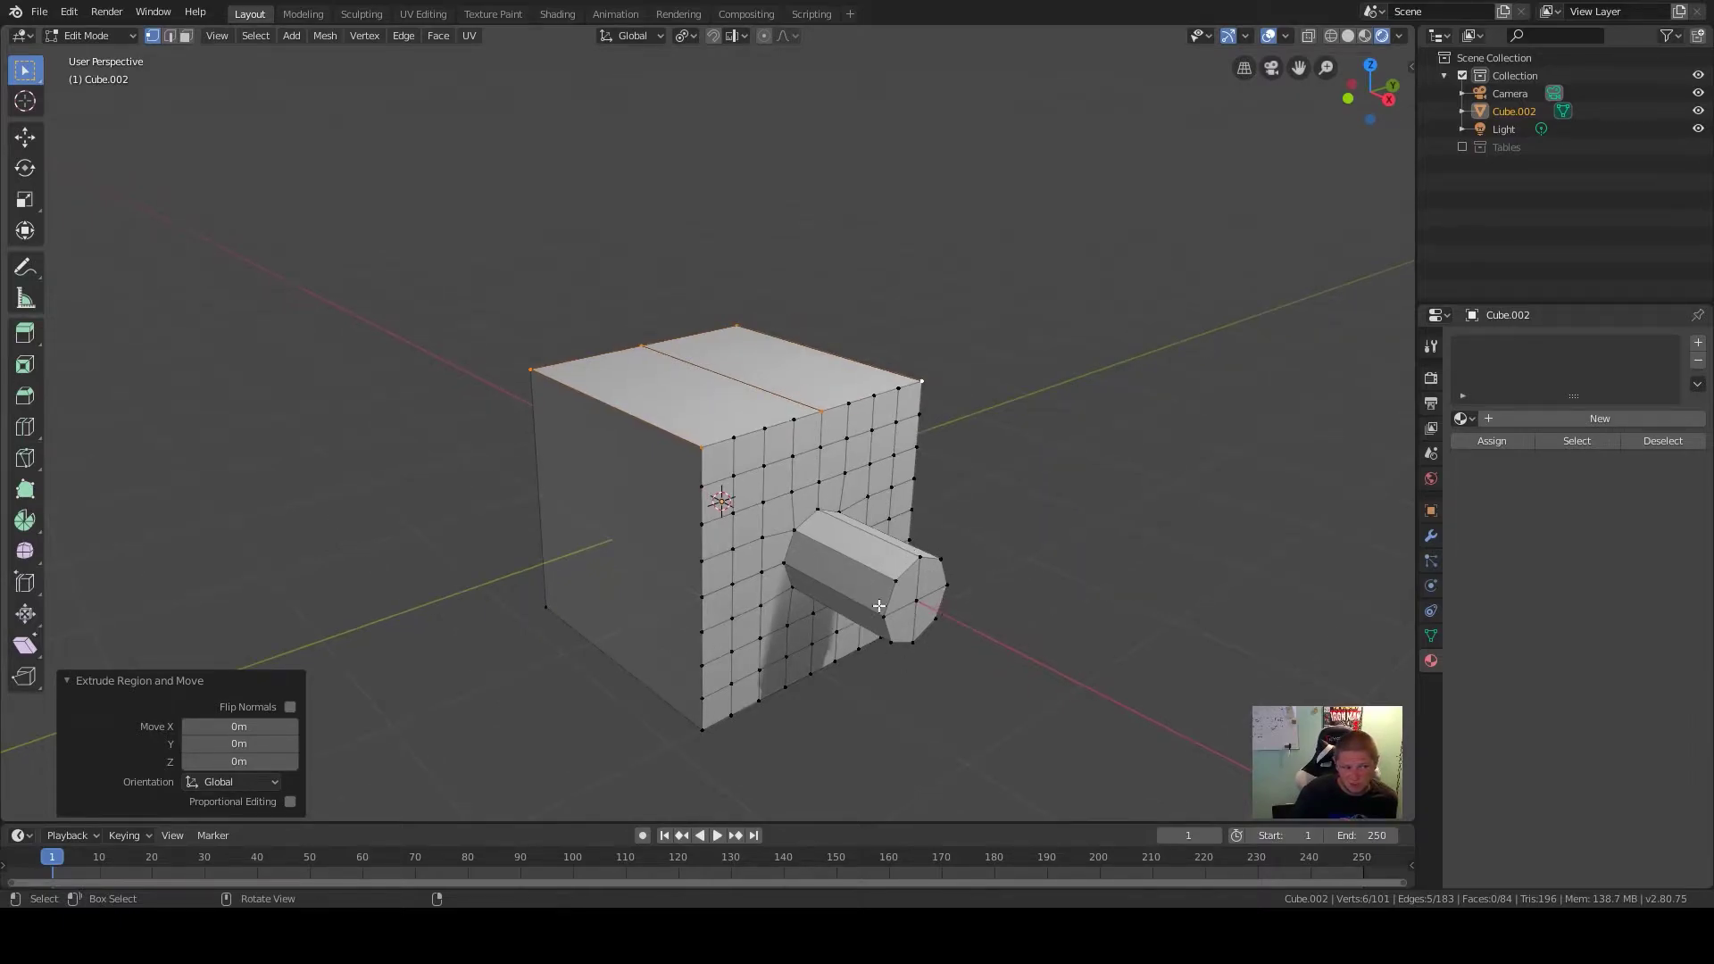
pyautogui.moveTo(832, 508); pyautogui.dragTo(710, 461, button='middle')
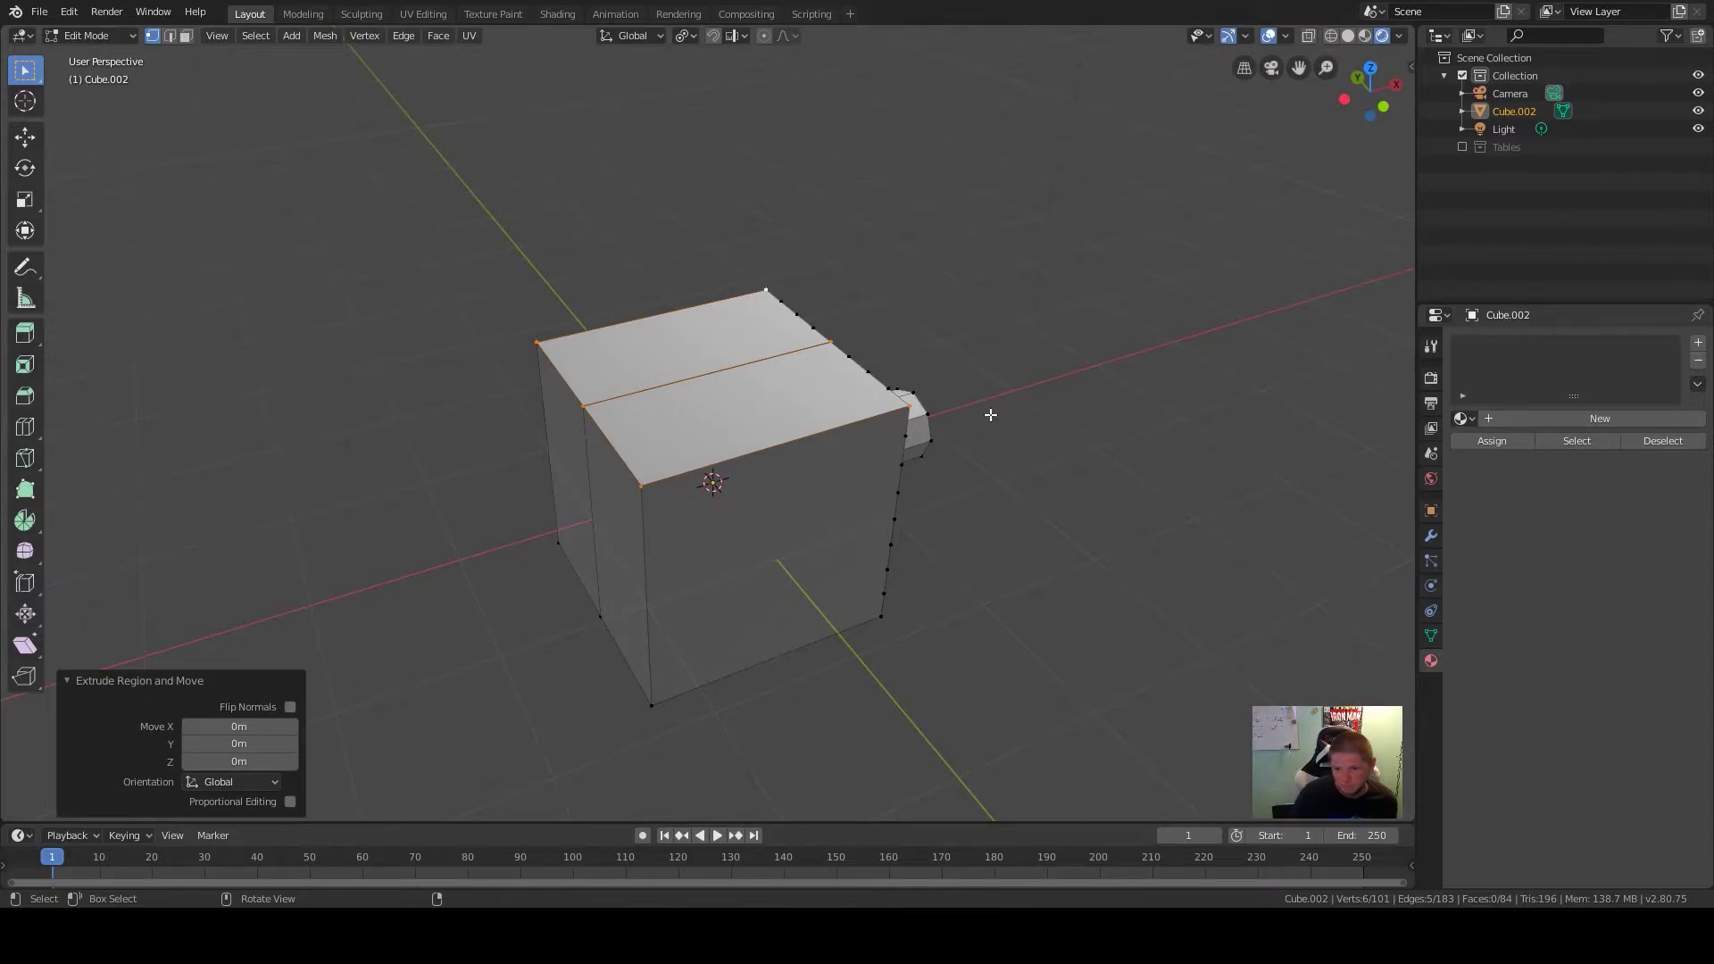
pyautogui.scroll(-1, 990, 415)
pyautogui.click(953, 408)
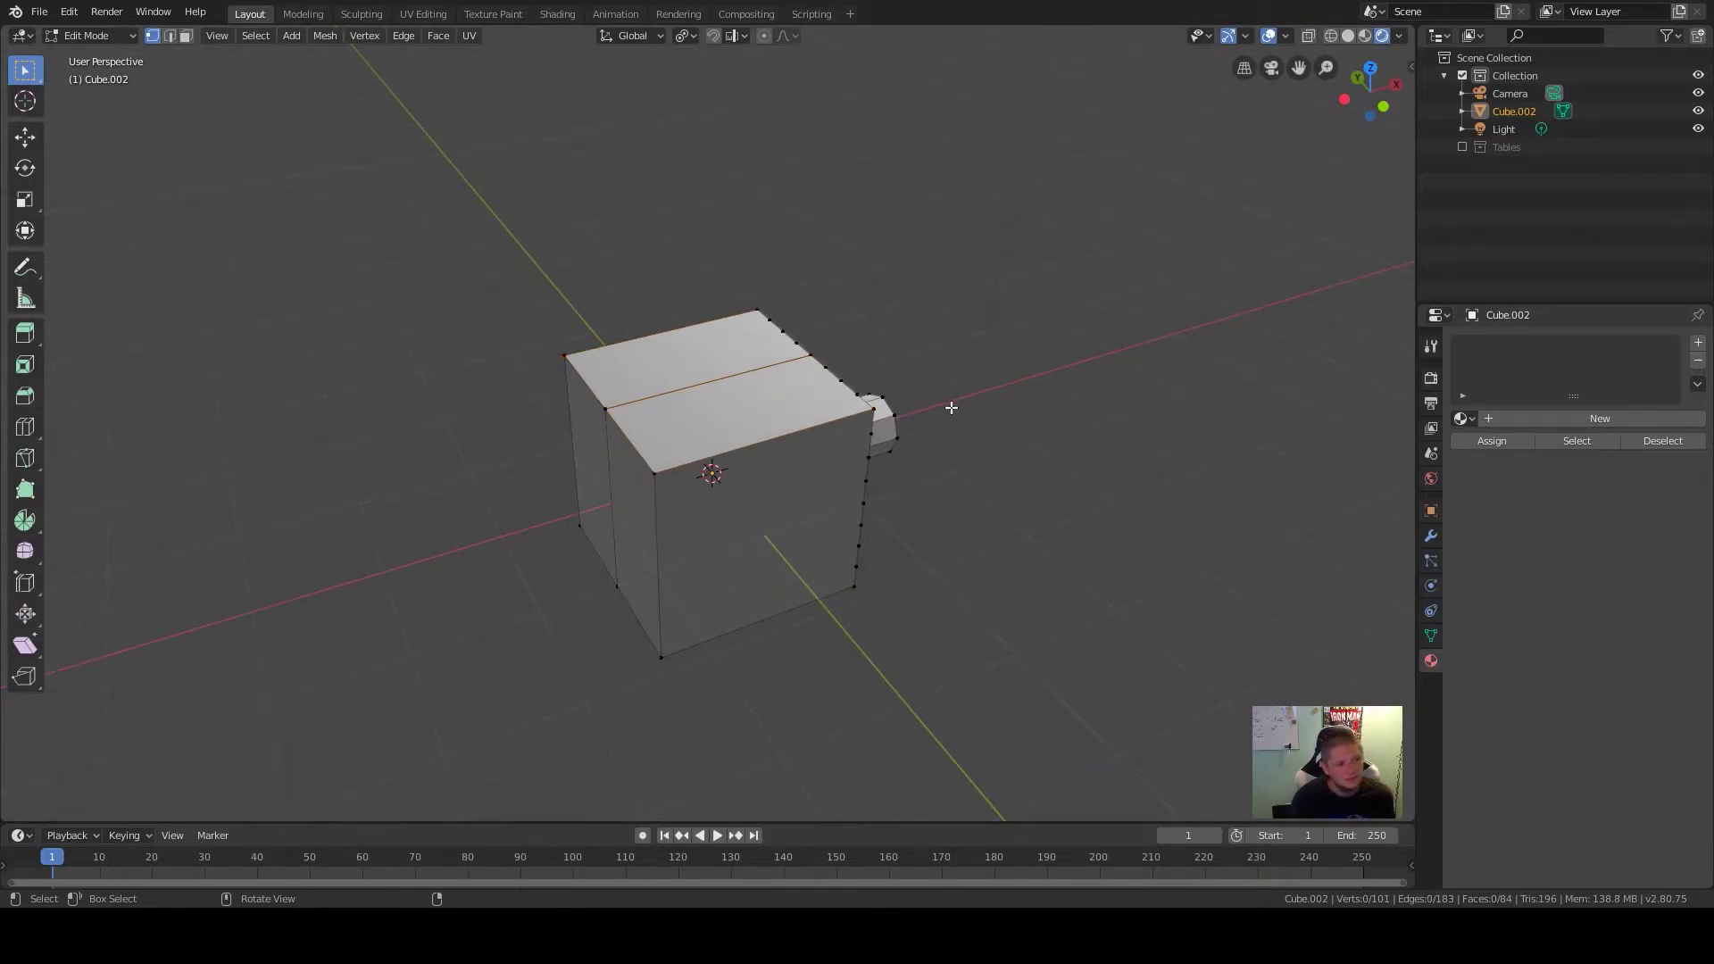
pyautogui.press('a')
pyautogui.press('x')
pyautogui.click(952, 430)
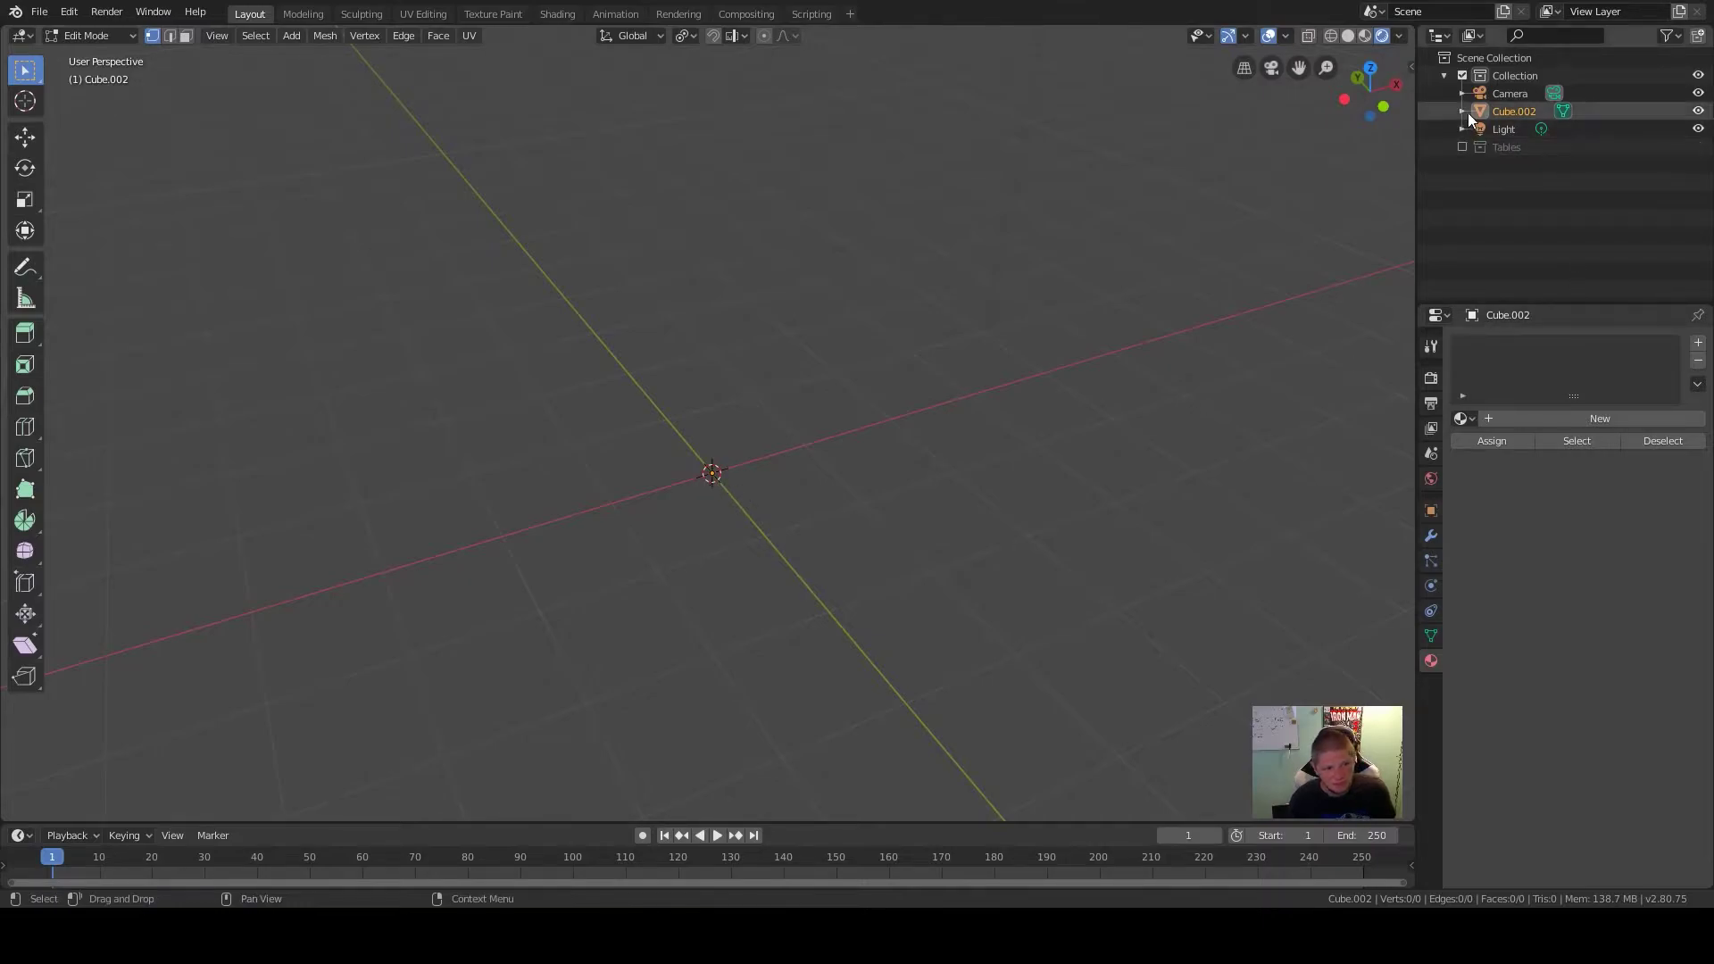
# Enable the Tables collection and view both example tables together
pyautogui.click(1462, 147)
pyautogui.moveTo(948, 393); pyautogui.dragTo(830, 442, button='middle')
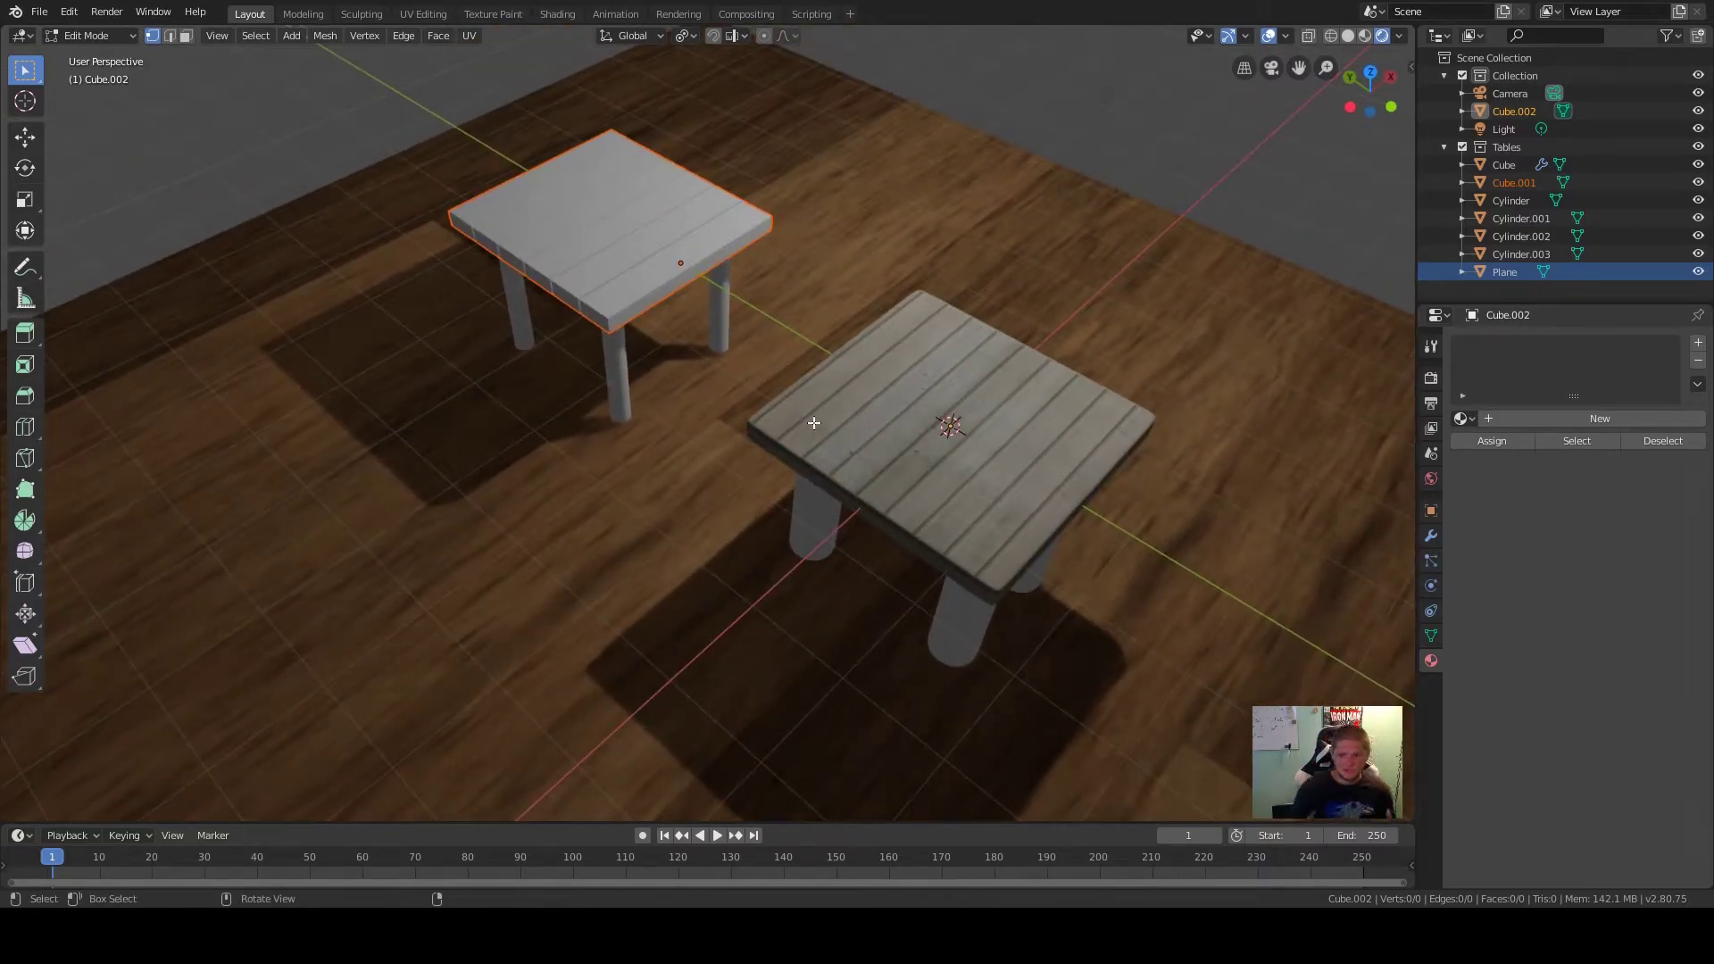
pyautogui.moveTo(792, 409); pyautogui.dragTo(670, 485, button='middle')
pyautogui.moveTo(785, 438); pyautogui.dragTo(631, 474, button='middle')
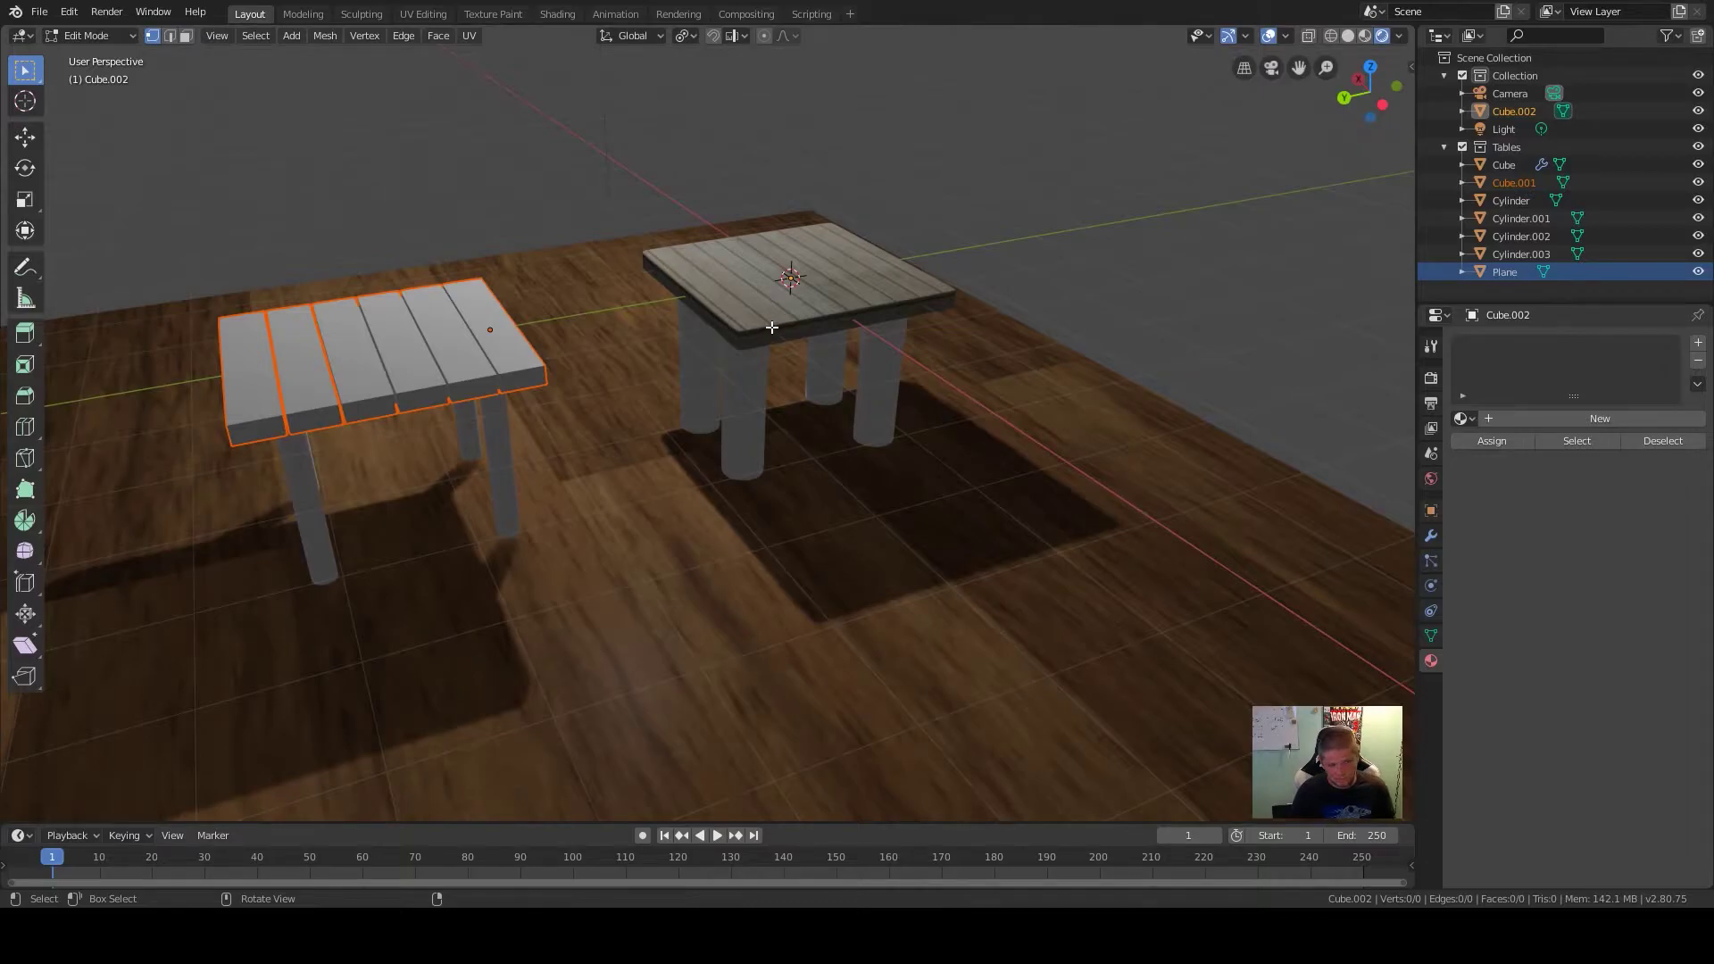
# Leave the emptied cube's Edit Mode, select the wood-topped table and enter Edit Mode on its mesh
pyautogui.scroll(4, 899, 473)
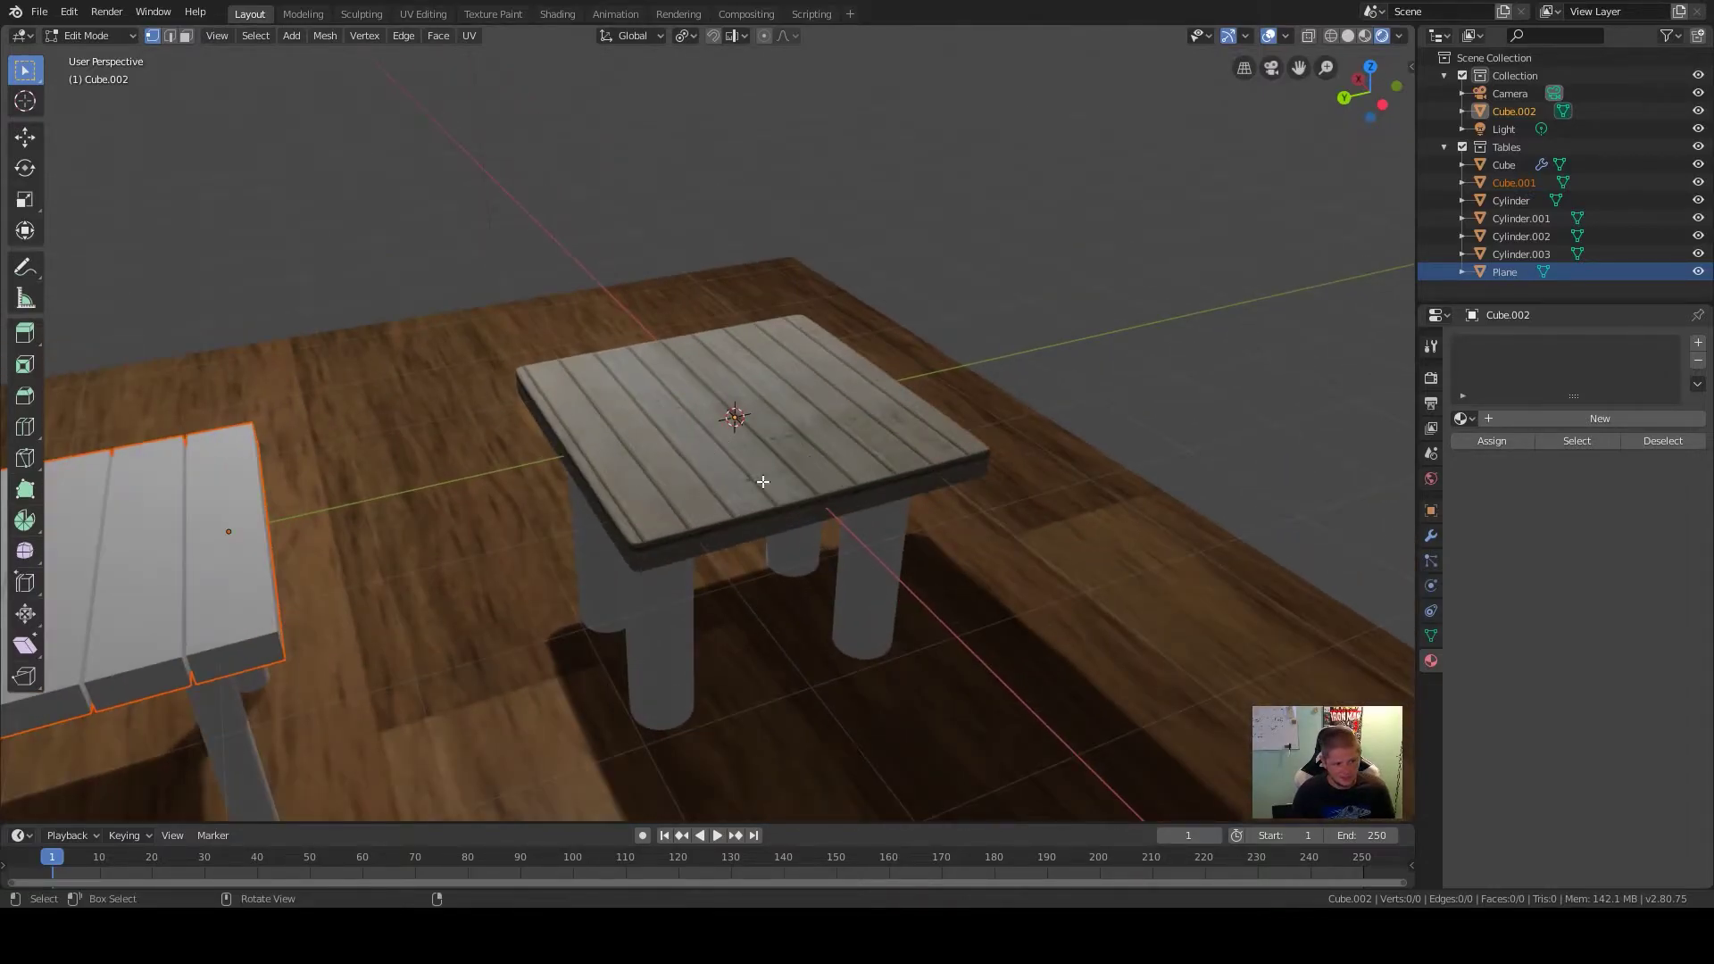
pyautogui.moveTo(731, 496); pyautogui.dragTo(645, 546, button='middle')
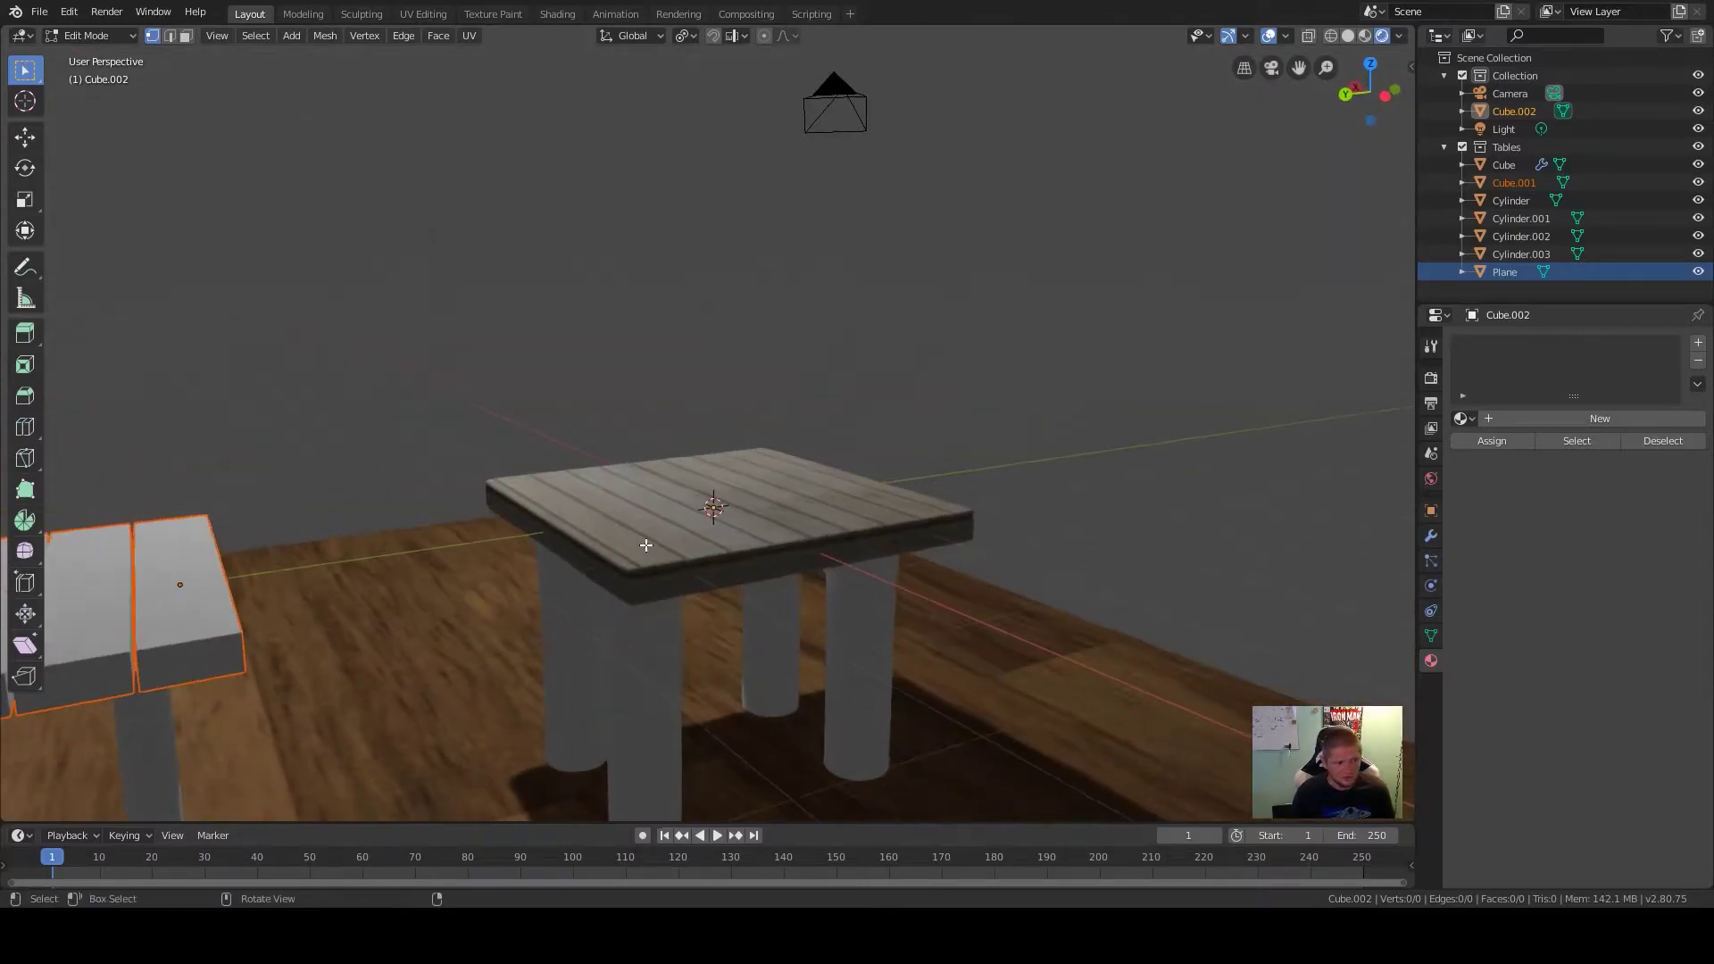
pyautogui.moveTo(691, 637); pyautogui.dragTo(651, 708, button='middle')
pyautogui.press('Tab')
pyautogui.click(675, 677)
pyautogui.press('Tab')
# Add a centred loop cut around the nearest leg of the wood-topped table, scale it to 0.857 and return to Object Mode
pyautogui.hotkey('ctrl', 'r')
pyautogui.click(648, 708)
pyautogui.rightClick(647, 708)
pyautogui.press('s')
pyautogui.click(791, 733)
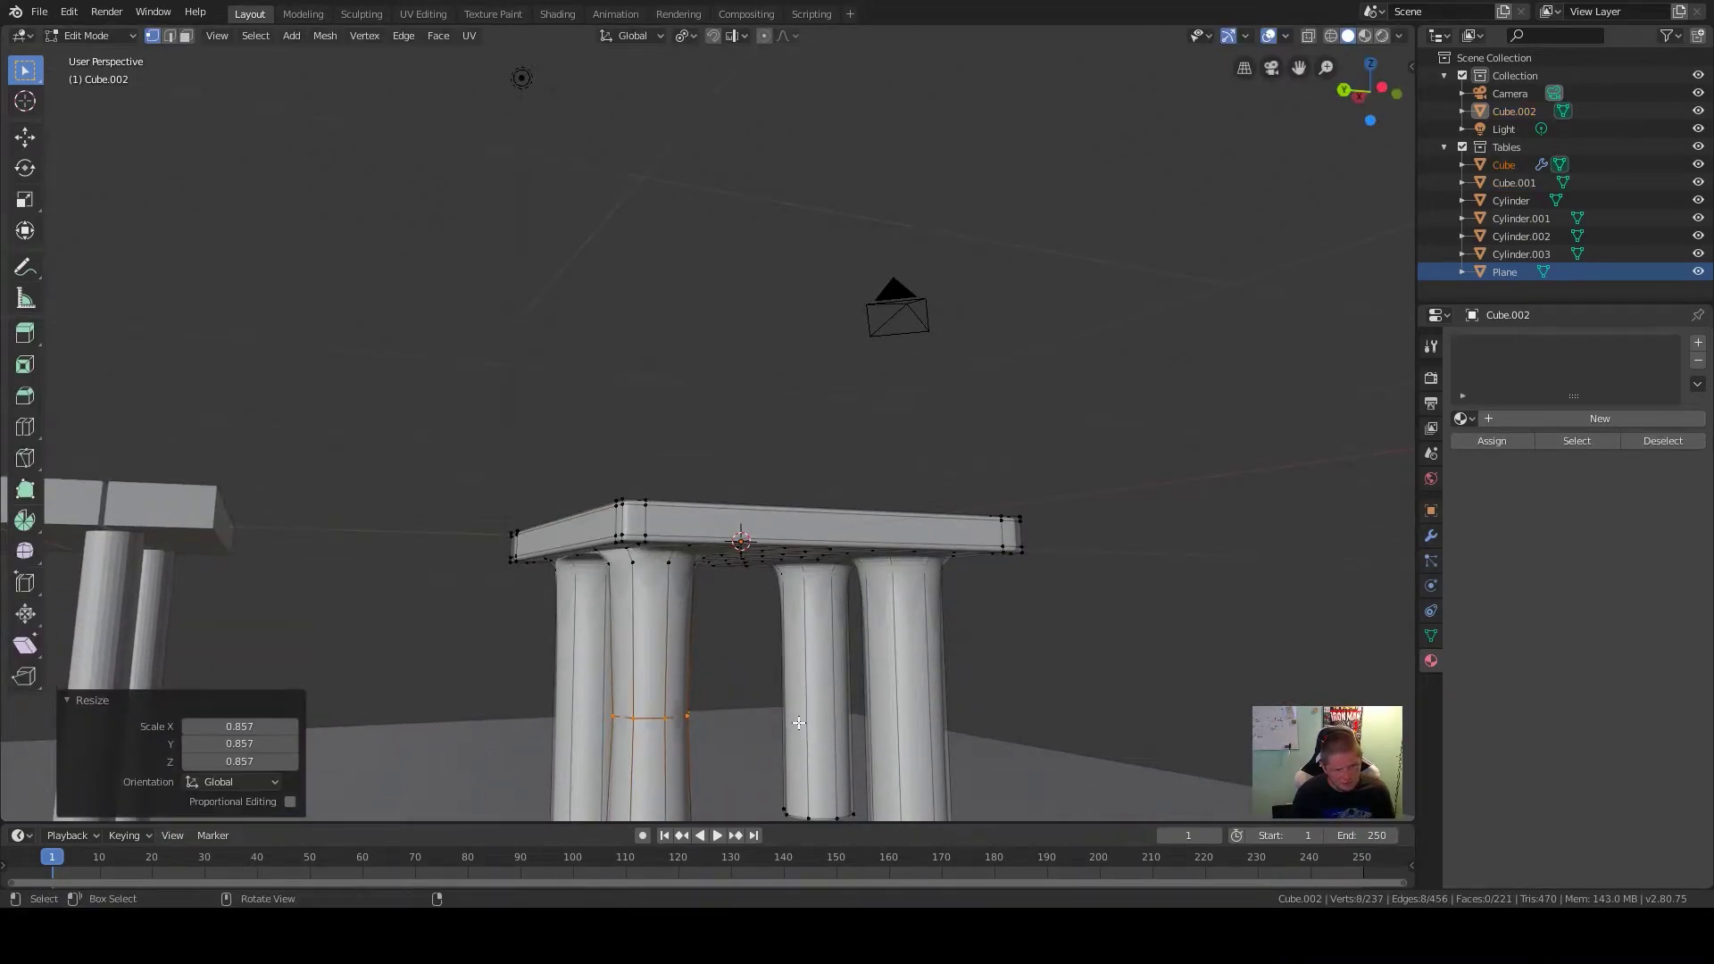
pyautogui.press('Tab')
# Switch the viewport to rendered shading with both tables in view
pyautogui.moveTo(662, 632); pyautogui.dragTo(721, 654, button='middle')
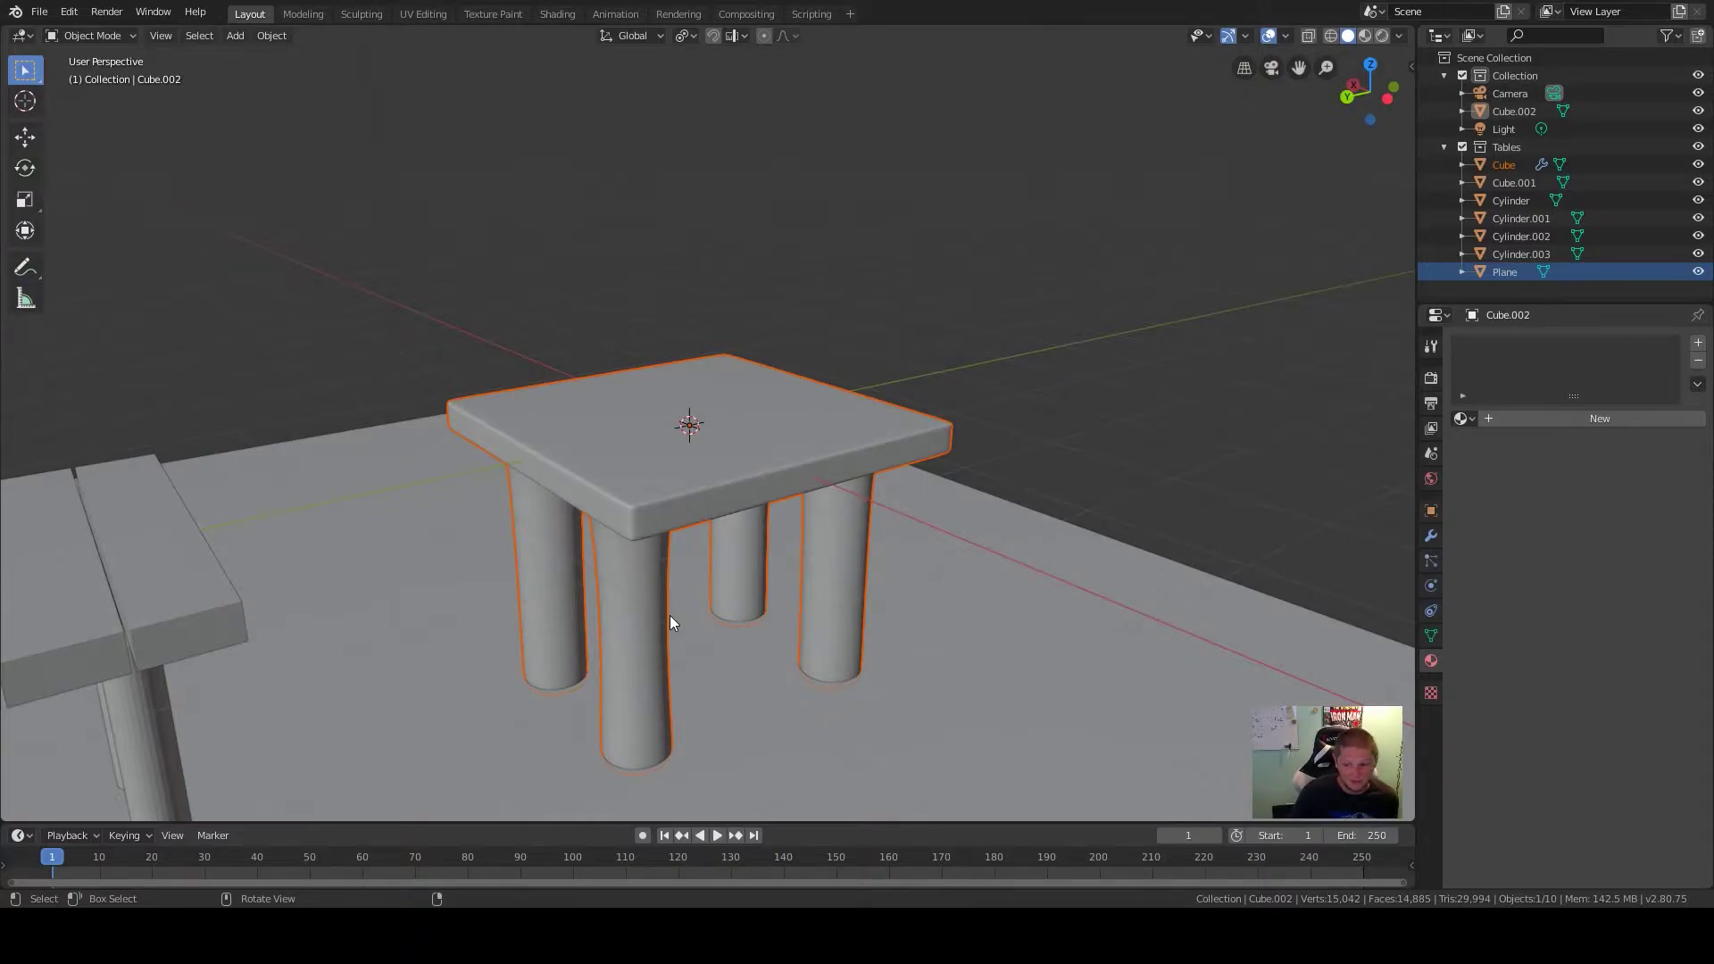
pyautogui.scroll(-3, 708, 587)
pyautogui.keyDown('shift'); pyautogui.moveTo(703, 621); pyautogui.dragTo(789, 591, button='middle'); pyautogui.keyUp('shift')
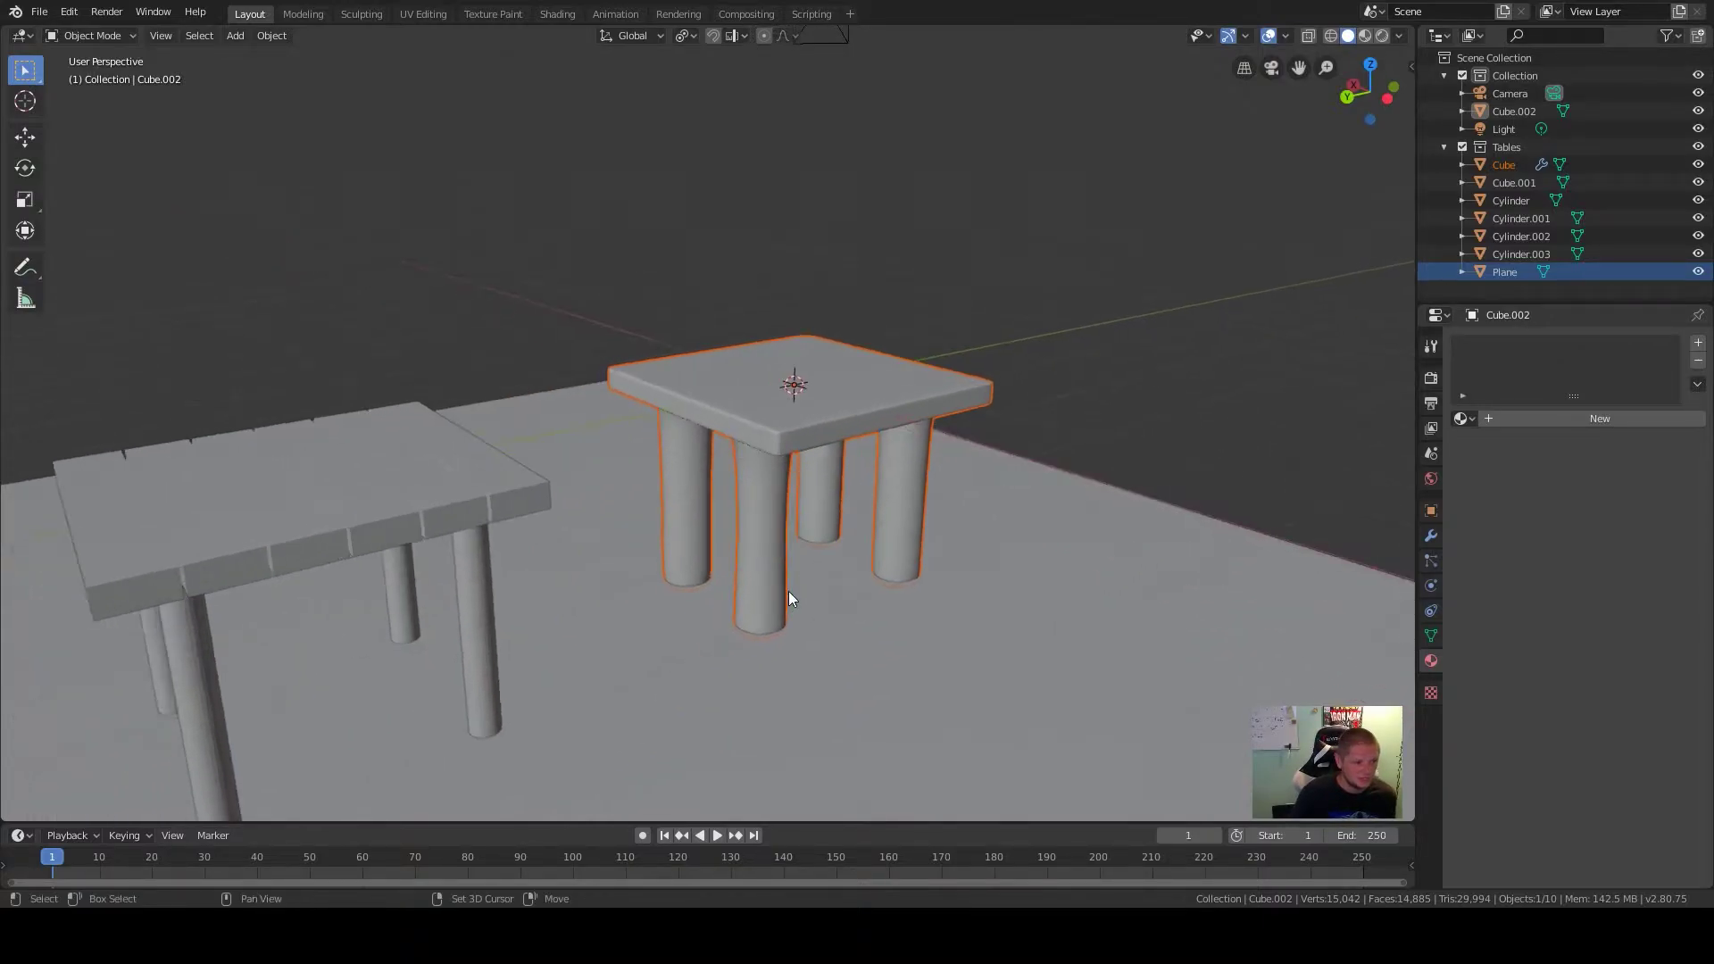
pyautogui.press('z')
pyautogui.click(893, 543)
pyautogui.moveTo(893, 543)
pyautogui.mouseDown(button='middle')
pyautogui.moveTo(920, 577)
pyautogui.moveTo(797, 528)
pyautogui.mouseUp(button='middle')
# Give the separate-plank tabletop a new material with metallic and clearcoat 1.000 and specular, roughness and clearcoat roughness 0.000
pyautogui.click(696, 439)
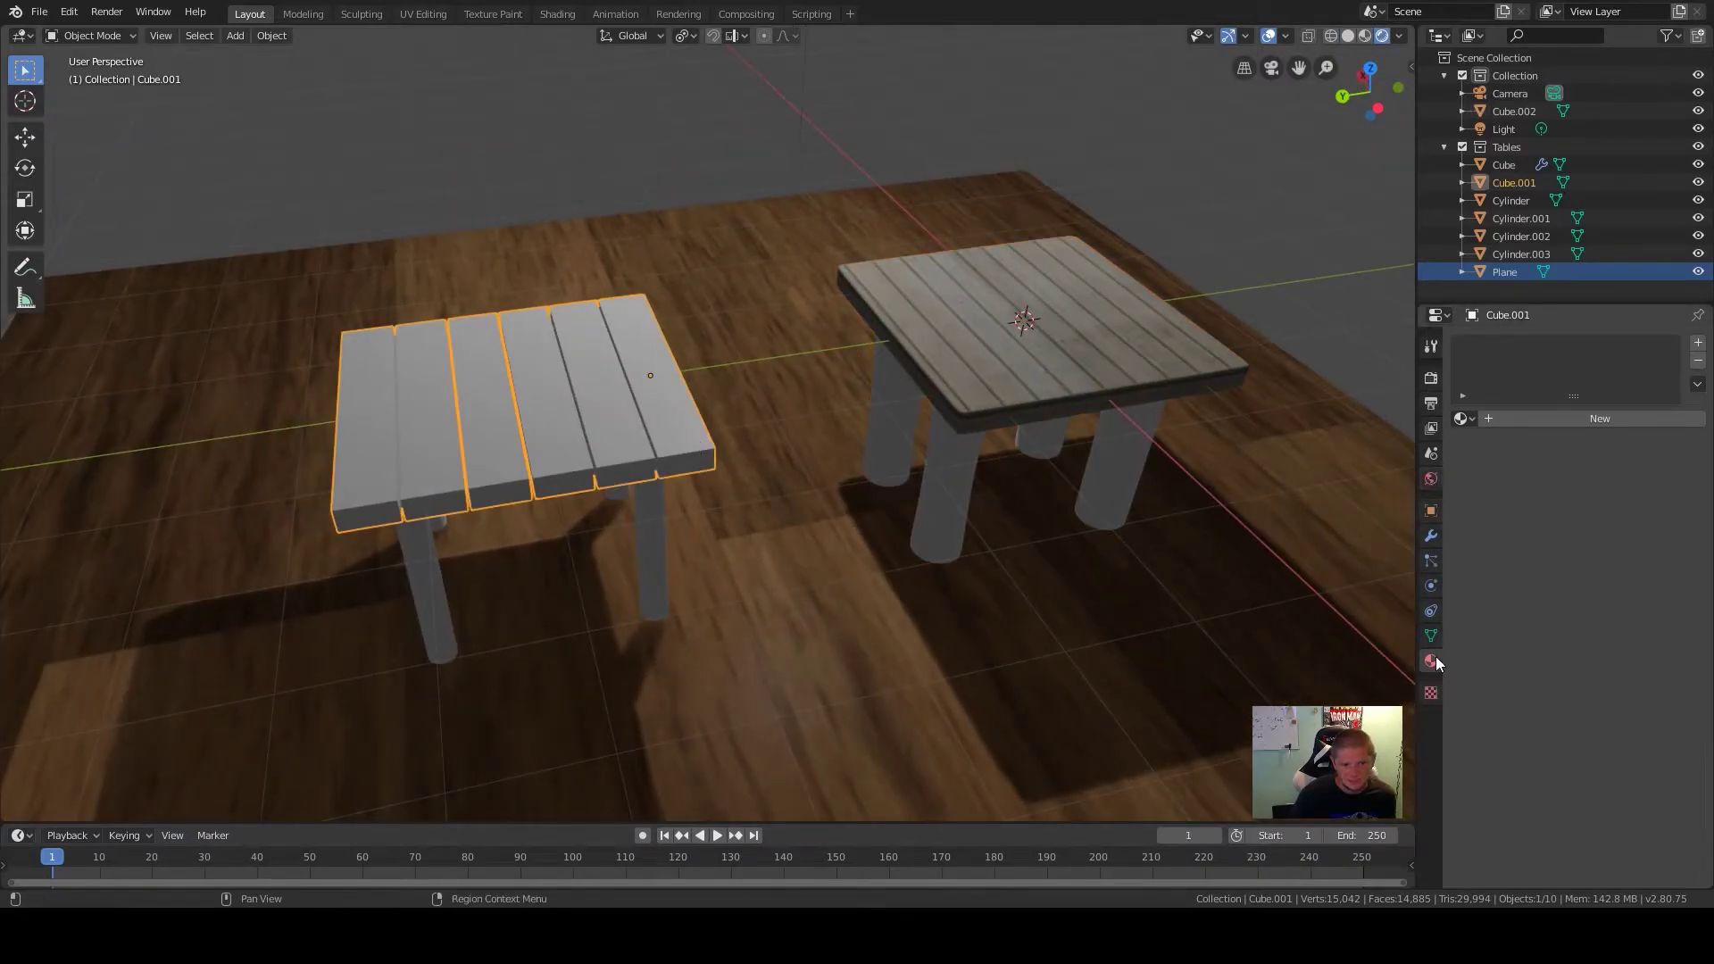
pyautogui.click(1598, 418)
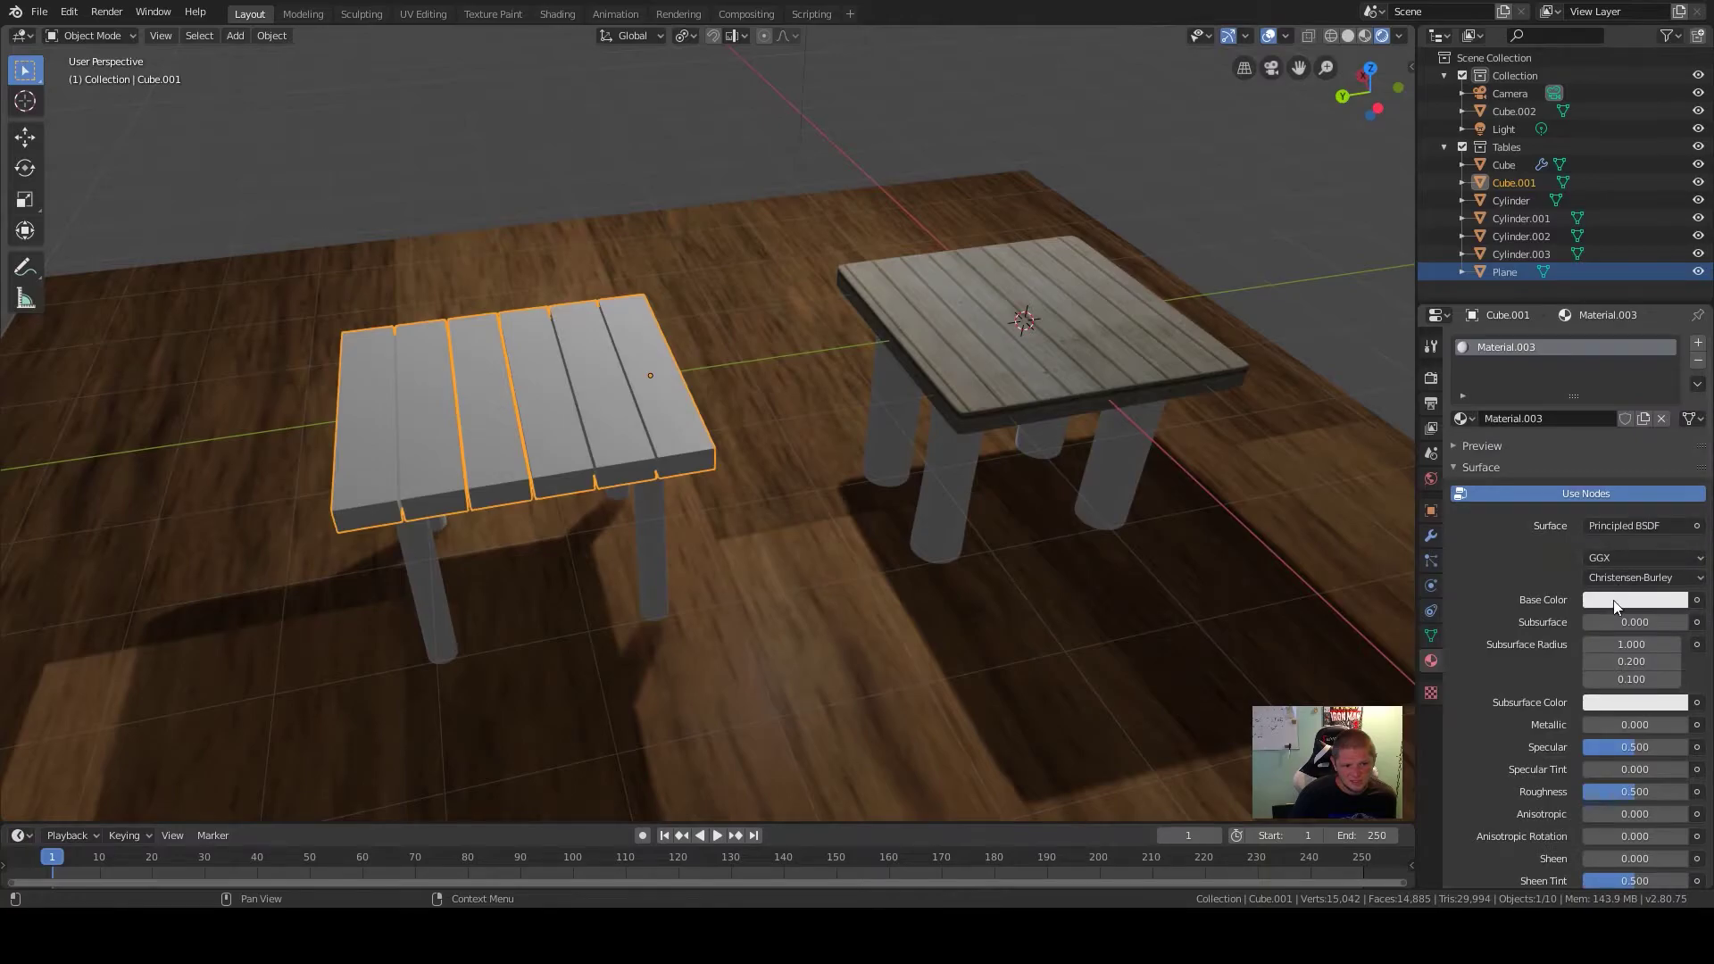
pyautogui.moveTo(1587, 730)
pyautogui.mouseDown()
pyautogui.moveTo(1687, 726)
pyautogui.moveTo(1582, 749)
pyautogui.mouseUp()
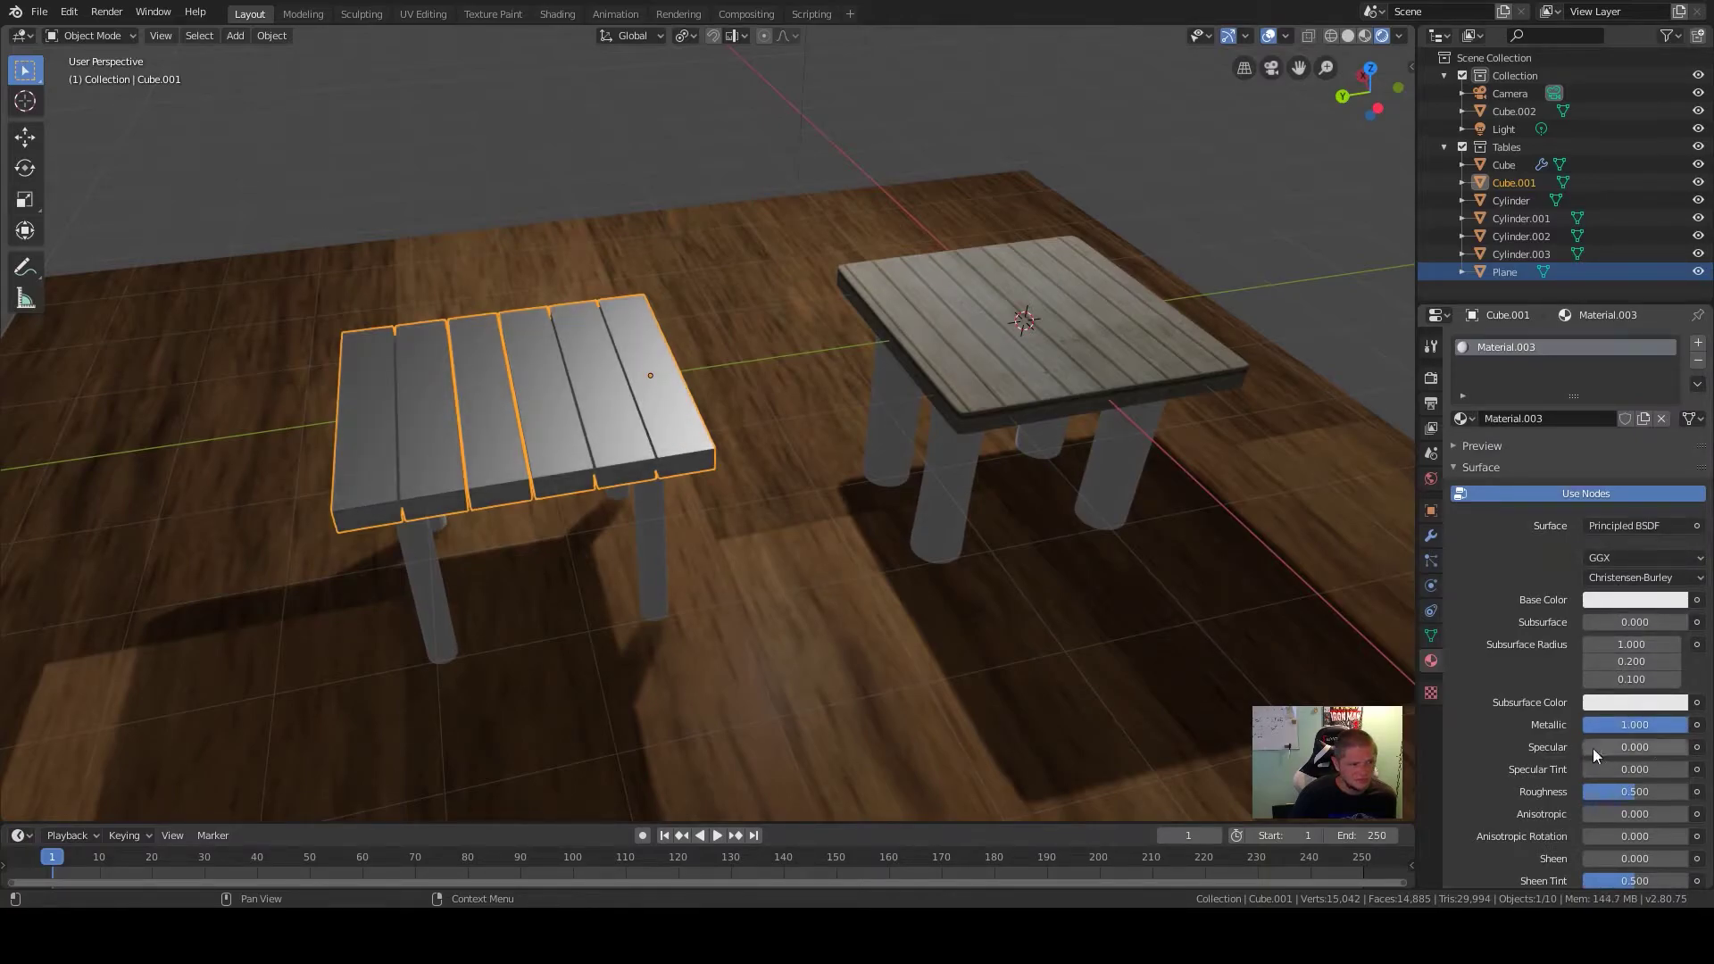
pyautogui.scroll(-4, 1582, 748)
pyautogui.moveTo(1632, 648); pyautogui.dragTo(1600, 712)
pyautogui.scroll(-2, 1589, 737)
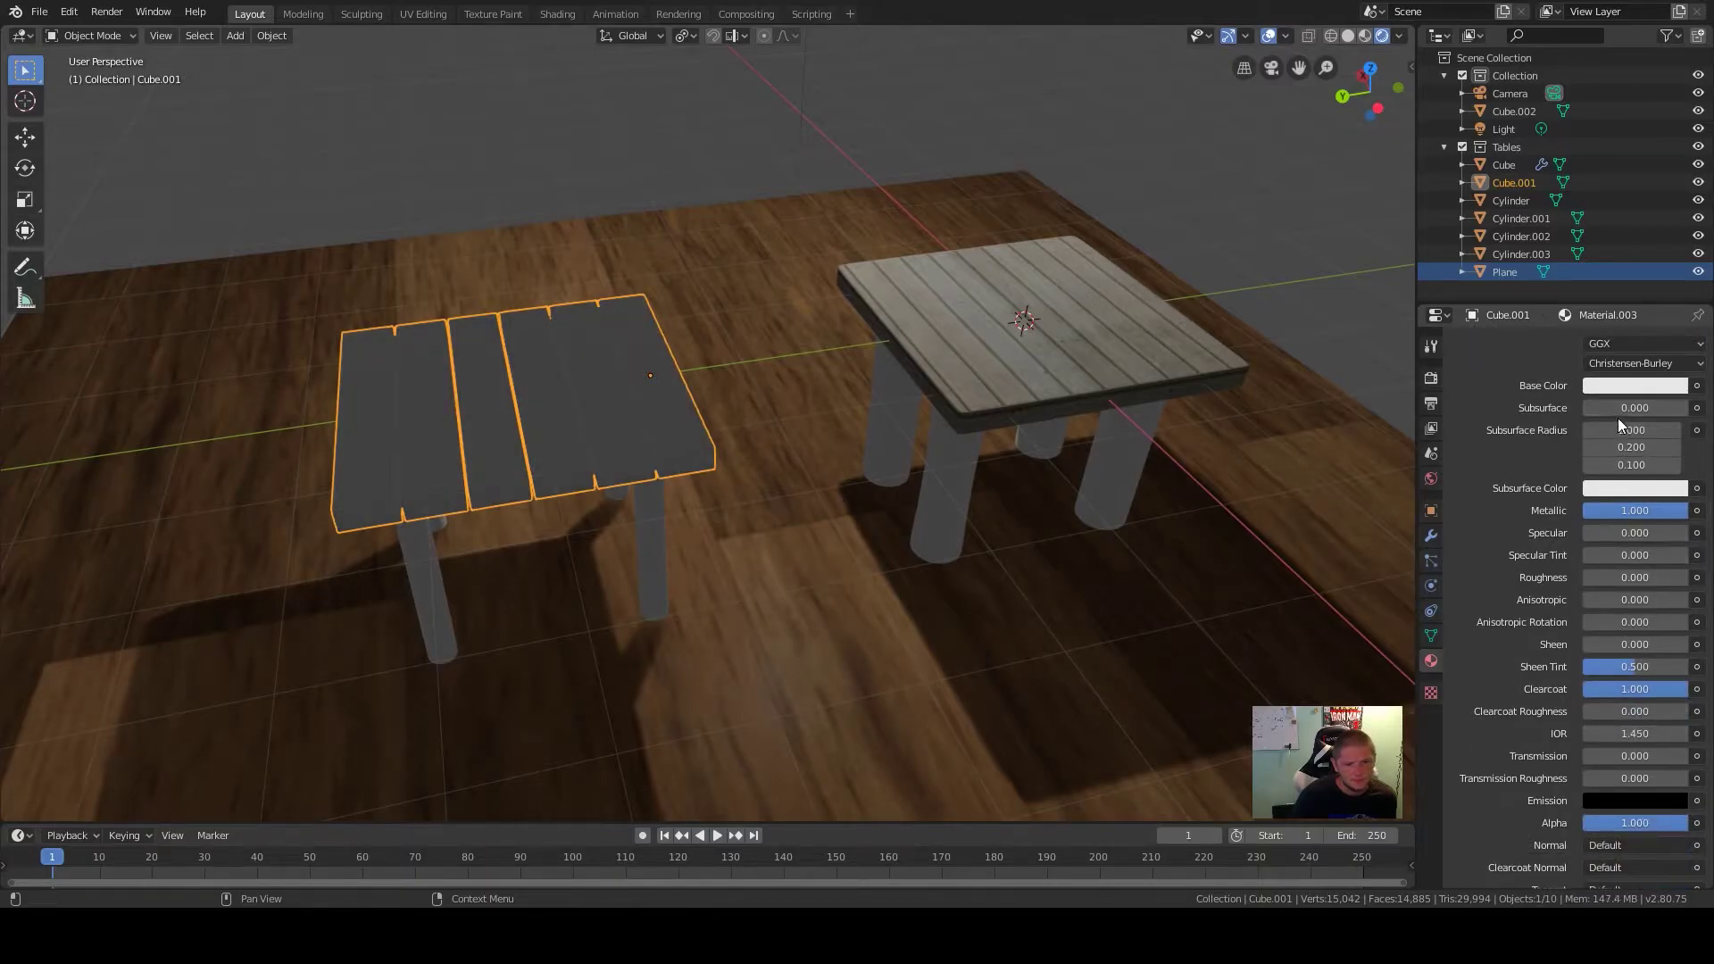
# Set the base color of the plank tabletop's material to purple
pyautogui.click(1632, 385)
pyautogui.click(1599, 261)
pyautogui.moveTo(1599, 260); pyautogui.dragTo(1641, 239)
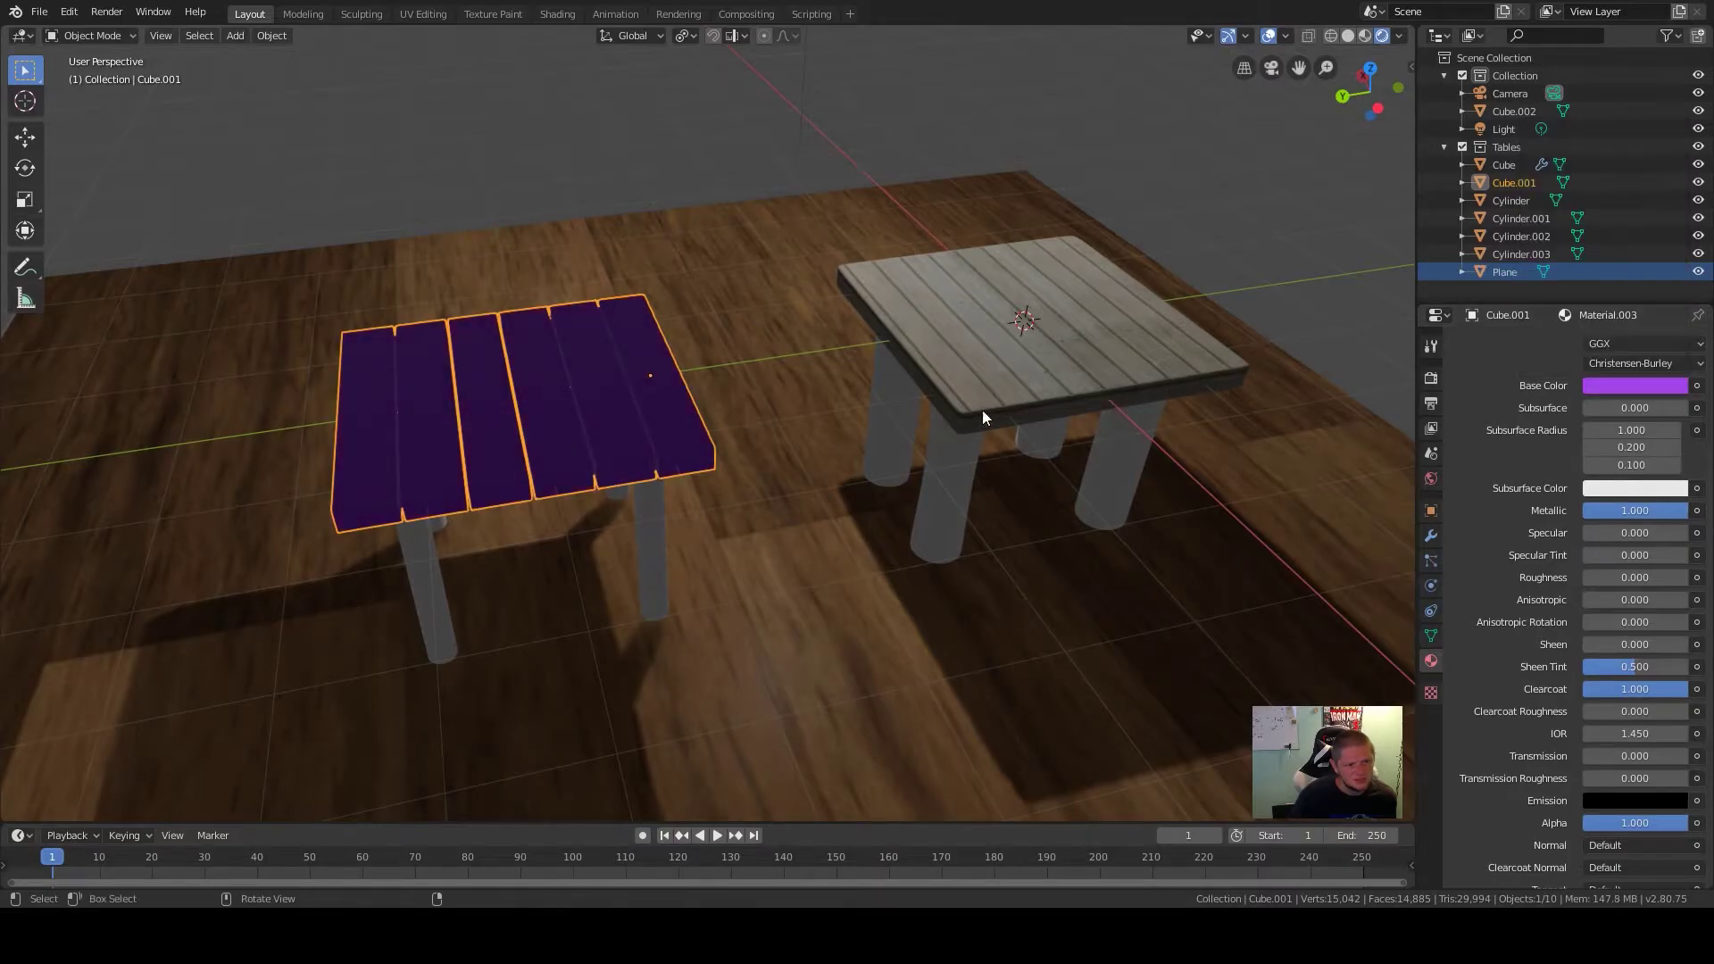
# Change the surface shader of the wood-topped table's leg material to Glass BSDF with a roughness of 0.000
pyautogui.click(963, 470)
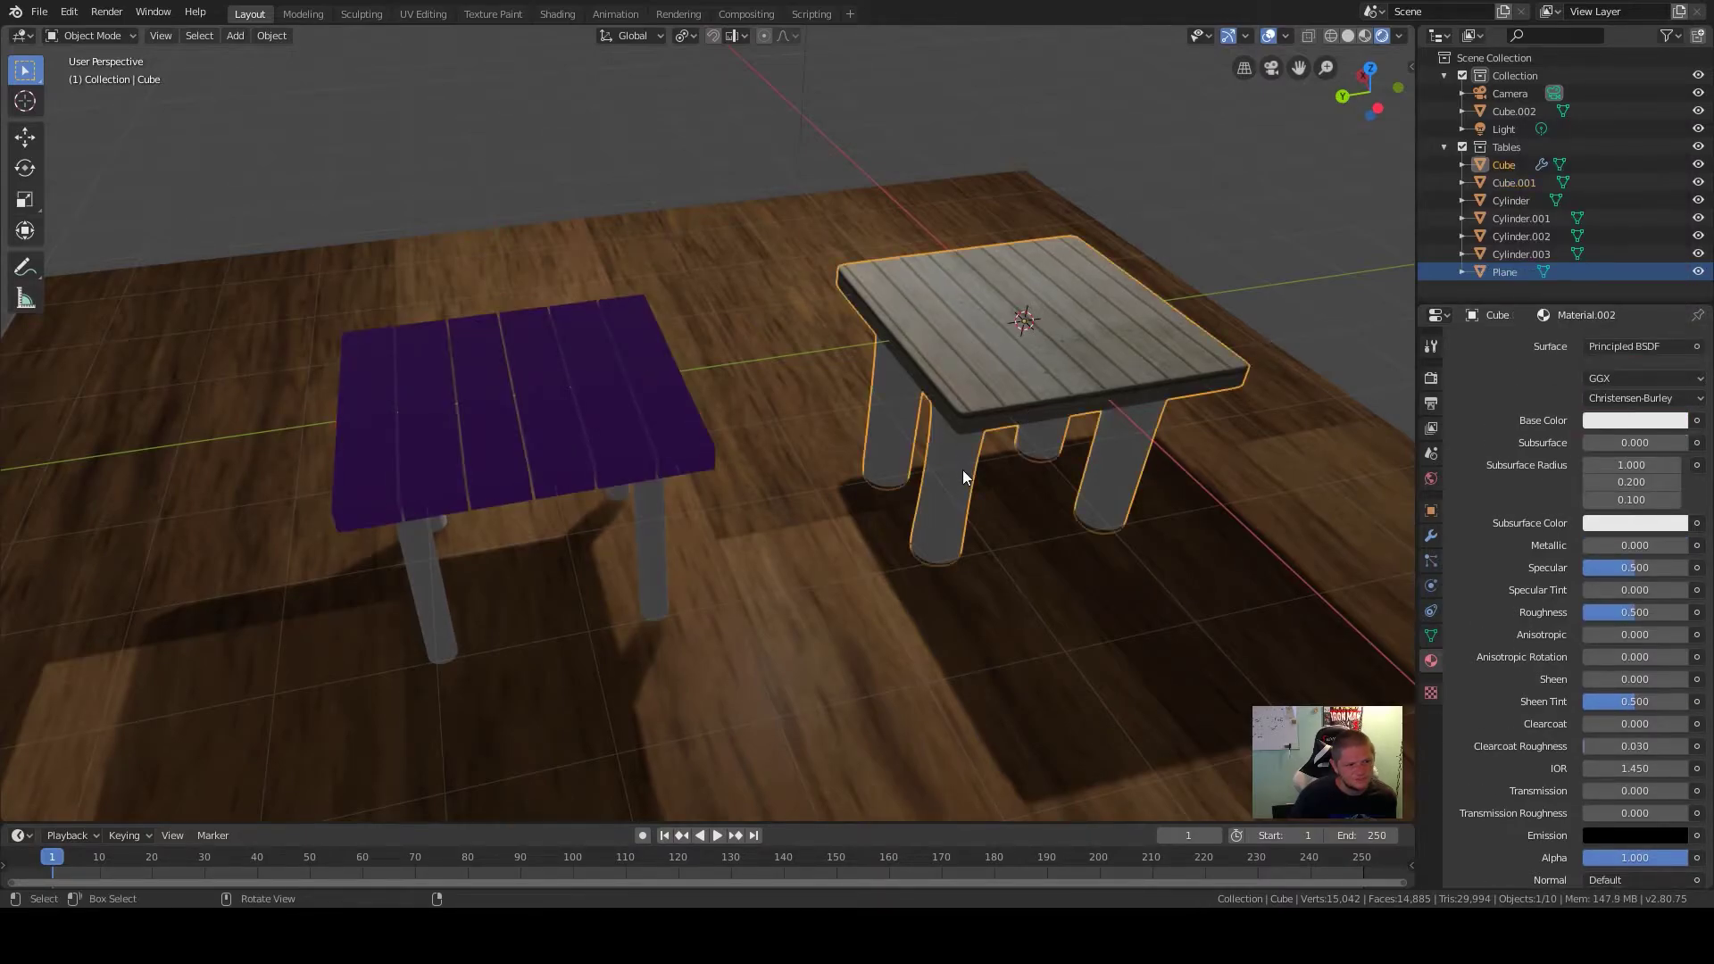
pyautogui.click(1600, 346)
pyautogui.scroll(4, 1541, 372)
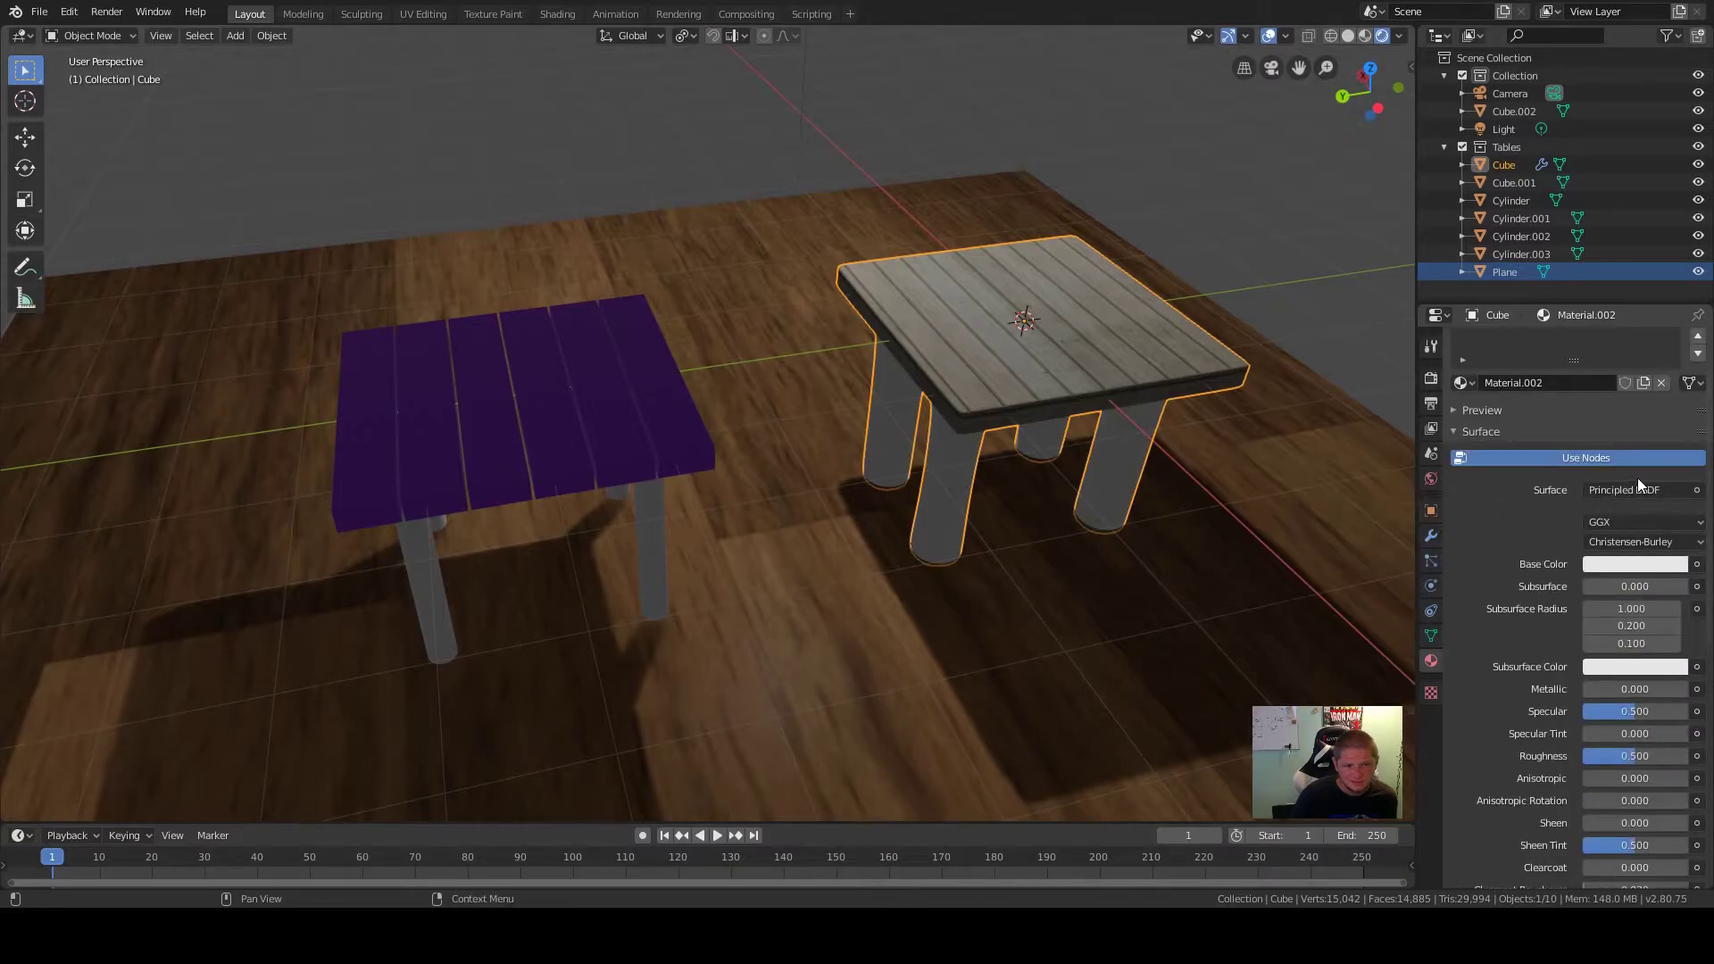
pyautogui.click(1665, 490)
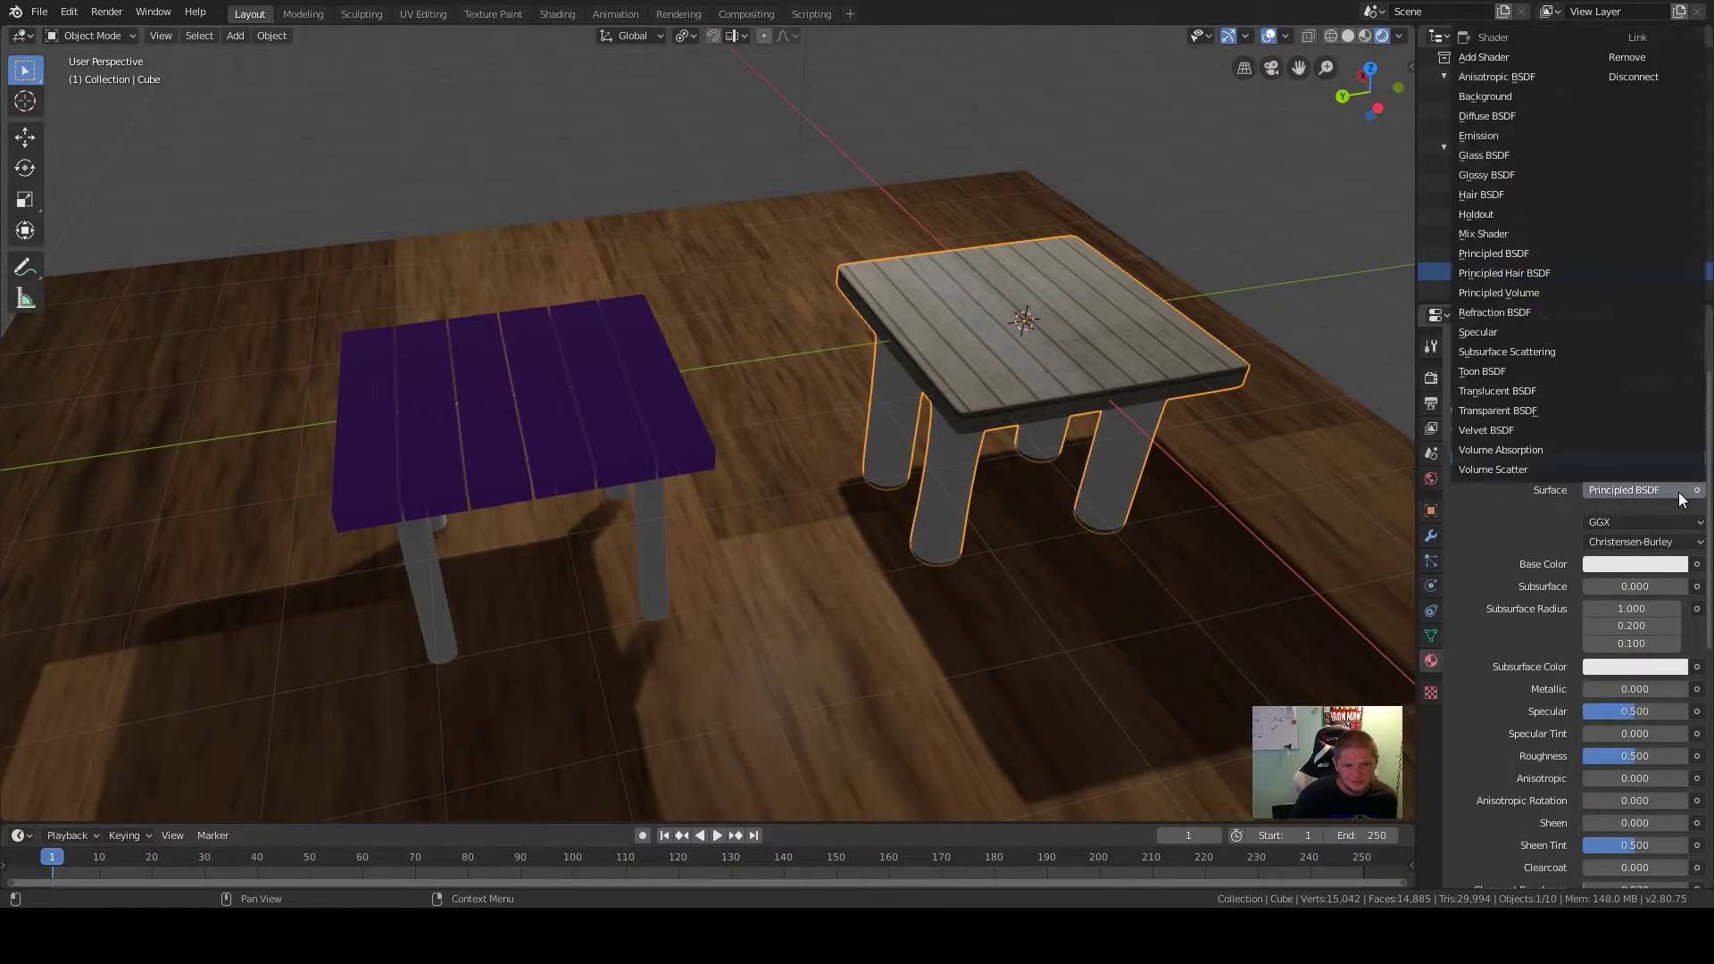
pyautogui.click(1497, 163)
pyautogui.scroll(-2, 920, 488)
pyautogui.moveTo(1607, 566); pyautogui.dragTo(1580, 567)
# Examine the glass legs and the purple tabletop from several angles and distances in the rendered view
pyautogui.moveTo(959, 485); pyautogui.dragTo(764, 512, button='middle')
pyautogui.scroll(3, 768, 512)
pyautogui.scroll(8, 796, 509)
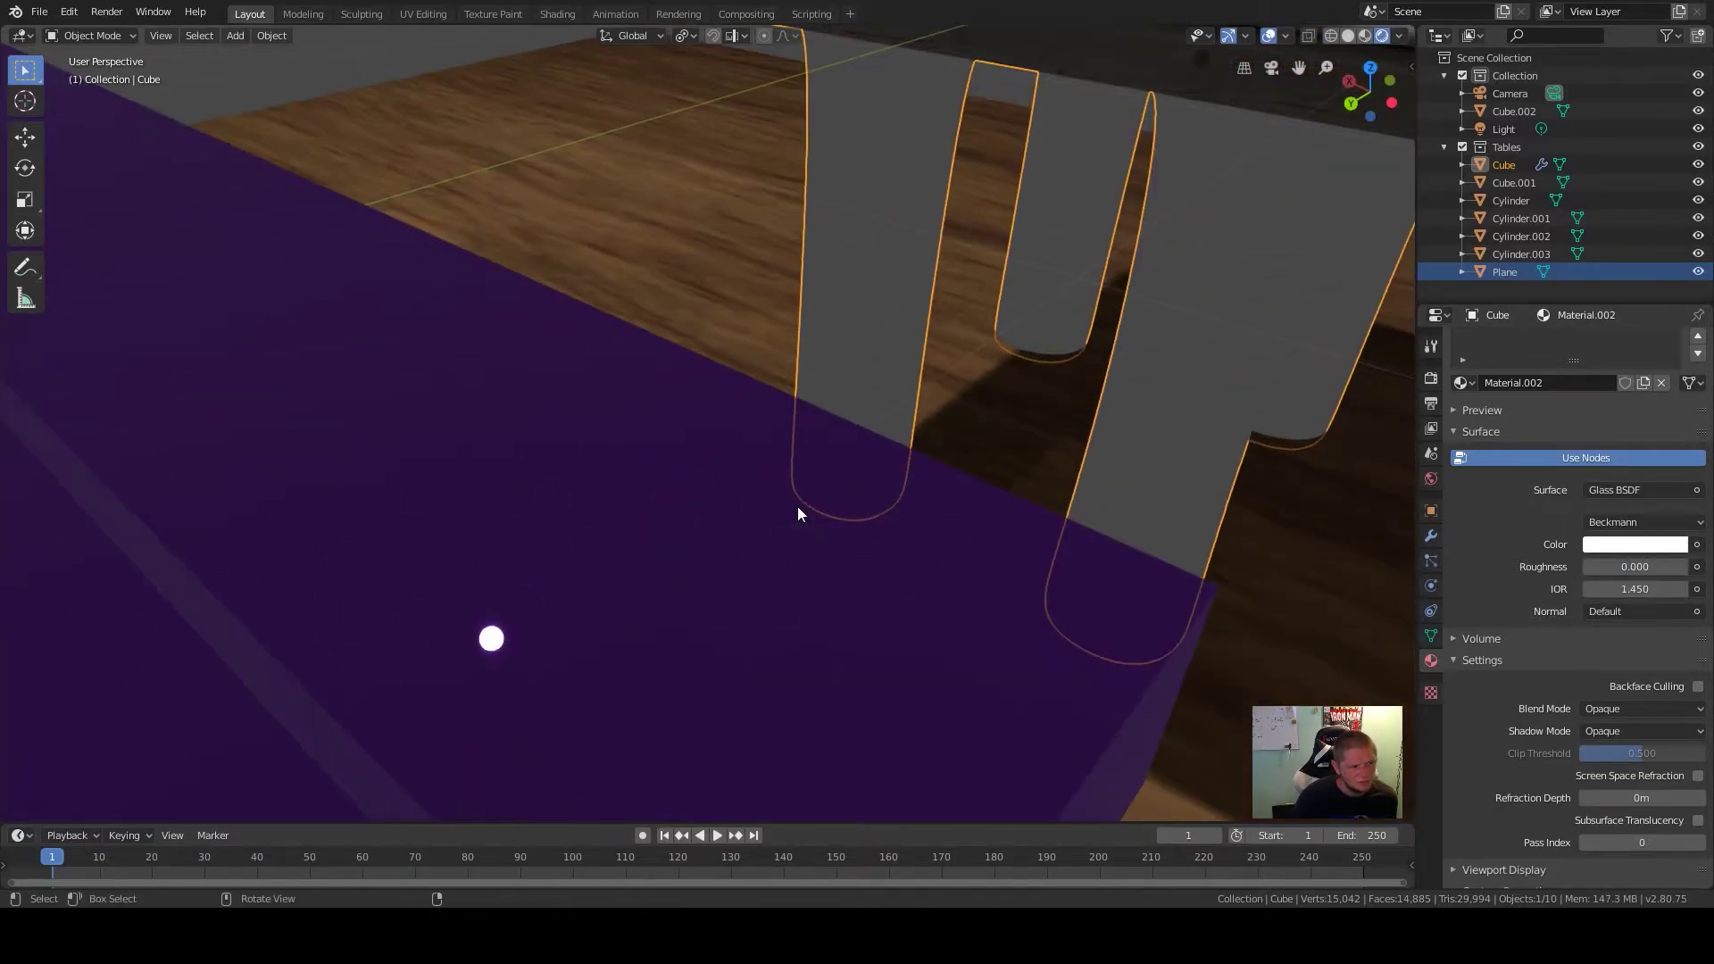
pyautogui.scroll(-10, 796, 507)
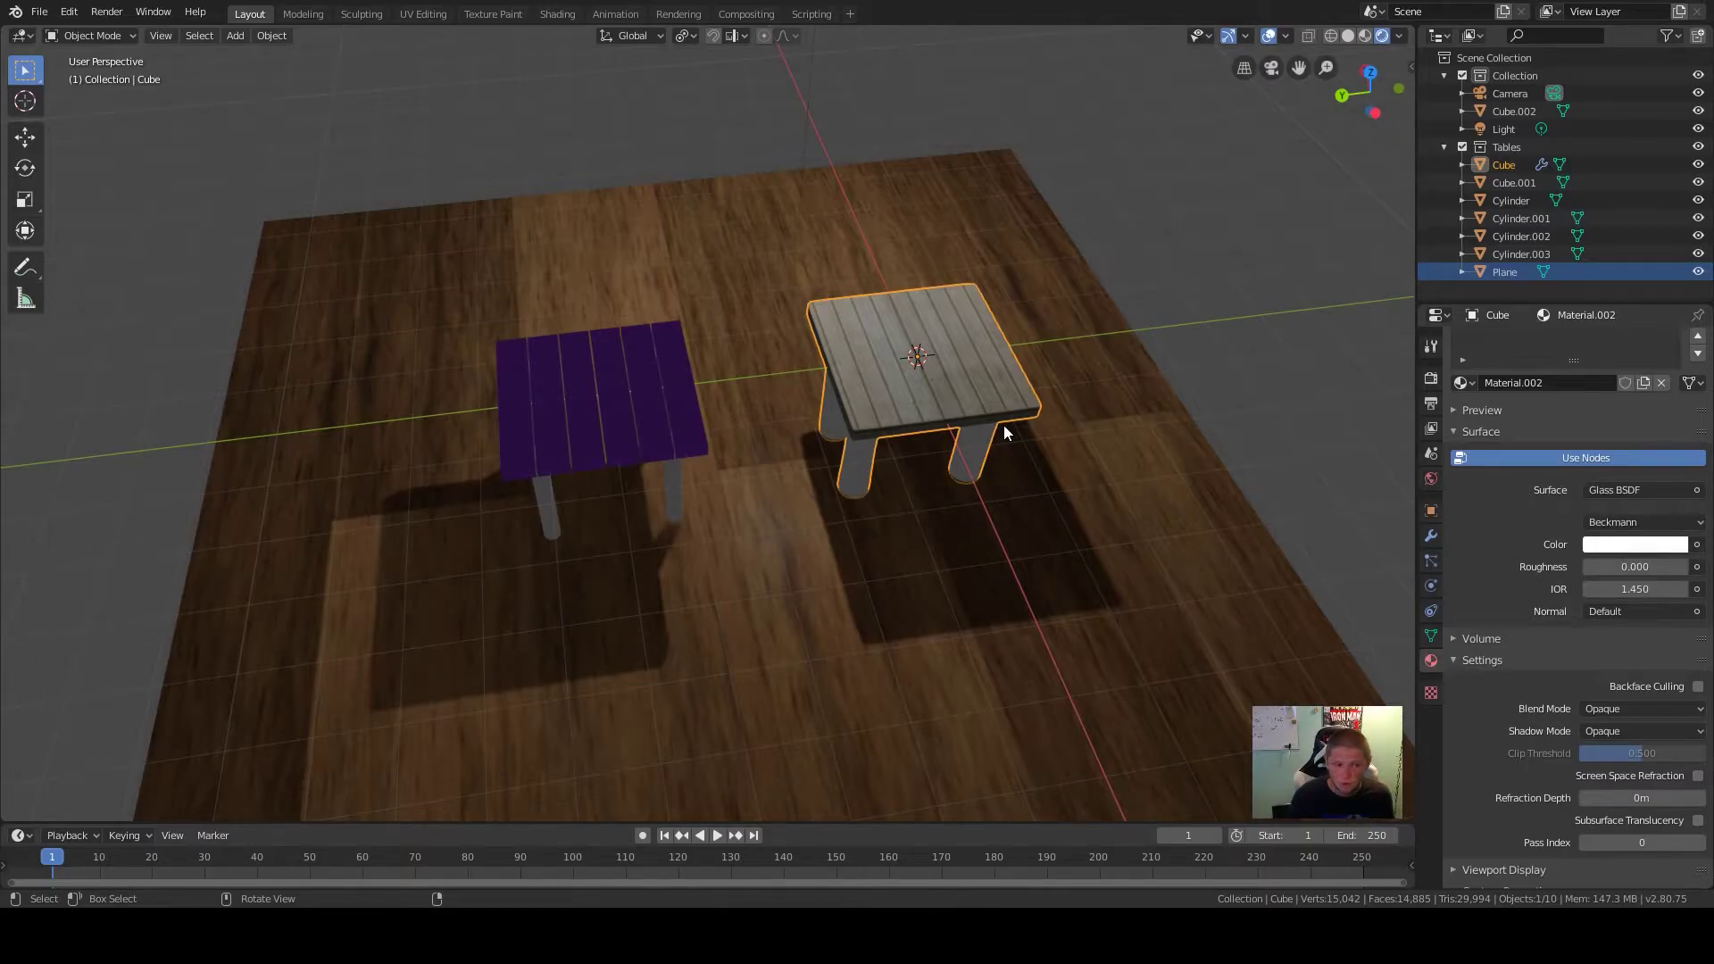
pyautogui.moveTo(931, 513); pyautogui.dragTo(1012, 442, button='middle')
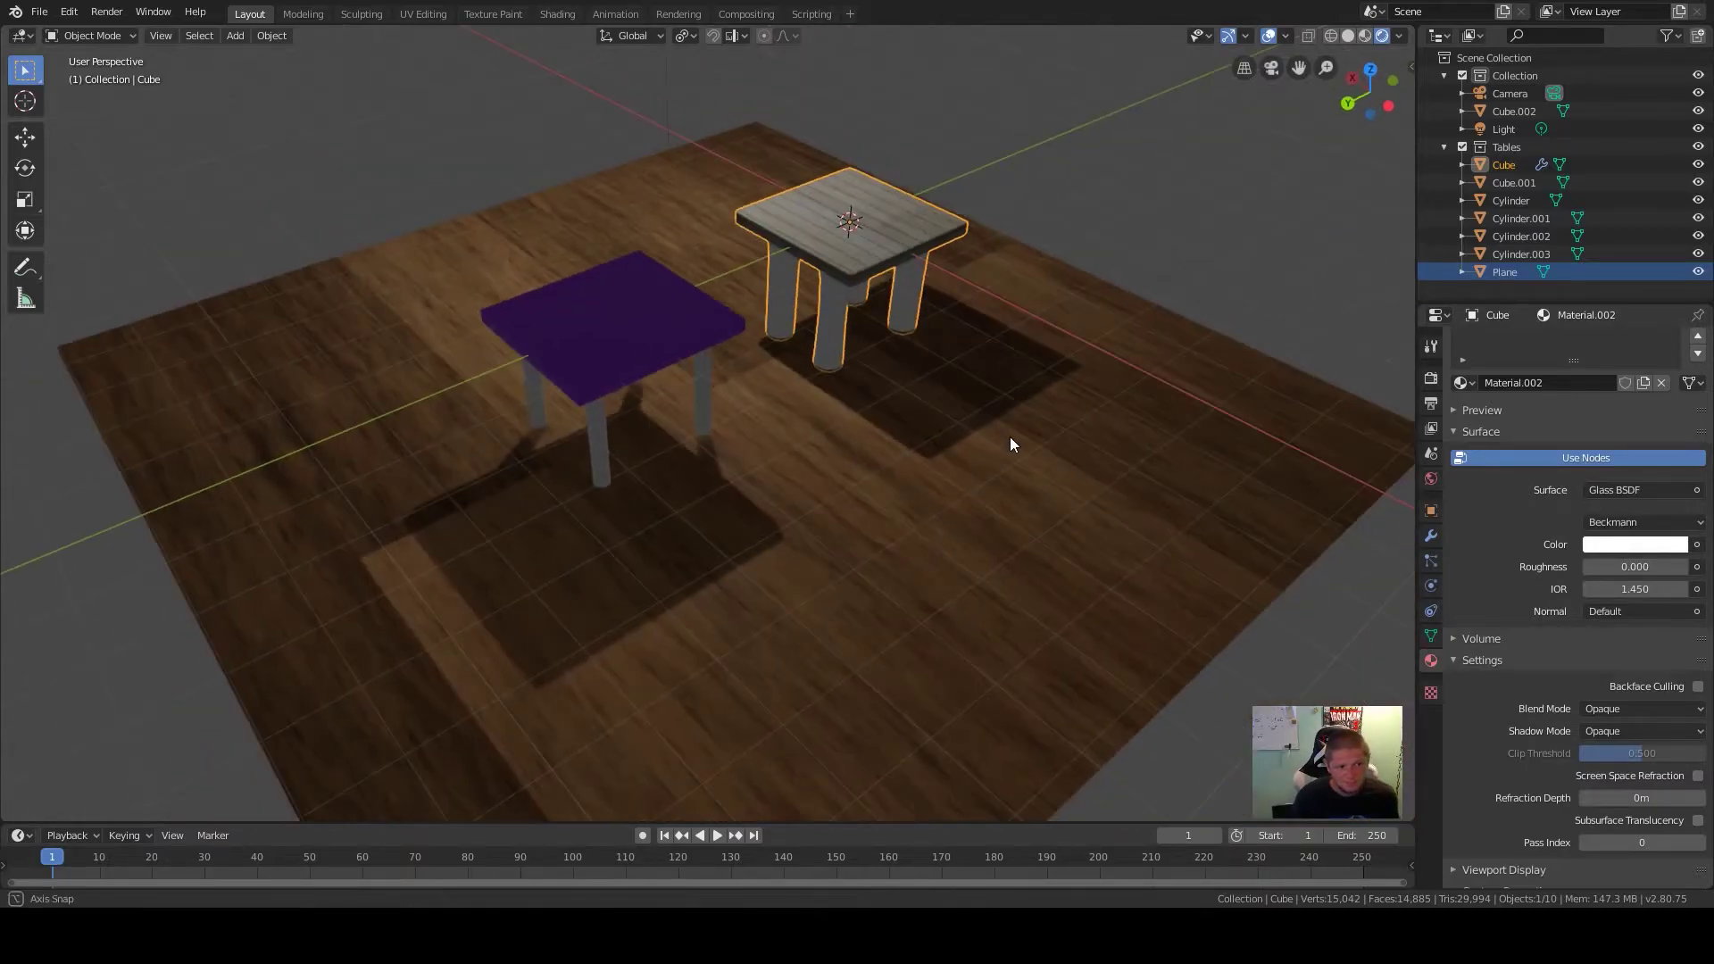
pyautogui.scroll(3, 1011, 425)
pyautogui.scroll(1, 1014, 473)
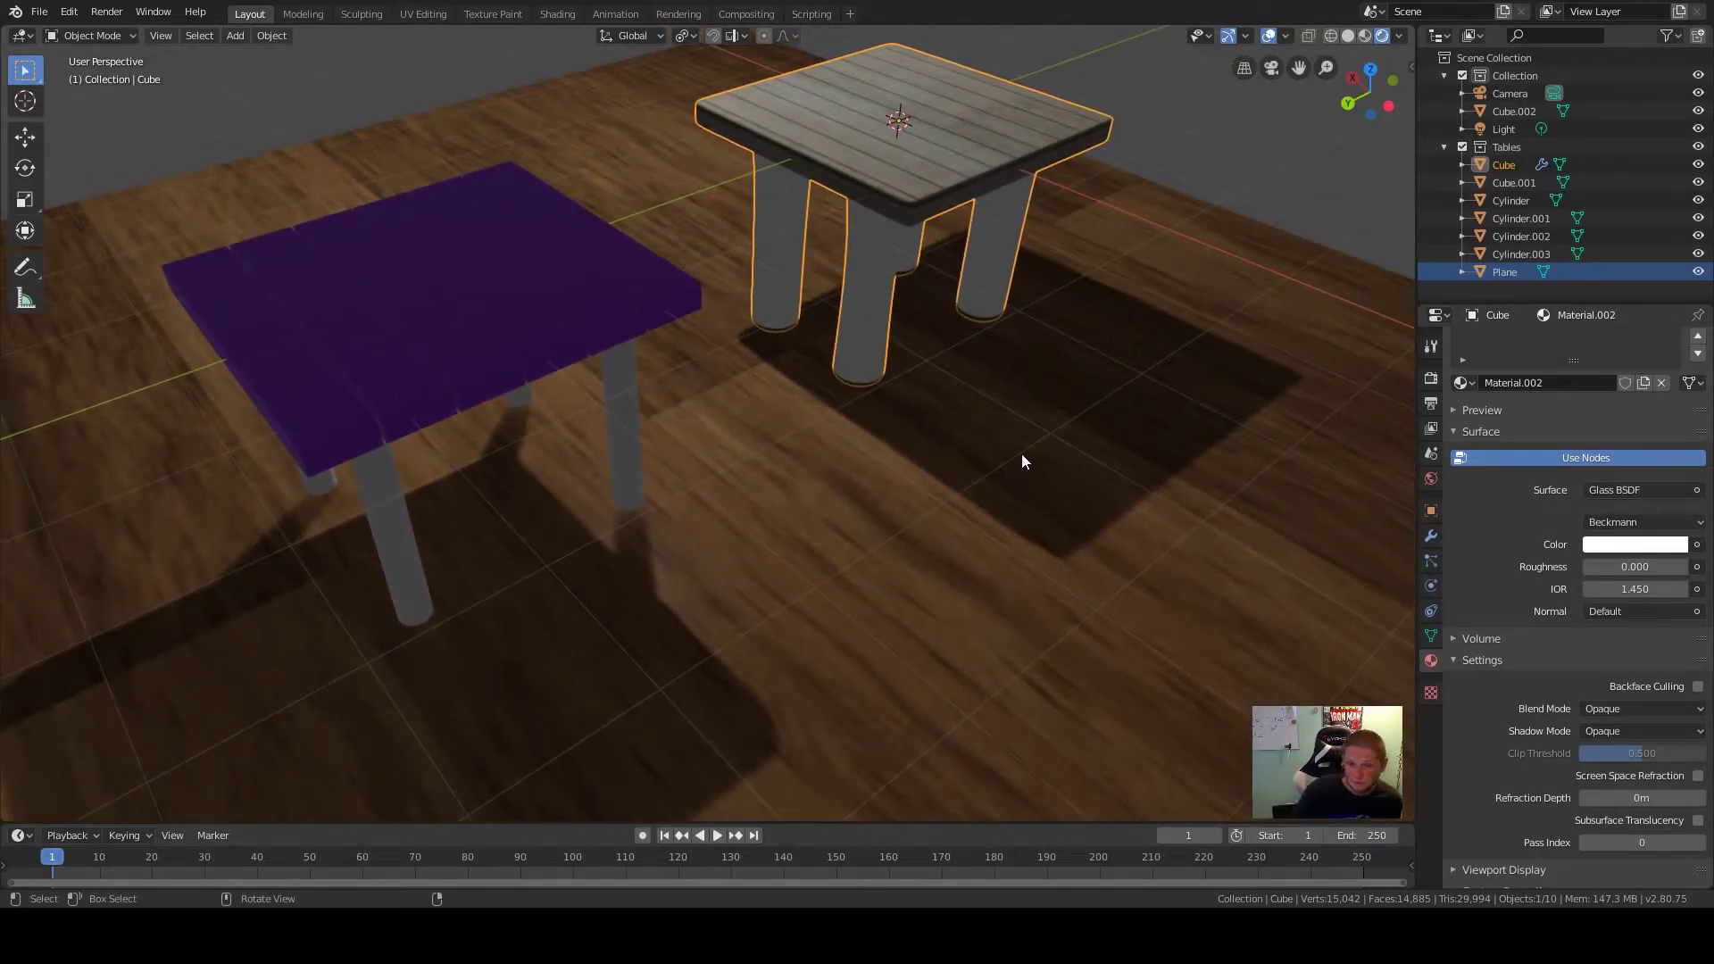
pyautogui.scroll(-2, 1022, 457)
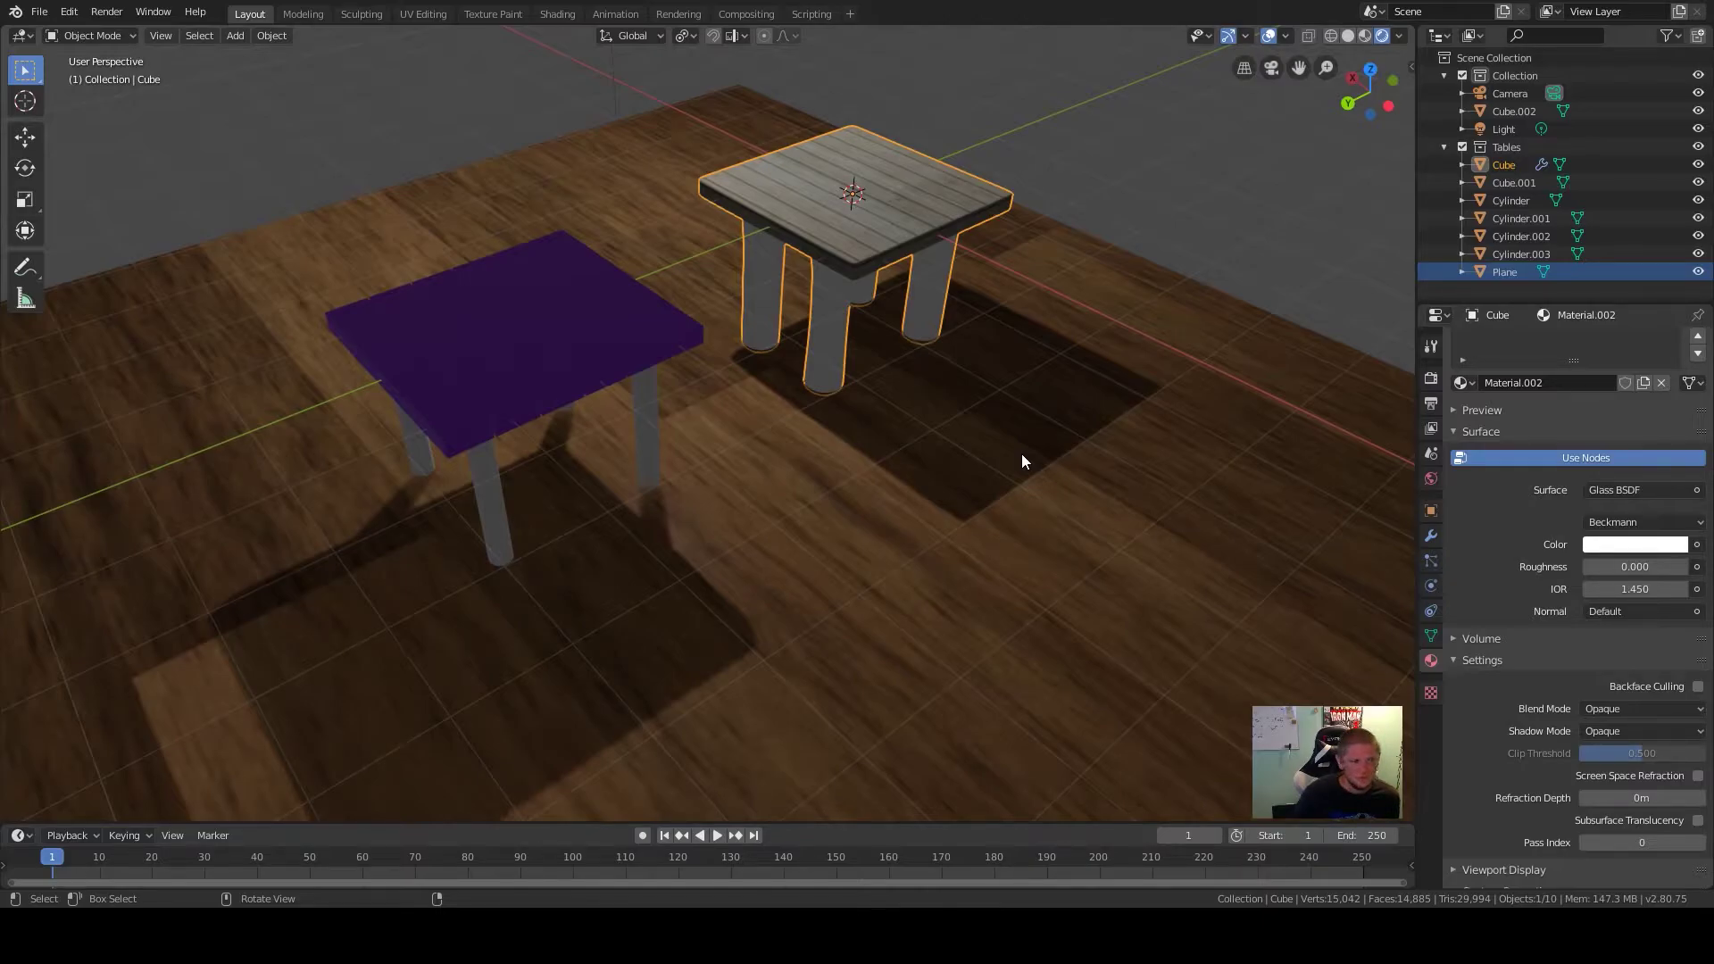
pyautogui.scroll(-4, 1022, 458)
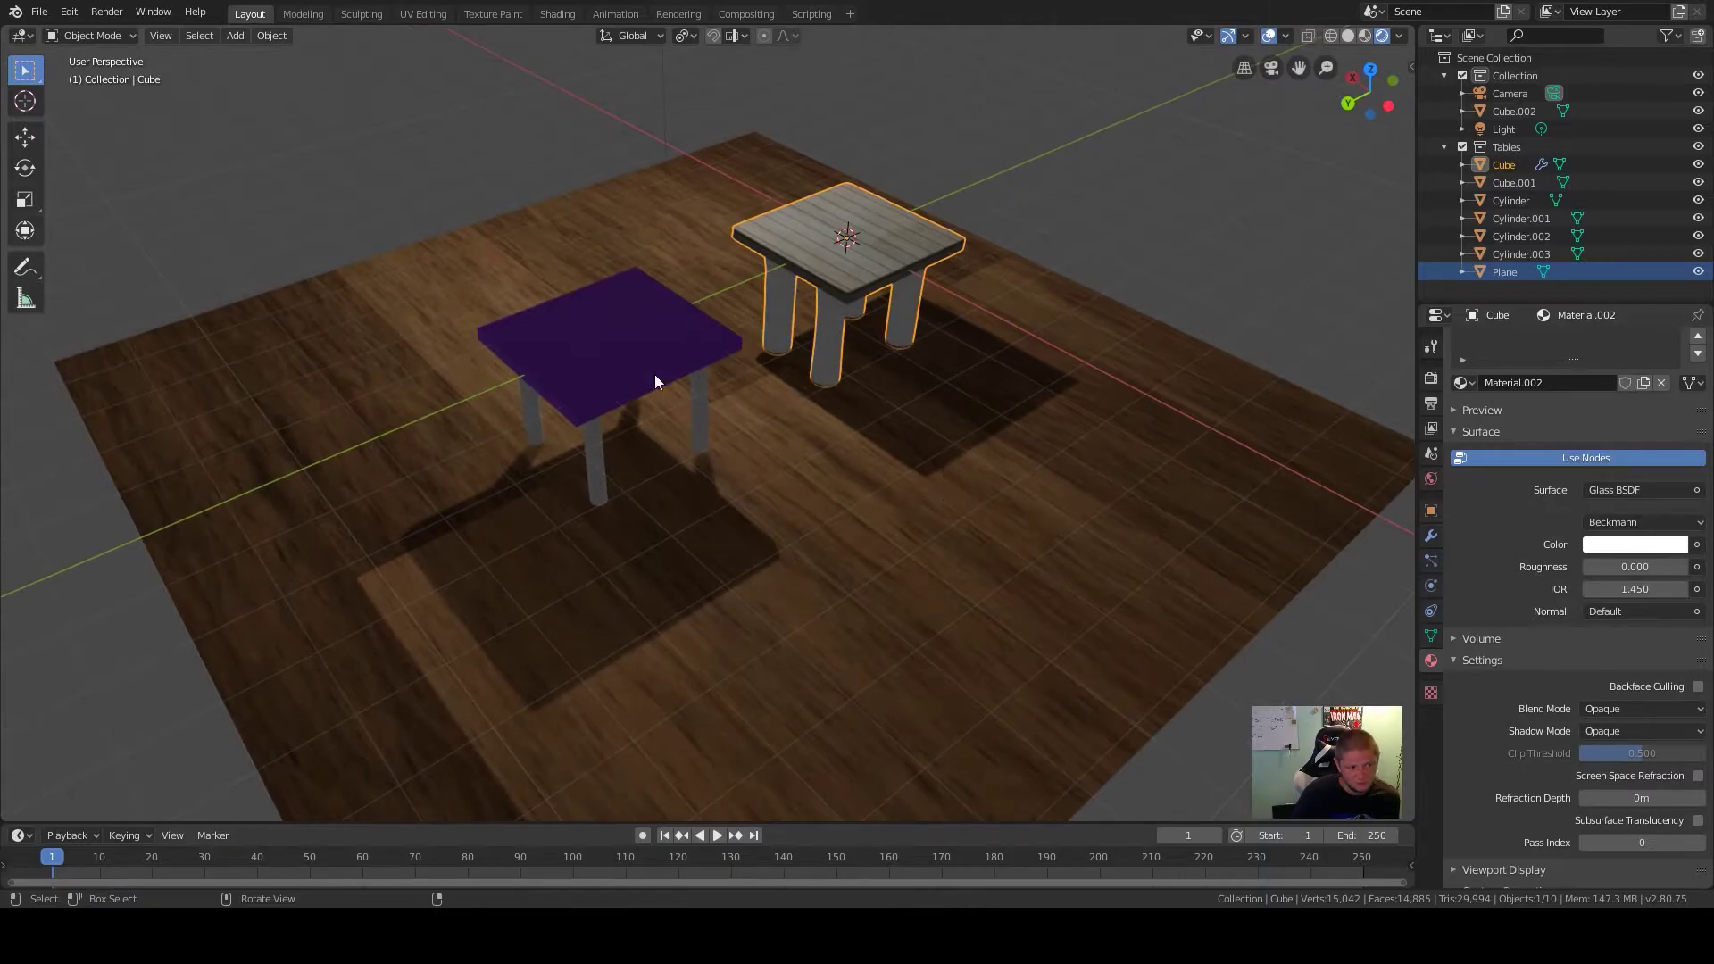
# Change the render engine from Eevee to Cycles and inspect the glass table legs up close
pyautogui.click(1429, 380)
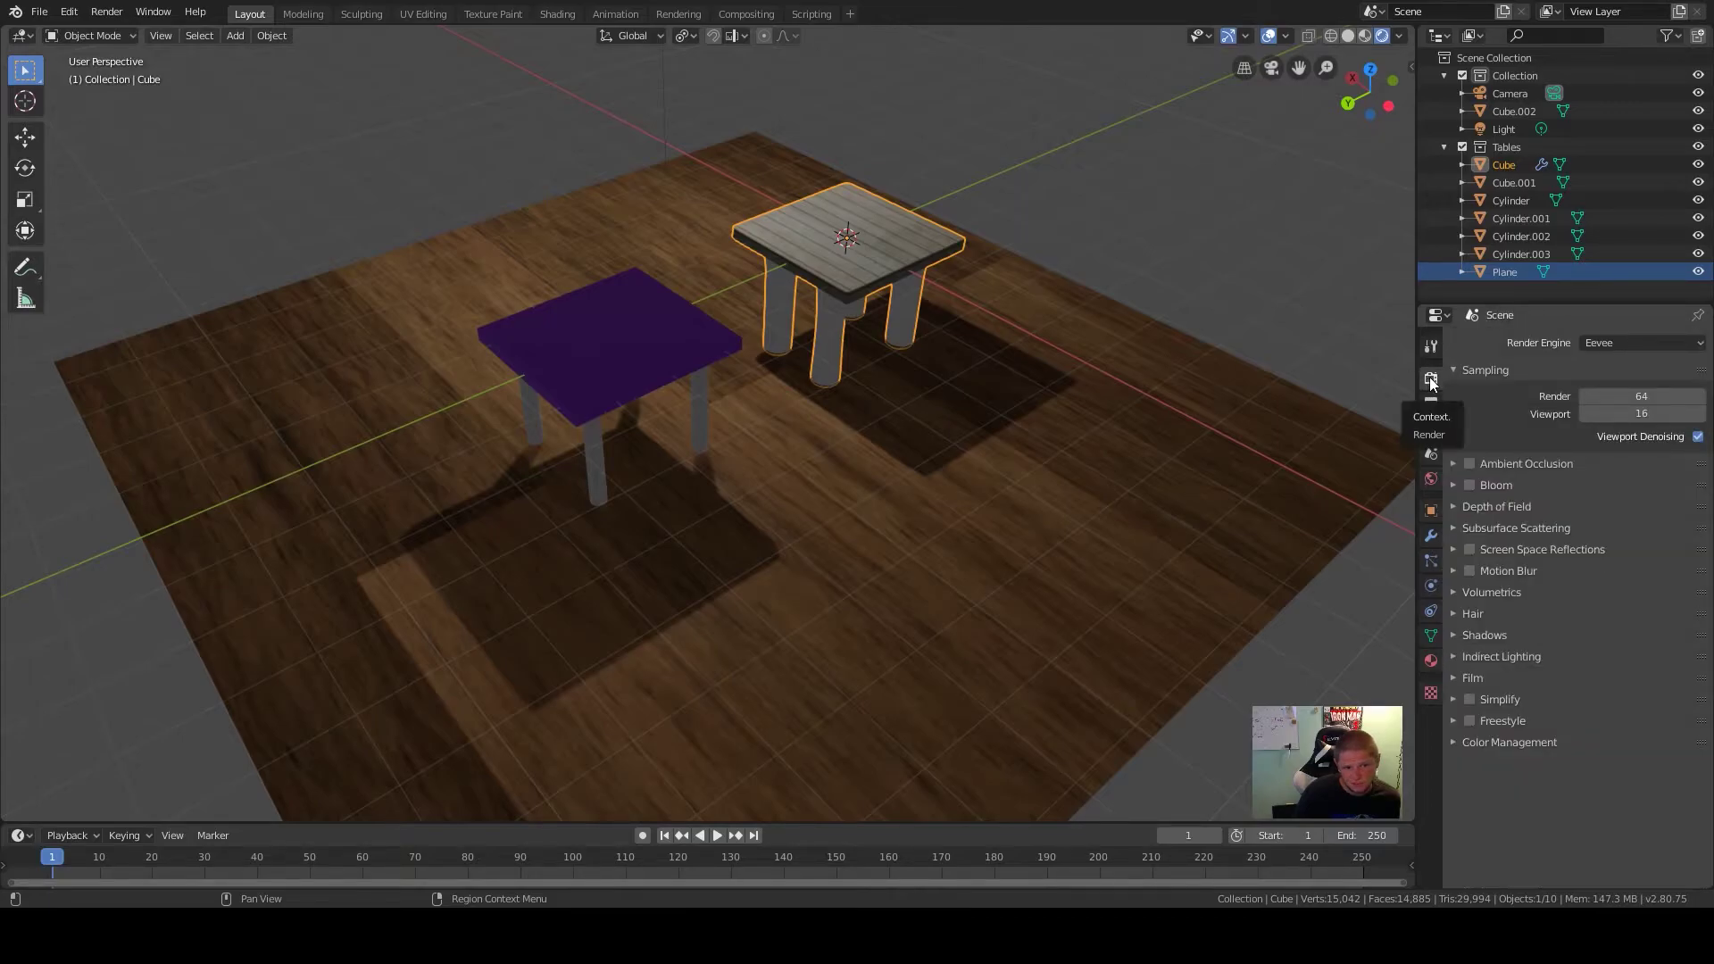
pyautogui.click(1612, 346)
pyautogui.click(1614, 400)
pyautogui.scroll(4, 882, 330)
pyautogui.scroll(4, 814, 386)
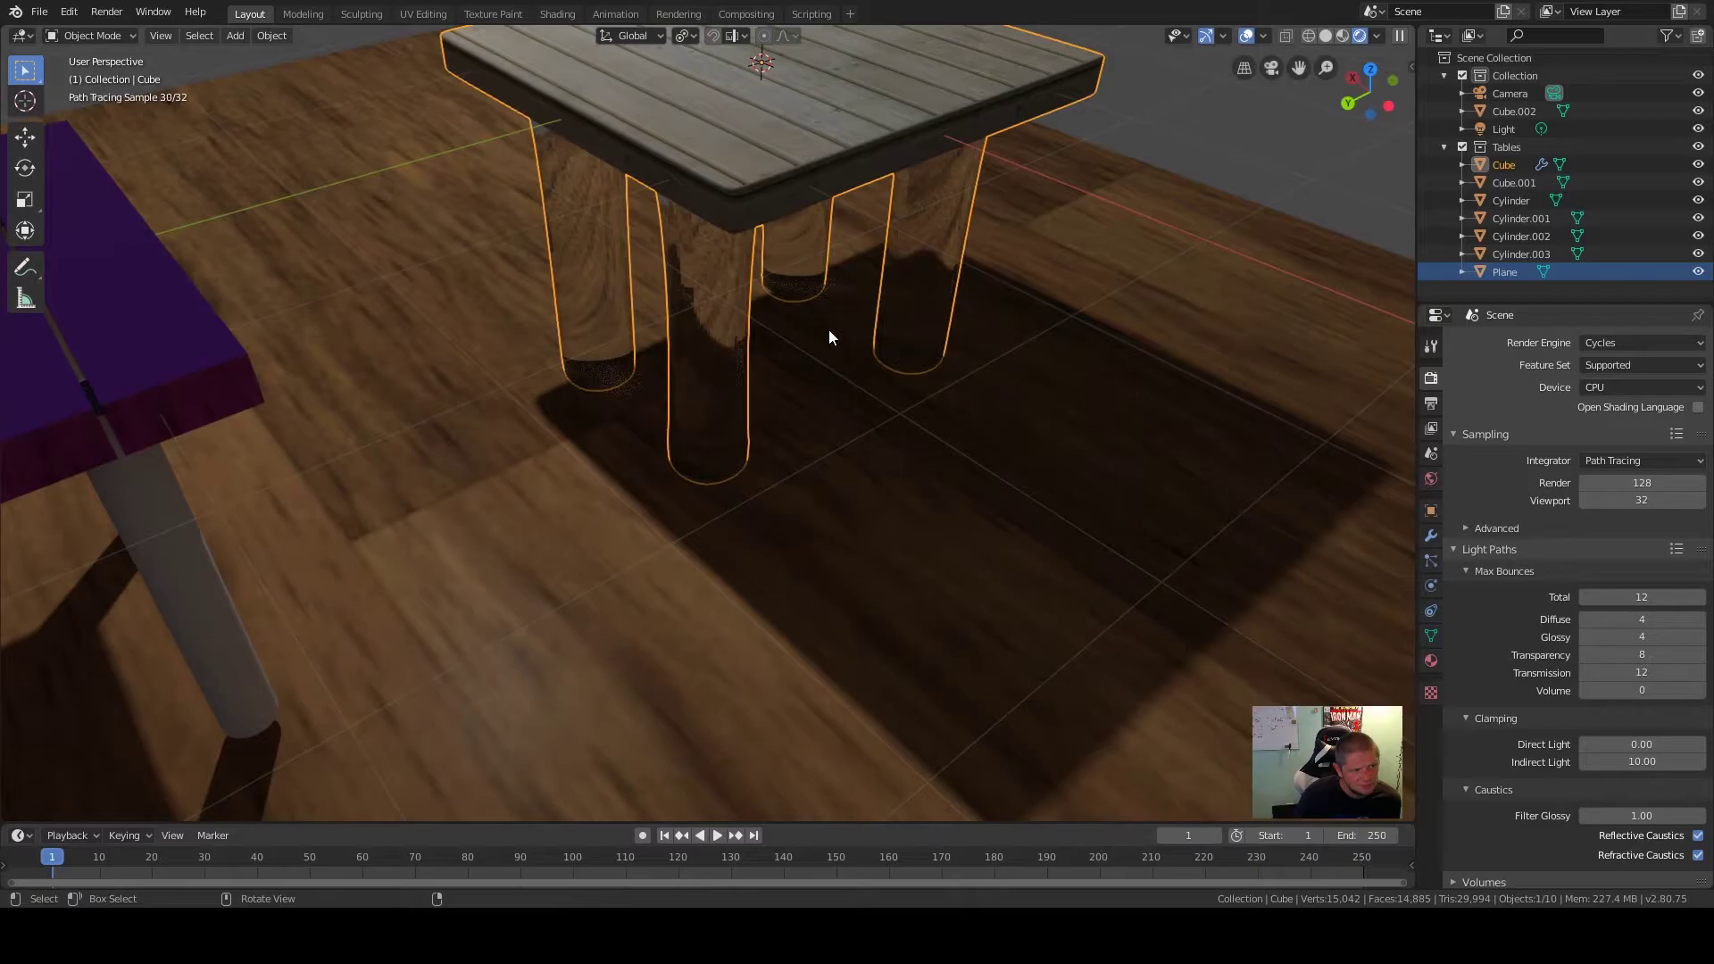
pyautogui.click(1431, 404)
pyautogui.click(1430, 378)
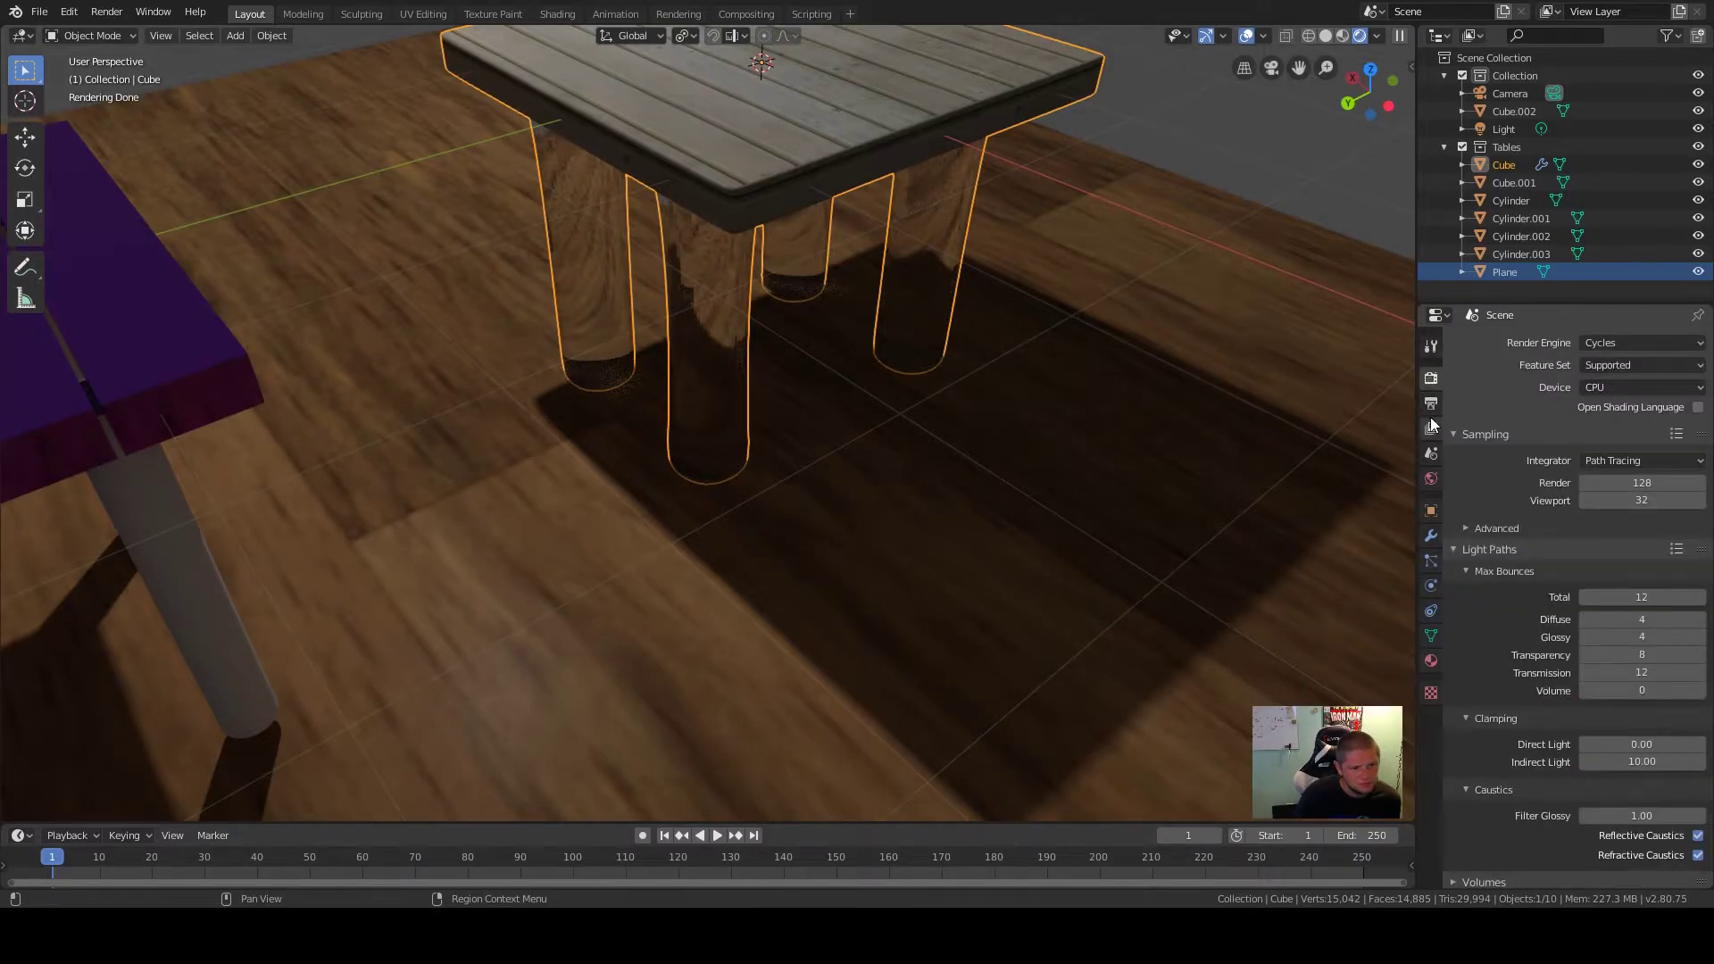
# Set both the direct light and indirect light clamping values to 1.00 in the Cycles render settings
pyautogui.click(1430, 429)
pyautogui.click(1431, 403)
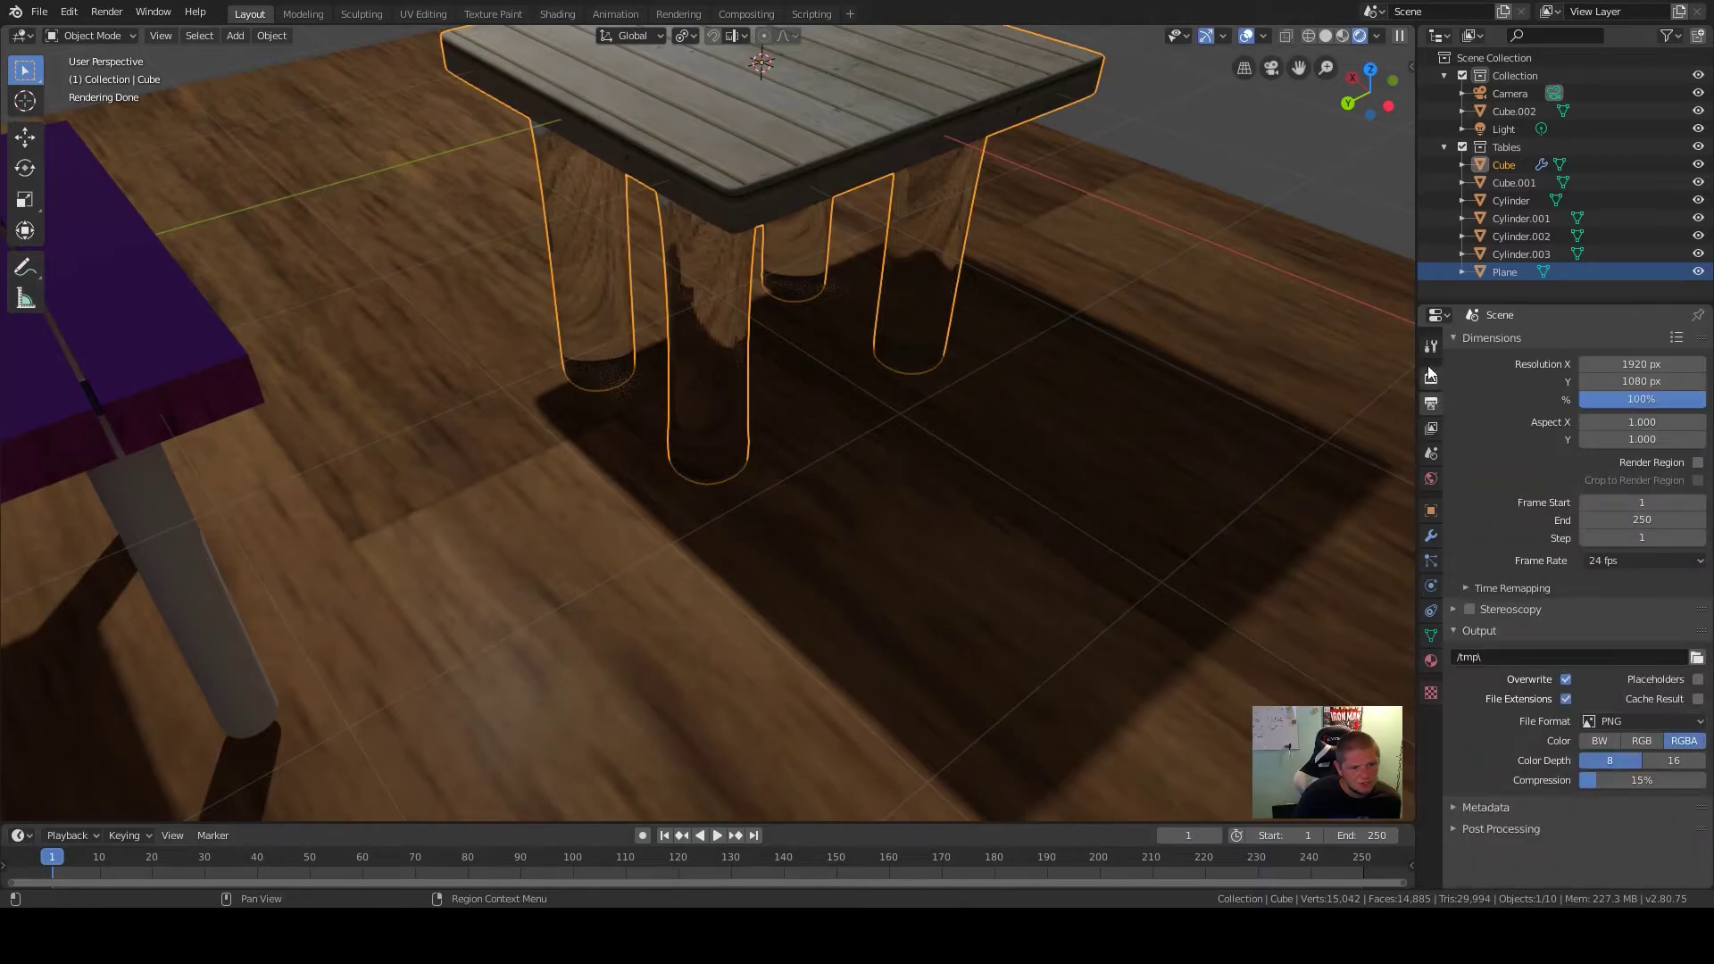
pyautogui.click(1431, 377)
pyautogui.scroll(-5, 1574, 431)
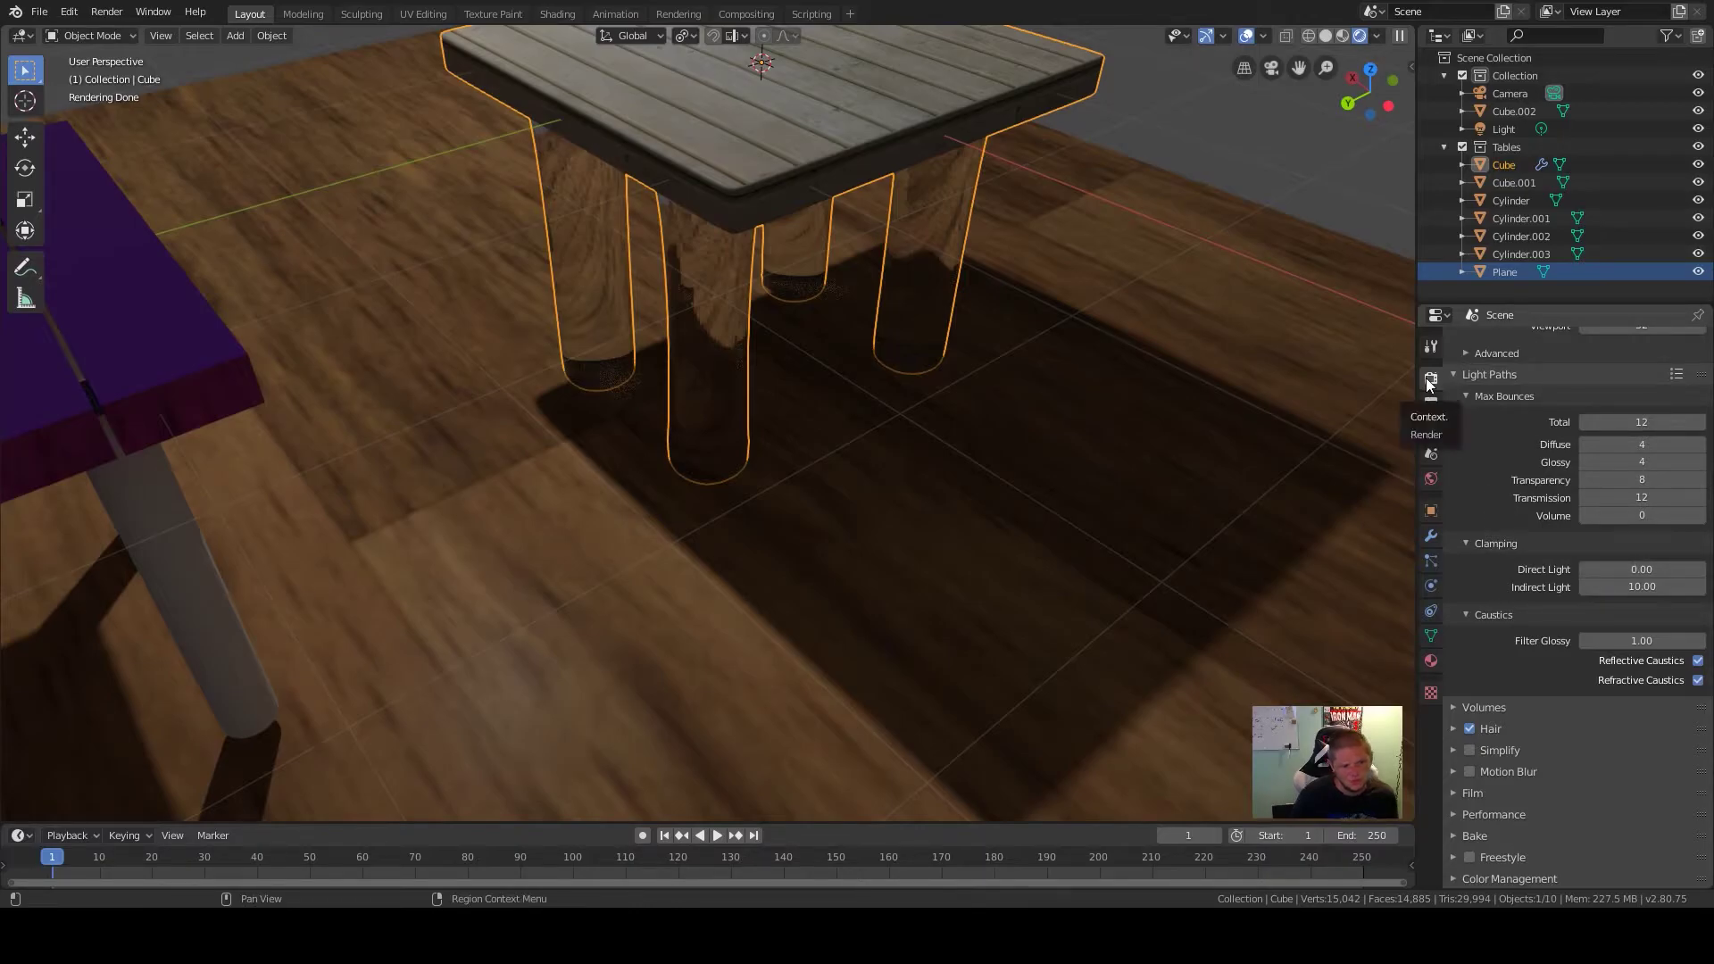
pyautogui.scroll(4, 1489, 491)
pyautogui.scroll(1, 1489, 491)
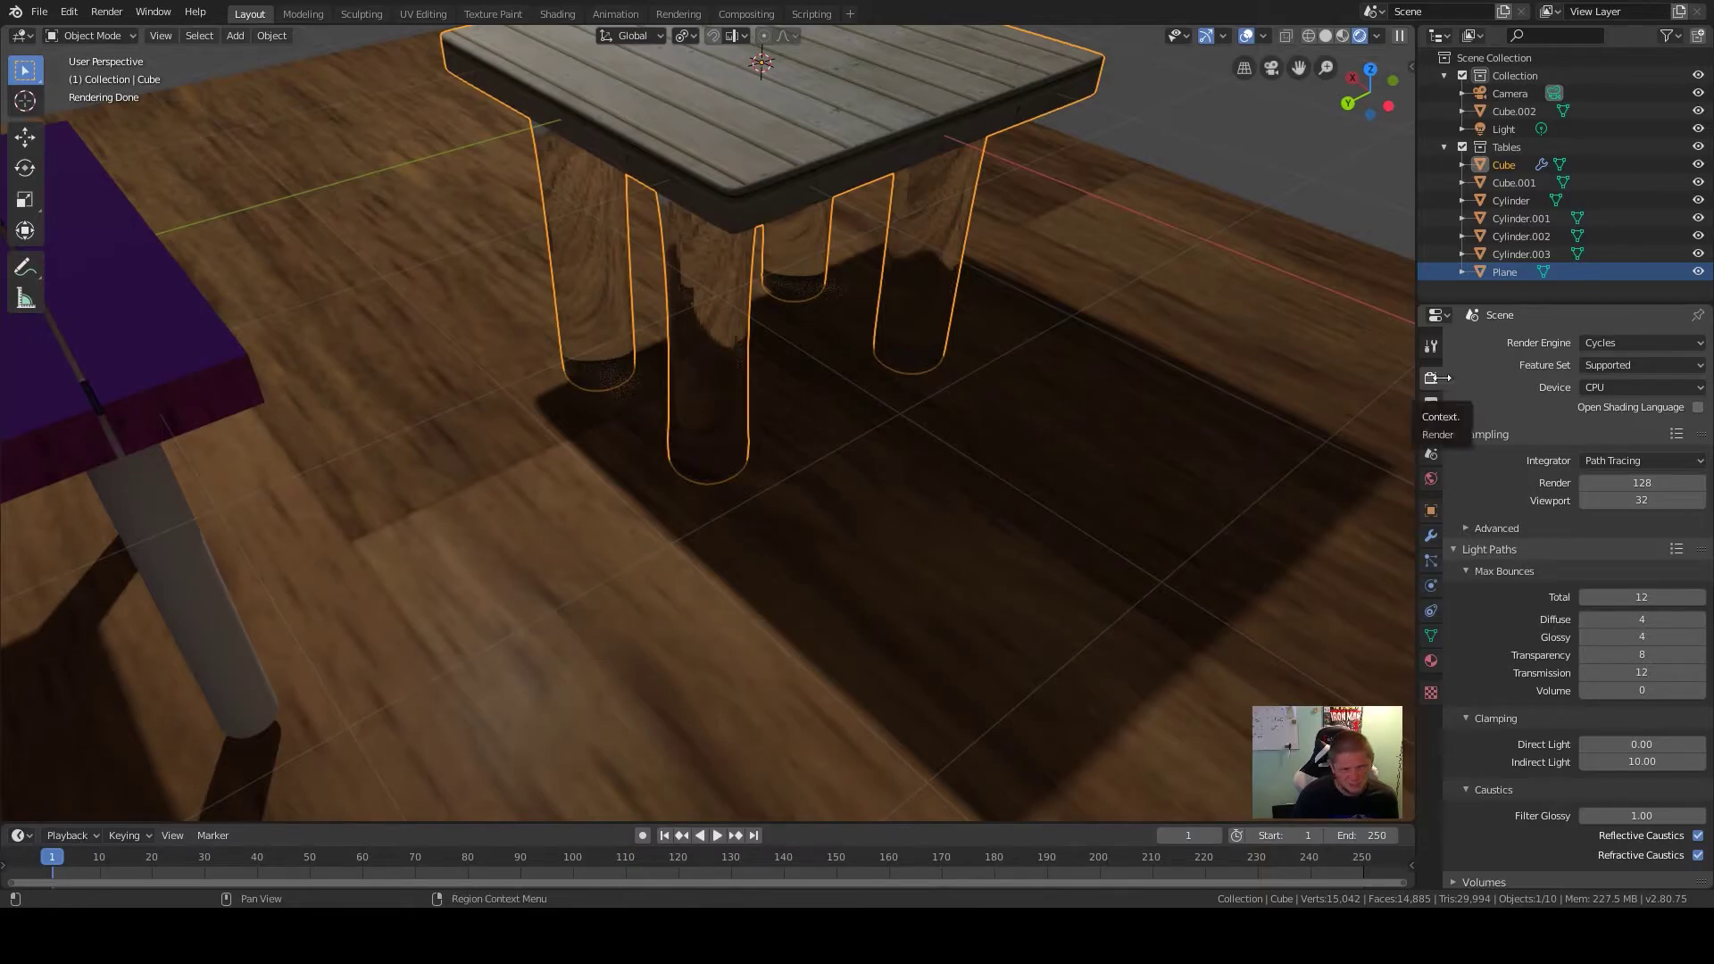
pyautogui.scroll(-2, 1464, 391)
pyautogui.scroll(-3, 1464, 390)
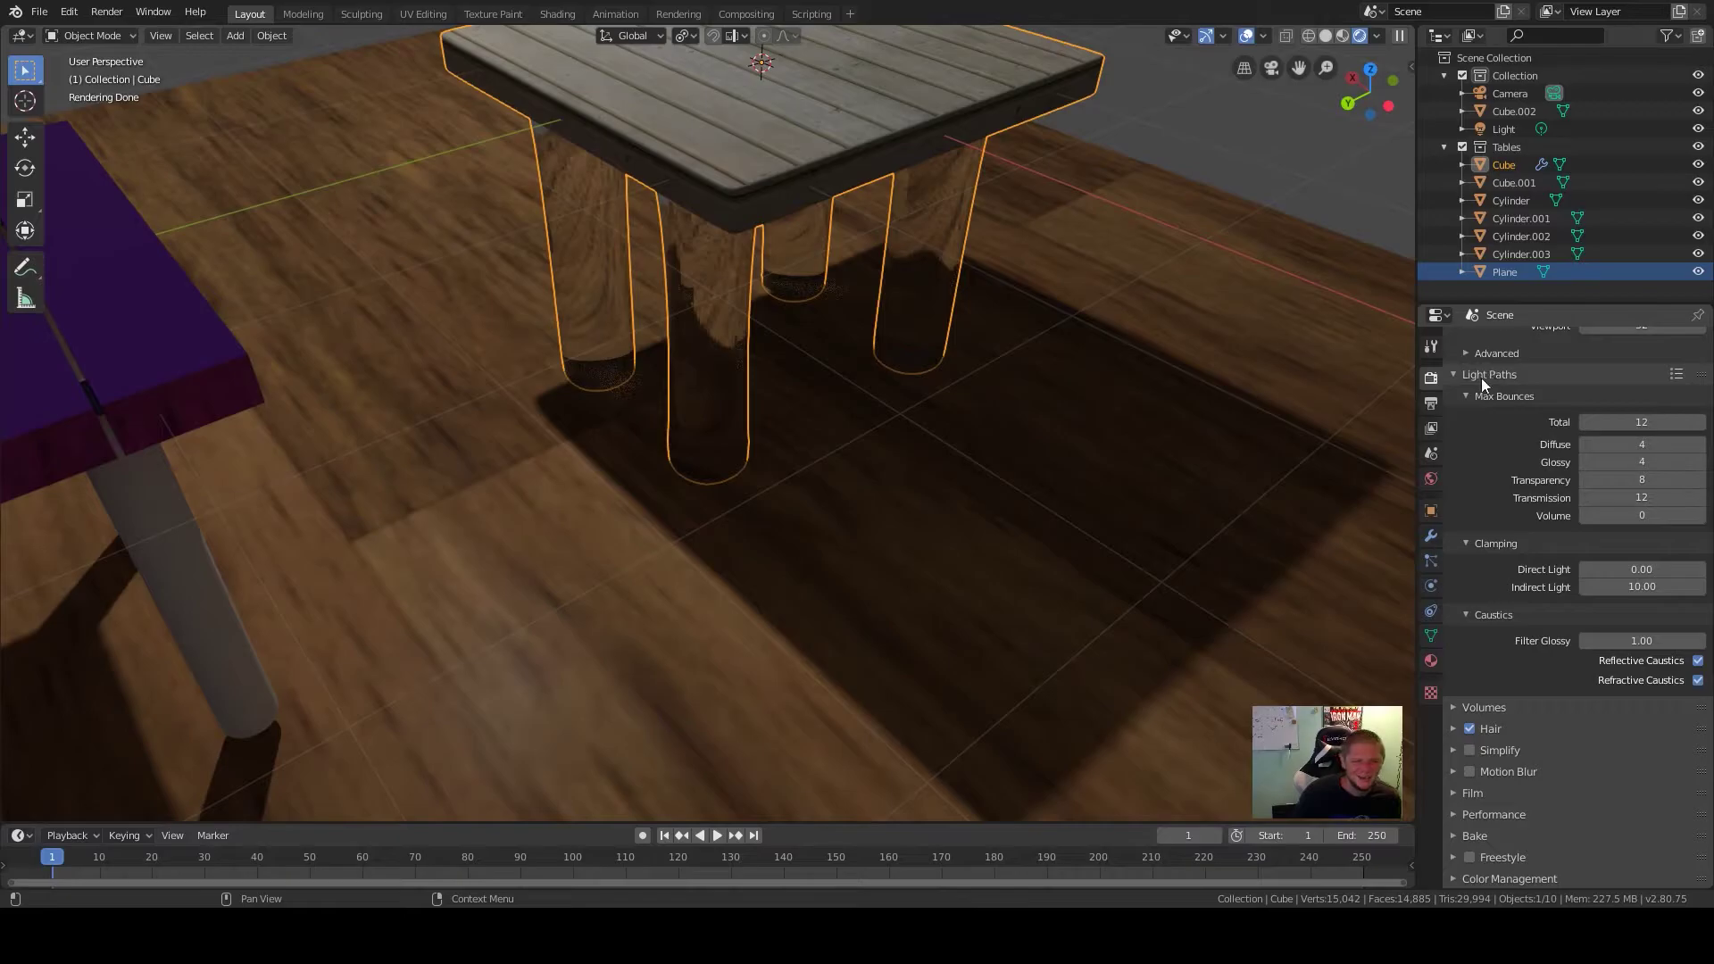
pyautogui.click(1589, 568)
pyautogui.write('1')
pyautogui.press('Tab')
pyautogui.write('1')
pyautogui.press('Return')
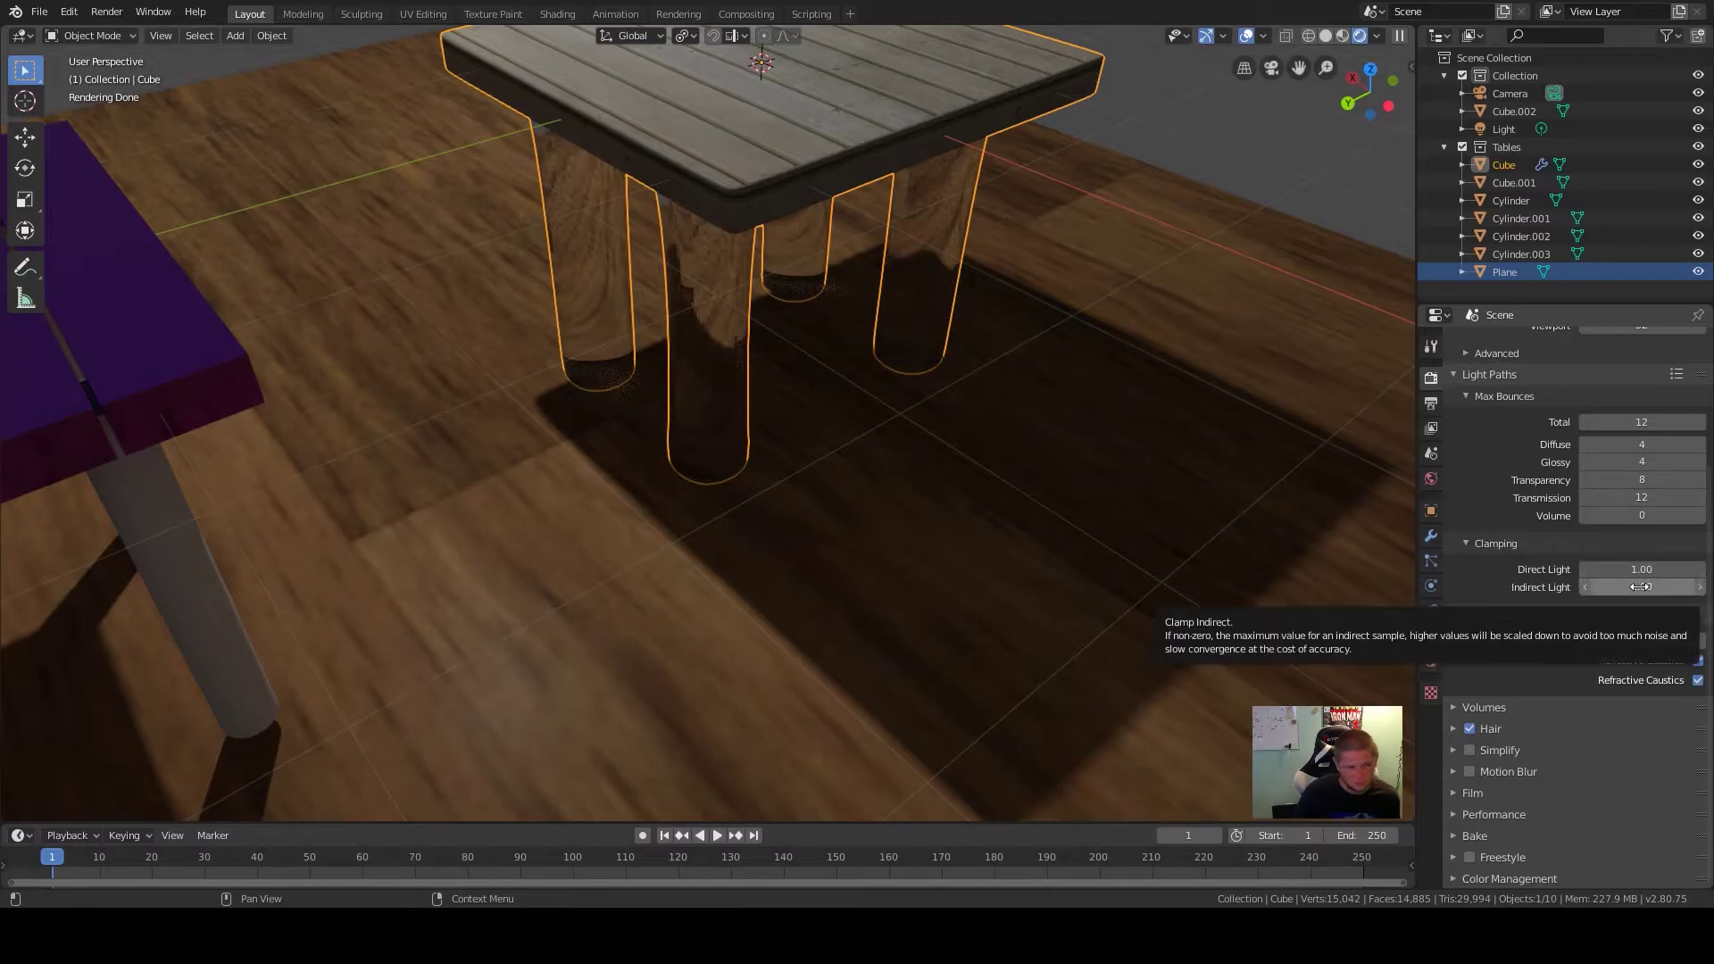
# Select the floor plane and examine both tables and their shadows from a wider distance in the rendered view
pyautogui.click(1267, 641)
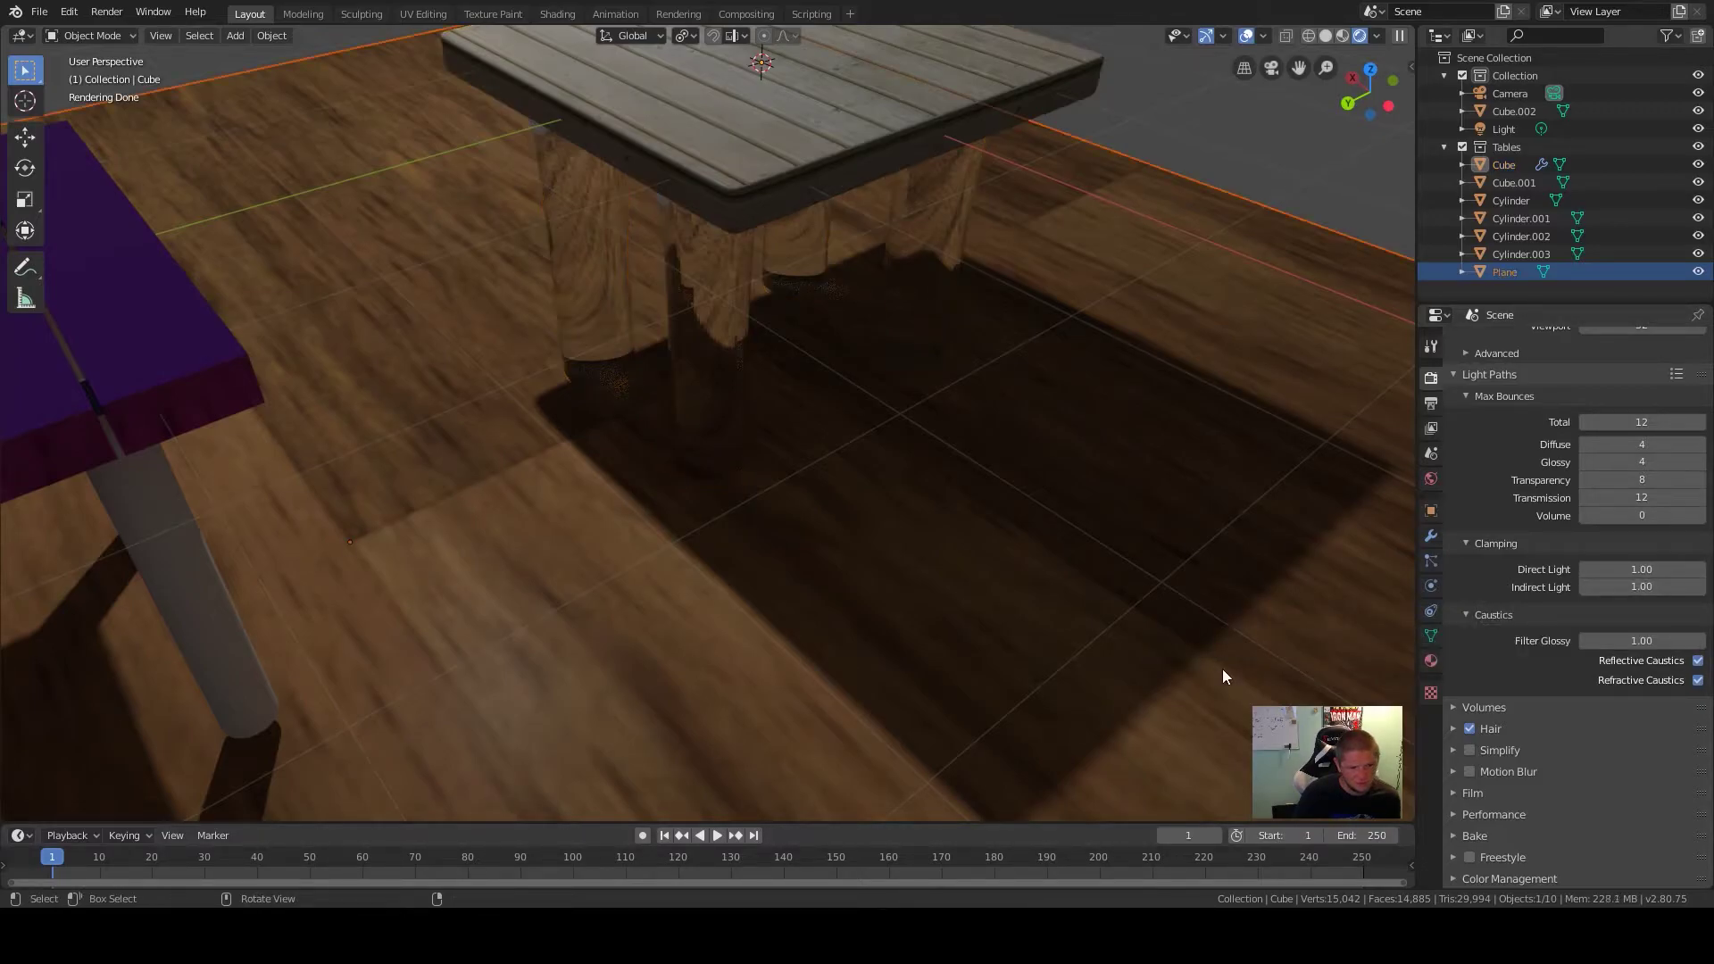
pyautogui.scroll(-8, 903, 524)
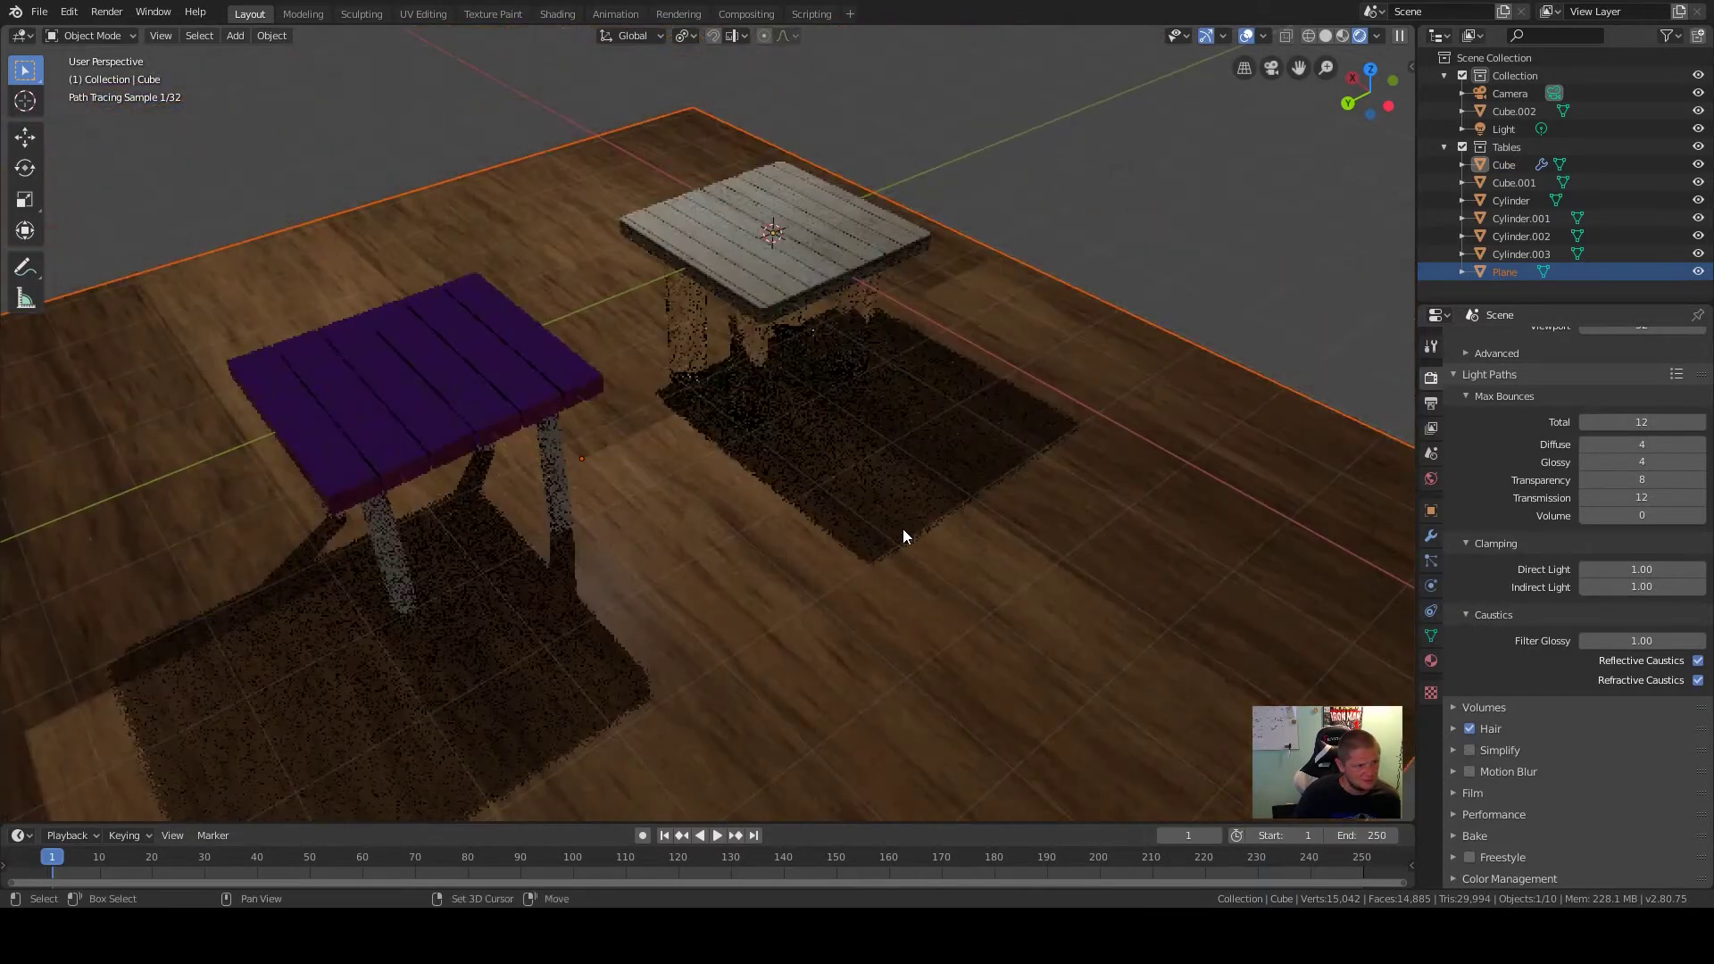
pyautogui.scroll(1, 891, 609)
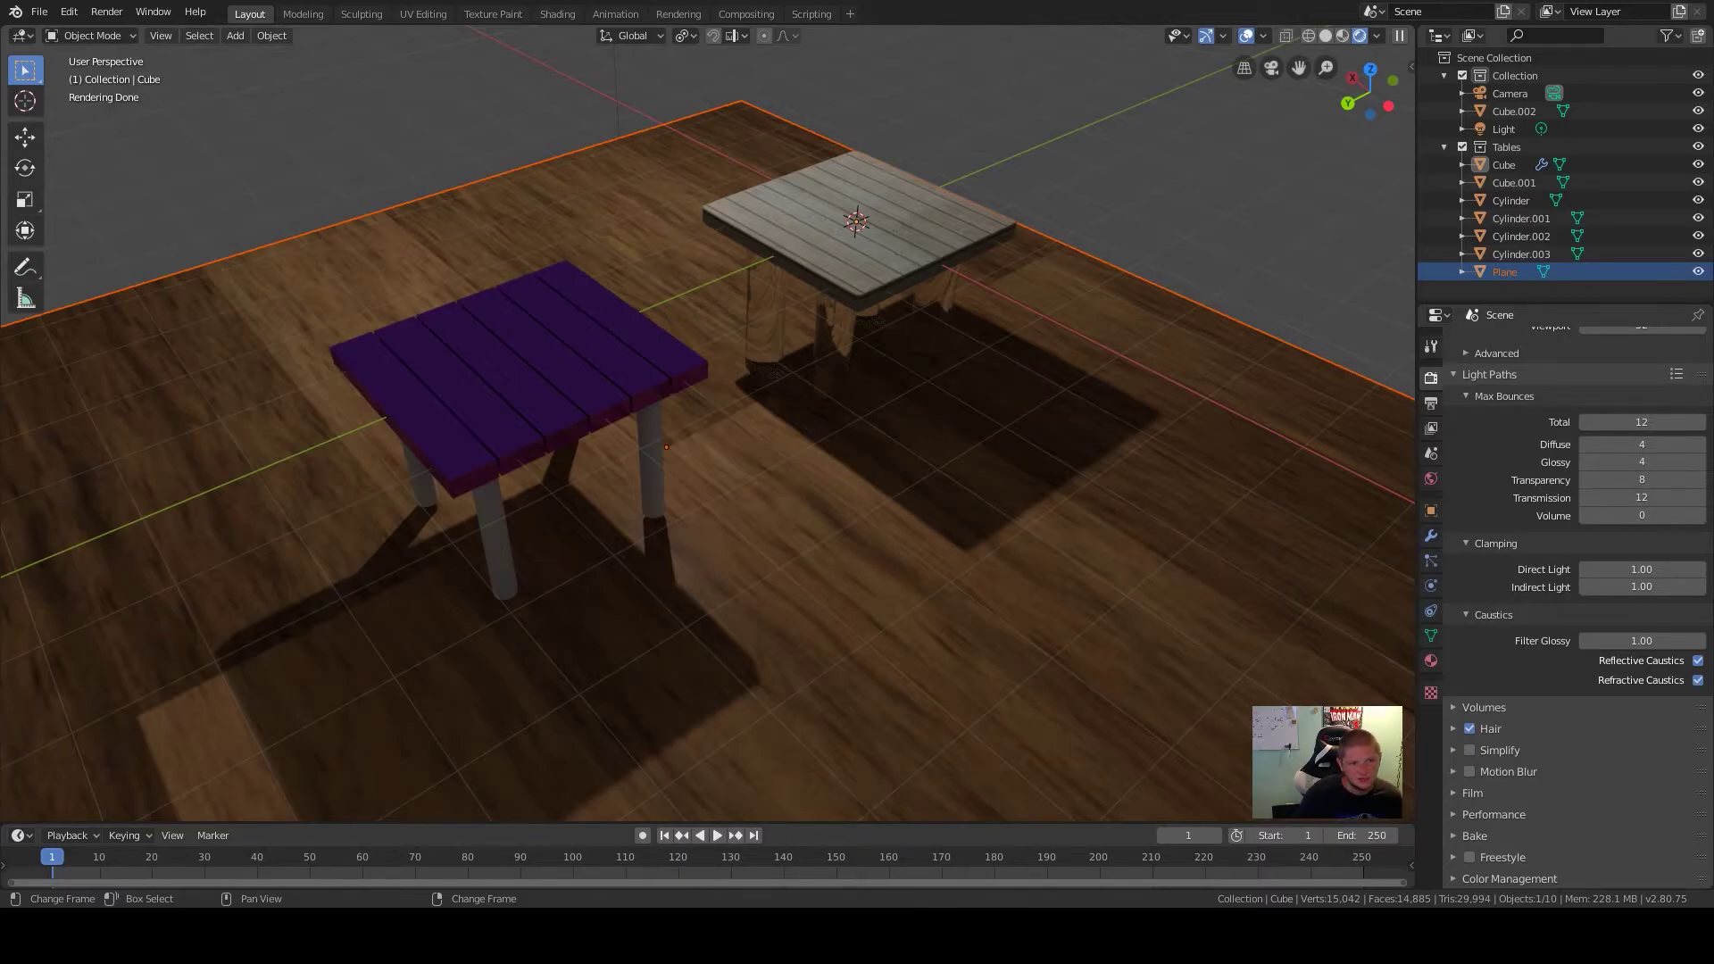
pyautogui.moveTo(1094, 253); pyautogui.dragTo(972, 524, button='middle')
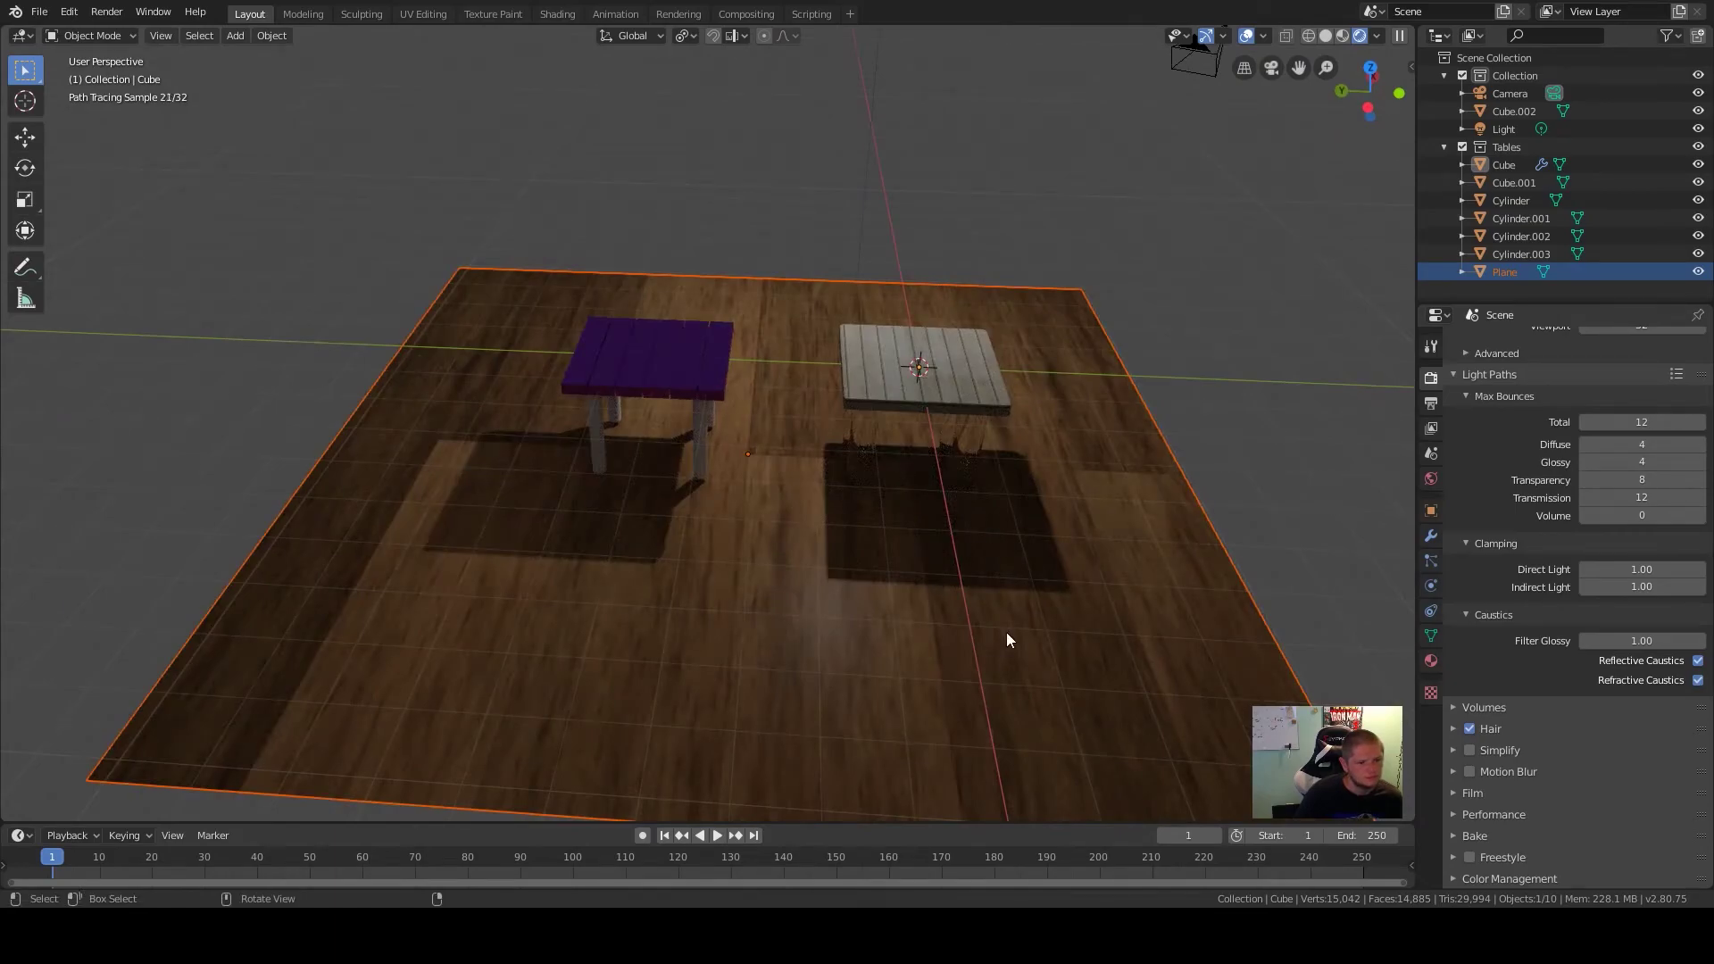
pyautogui.moveTo(1103, 616); pyautogui.dragTo(1063, 652, button='middle')
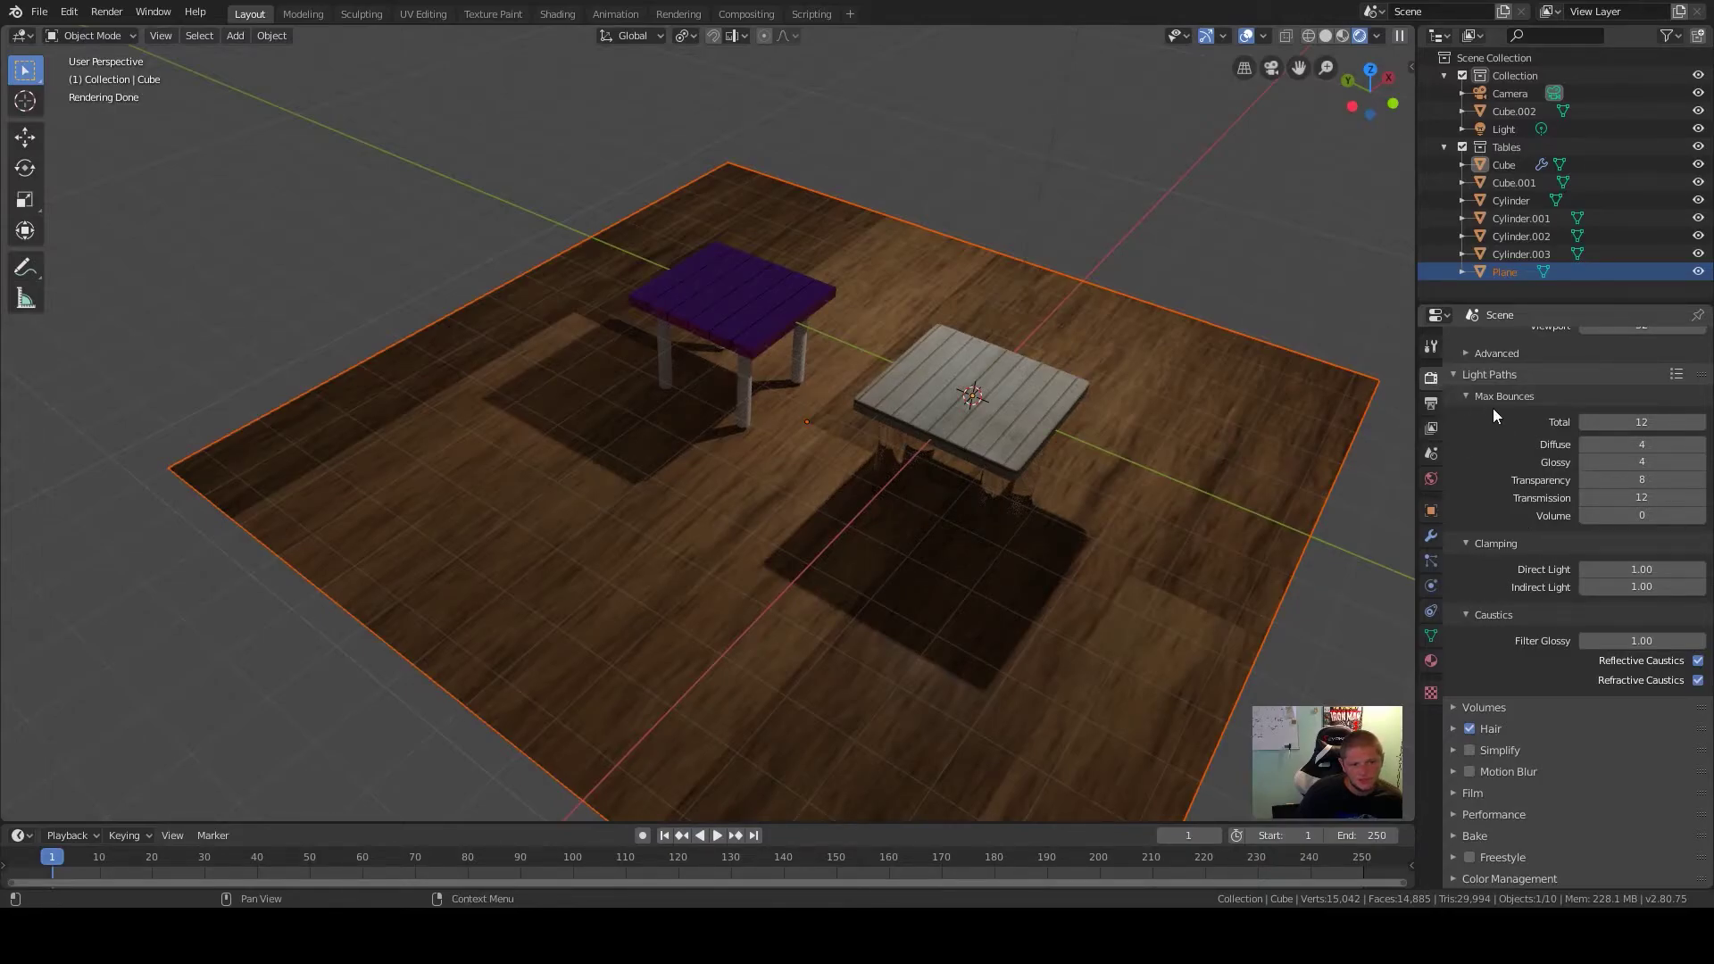
# Review the Sampling and Light Paths sections of the Cycles render settings
pyautogui.click(1457, 375)
pyautogui.click(1458, 432)
pyautogui.click(1476, 431)
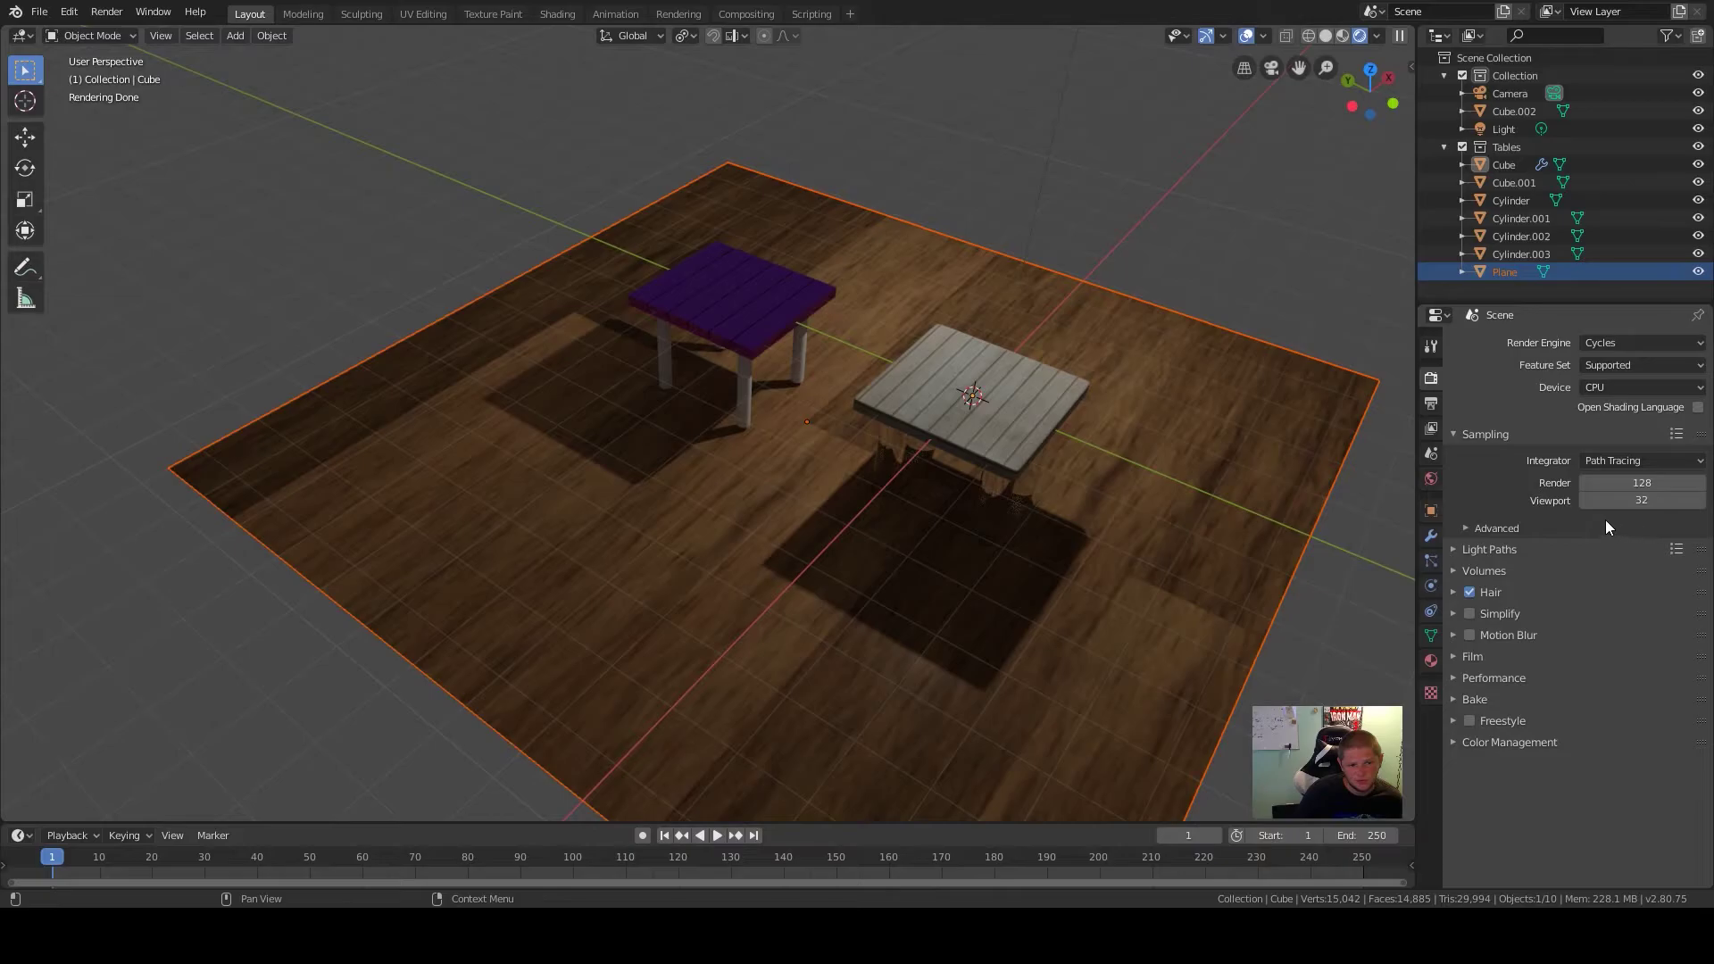
pyautogui.click(1455, 432)
pyautogui.click(1464, 438)
pyautogui.click(1455, 549)
# Examine the Cycles-rendered tables from several angles and select the light above them
pyautogui.moveTo(1321, 485); pyautogui.dragTo(934, 479, button='middle')
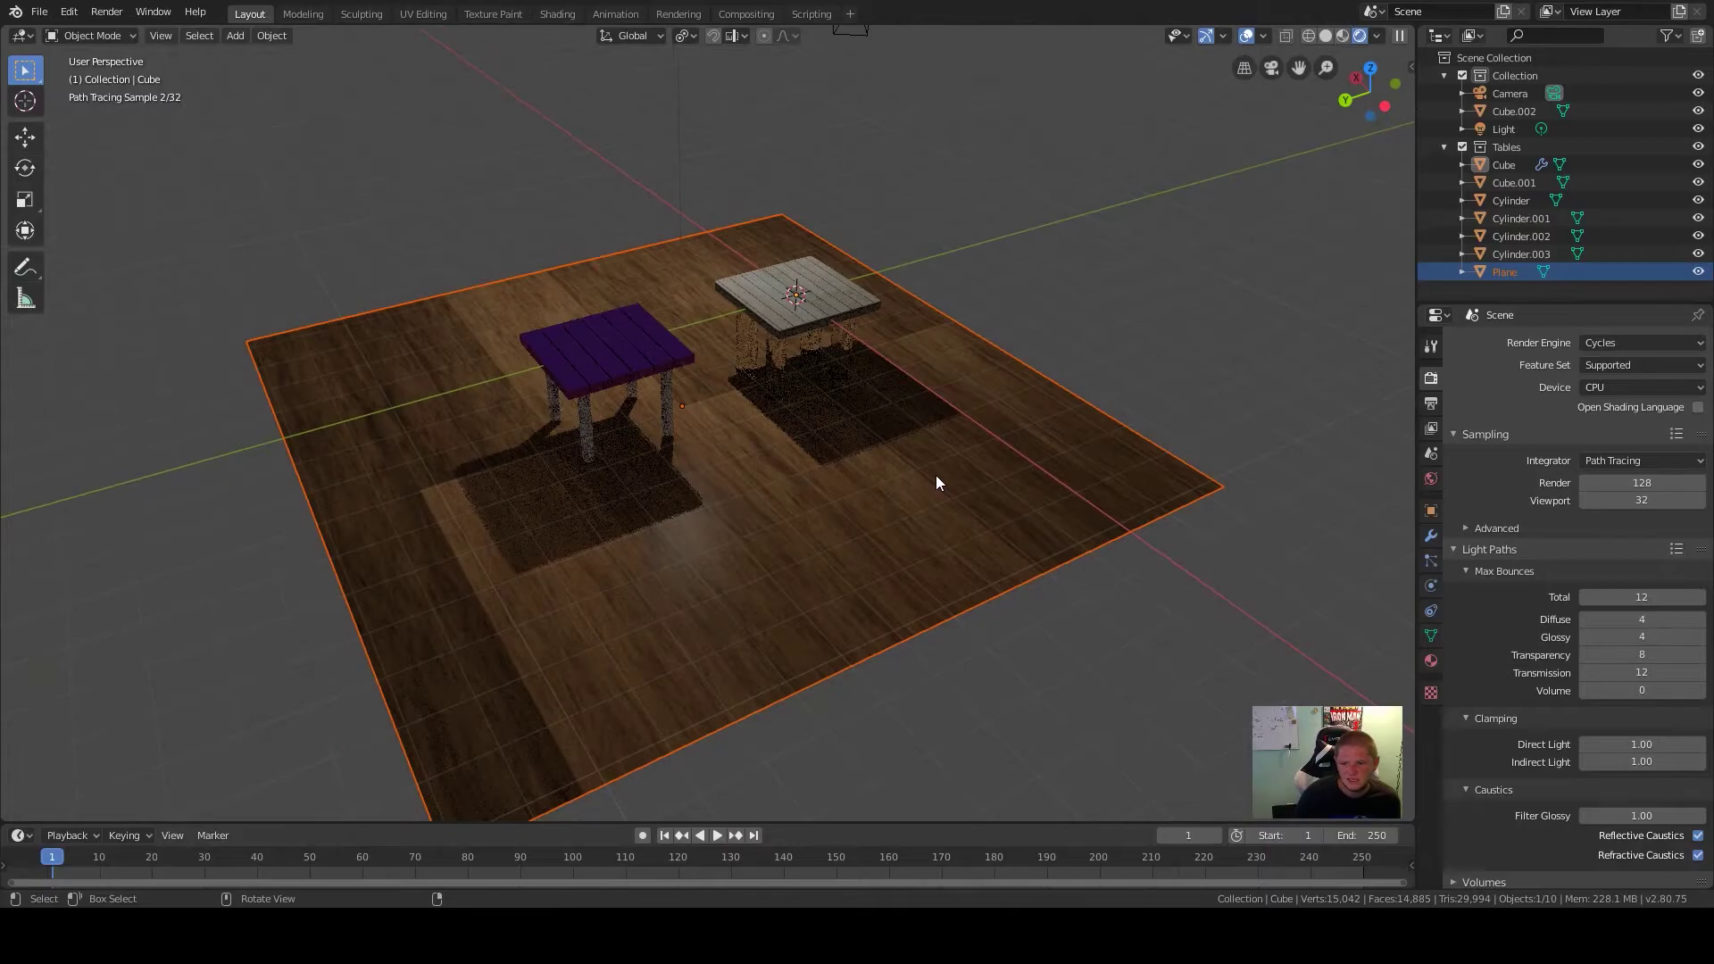
pyautogui.moveTo(1096, 533); pyautogui.dragTo(926, 540, button='middle')
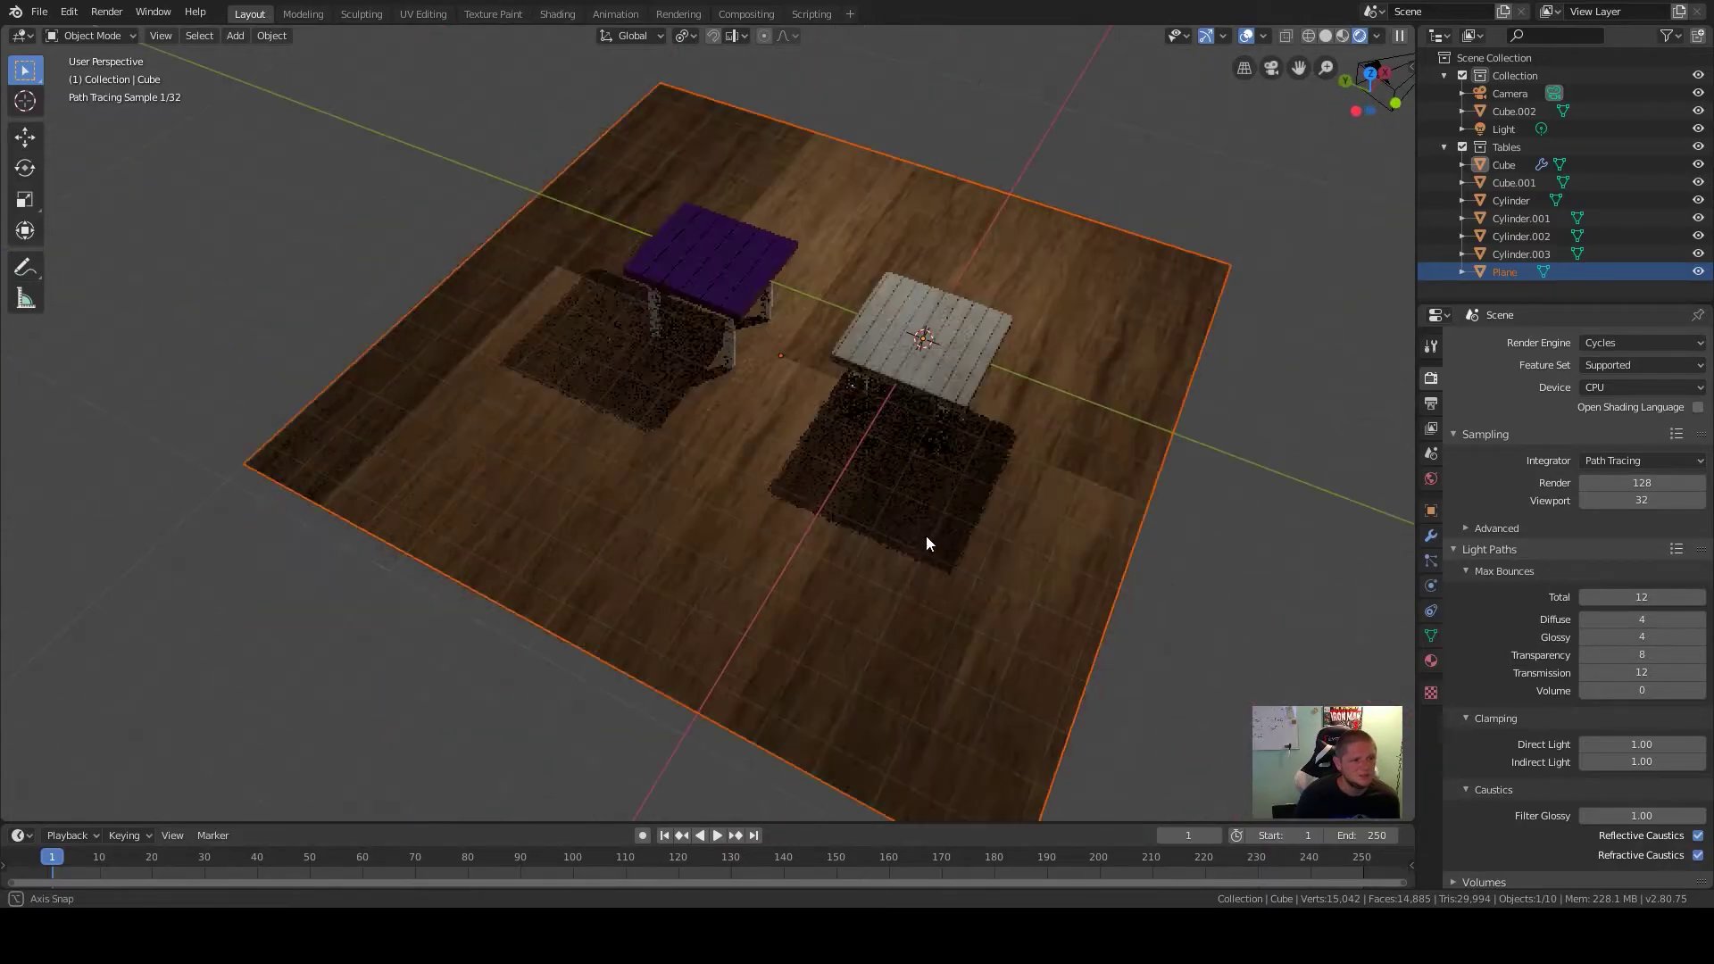
pyautogui.moveTo(1018, 413); pyautogui.dragTo(844, 559, button='middle')
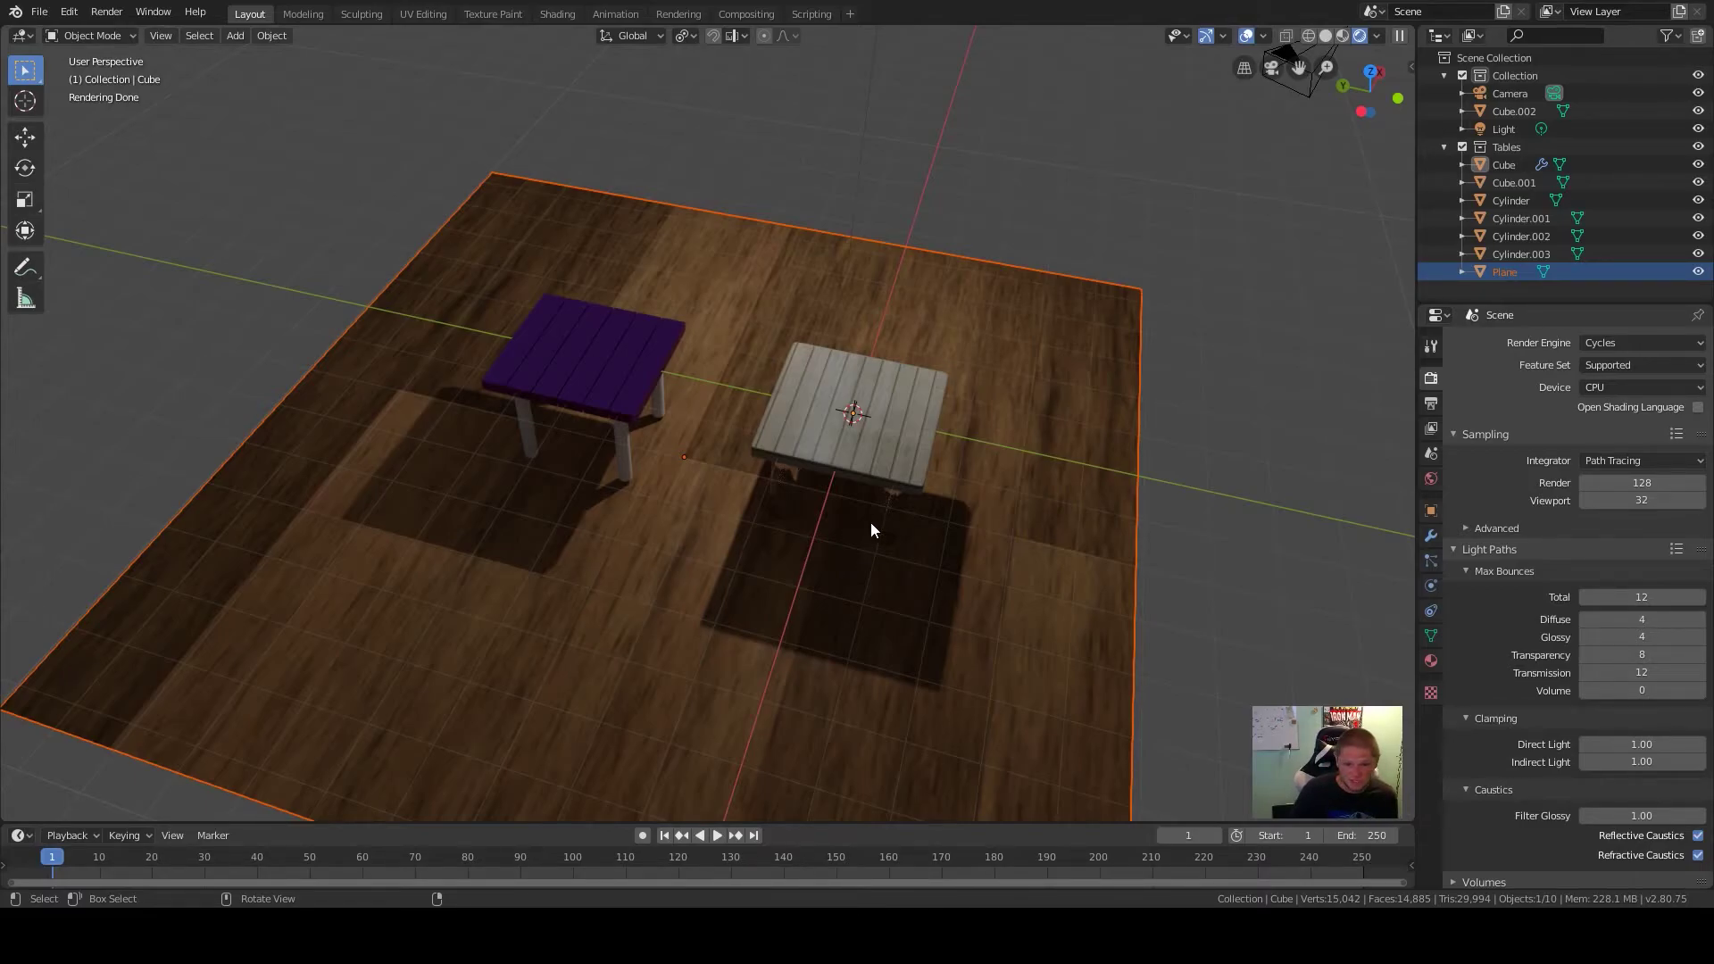
pyautogui.moveTo(871, 524); pyautogui.dragTo(817, 624, button='middle')
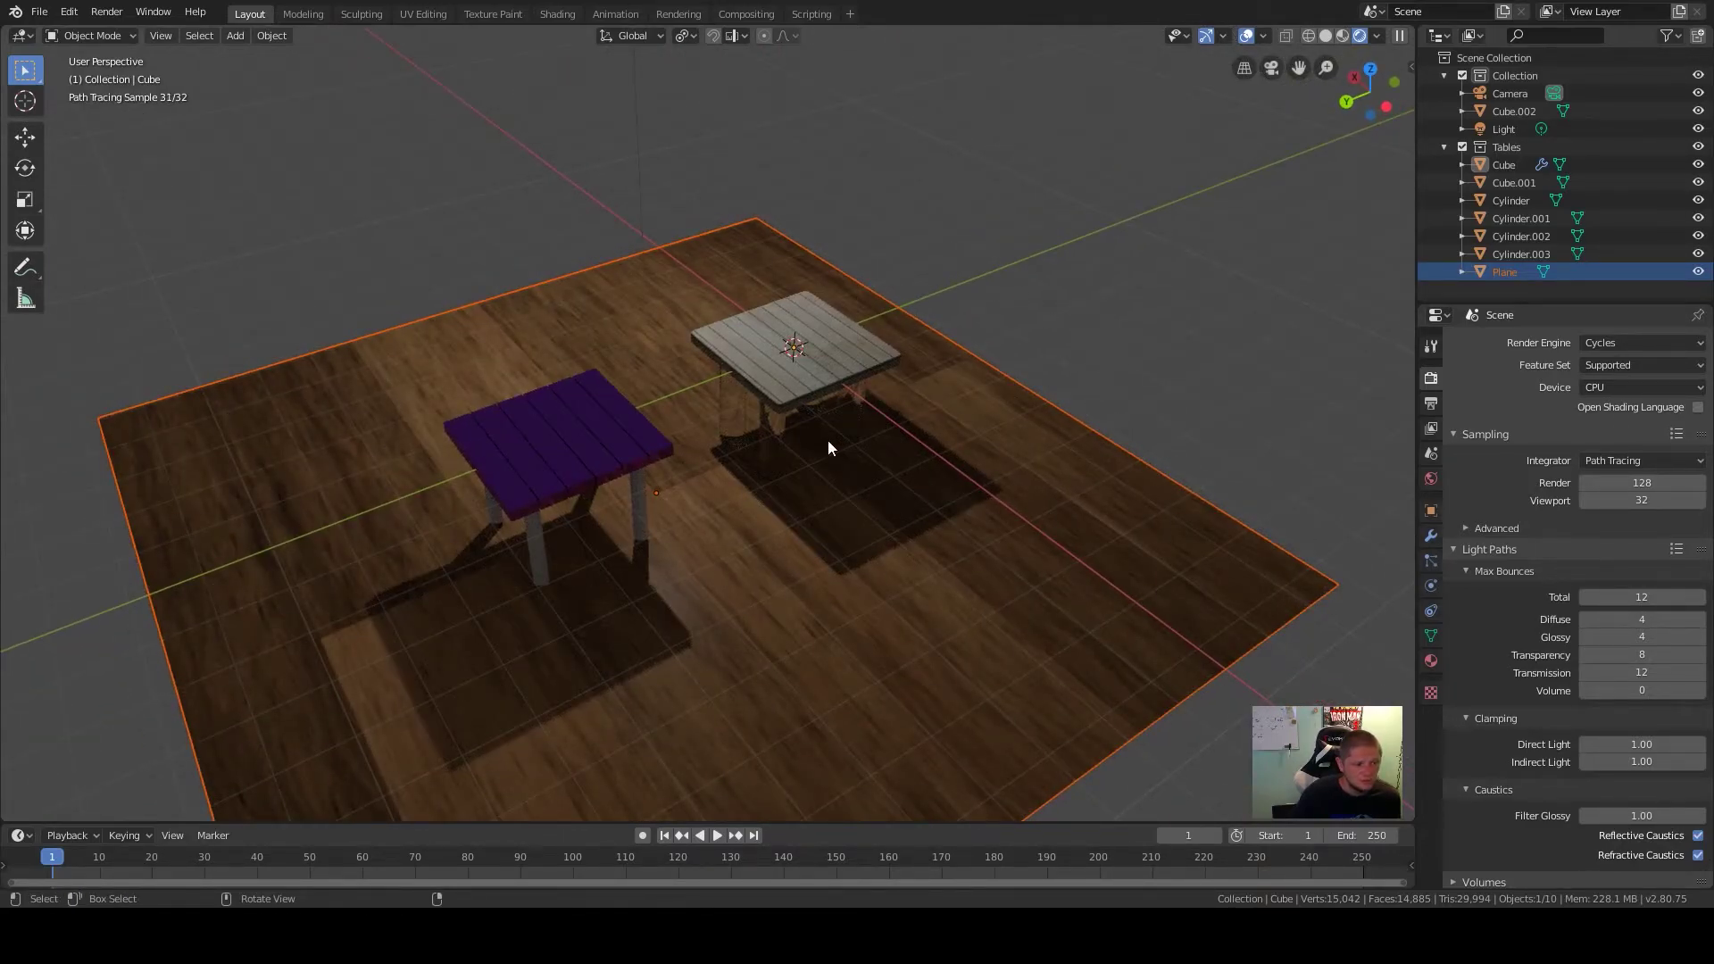
pyautogui.scroll(-3, 745, 313)
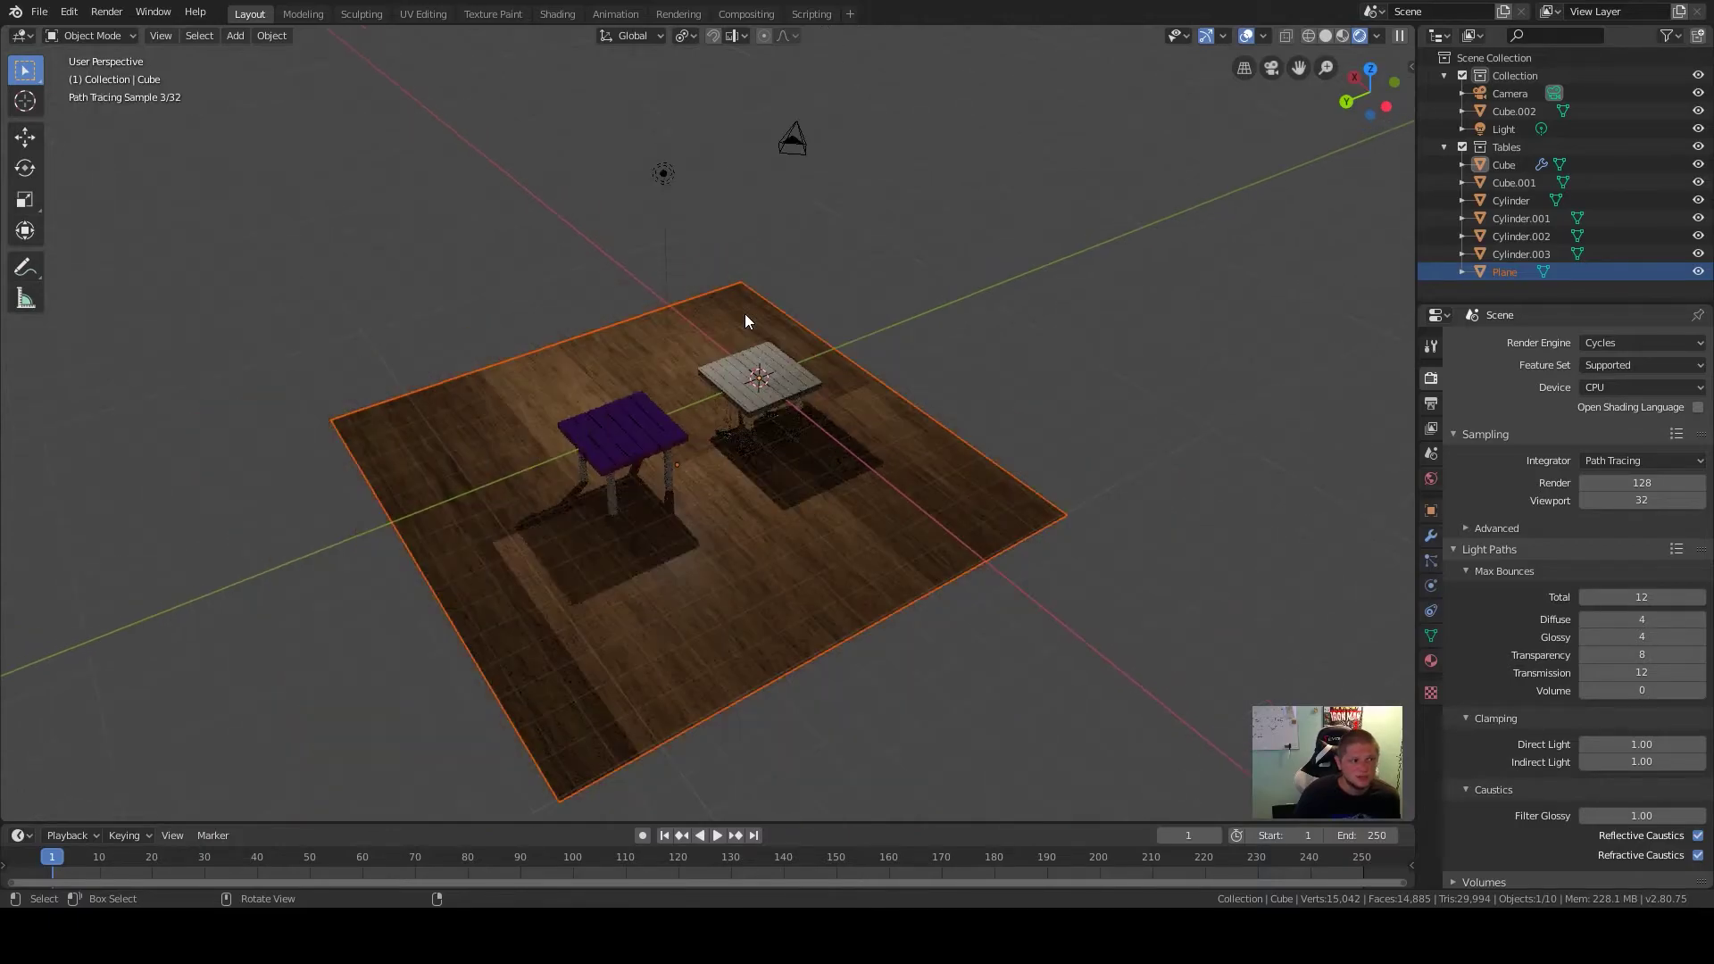
pyautogui.click(665, 173)
pyautogui.moveTo(668, 280); pyautogui.dragTo(695, 352, button='middle')
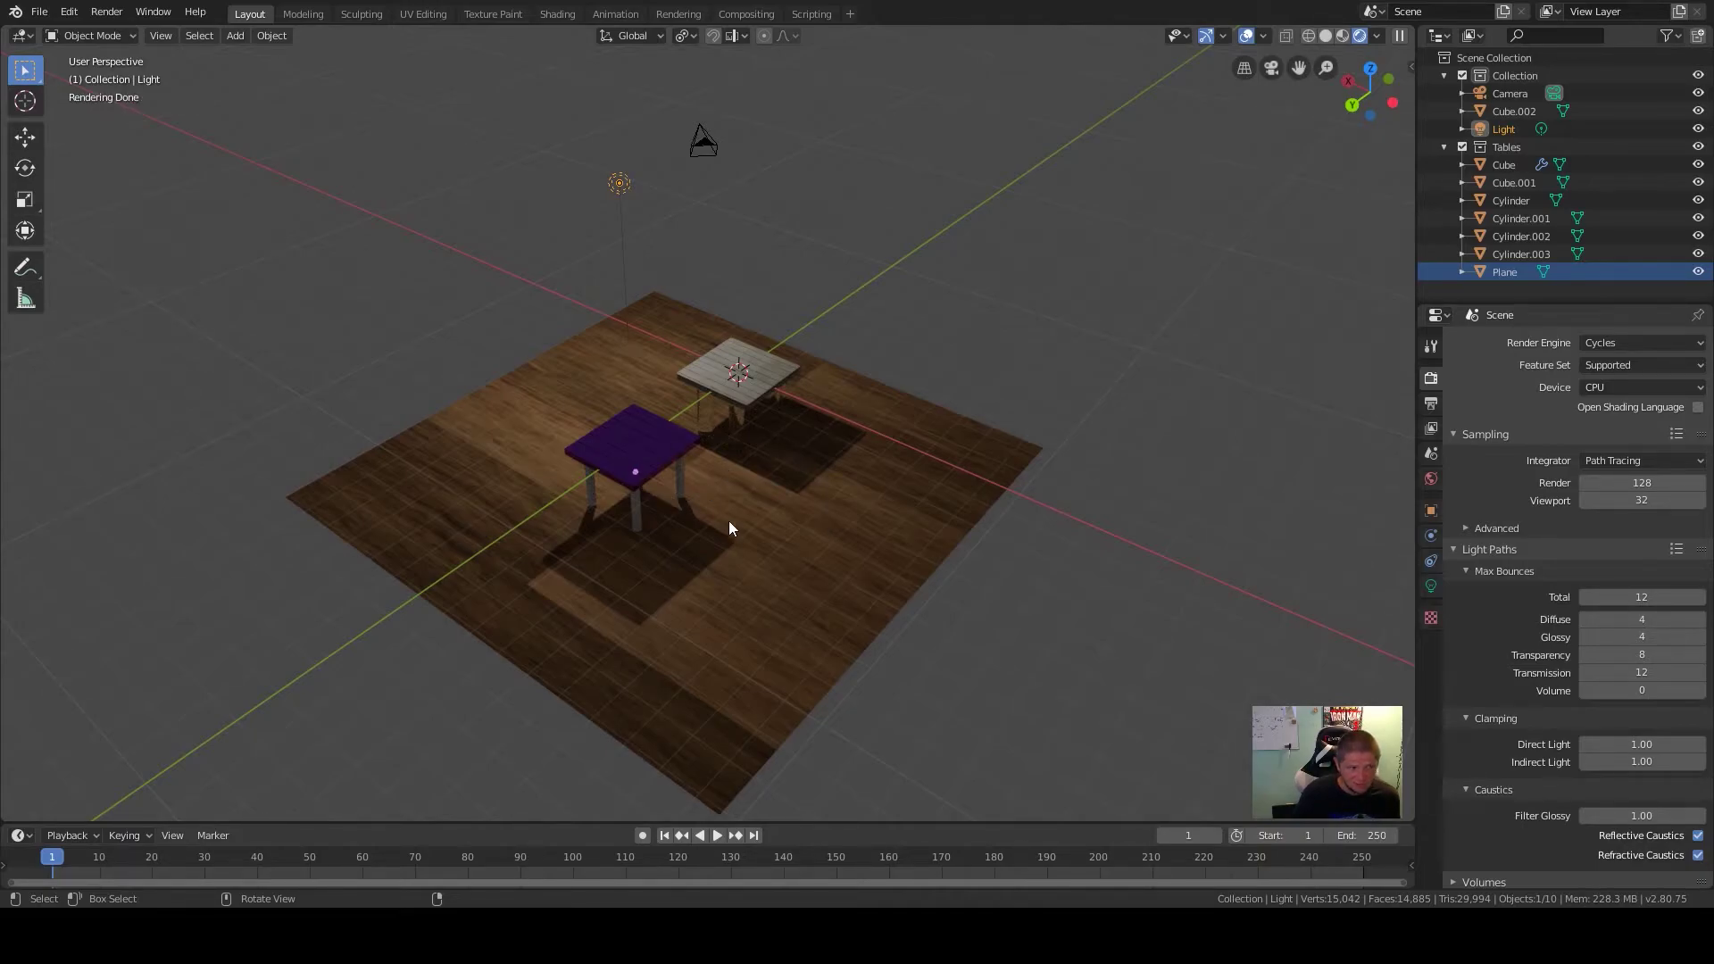
pyautogui.scroll(2, 737, 539)
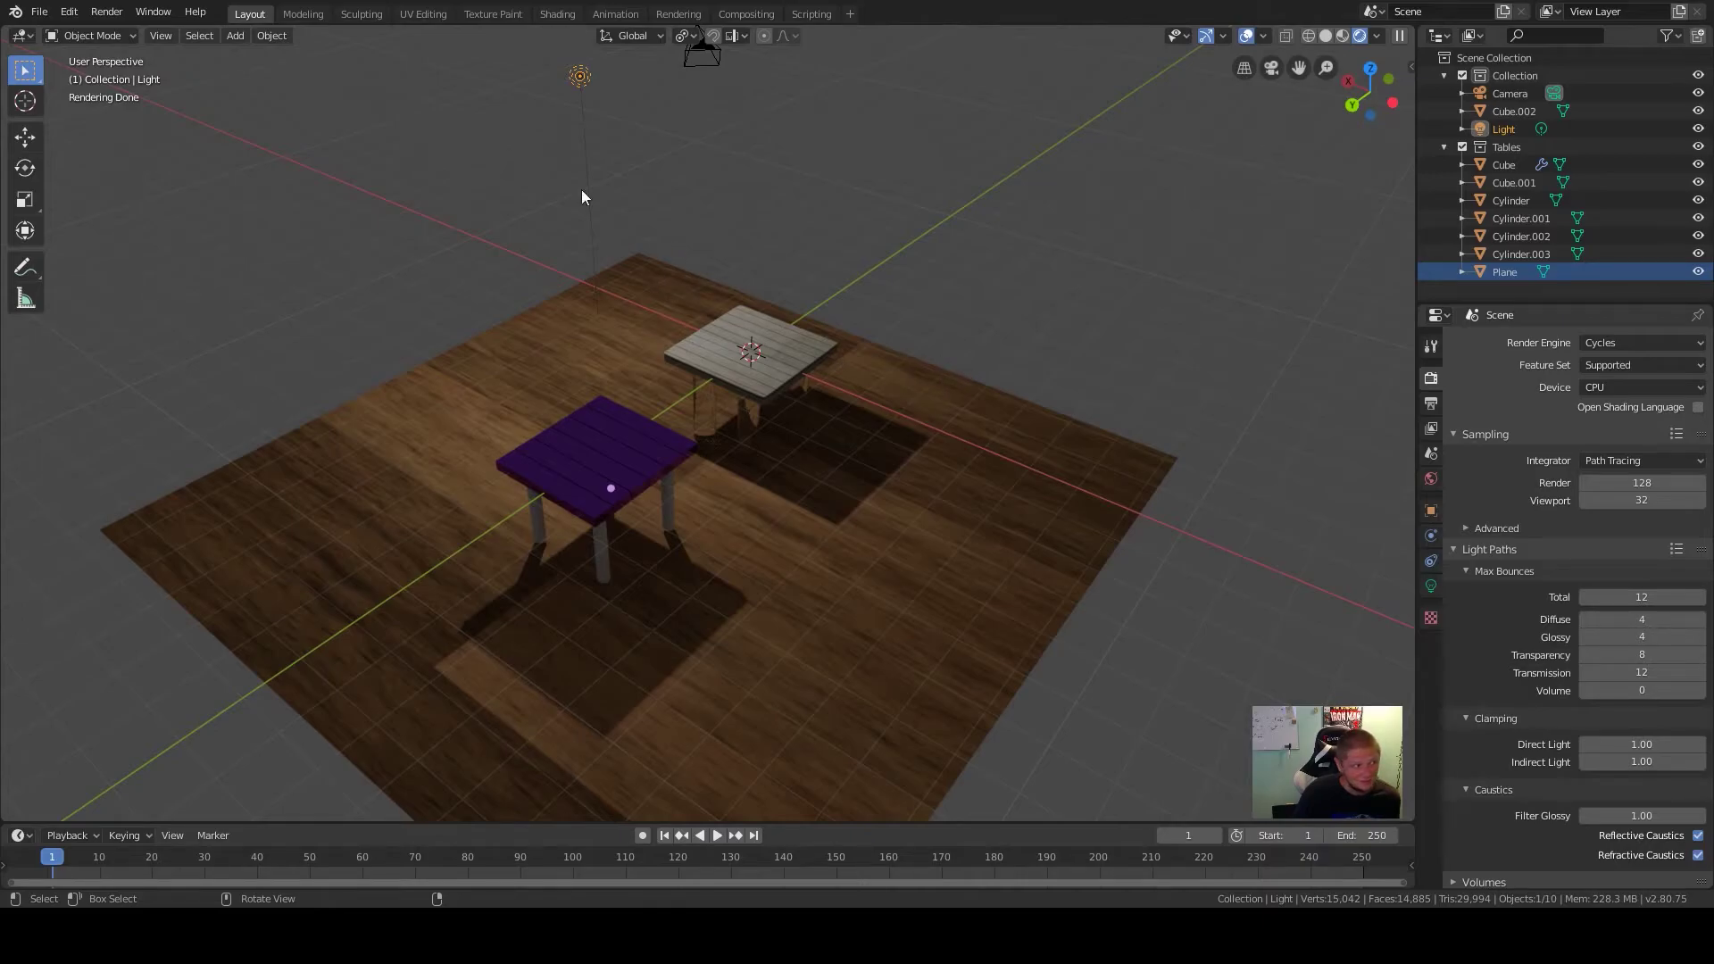
# Apply the Cardboard material from BlenderKit's paper category to the purple tabletop
pyautogui.click(69, 12)
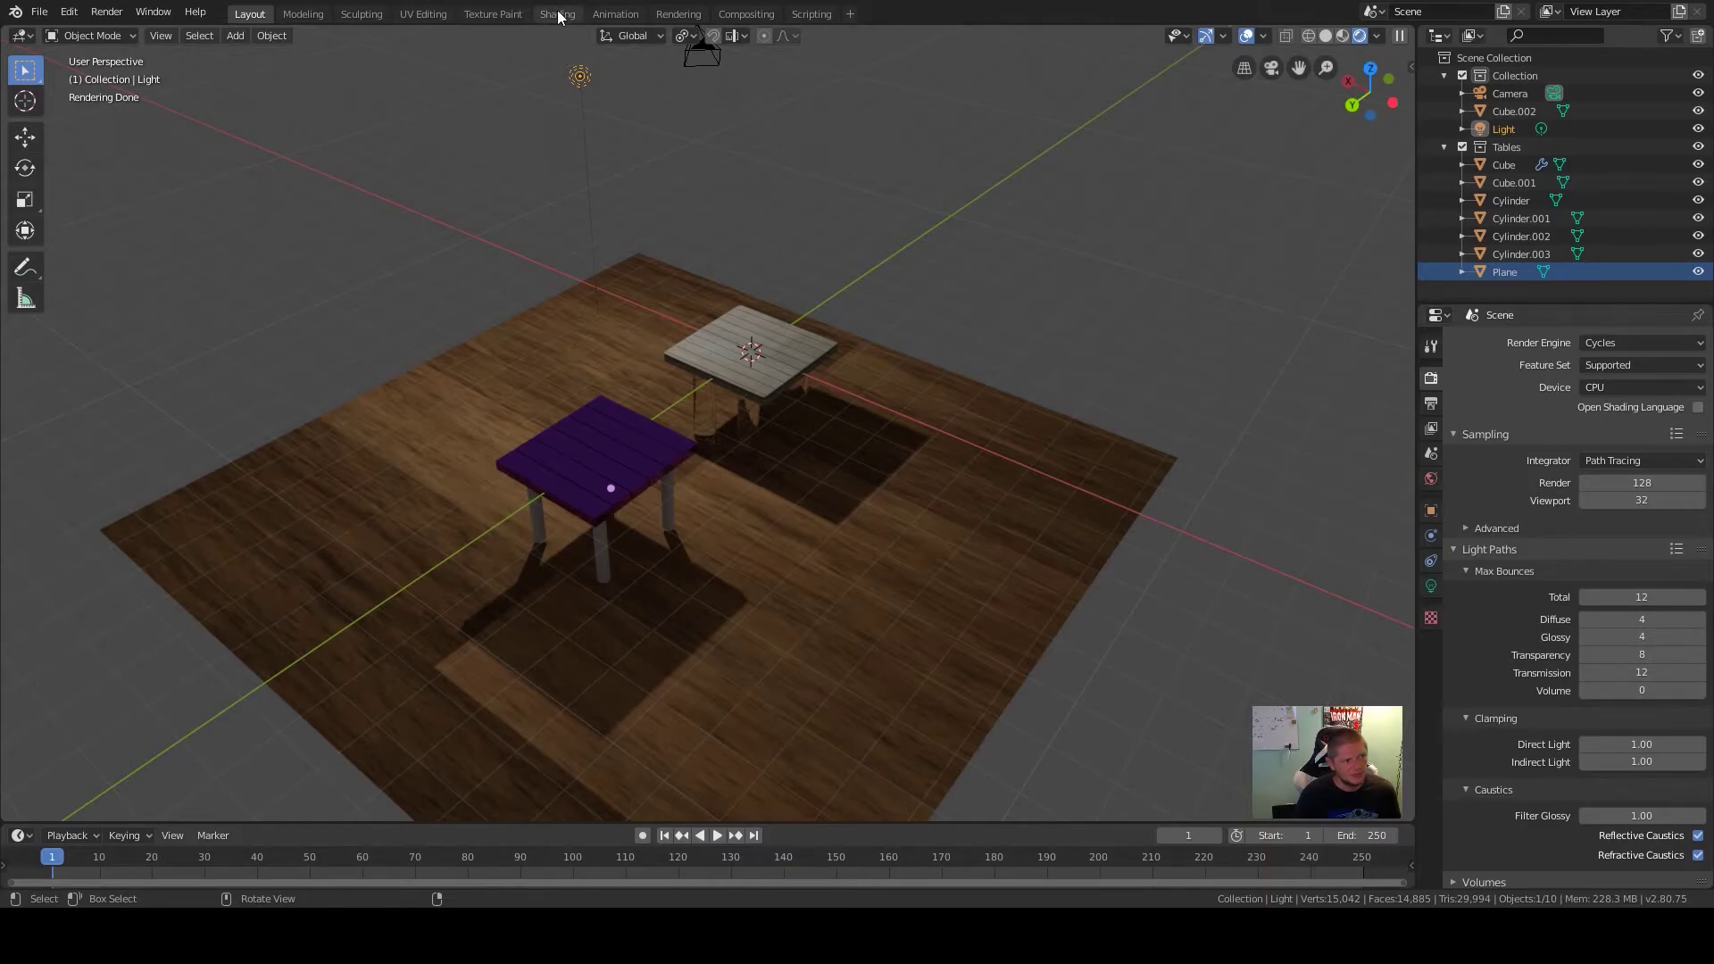
pyautogui.press('n')
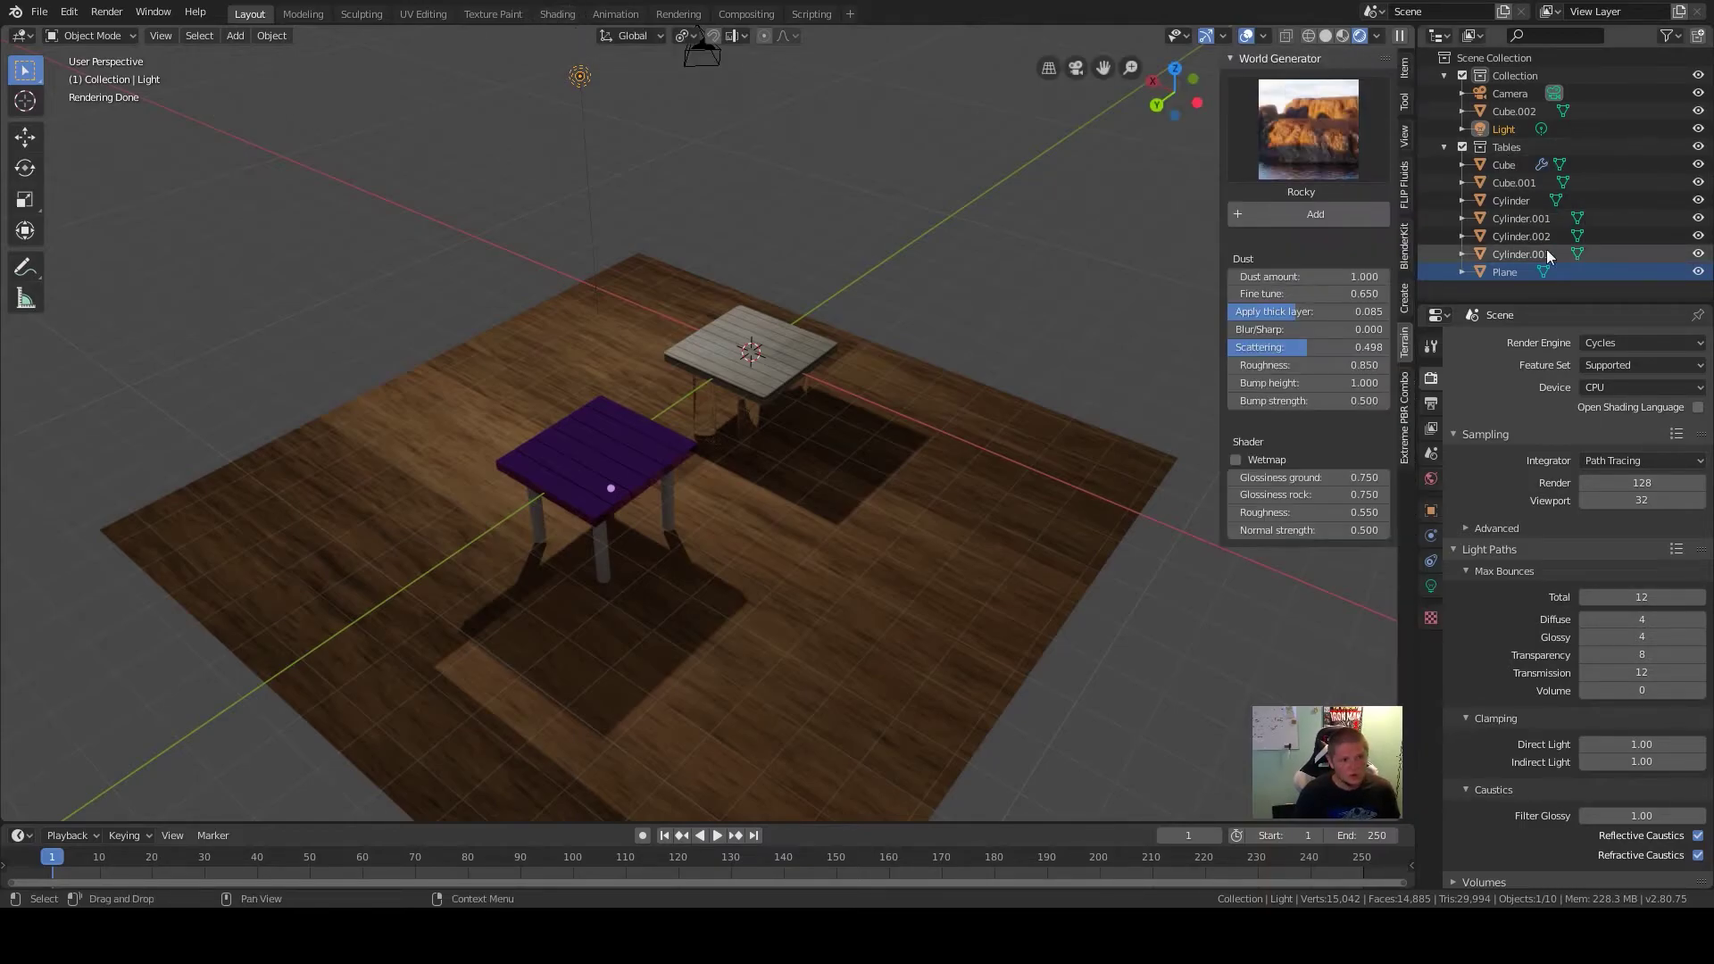
pyautogui.click(1404, 246)
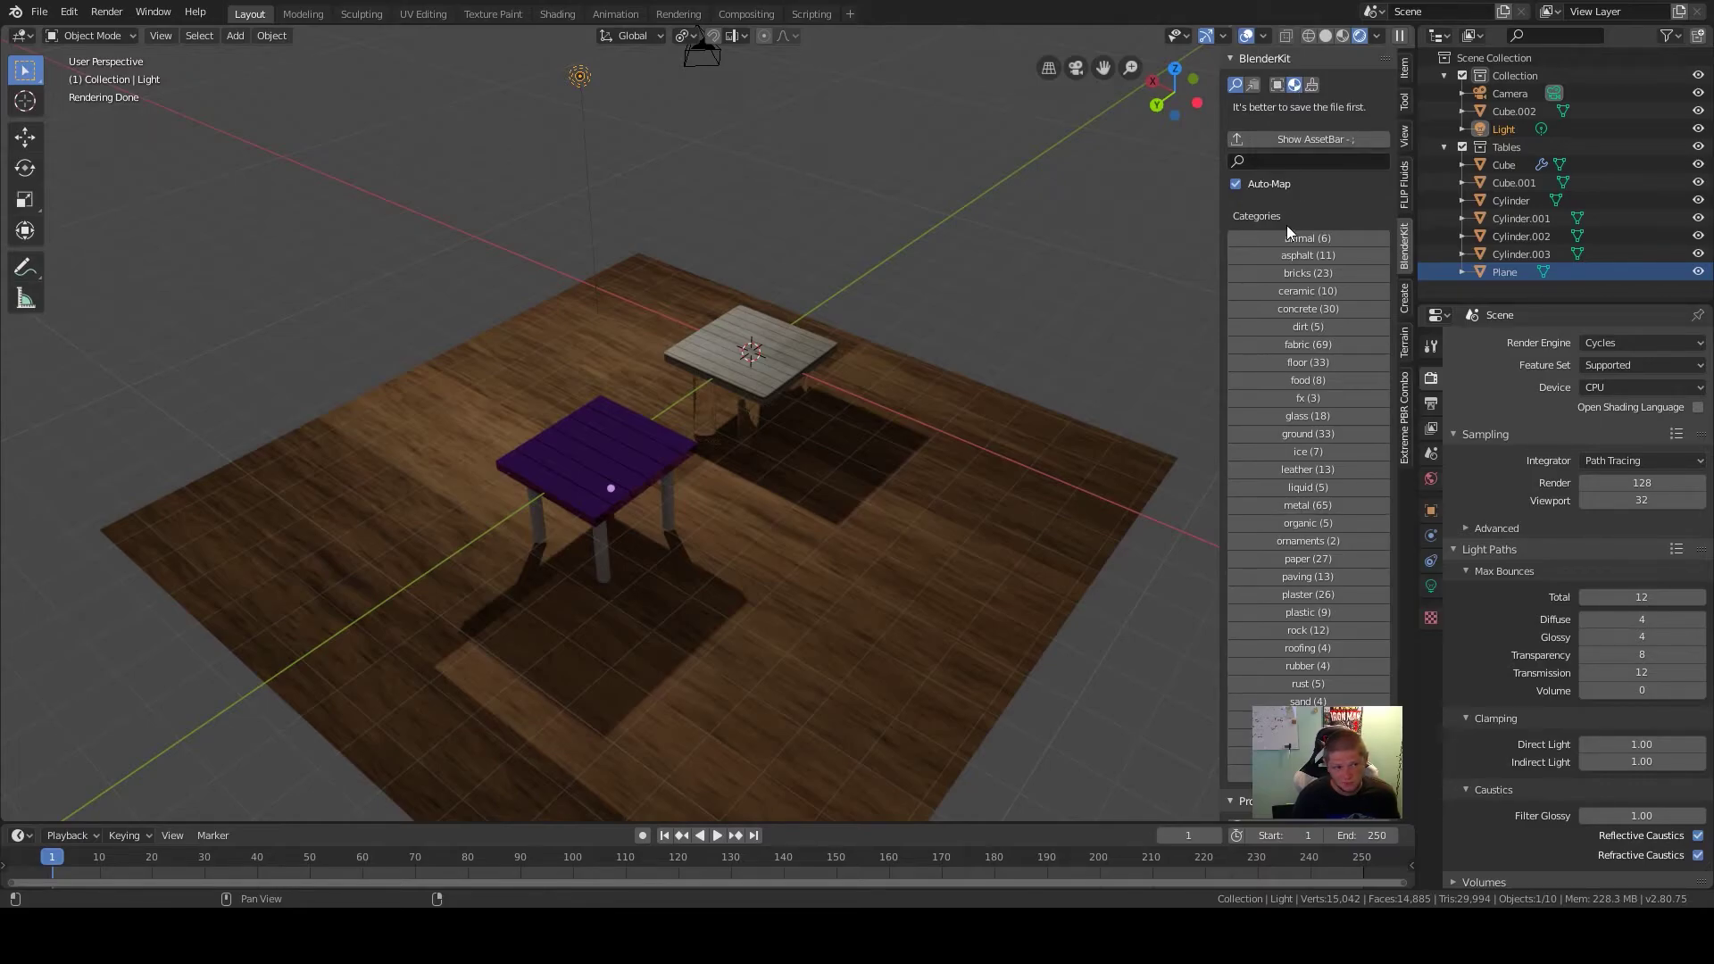
pyautogui.click(1314, 560)
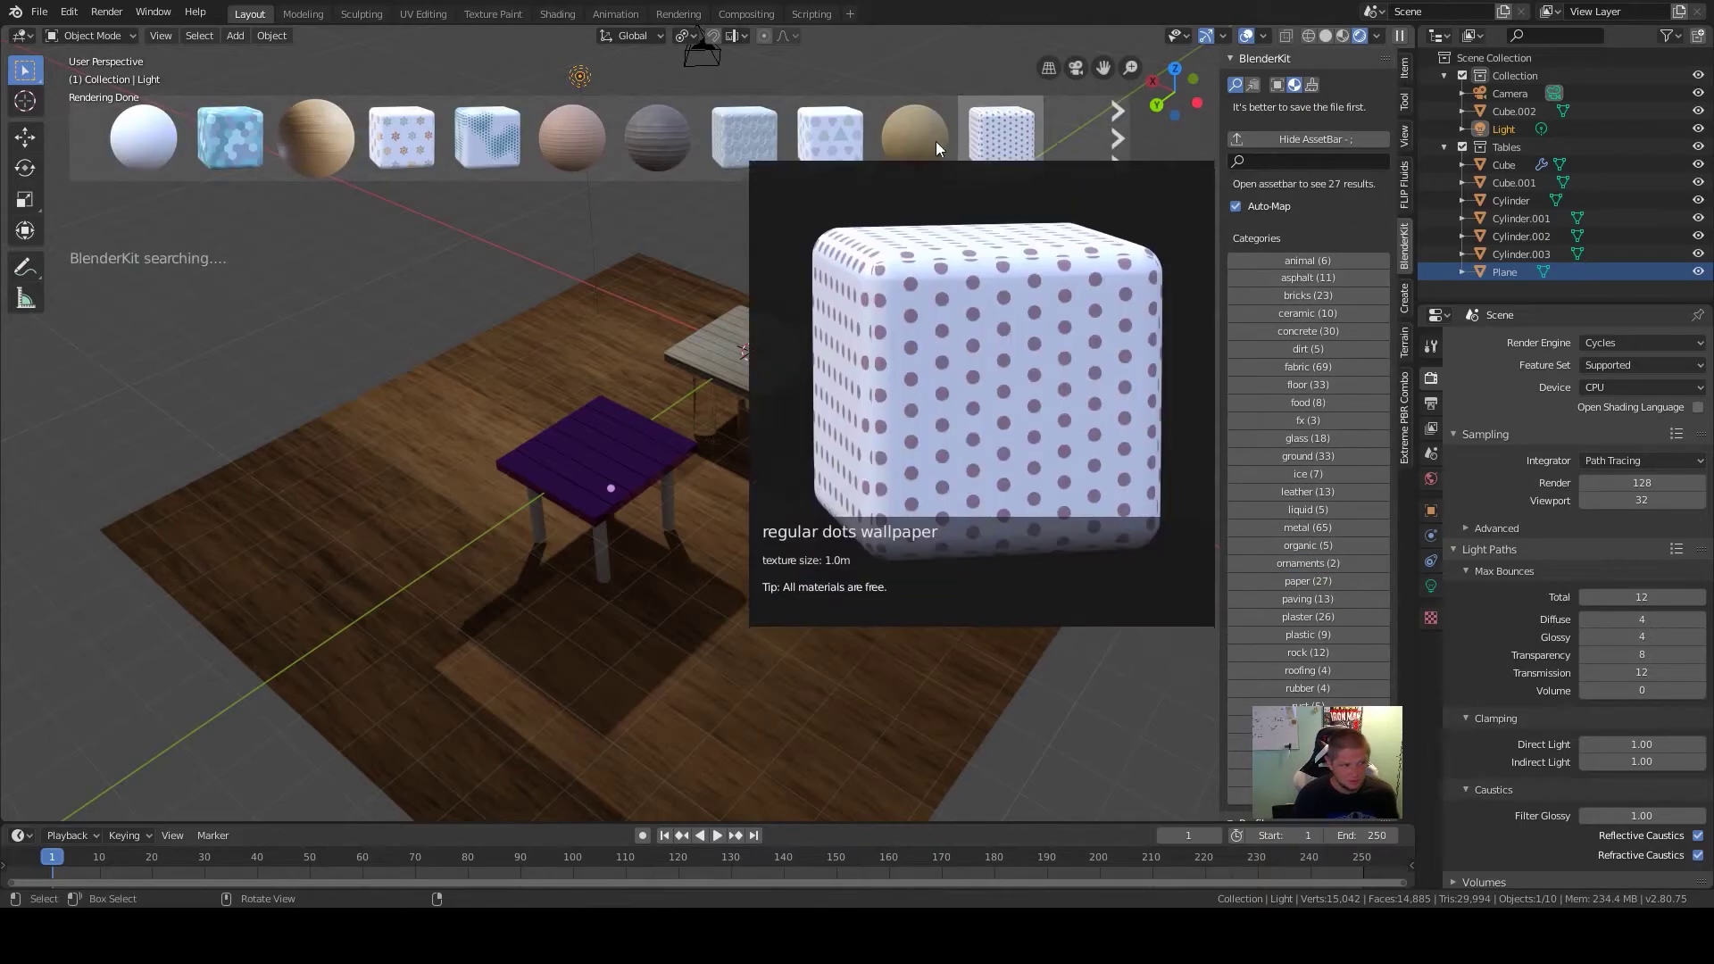
pyautogui.moveTo(918, 134); pyautogui.dragTo(628, 451)
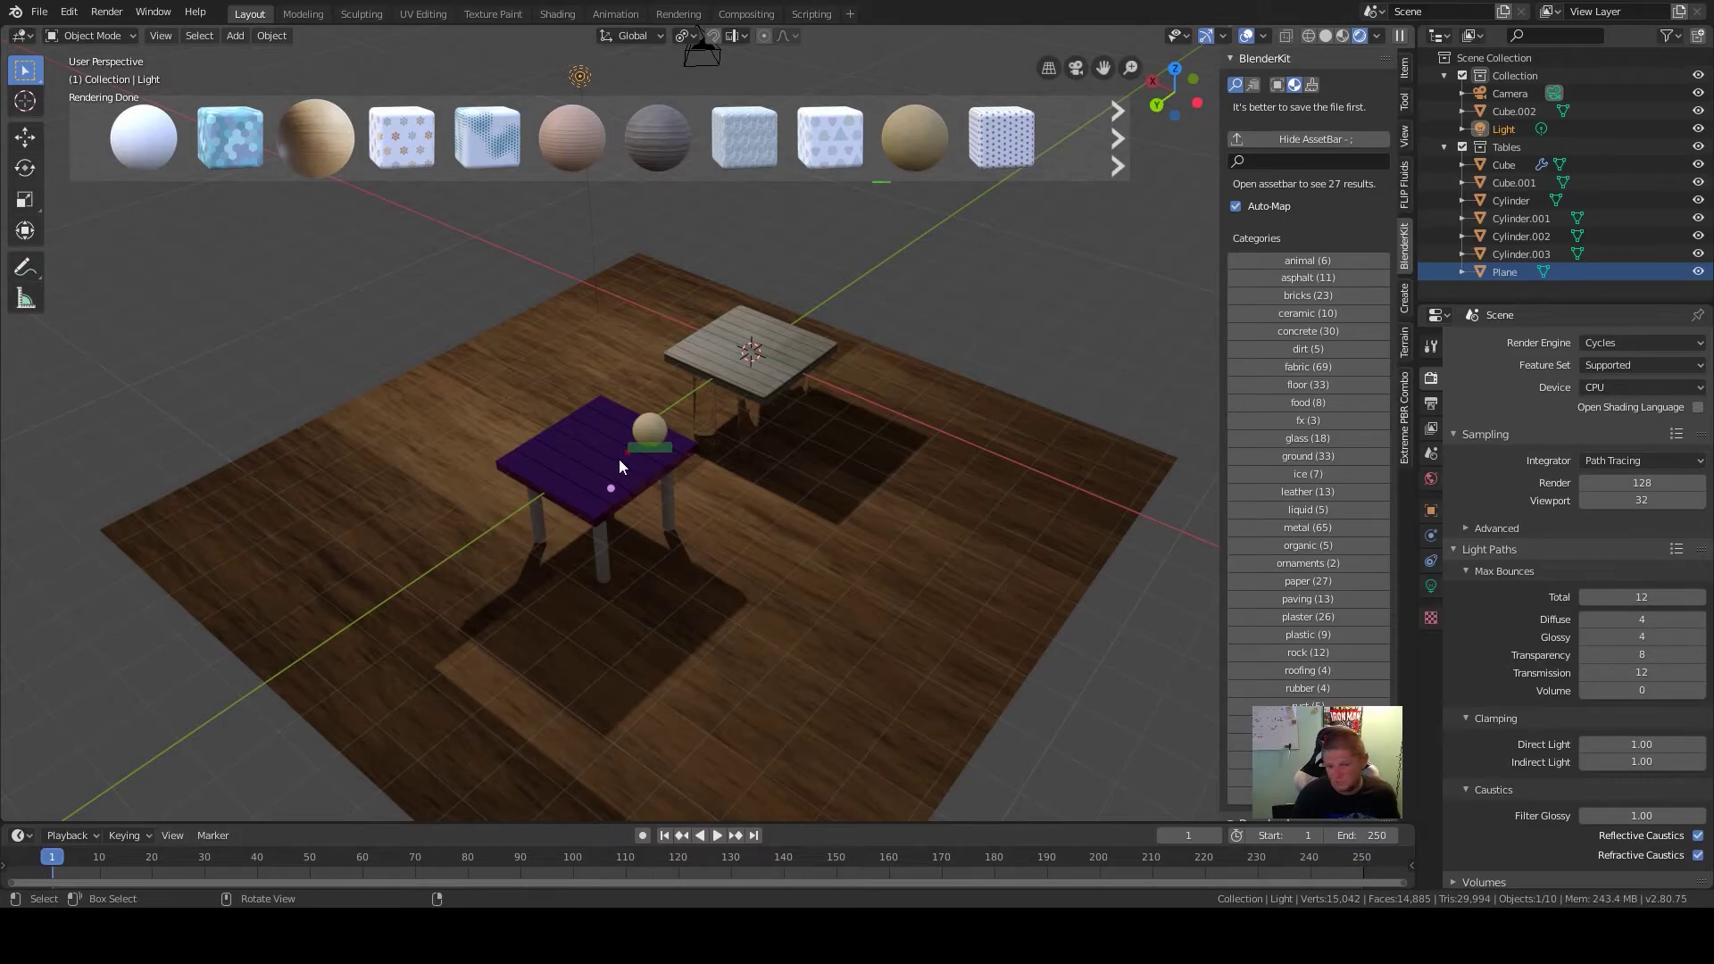
# Switch BlenderKit to free models only and browse the industrial and interior categories
pyautogui.click(1279, 88)
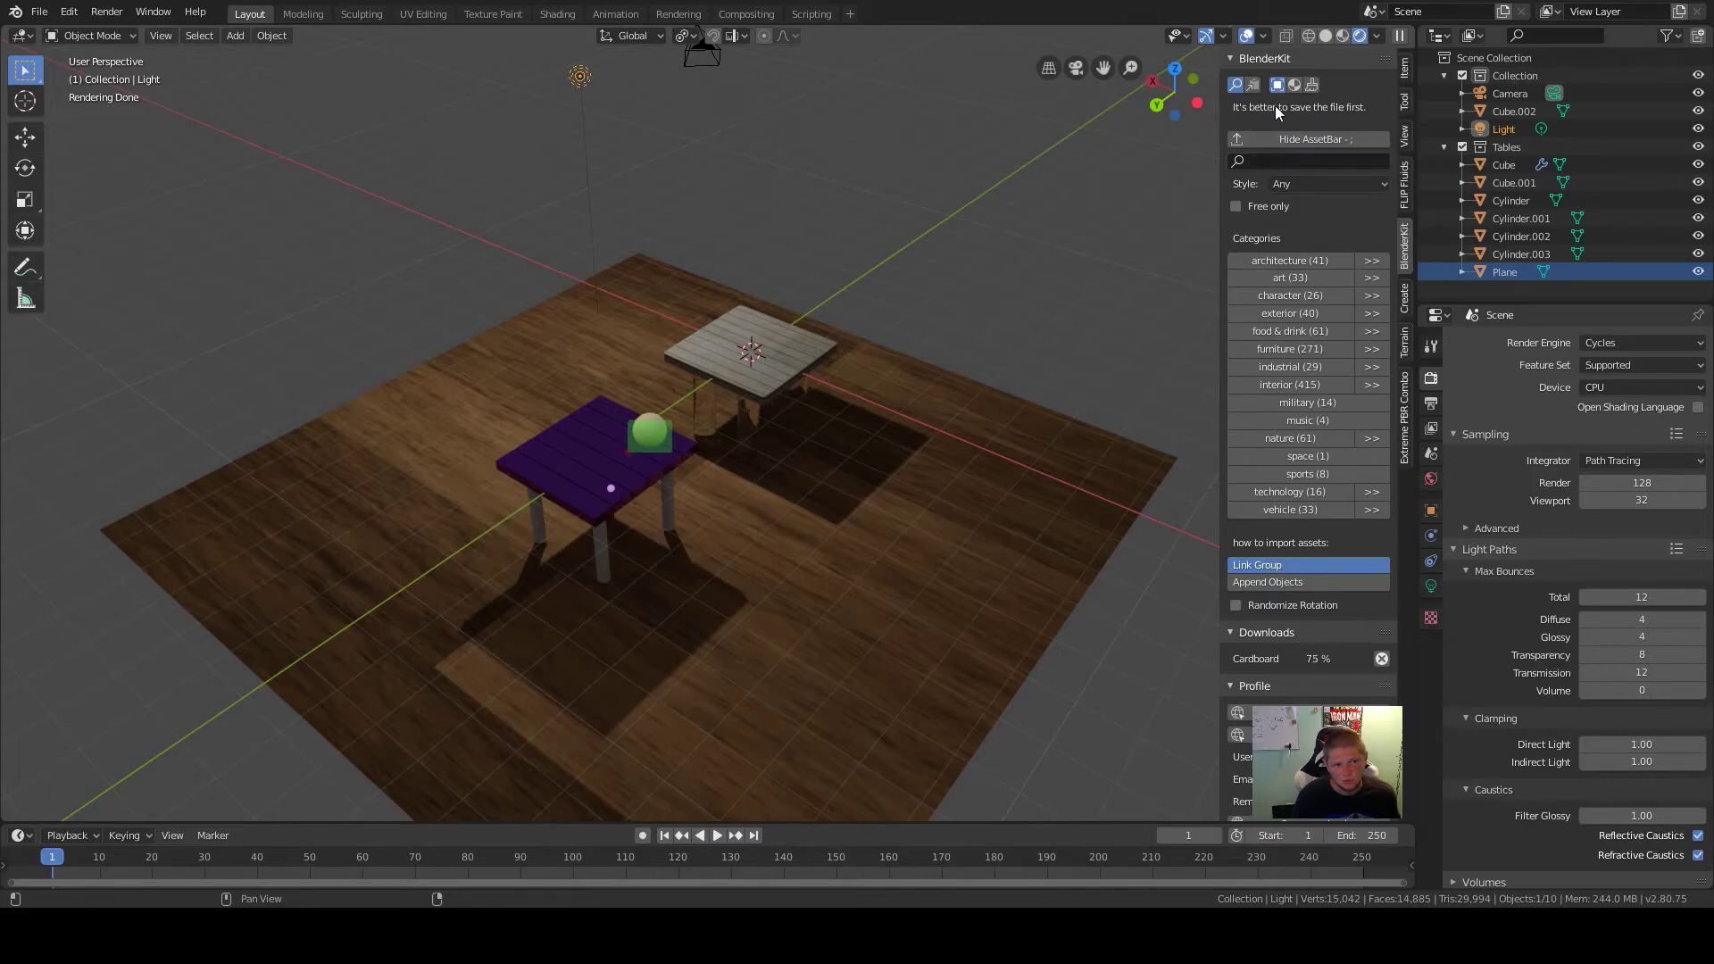
pyautogui.click(1237, 207)
pyautogui.click(1318, 365)
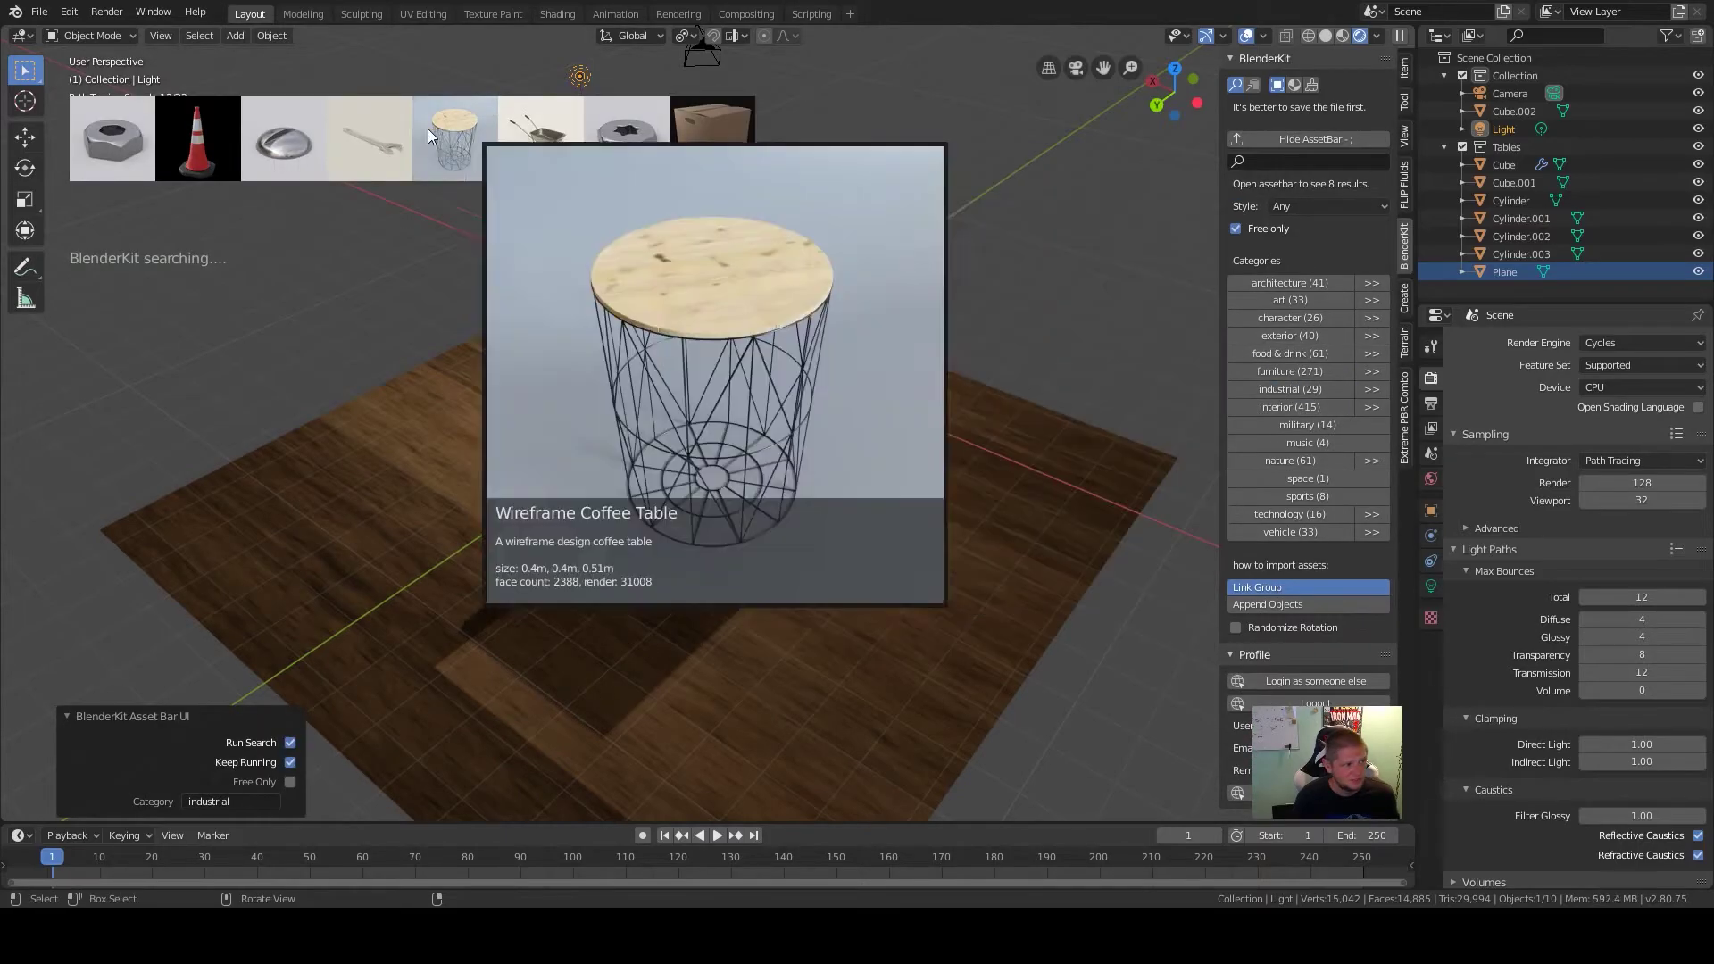
pyautogui.click(1283, 409)
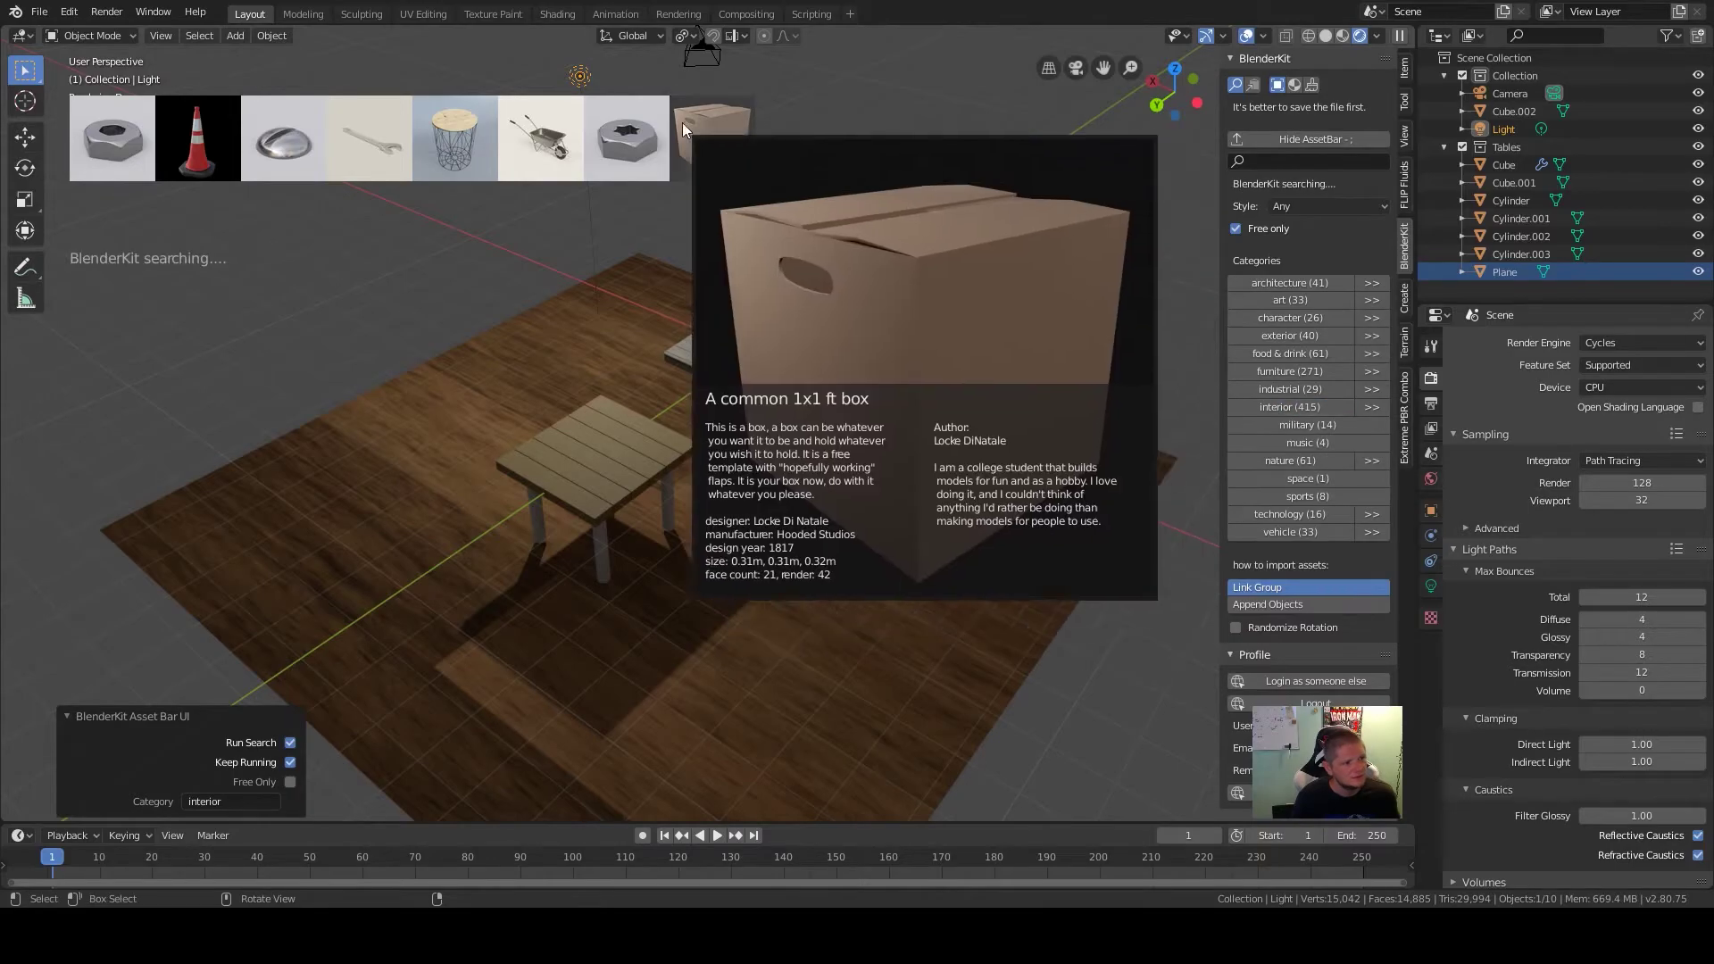
# Place the kitchen blender model from the BlenderKit interior results on the plank tabletop with the cardboard material
pyautogui.moveTo(719, 130)
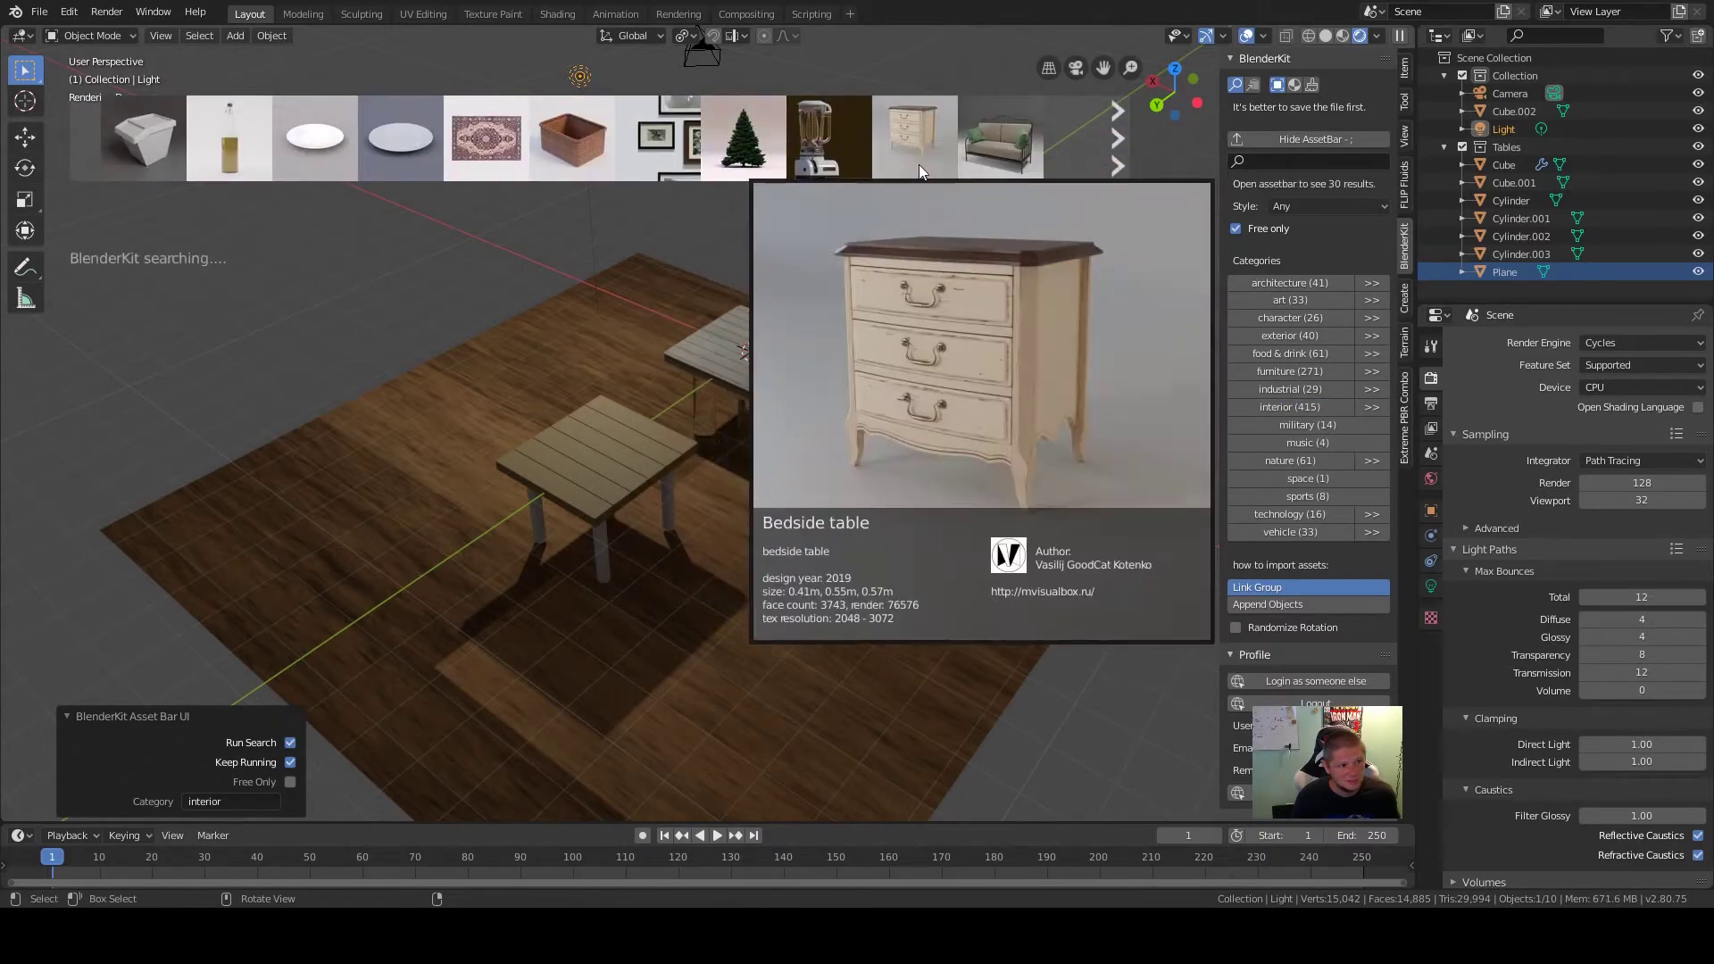
pyautogui.moveTo(839, 136); pyautogui.dragTo(764, 482)
pyautogui.moveTo(692, 407); pyautogui.dragTo(645, 453)
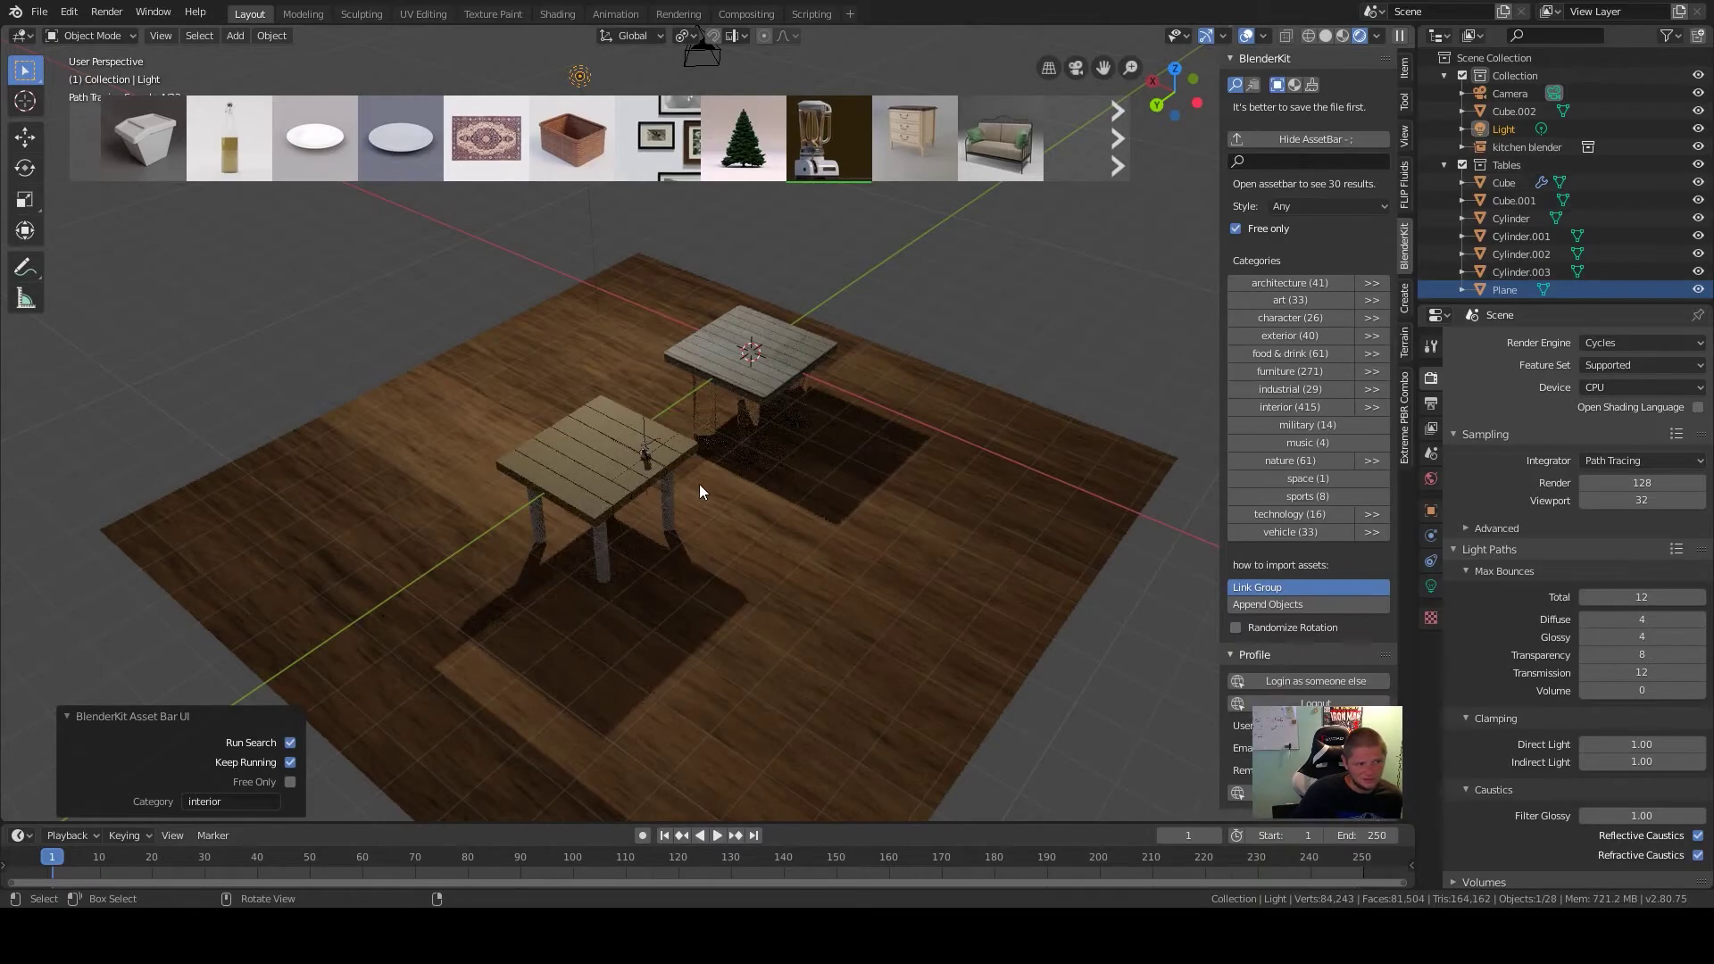
# Select the kitchen blender on the tabletop and scale it up by a factor of 10
pyautogui.scroll(5, 700, 482)
pyautogui.click(522, 490)
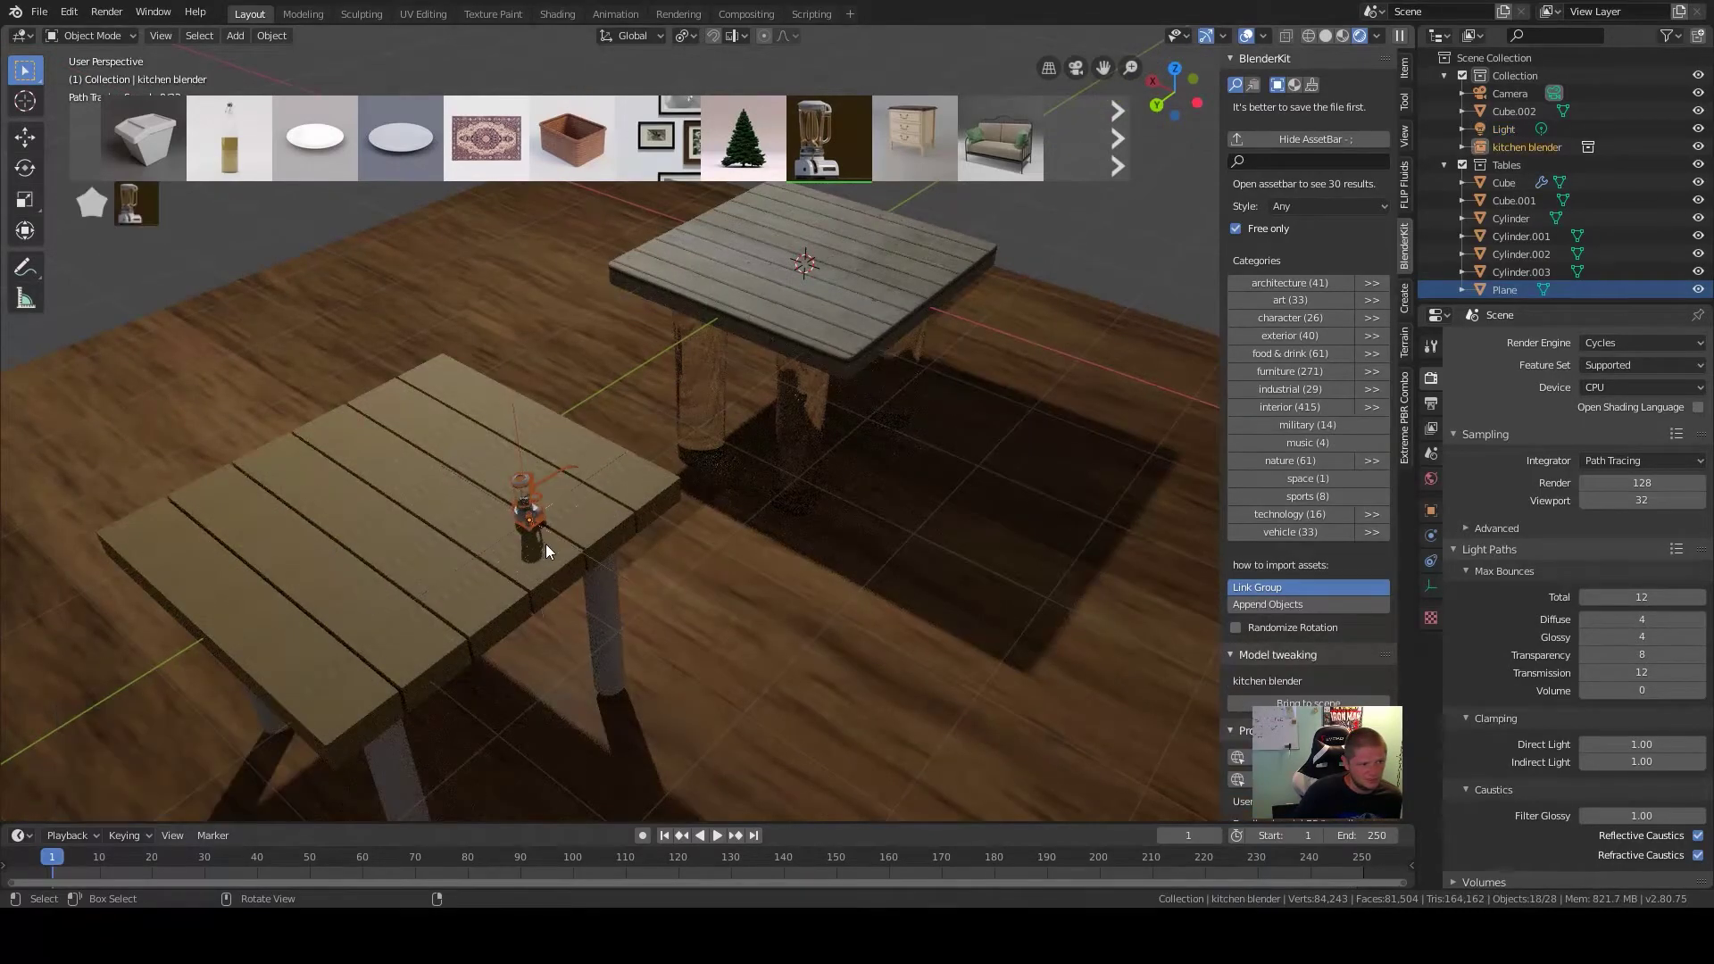
pyautogui.press('s')
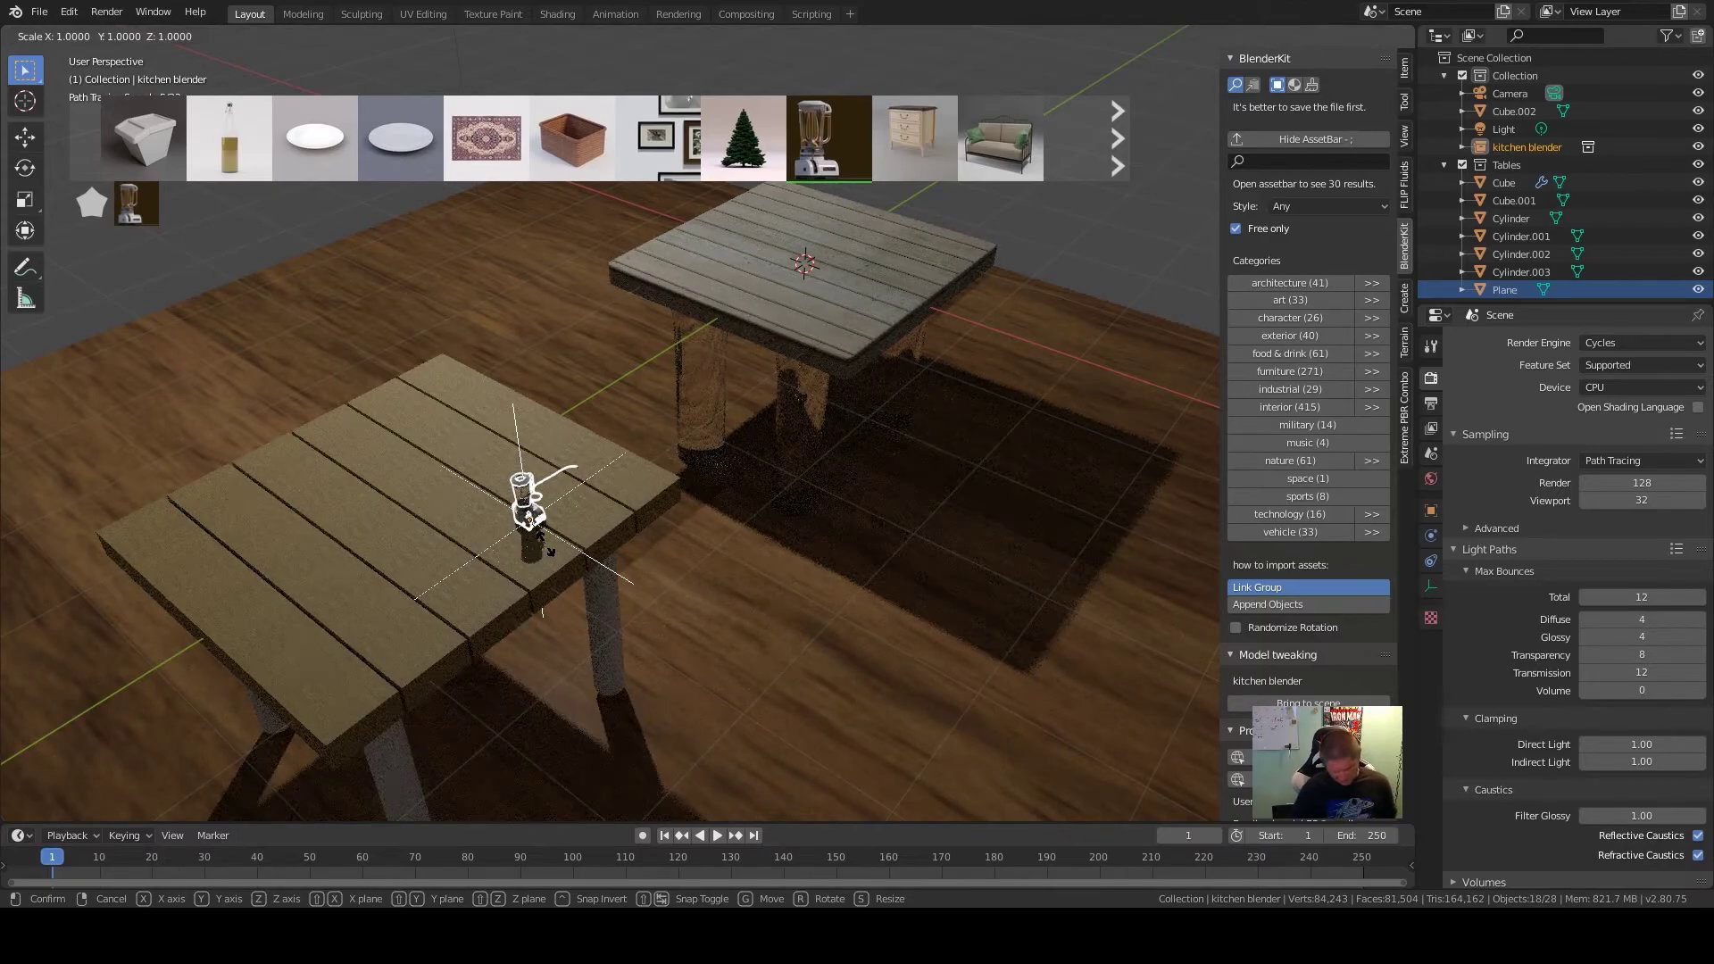
pyautogui.press('1')
pyautogui.press('0')
pyautogui.press('Return')
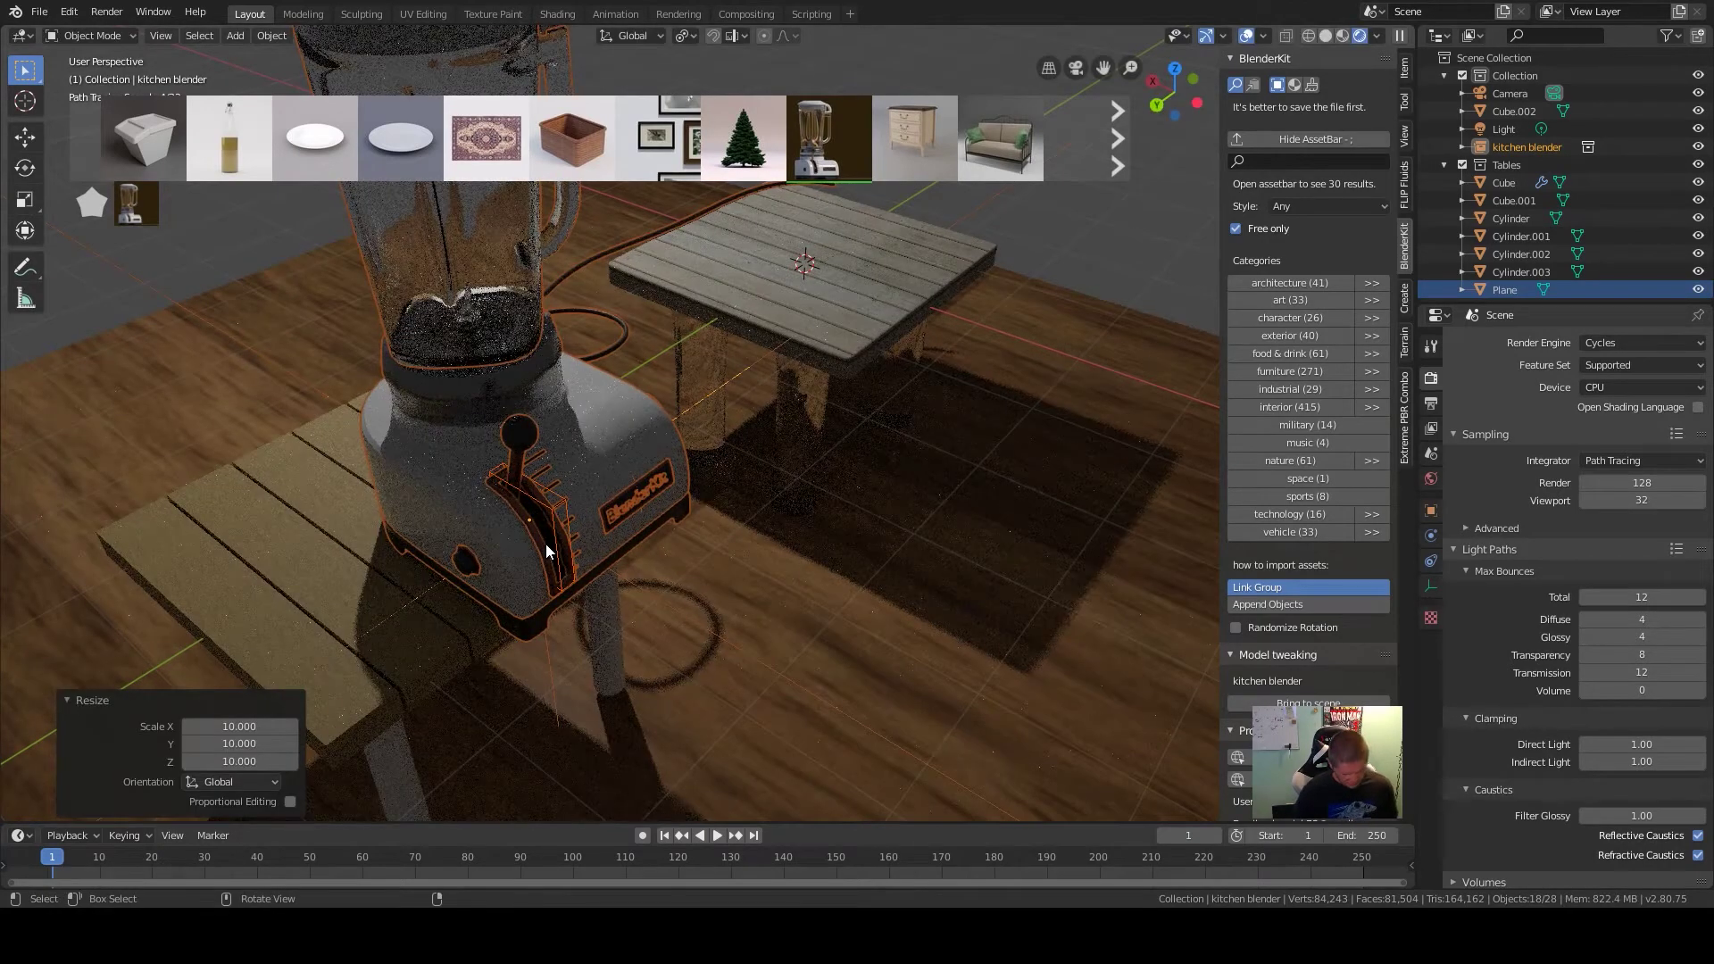
# Scale the enlarged kitchen blender down by a factor of 0.5
pyautogui.press('.')
pyautogui.press('s')
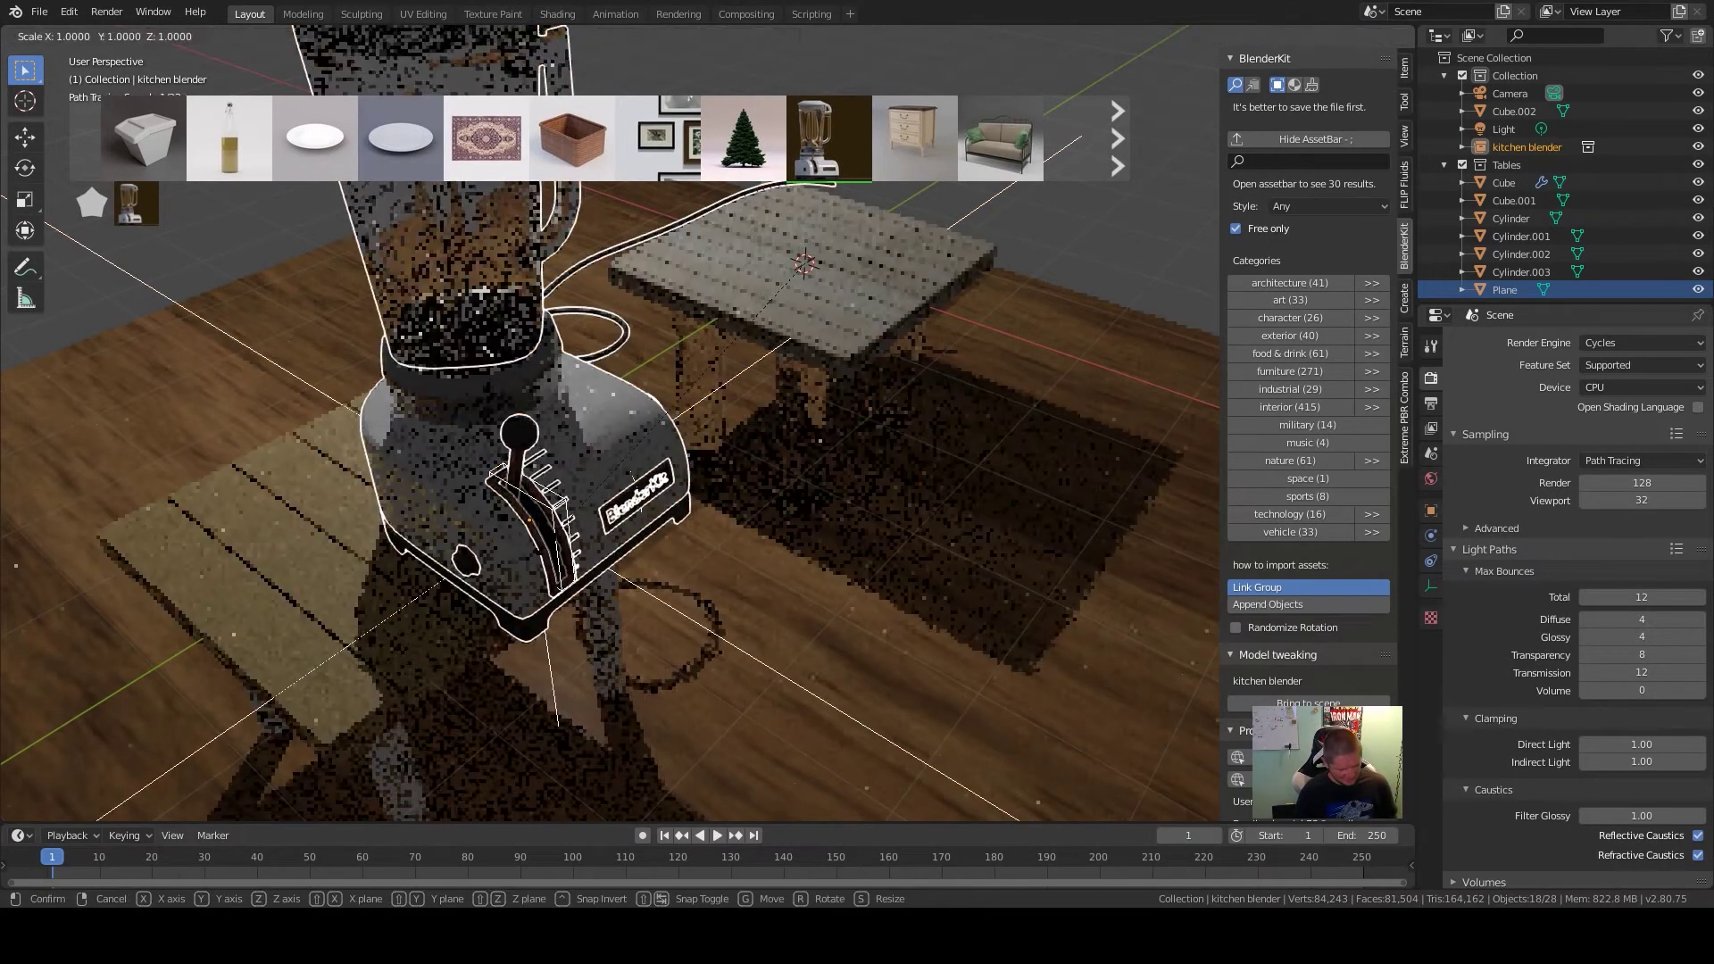
pyautogui.press('.')
pyautogui.press('5')
pyautogui.press('Return')
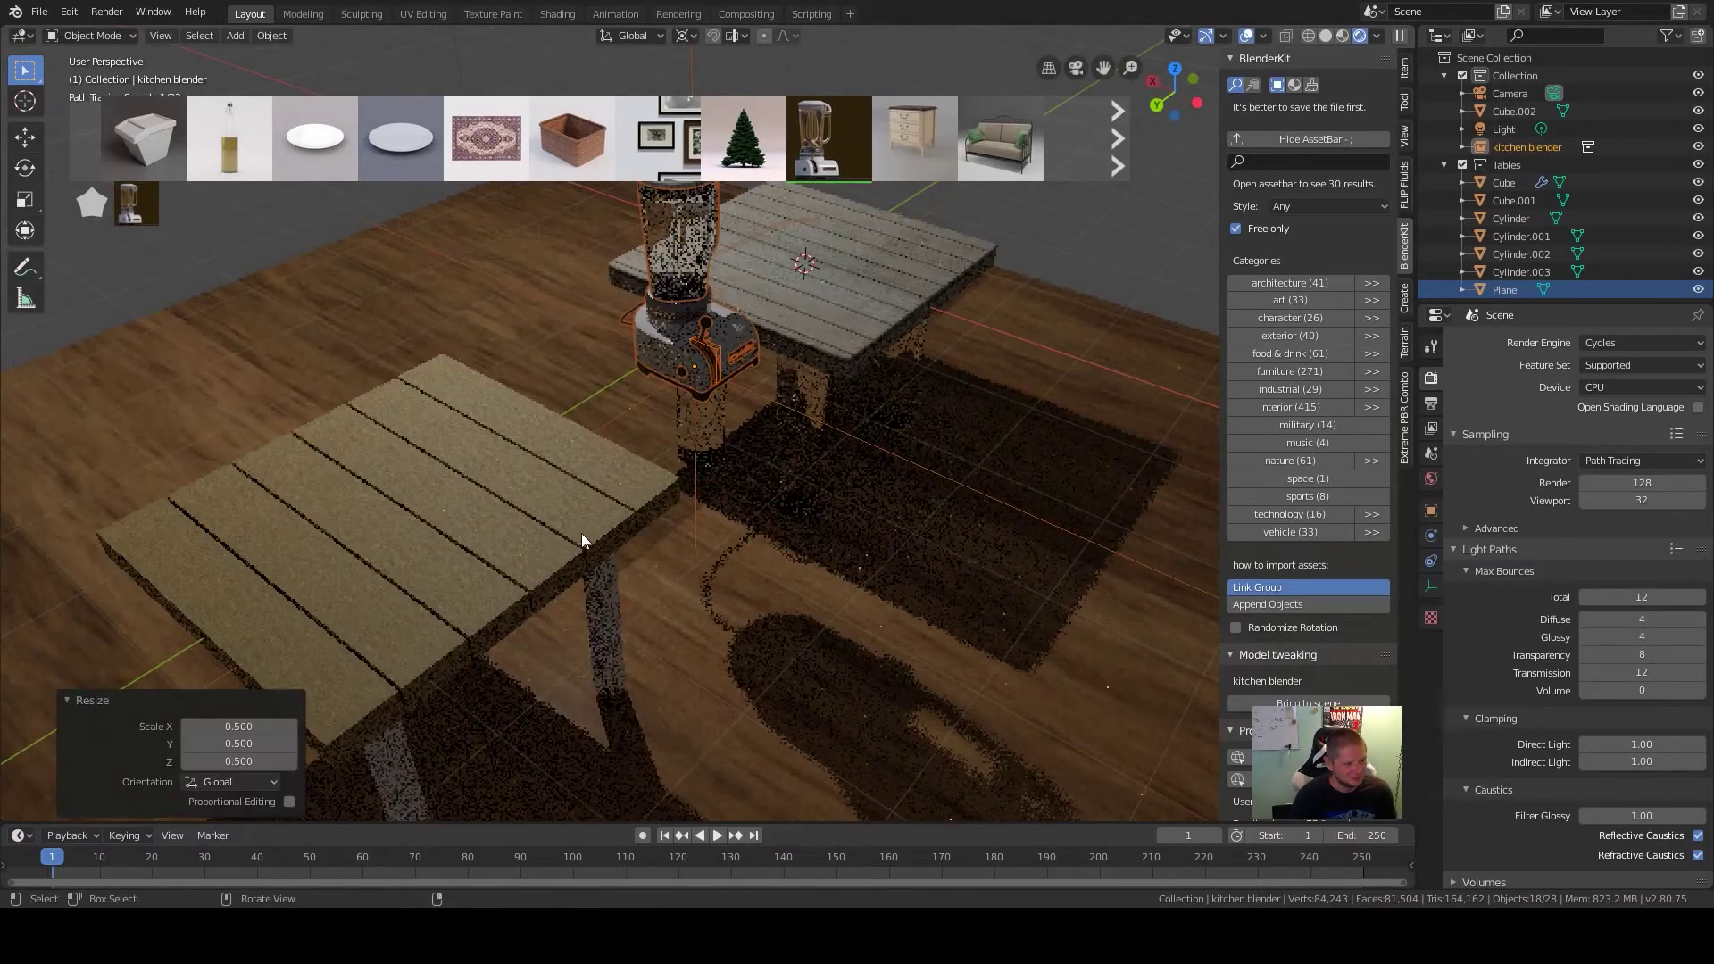
# Move the kitchen blender onto the plank tabletop with the cardboard material, raising it 0.78 m and adjusting its X position to rest there
pyautogui.press('g')
pyautogui.click(694, 570)
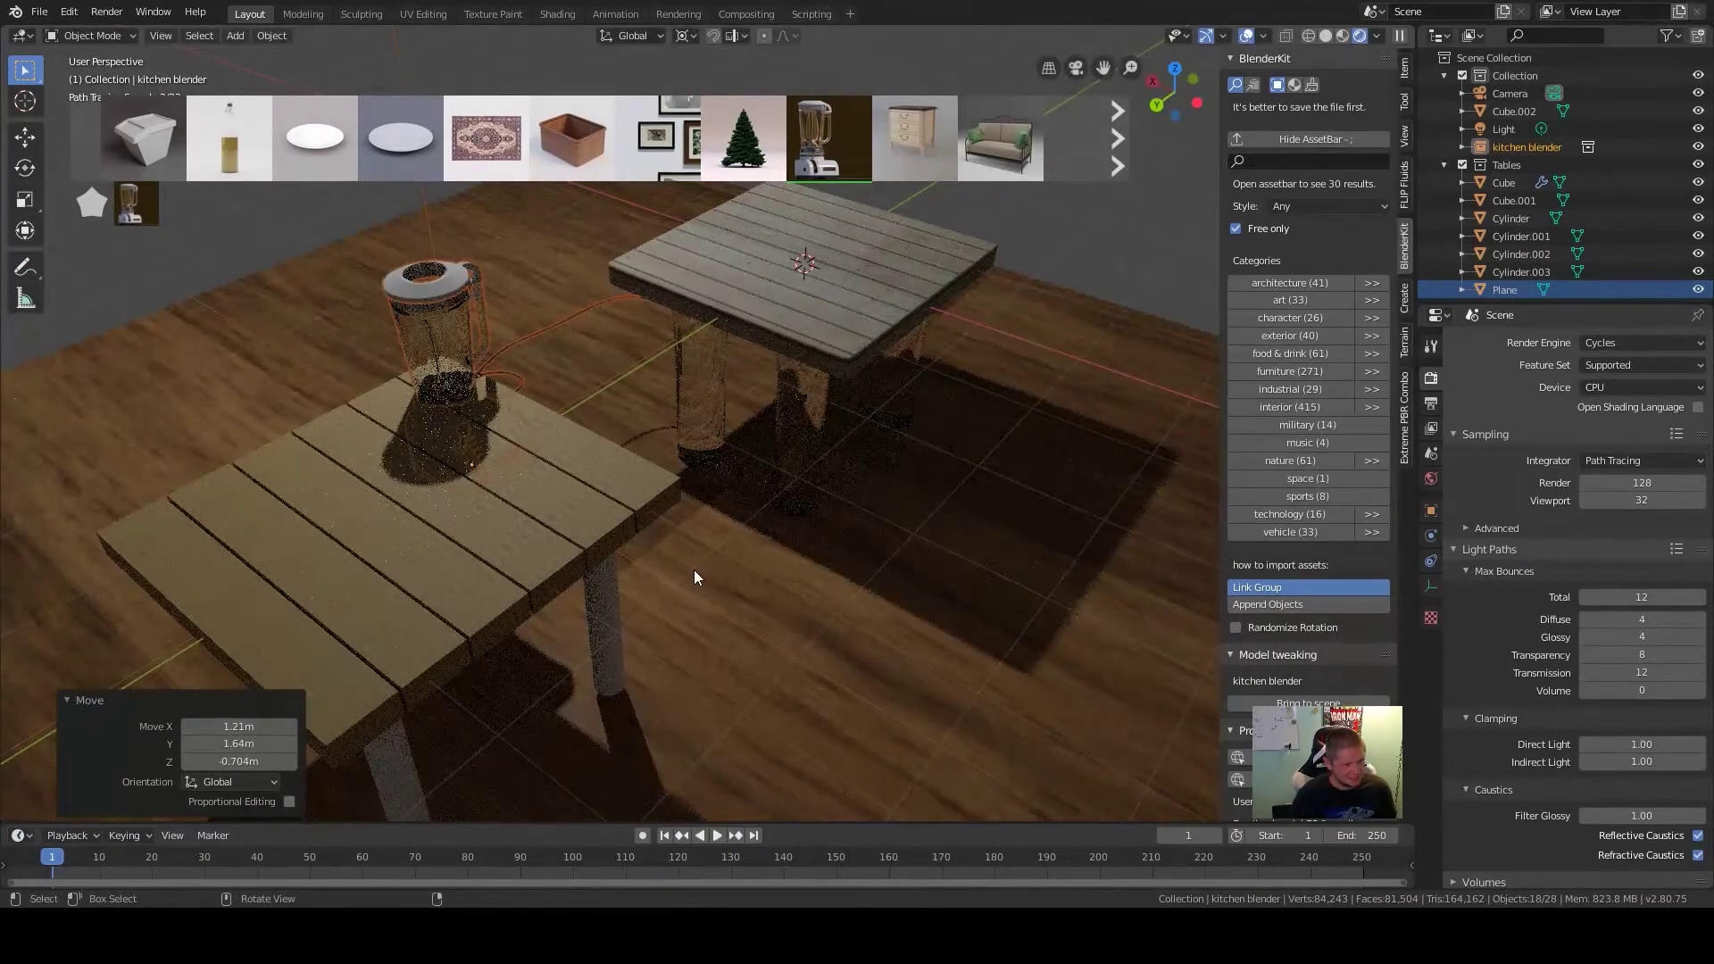
pyautogui.press('KP_1')
pyautogui.keyDown('shift'); pyautogui.moveTo(945, 509); pyautogui.dragTo(788, 616, button='middle'); pyautogui.keyUp('shift')
pyautogui.press('g')
pyautogui.press('z')
pyautogui.press('x')
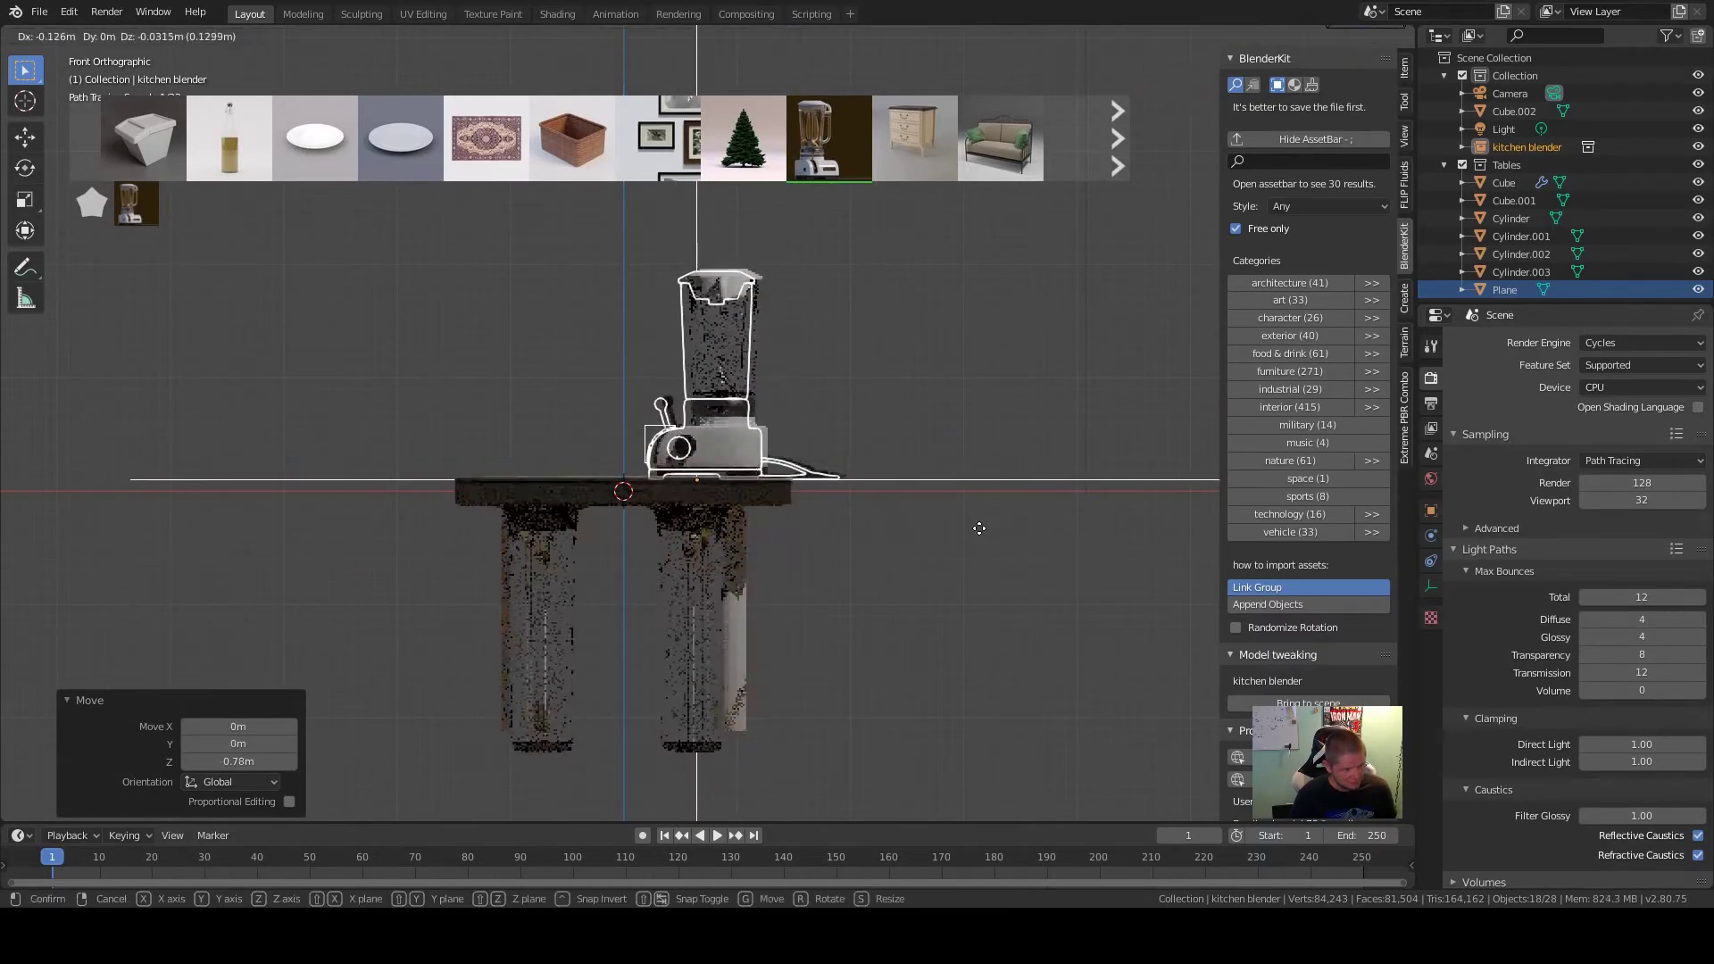
pyautogui.press('Return')
pyautogui.moveTo(973, 463); pyautogui.dragTo(560, 549, button='middle')
pyautogui.scroll(-2, 833, 550)
pyautogui.click(760, 532)
# Place the bench model from the BlenderKit interior results in the scene, beside the two tables
pyautogui.scroll(4, 760, 532)
pyautogui.scroll(3, 652, 577)
pyautogui.moveTo(652, 577); pyautogui.dragTo(732, 514, button='middle')
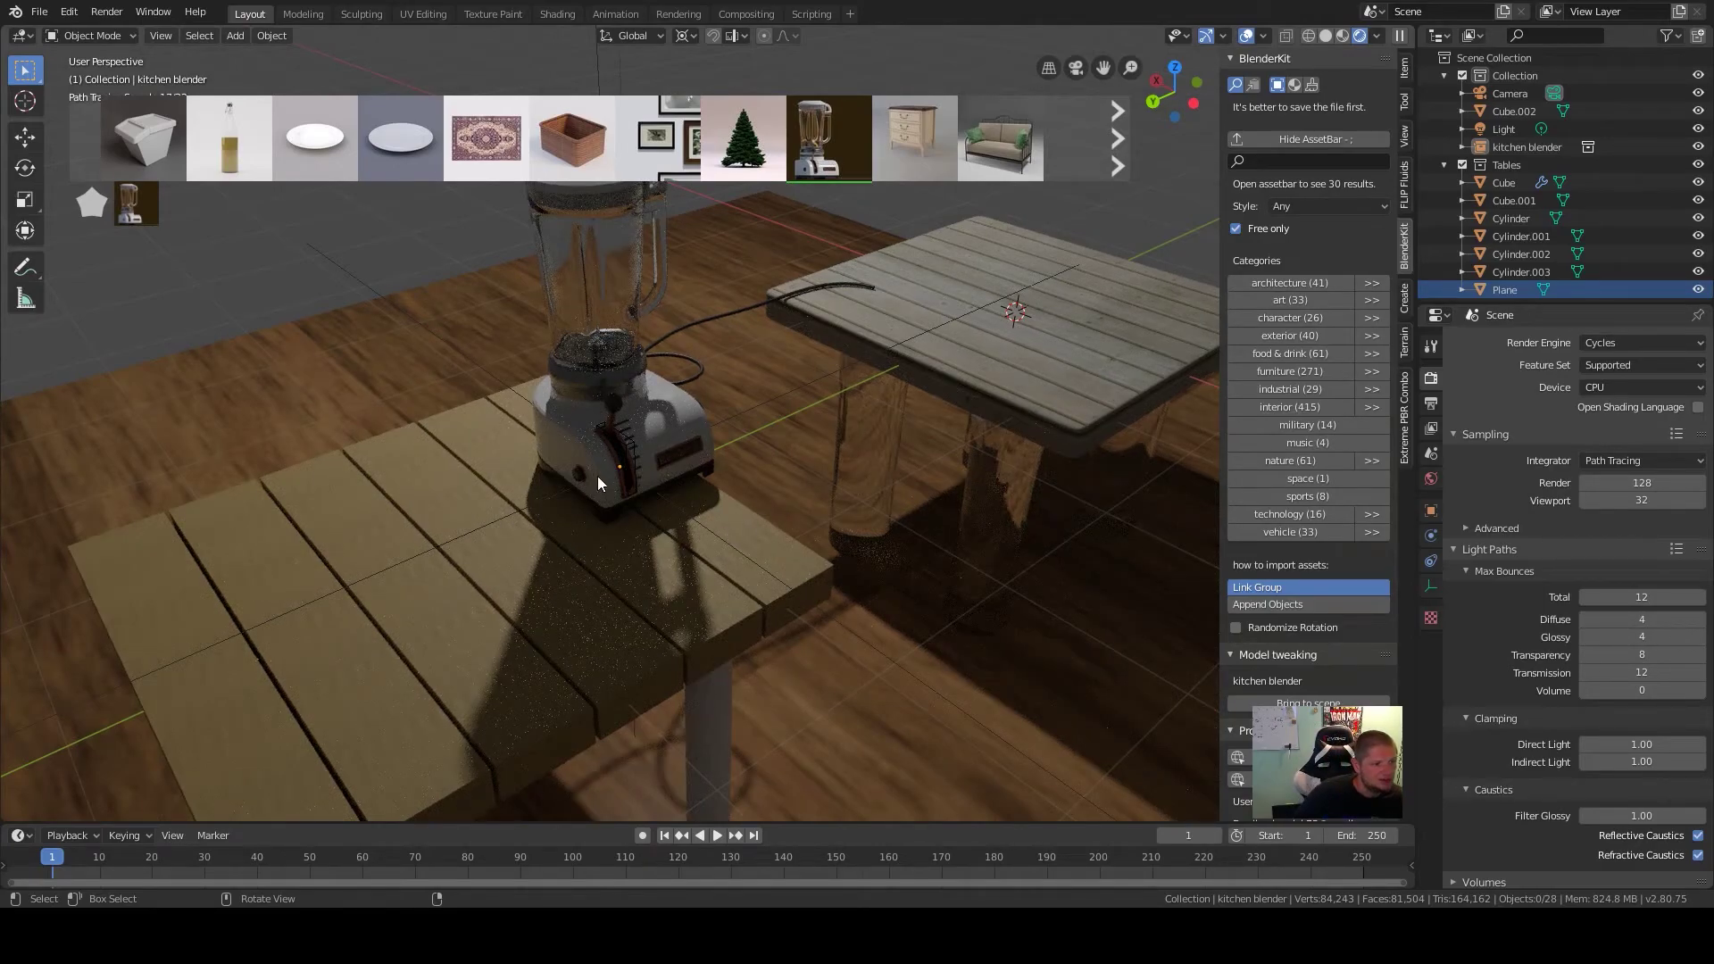
pyautogui.moveTo(586, 441); pyautogui.dragTo(663, 451, button='middle')
pyautogui.moveTo(1016, 118)
pyautogui.moveTo(1016, 118); pyautogui.dragTo(705, 307)
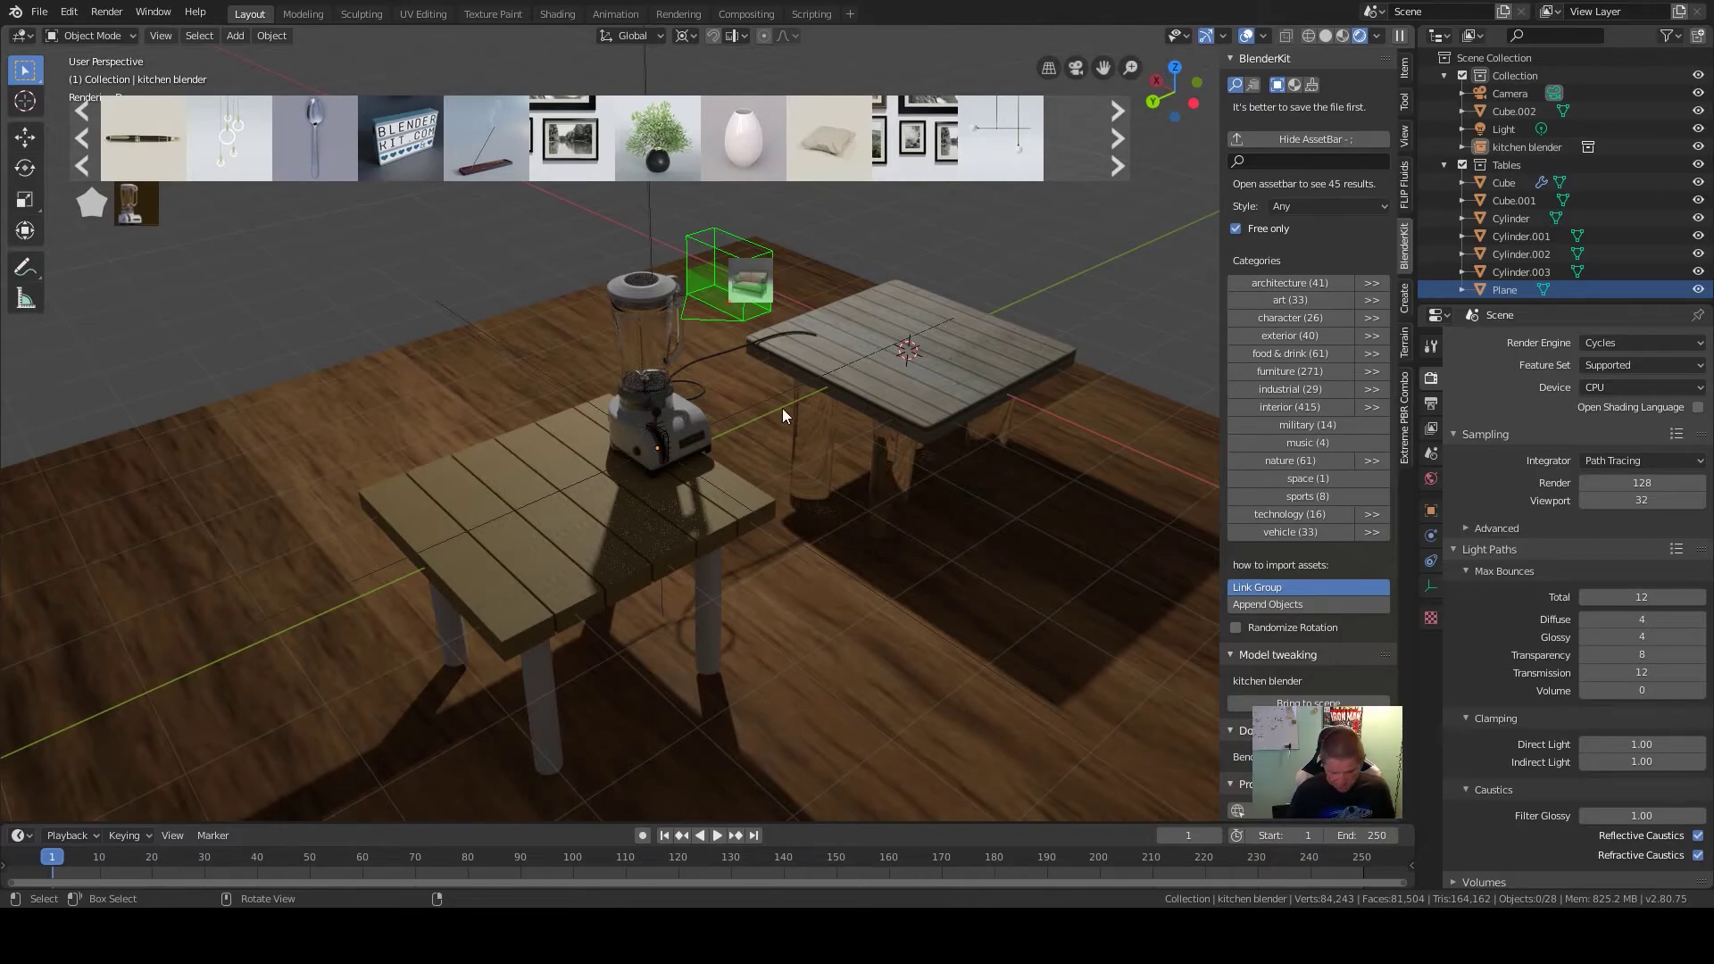
# Reposition the camera with walk navigation so its frame shows the plank table carrying the kitchen blender from above
pyautogui.press('KP_0')
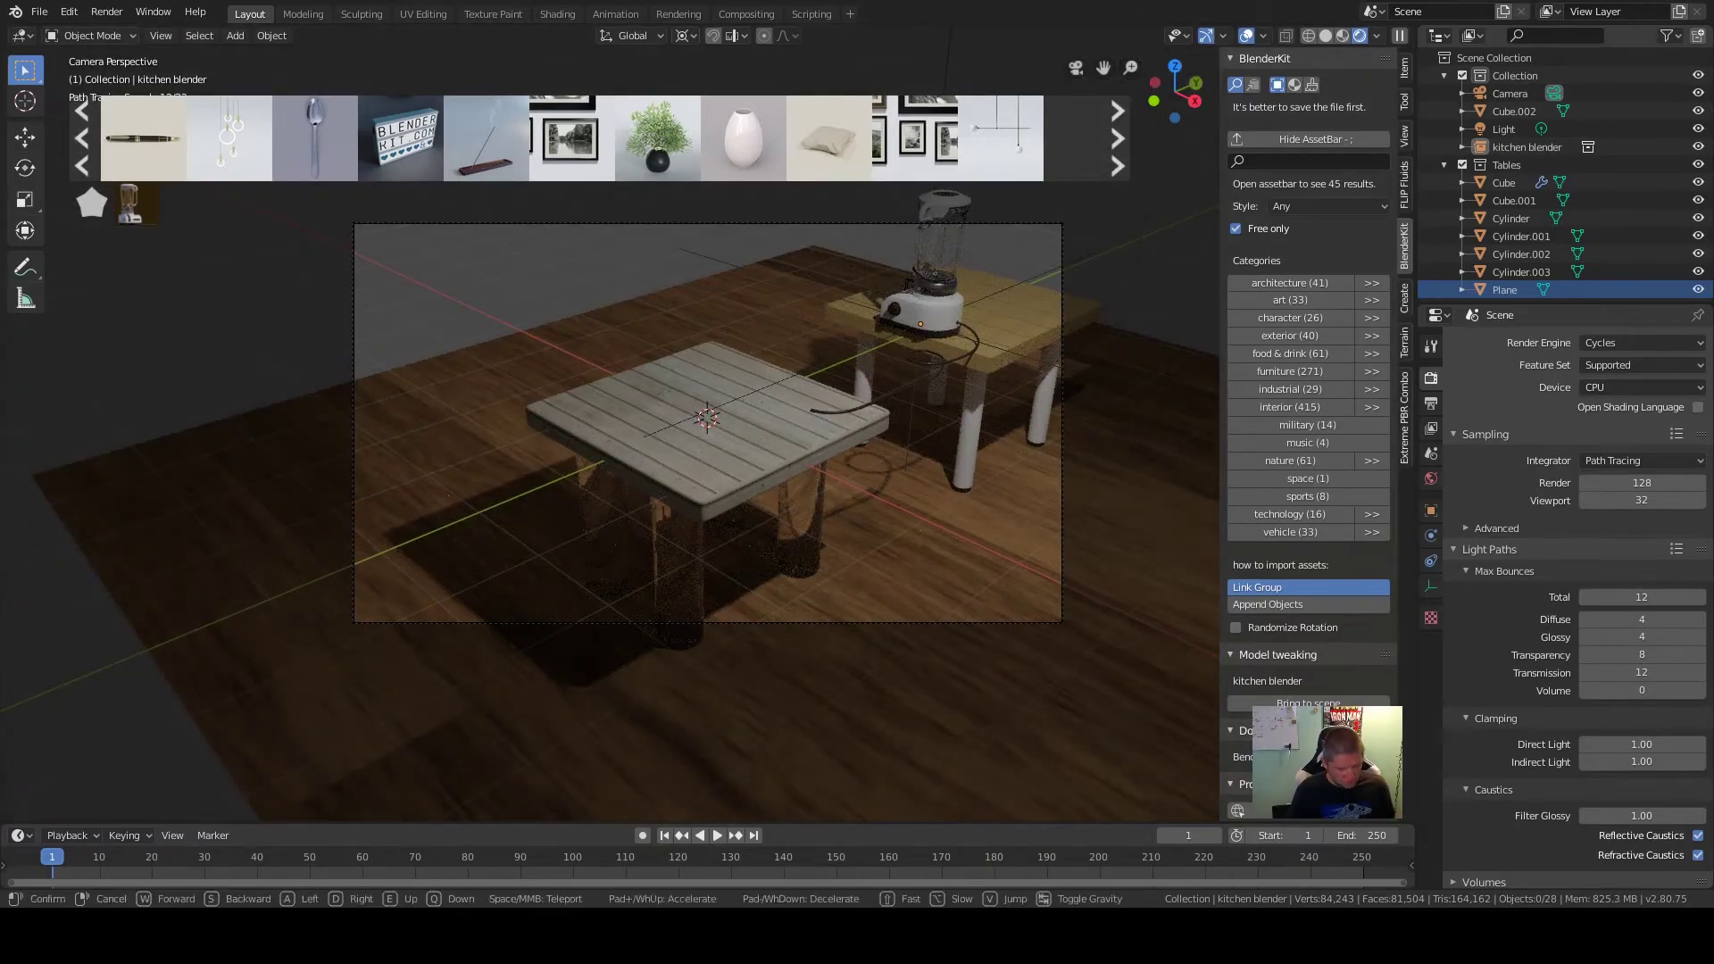
pyautogui.hotkey('shift', '`')
pyautogui.press('s')
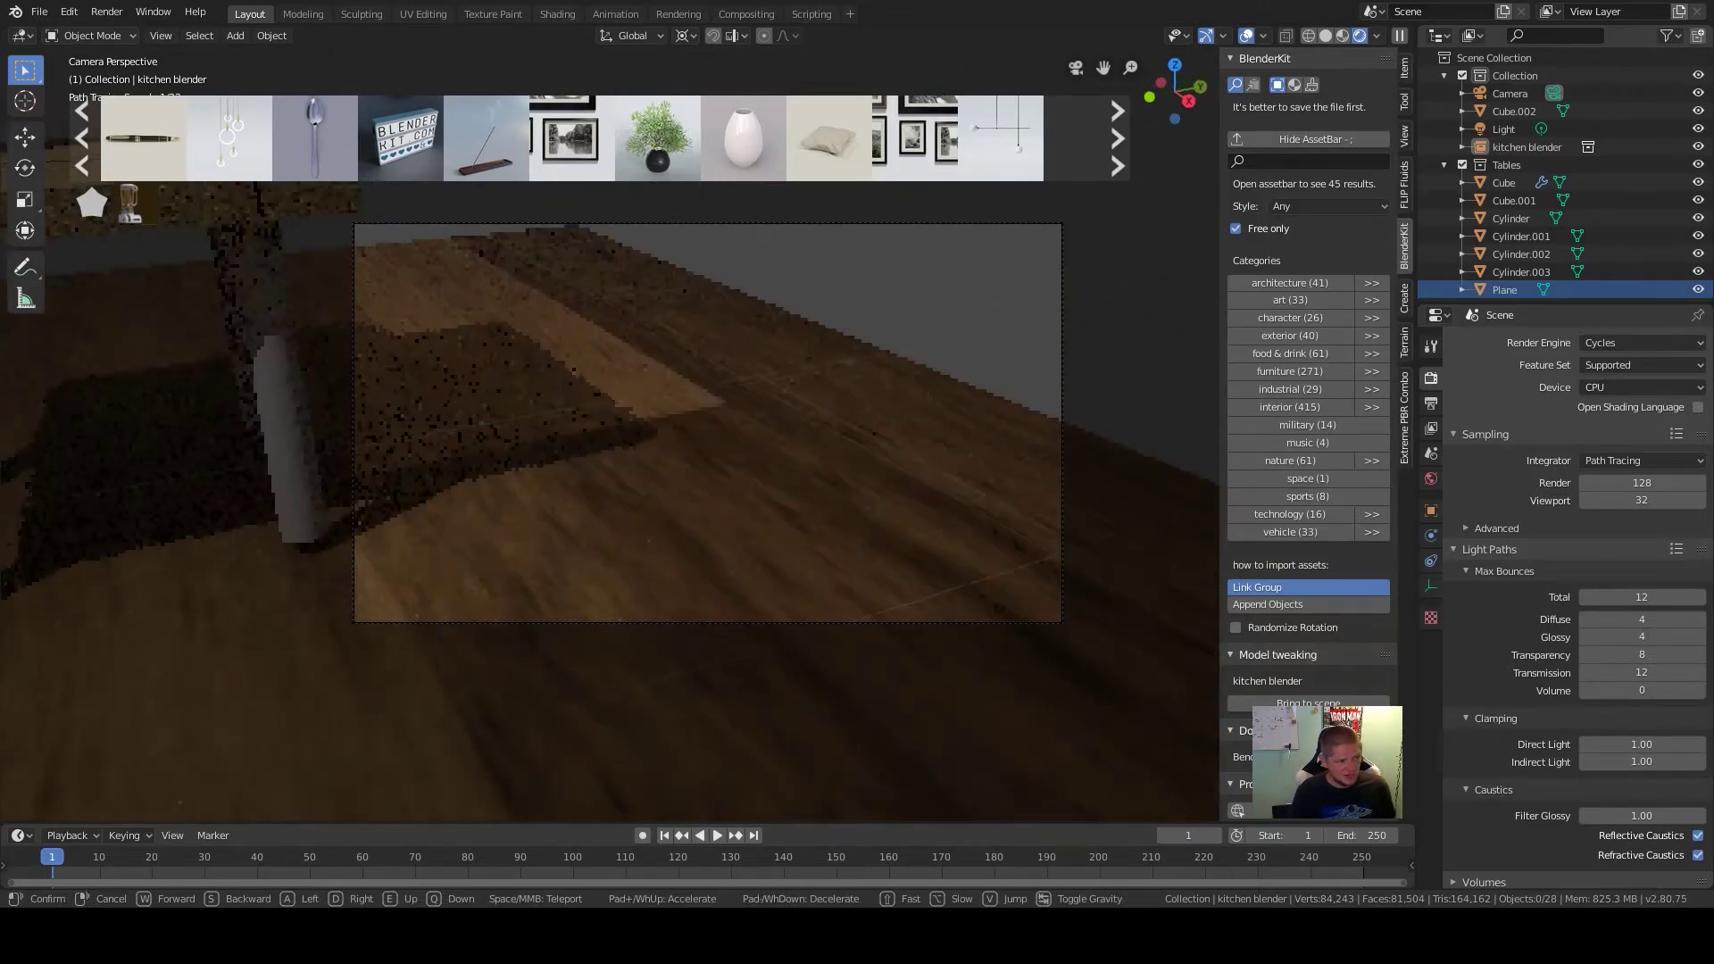
pyautogui.press('w')
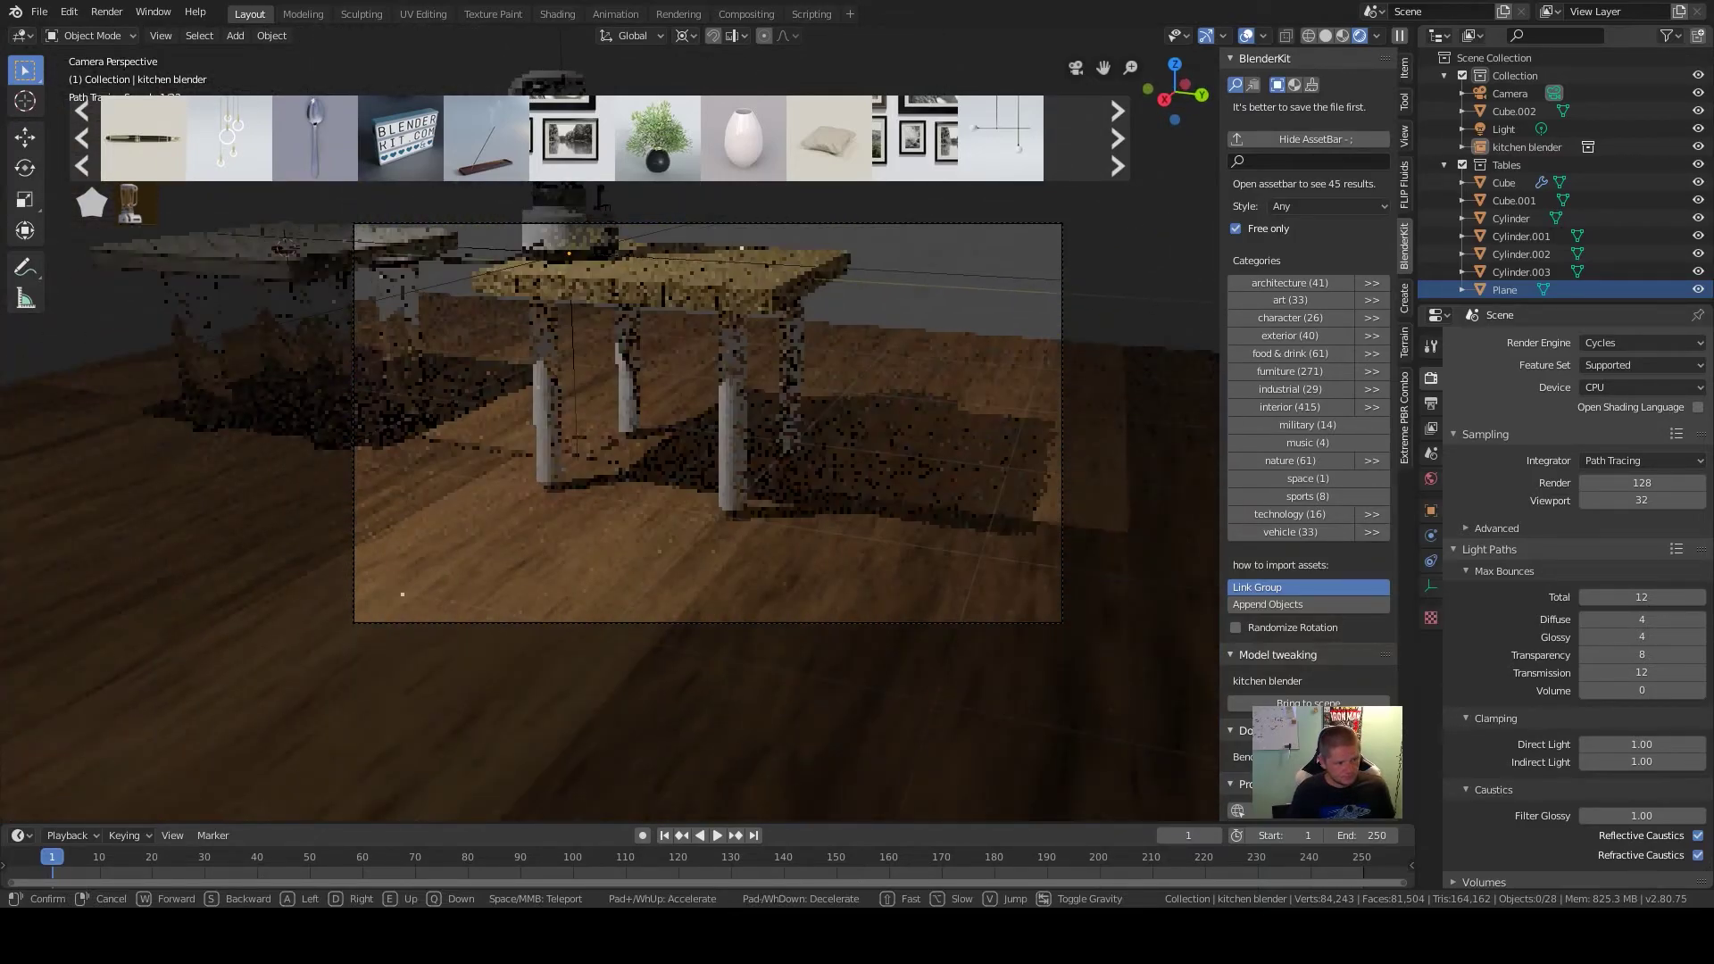
pyautogui.press('e')
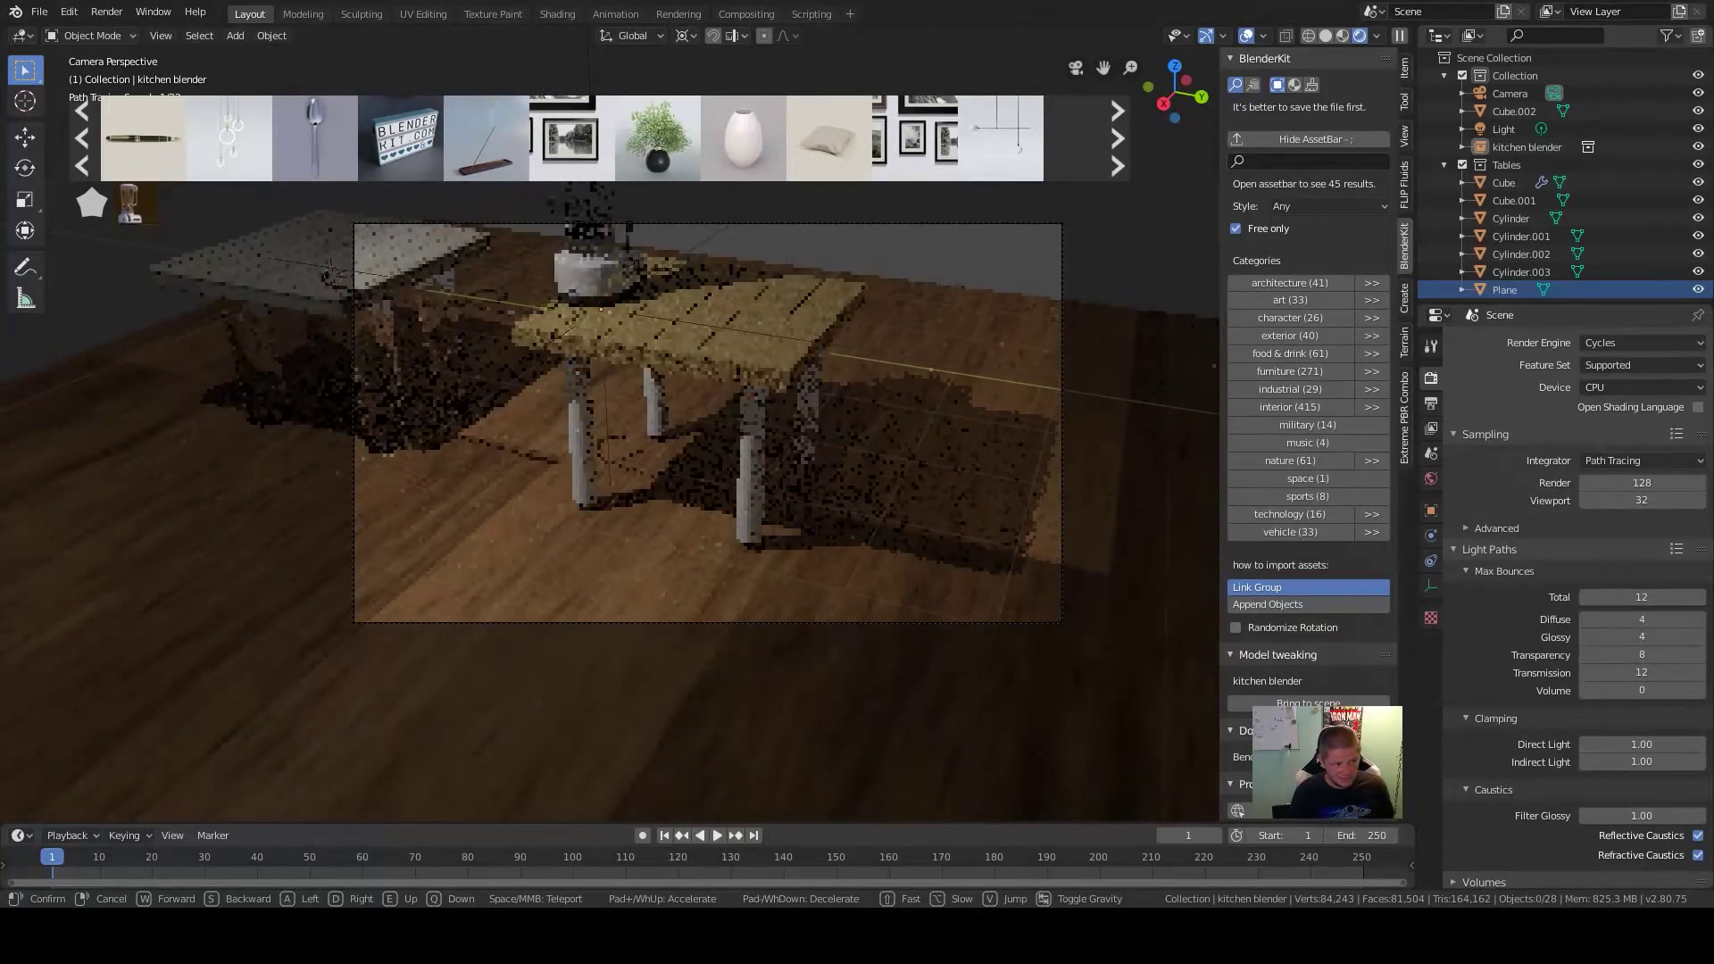
pyautogui.press('w')
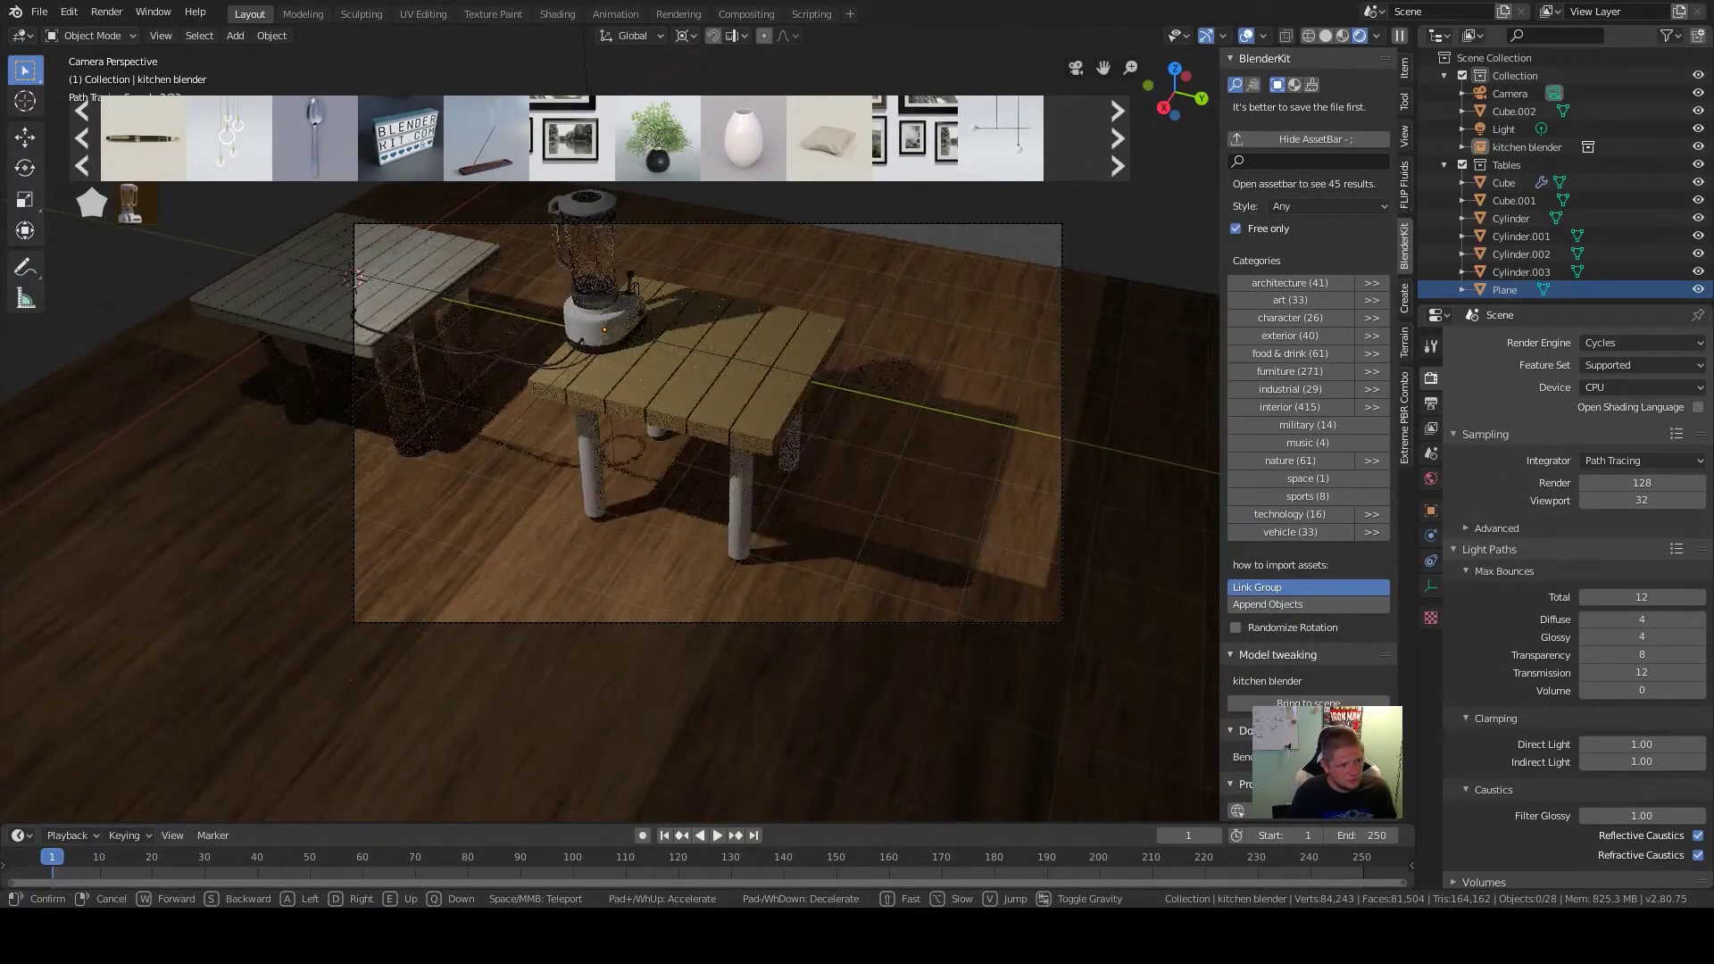
pyautogui.click(709, 423)
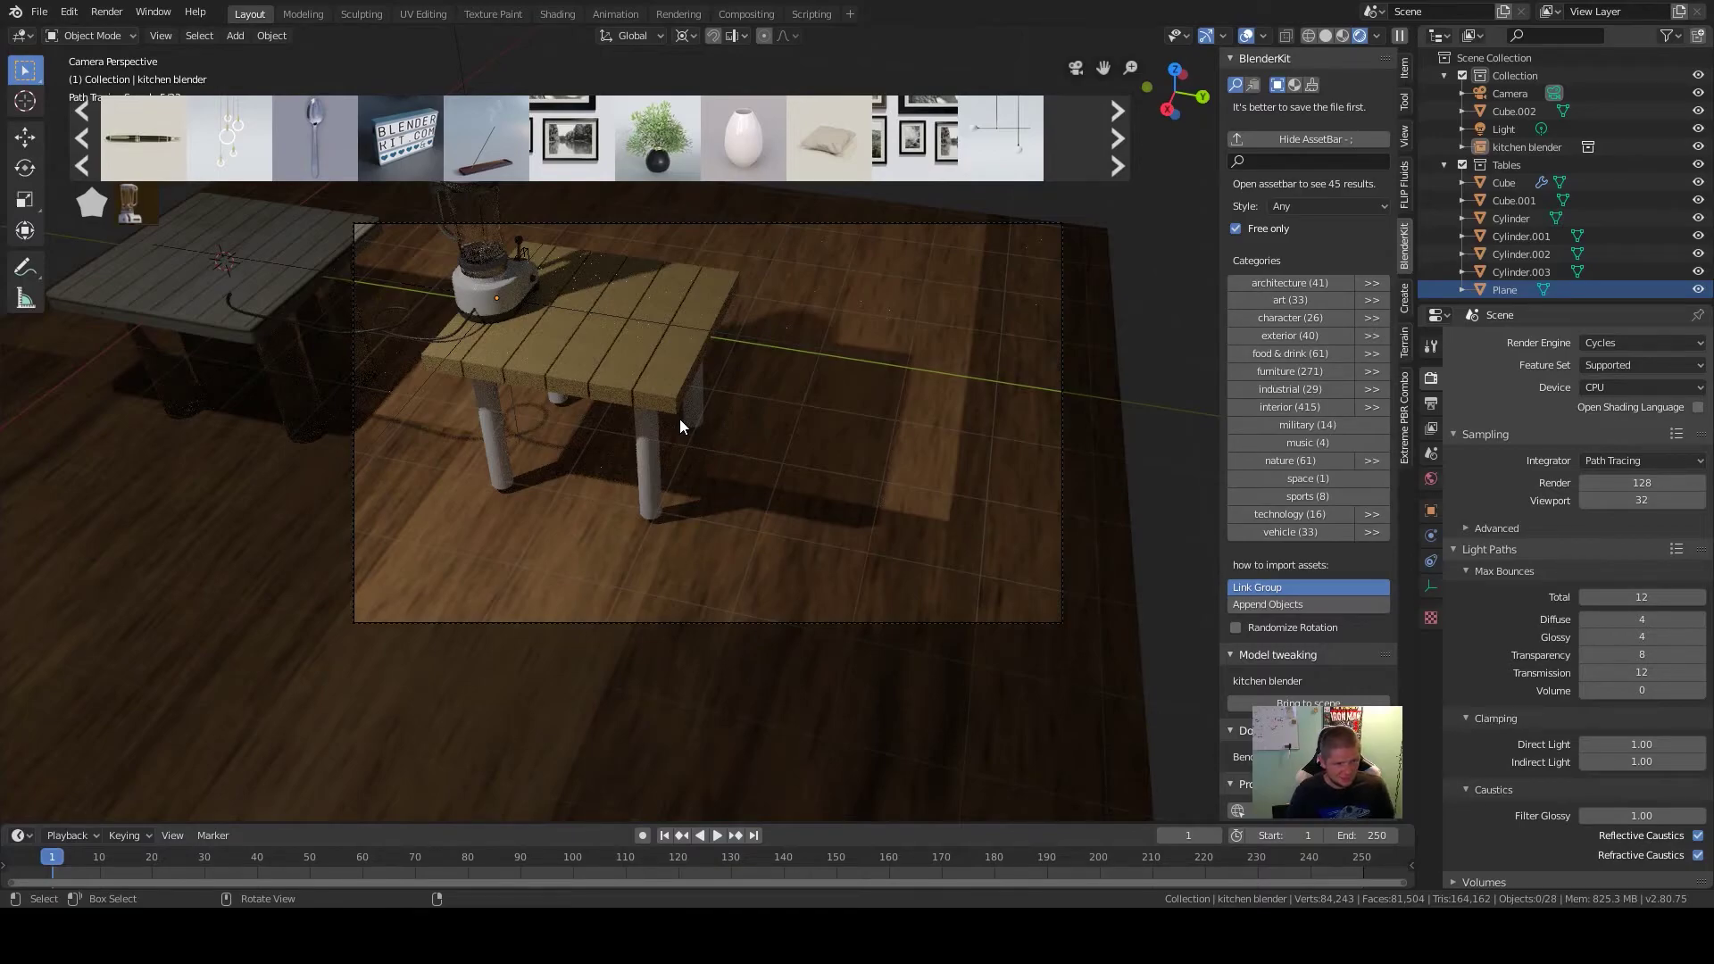
pyautogui.press('Home')
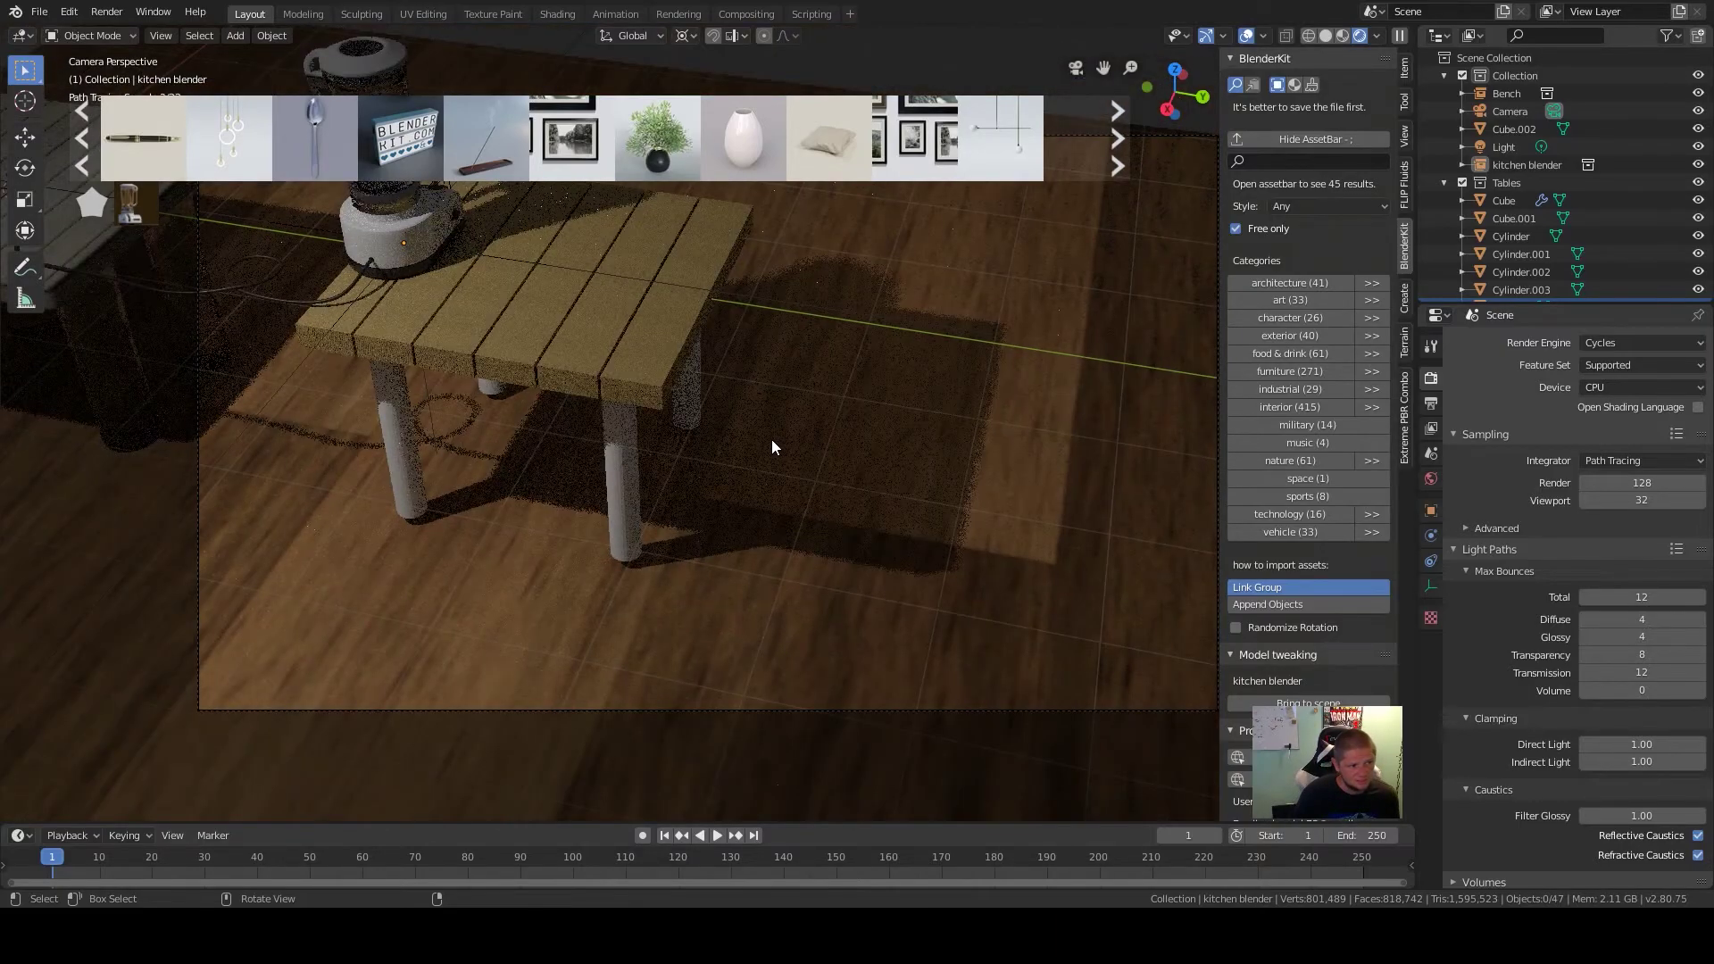
pyautogui.moveTo(783, 425); pyautogui.dragTo(806, 443, button='middle')
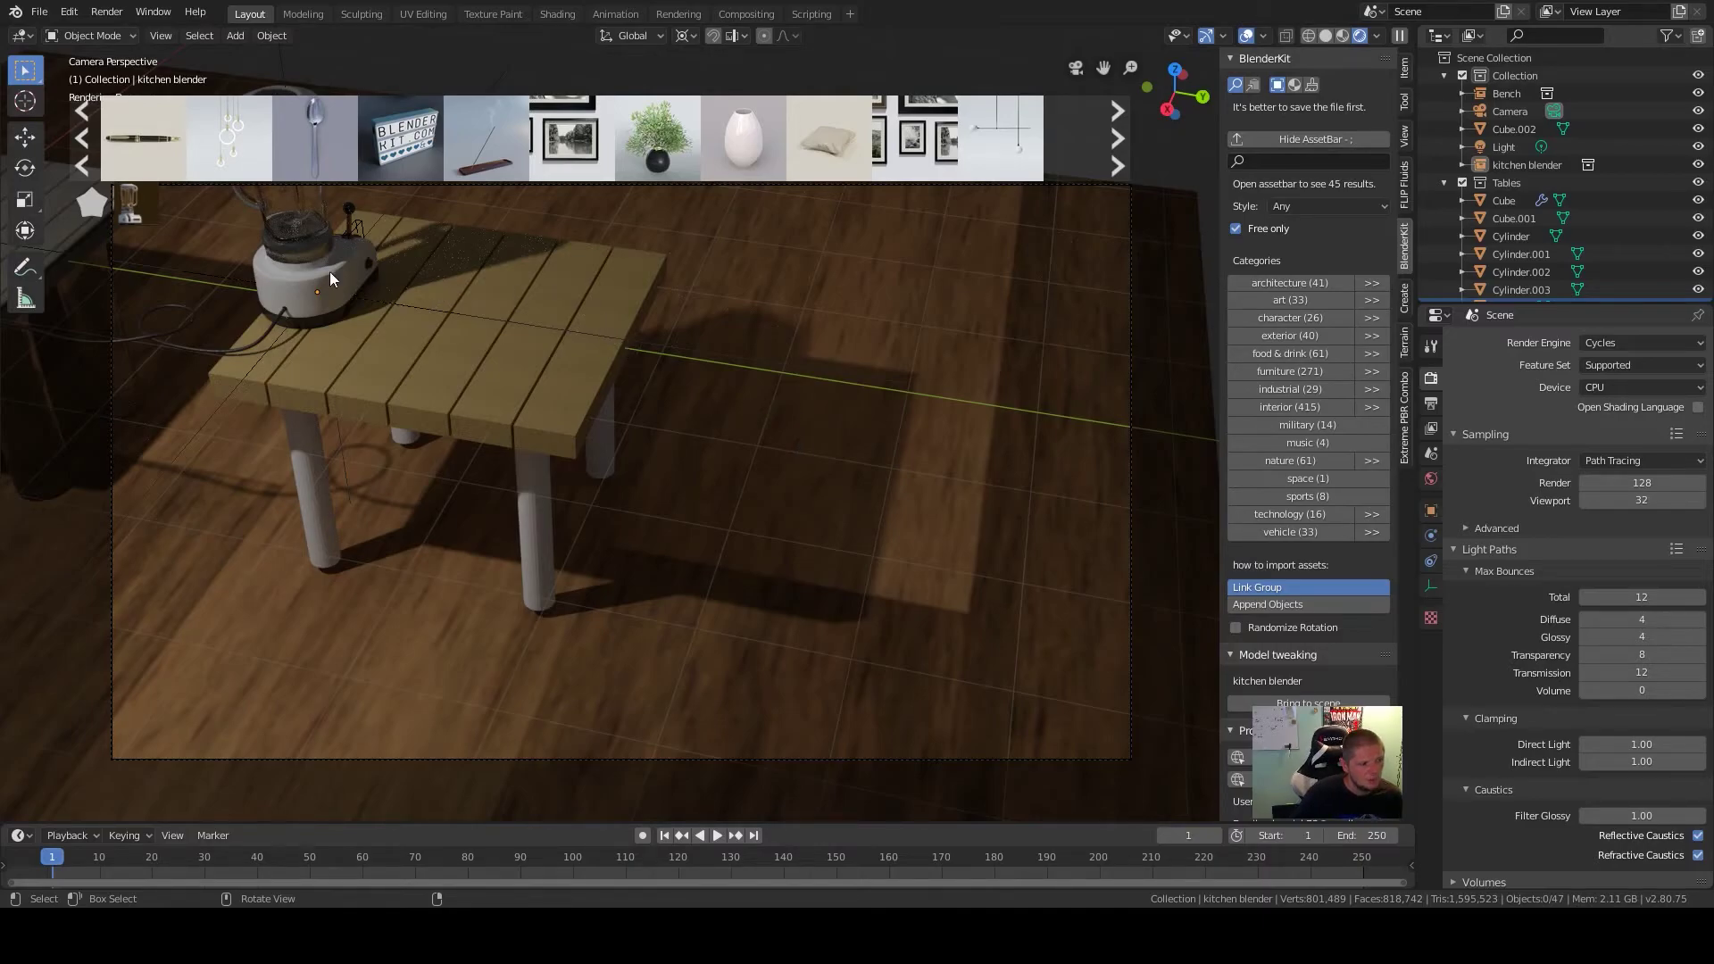
pyautogui.scroll(-1, 507, 320)
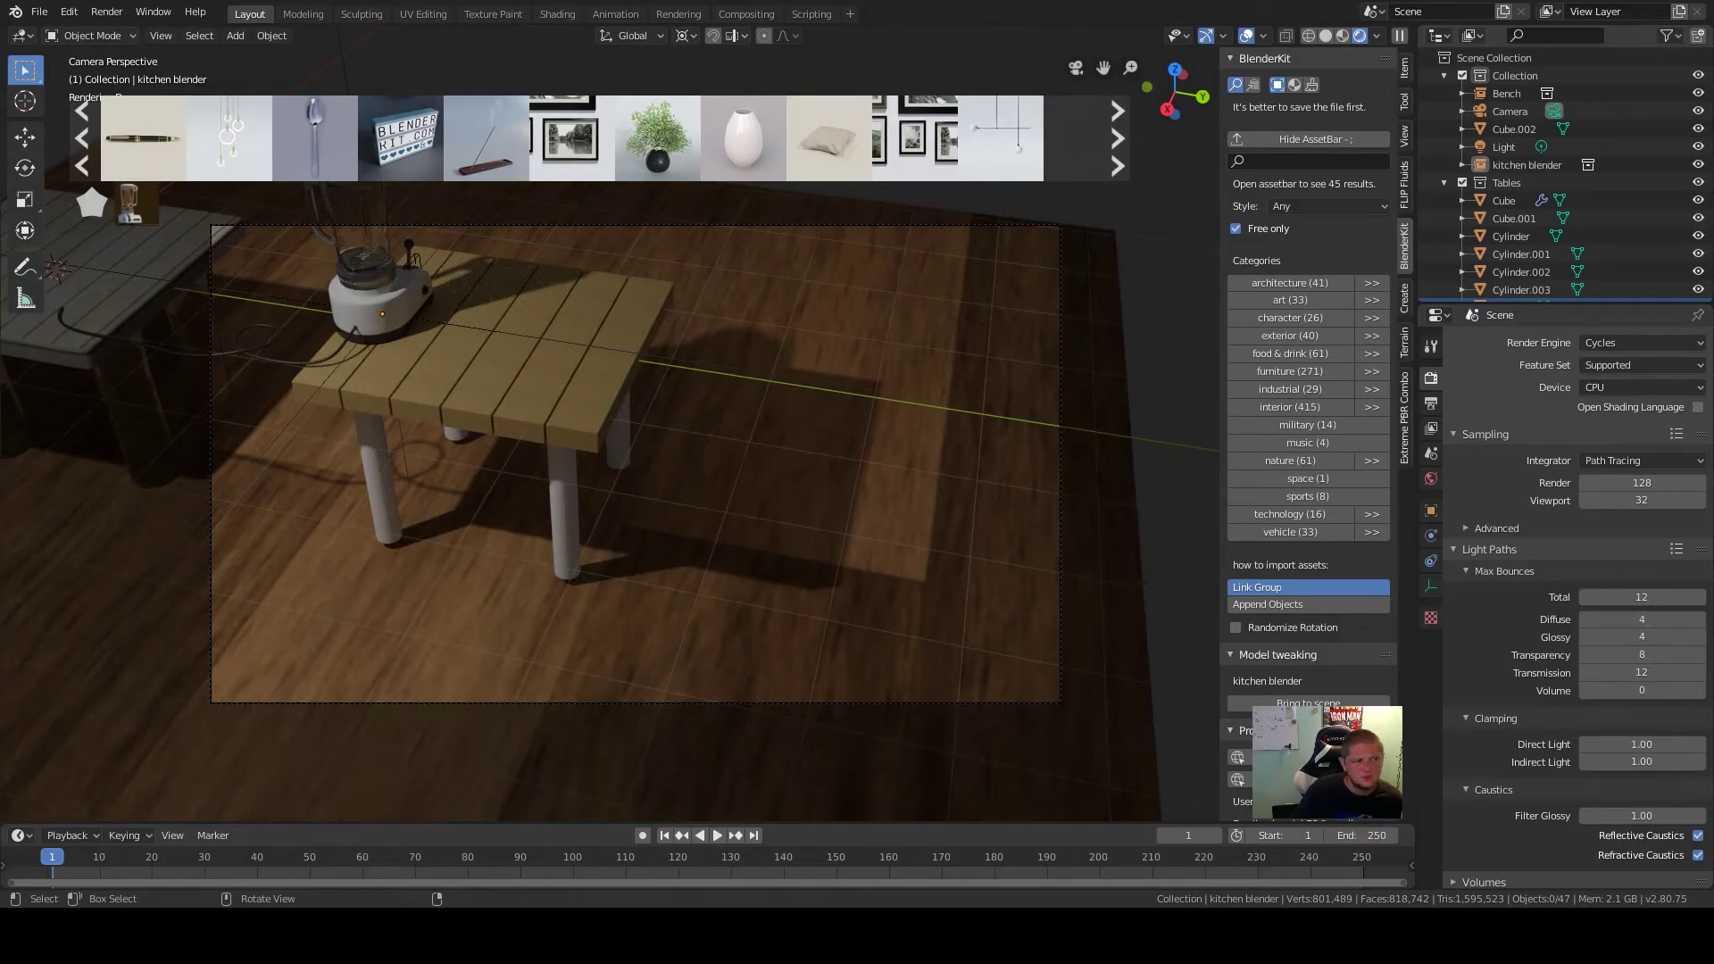
# Select the single-mesh table and switch the viewport to solid shading after checking its wireframe
pyautogui.click(585, 432)
pyautogui.moveTo(565, 560); pyautogui.dragTo(872, 534, button='middle')
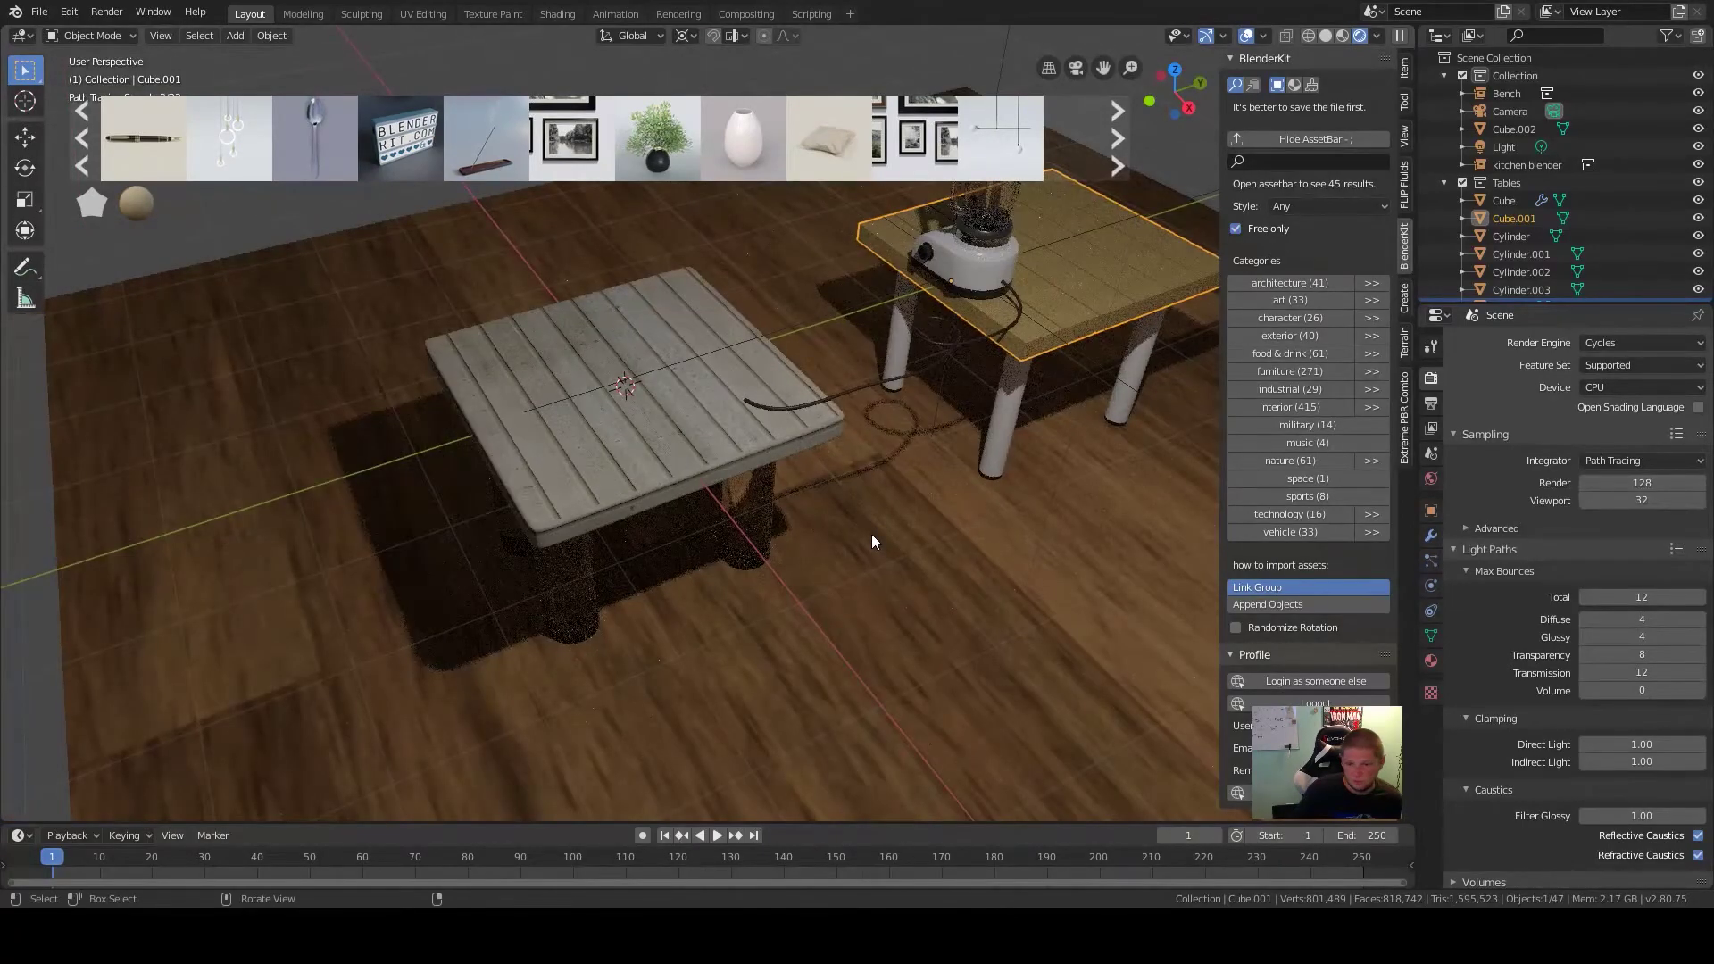
pyautogui.scroll(3, 860, 534)
pyautogui.click(731, 475)
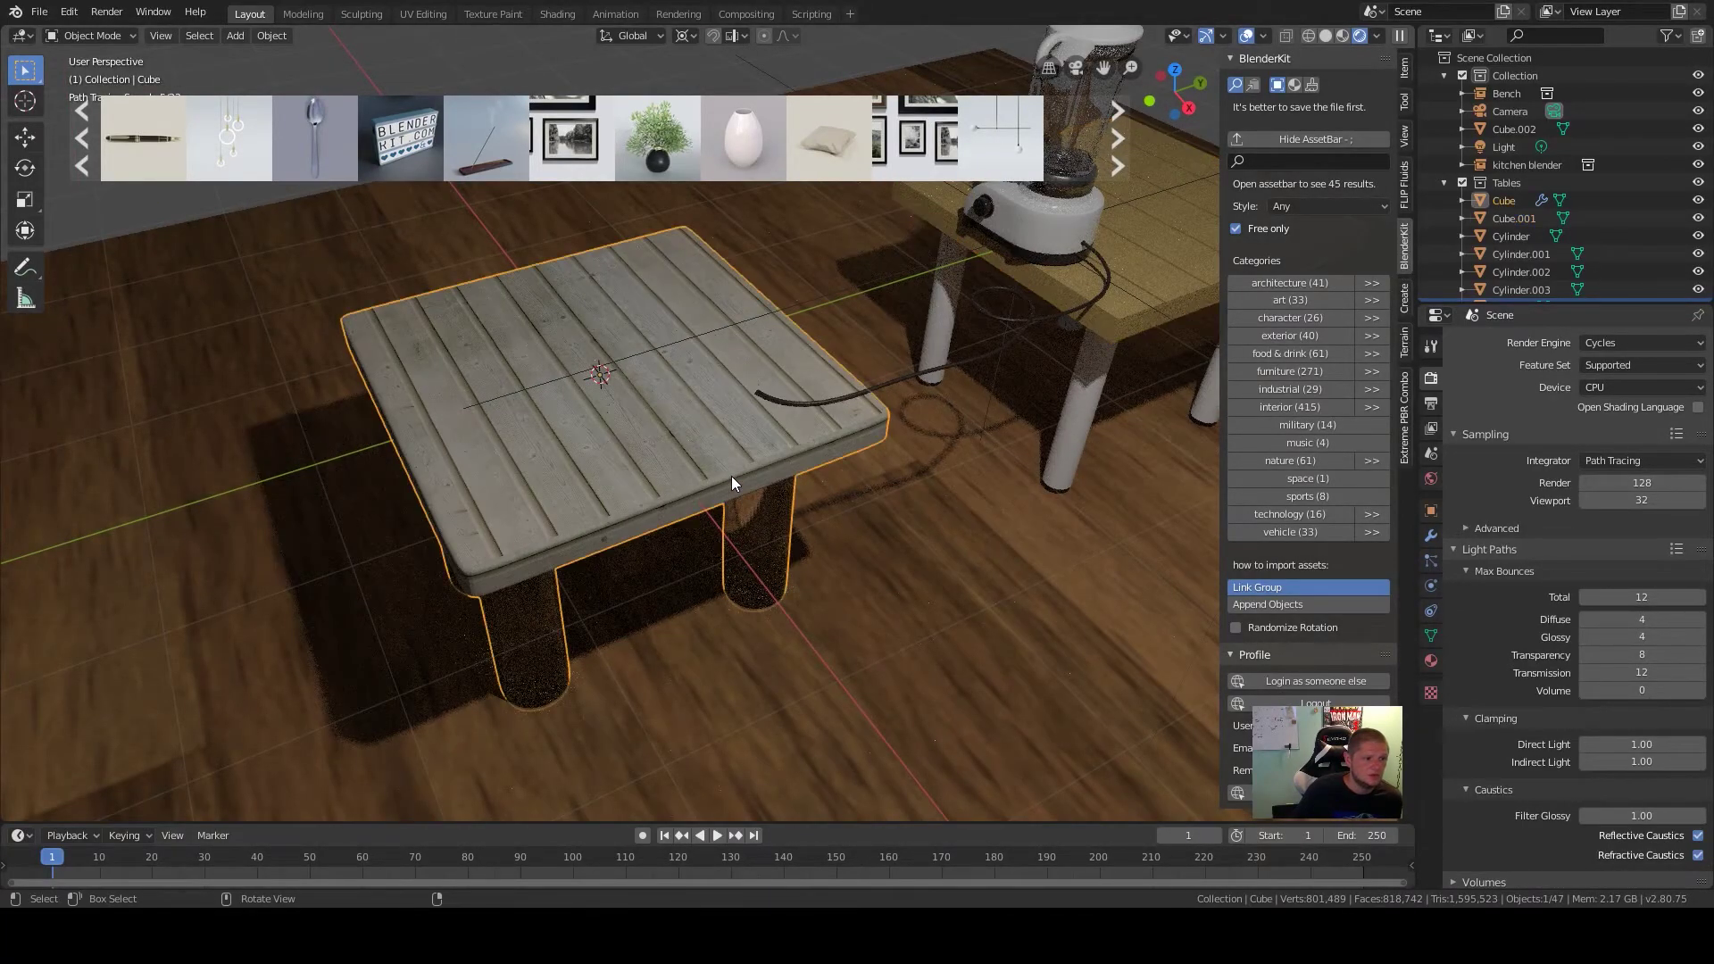
pyautogui.press('Tab')
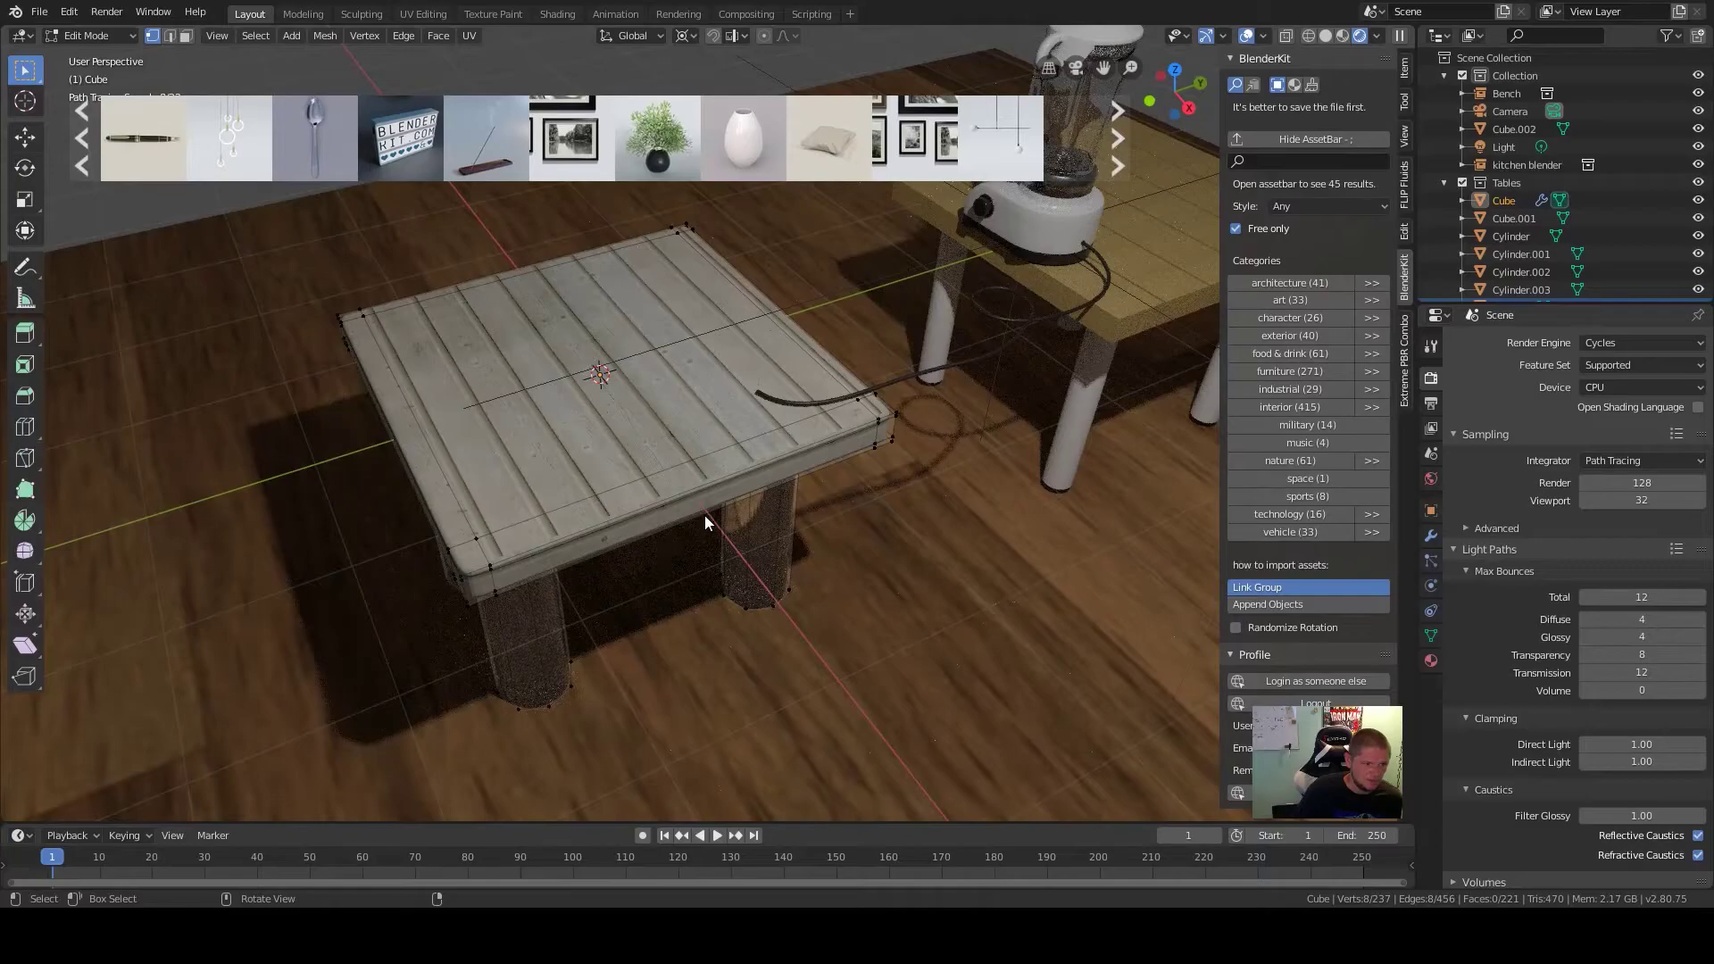
pyautogui.press('Tab')
pyautogui.hotkey('shift', 'z')
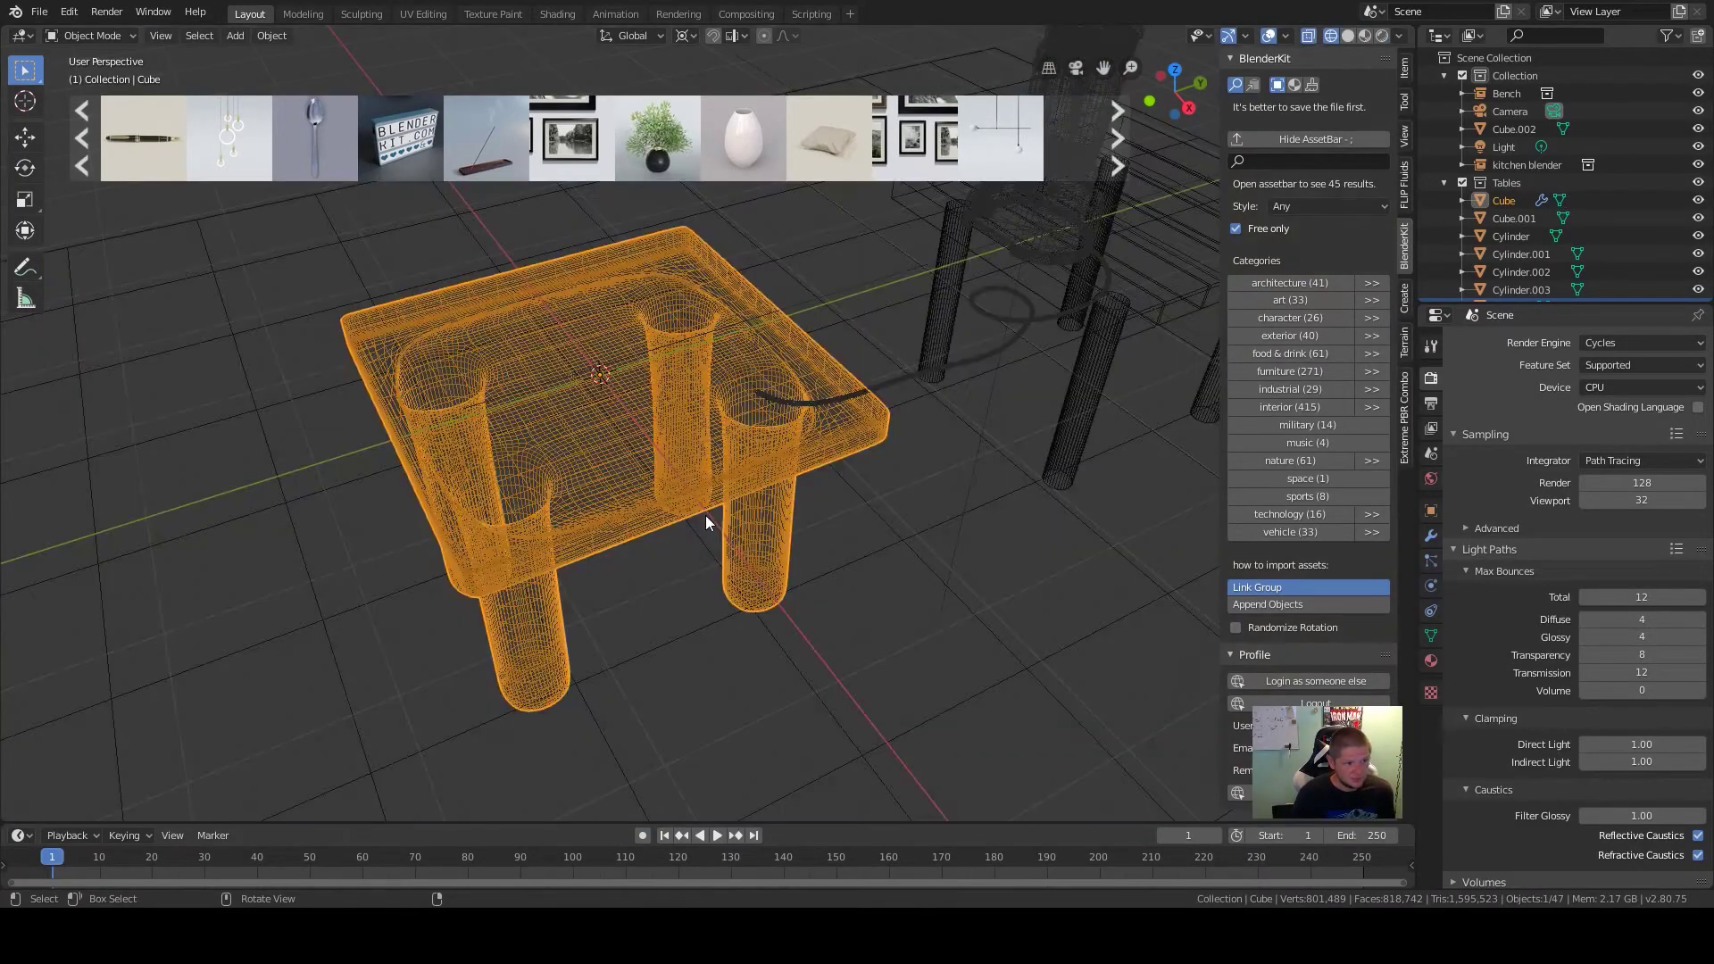
pyautogui.hotkey('shift', 'z')
pyautogui.moveTo(1043, 437); pyautogui.dragTo(950, 438, button='middle')
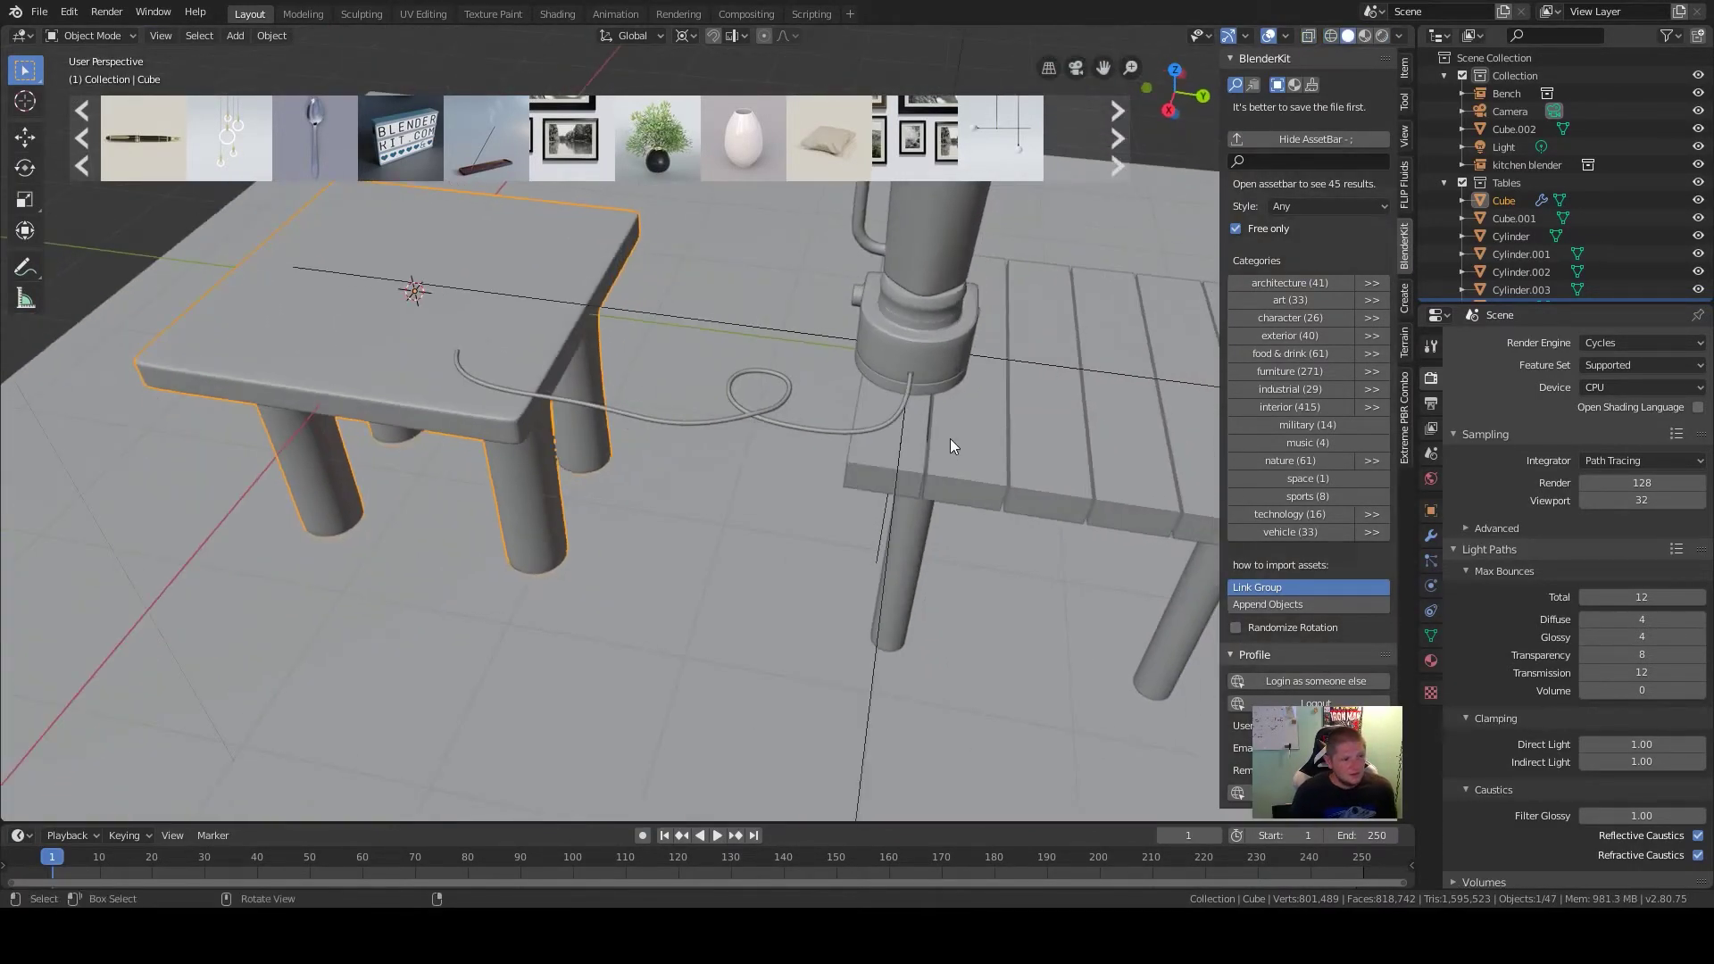
# Set the single-mesh table's subdivision level to 0 and enter Edit Mode on it
pyautogui.hotkey('ctrl', '0')
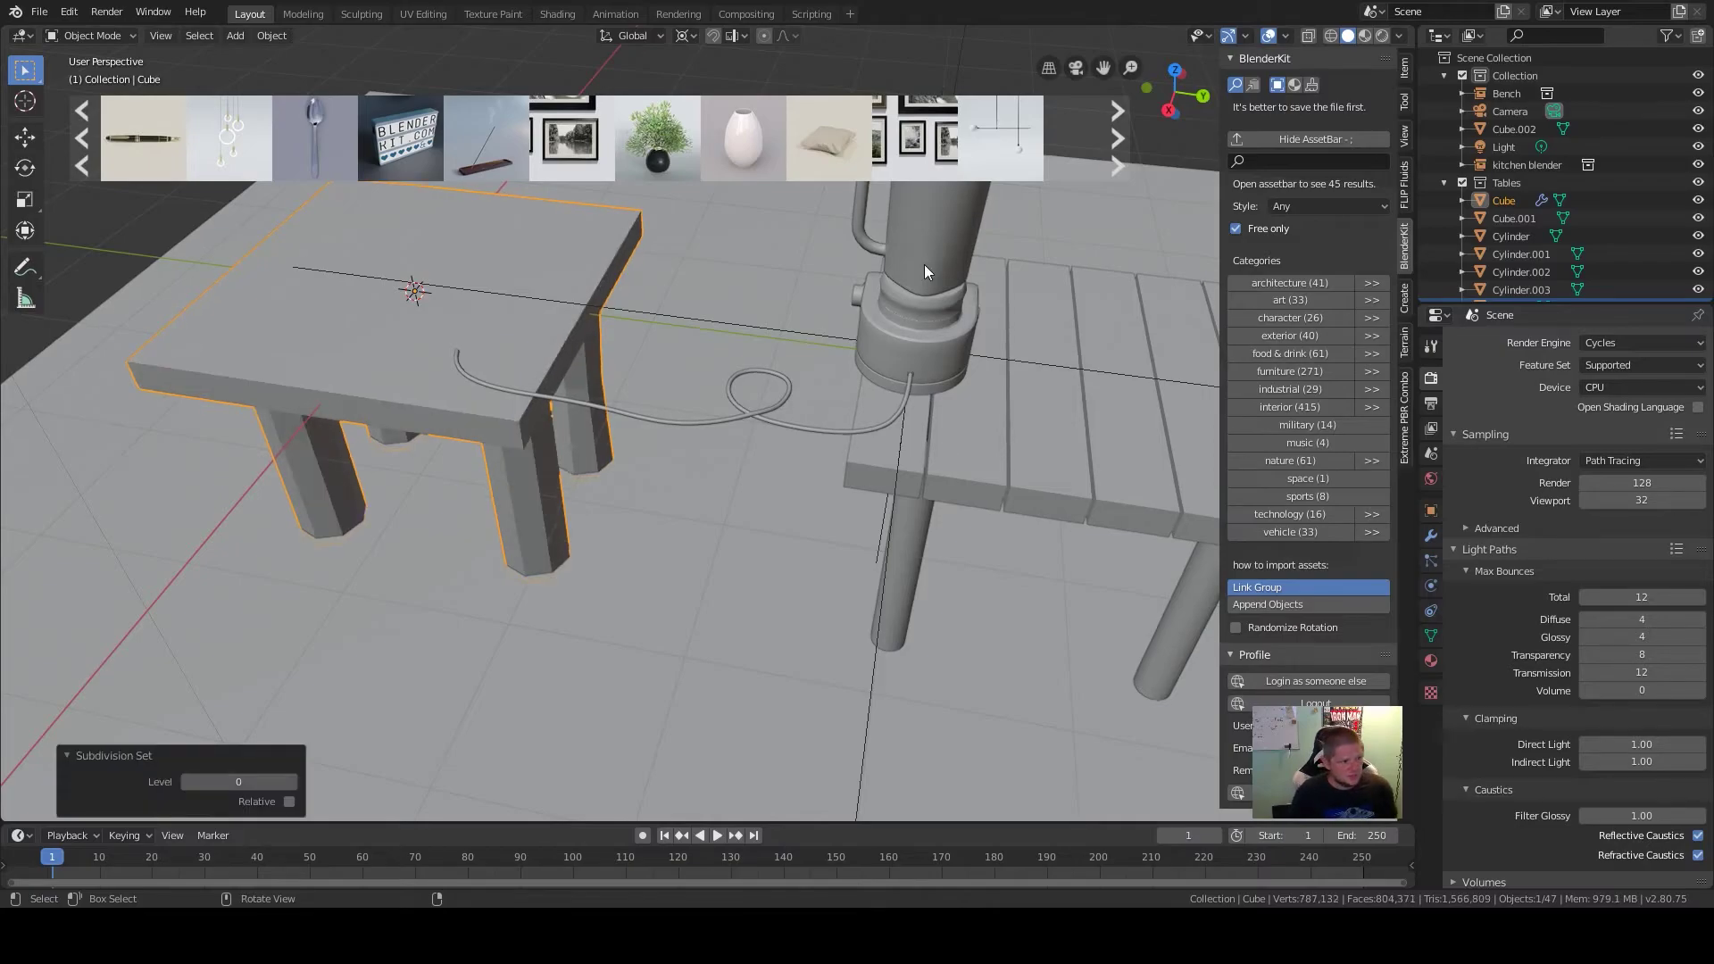
pyautogui.press('Tab')
pyautogui.moveTo(391, 357); pyautogui.dragTo(343, 425, button='middle')
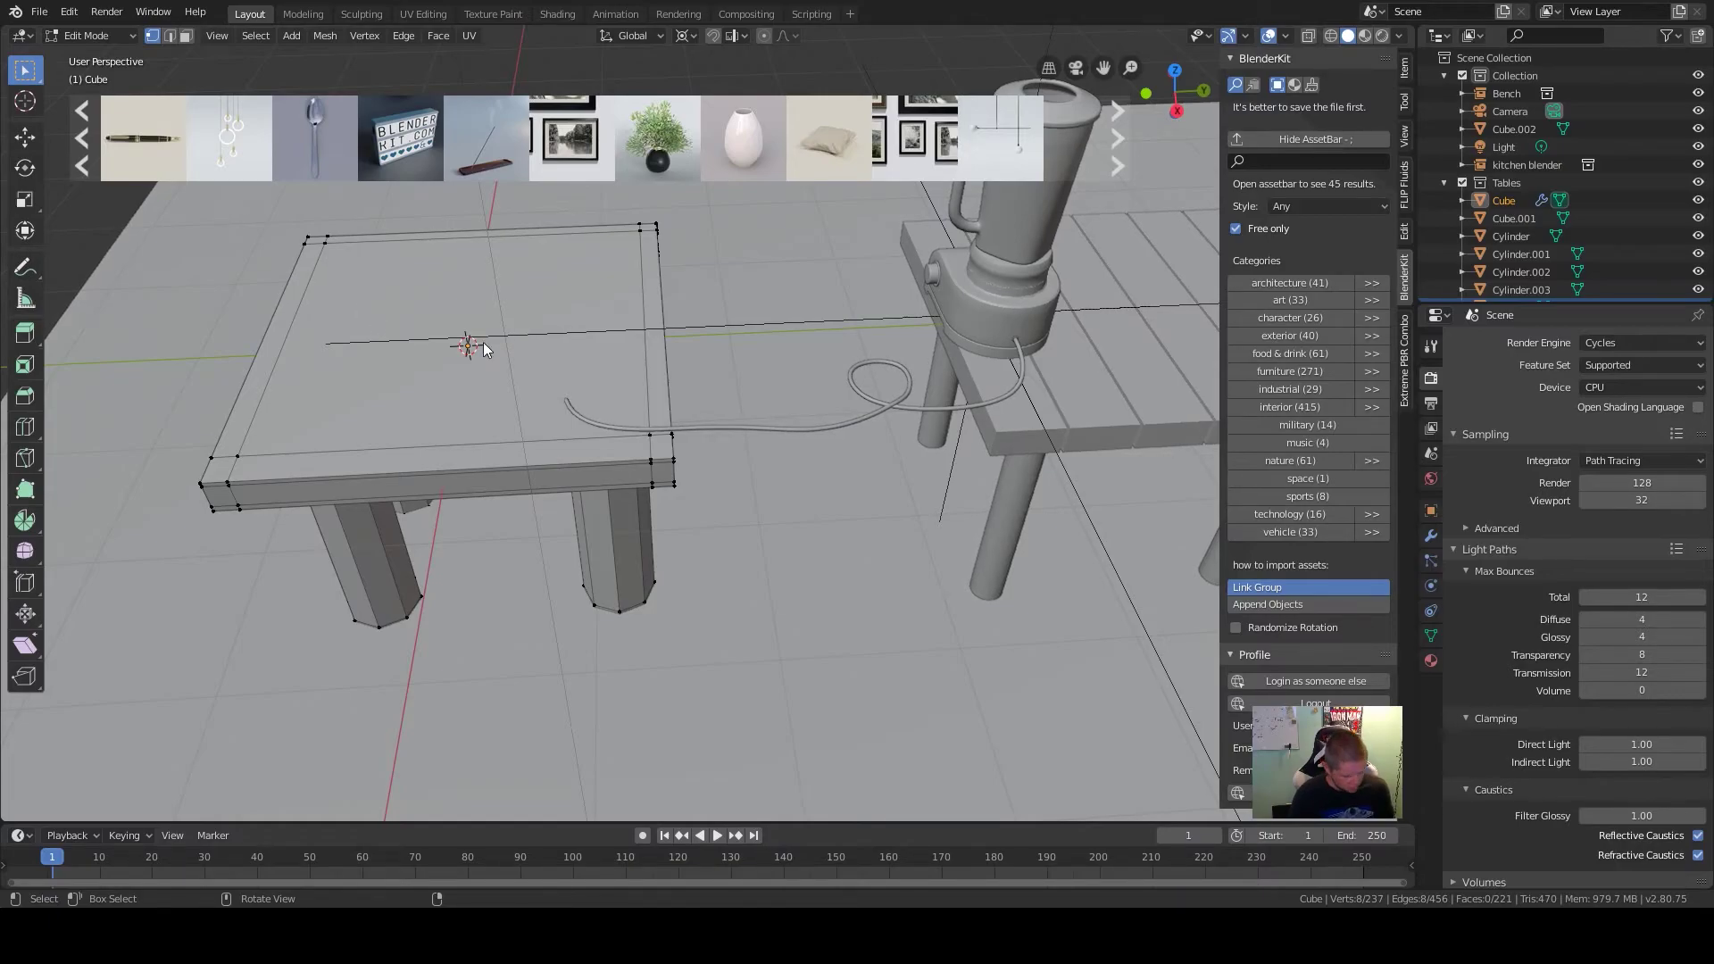
# Add a 2 m cube inside the table's mesh, separate it into its own object and return to Object Mode
pyautogui.scroll(-6, 455, 350)
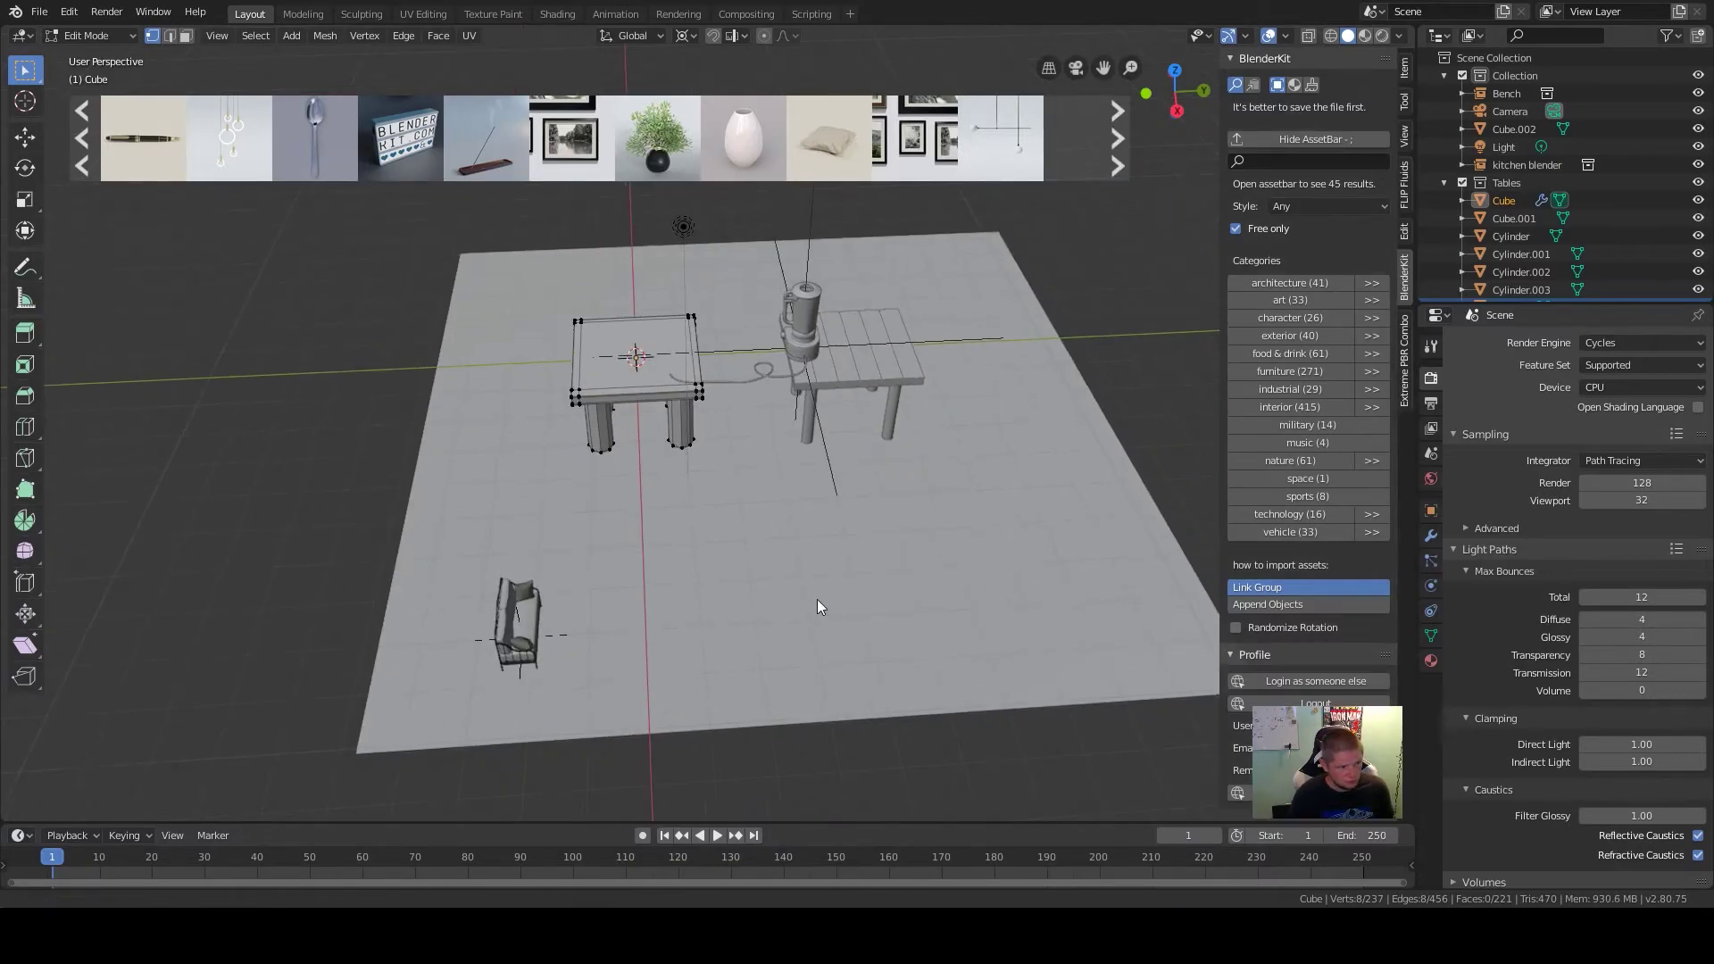
pyautogui.hotkey('shift', 'a')
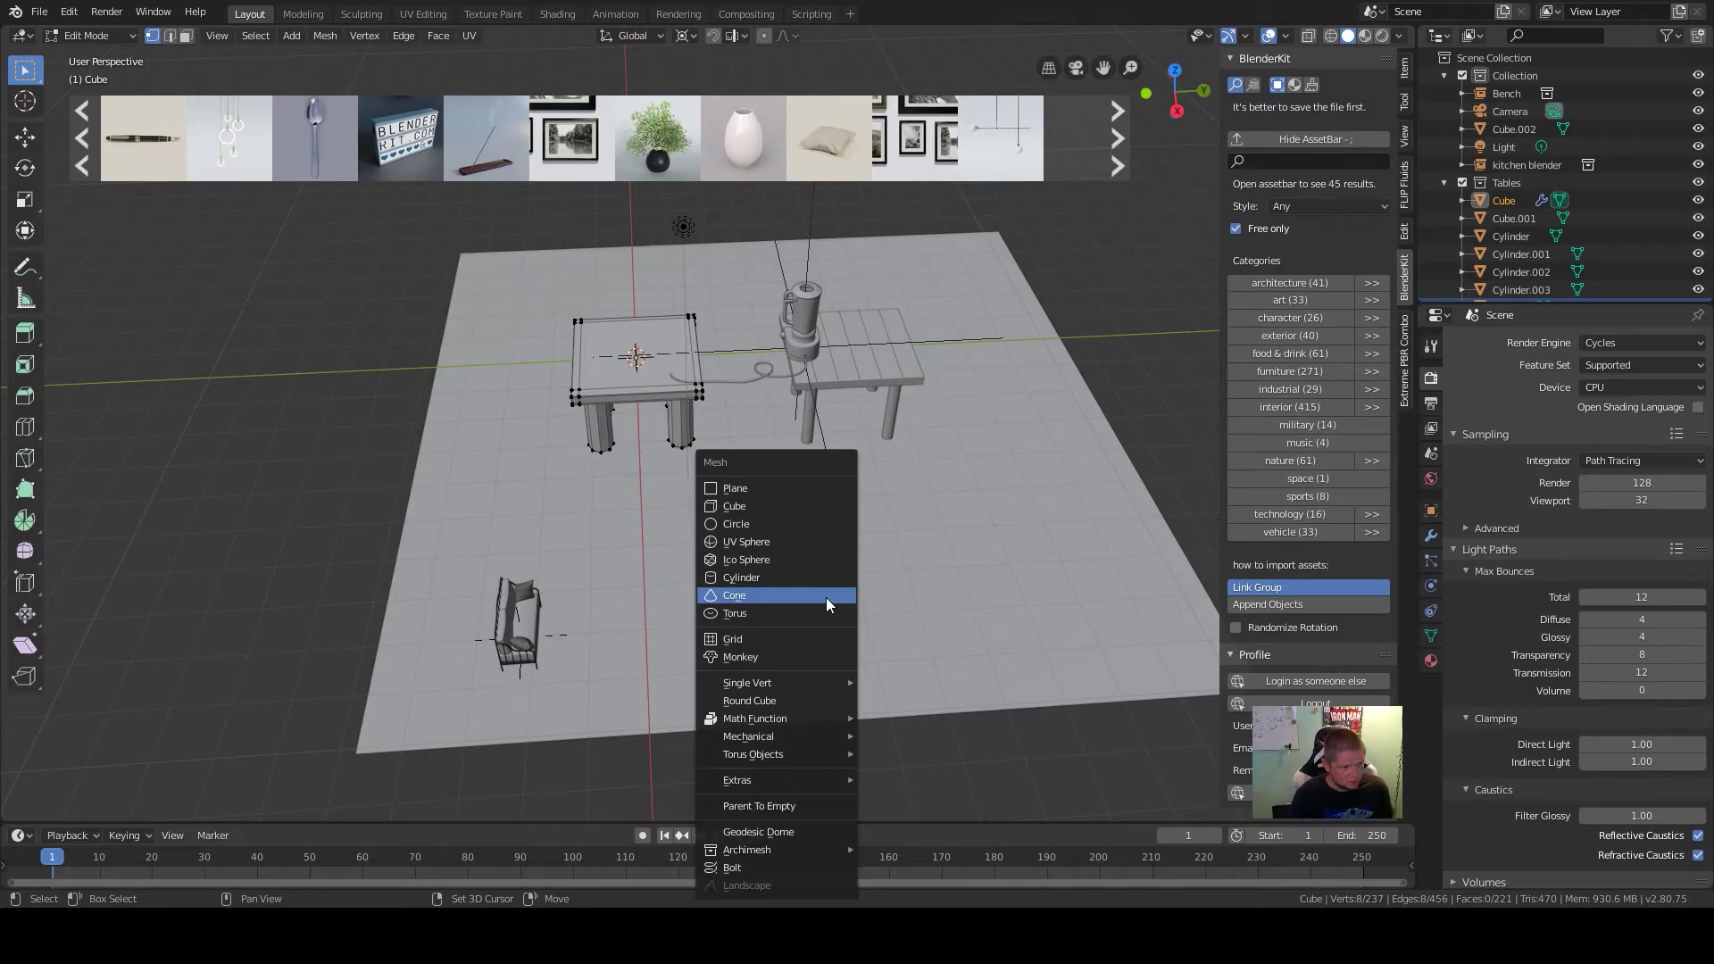
pyautogui.click(814, 503)
pyautogui.press('g')
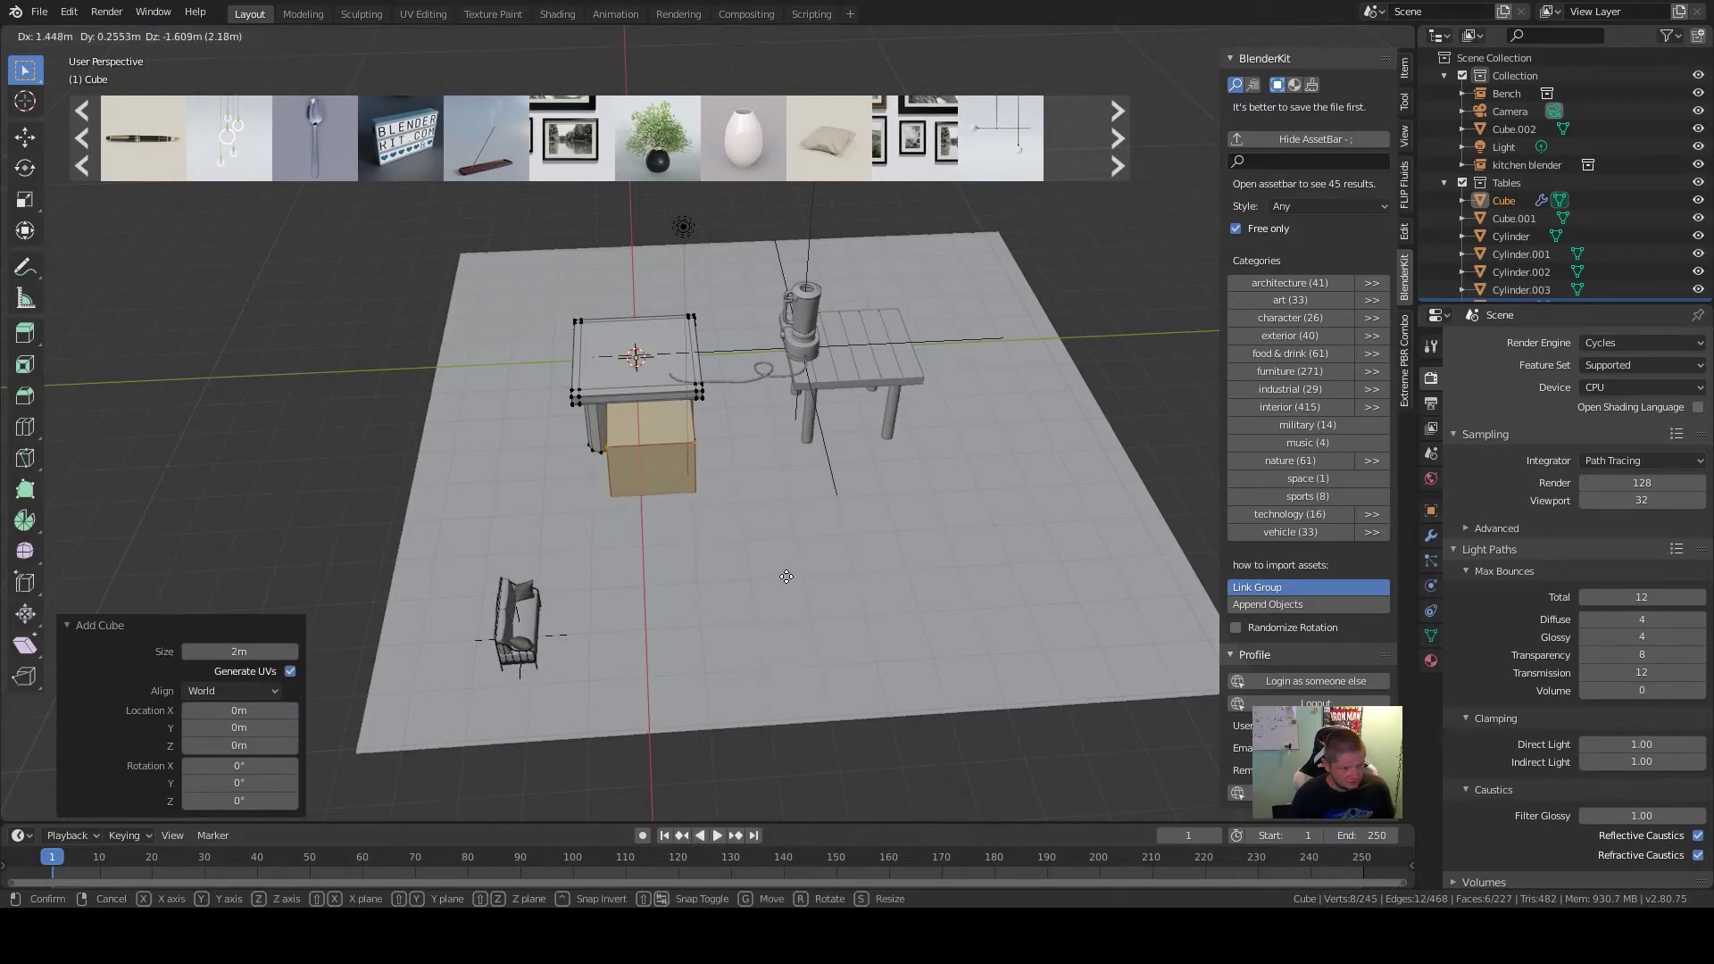
pyautogui.press('Escape')
pyautogui.click(788, 577)
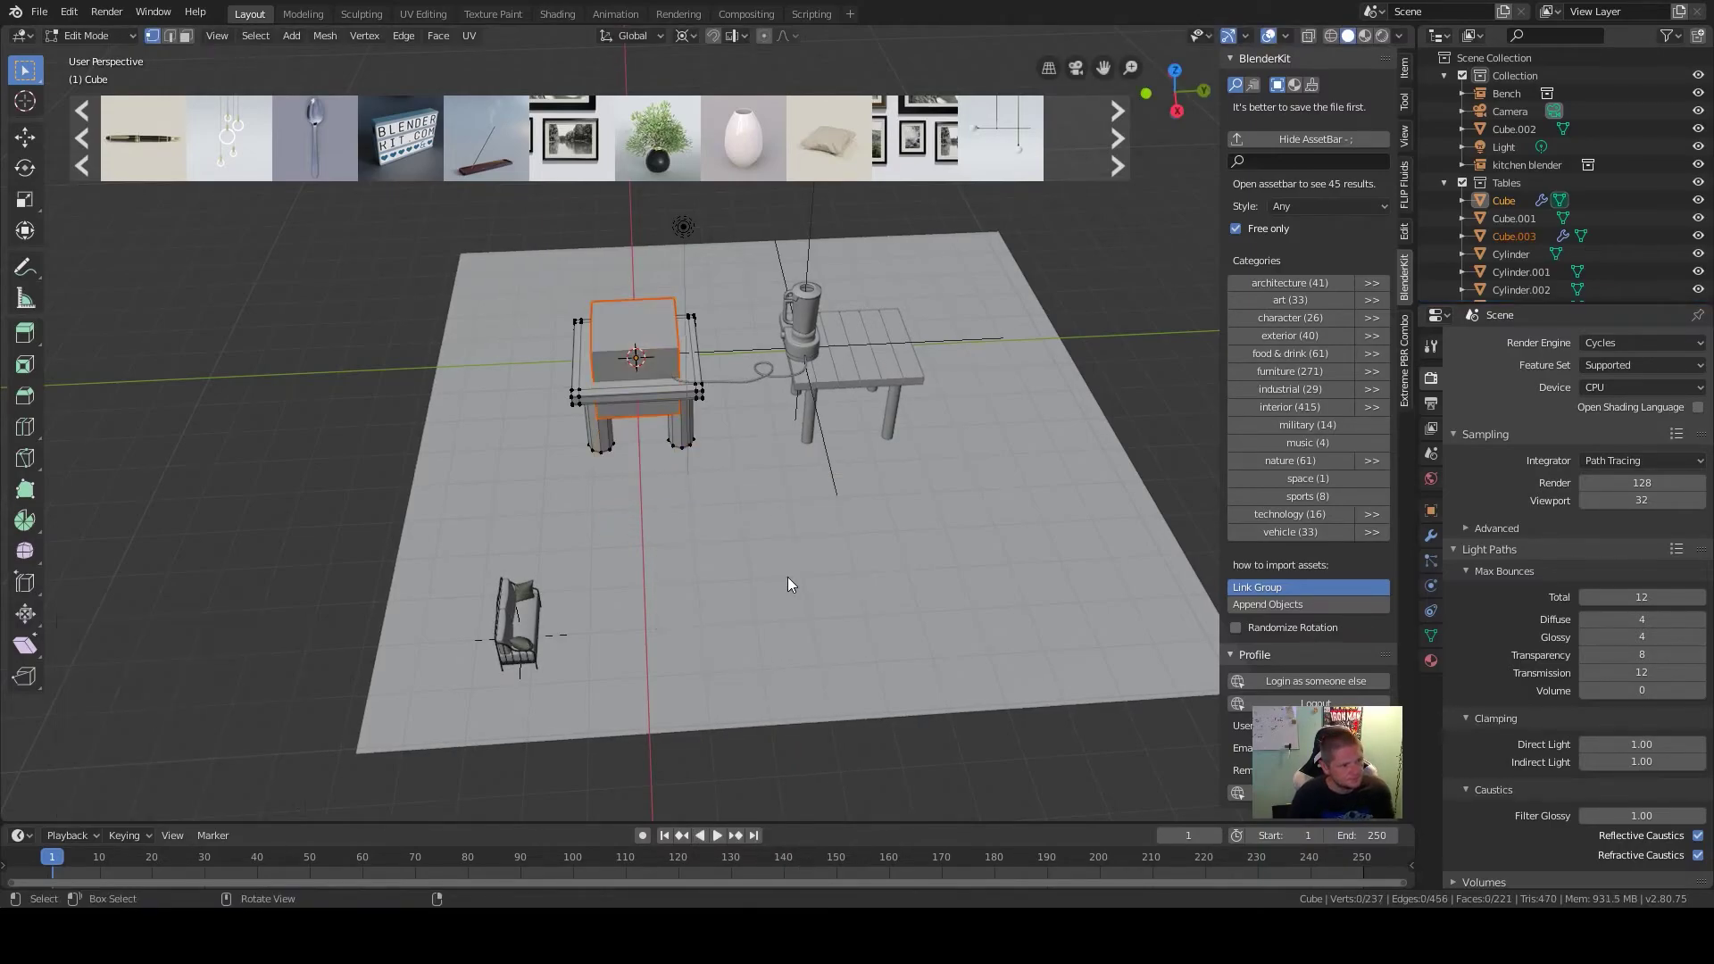
pyautogui.press('Tab')
# Move the separated cube about 6.09 m along the X axis, clear of the table
pyautogui.click(657, 353)
pyautogui.press('g')
pyautogui.press('x')
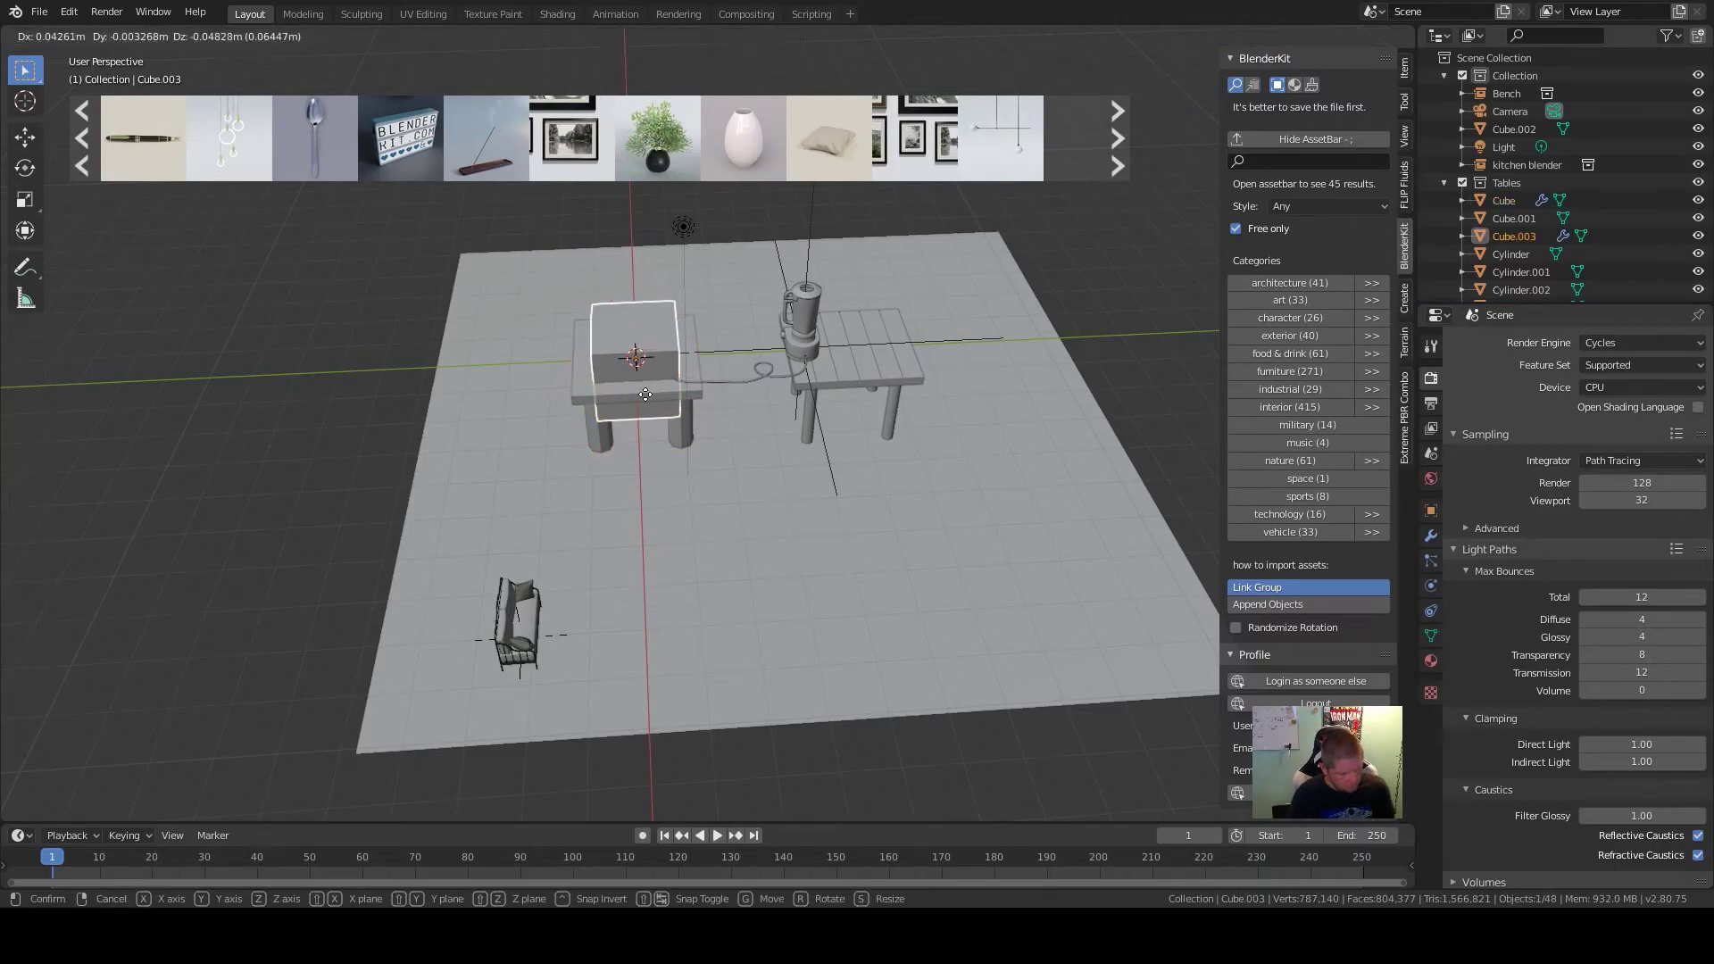
pyautogui.click(774, 571)
pyautogui.scroll(5, 886, 575)
pyautogui.moveTo(885, 575); pyautogui.dragTo(960, 515, button='middle')
pyautogui.press('KP_Decimal')
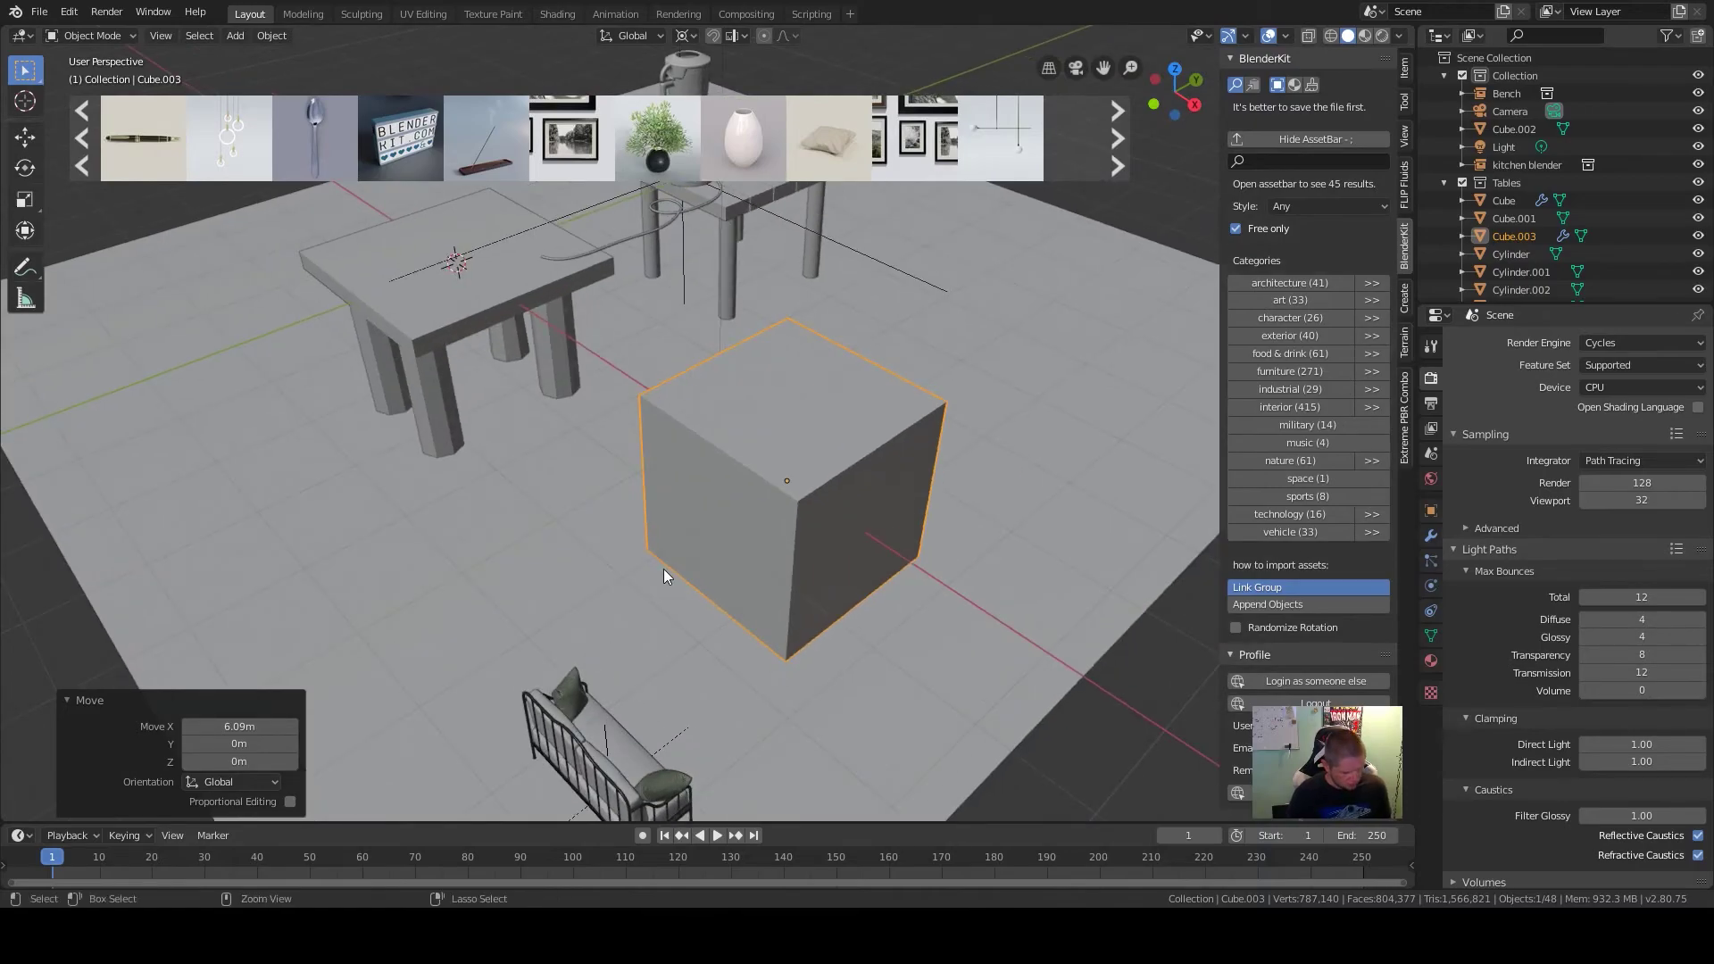
# Apply level 3 subdivision to the separated cube and enter Edit Mode on it
pyautogui.hotkey('ctrl', '3')
pyautogui.moveTo(721, 505)
pyautogui.mouseDown(button='middle')
pyautogui.moveTo(841, 498)
pyautogui.moveTo(746, 490)
pyautogui.moveTo(761, 479)
pyautogui.moveTo(897, 479)
pyautogui.moveTo(742, 501)
pyautogui.mouseUp(button='middle')
pyautogui.press('Tab')
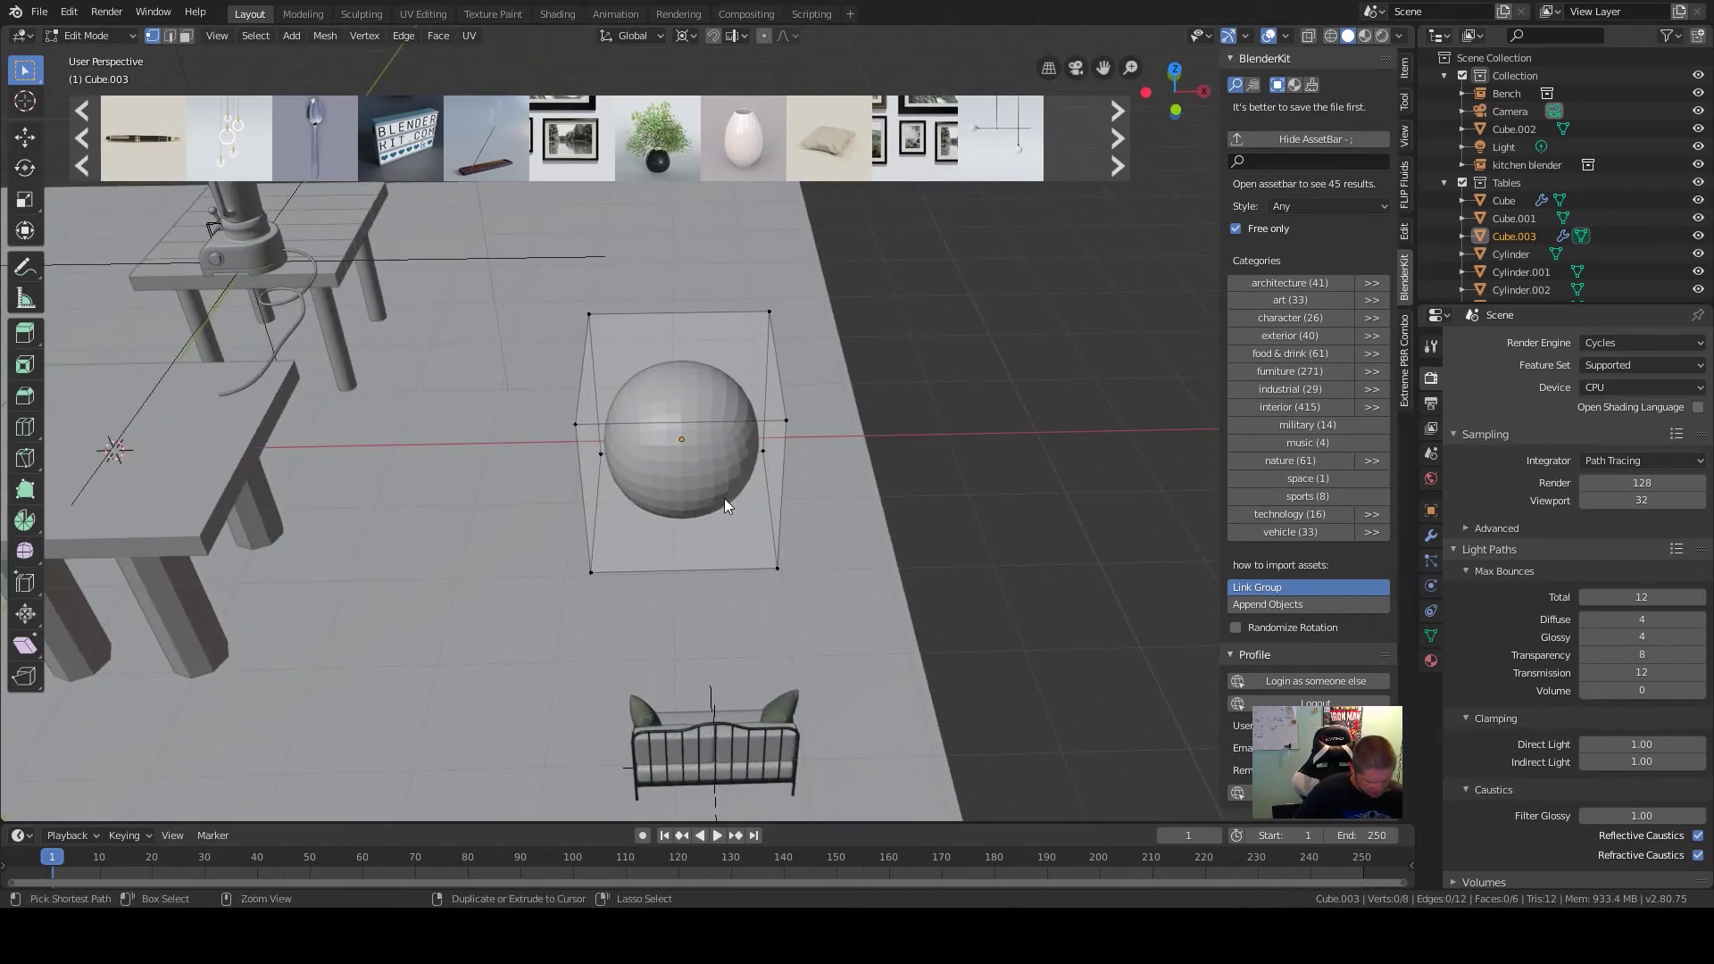
# Add one loop cut to the cube and slide it fully to the end facing the tables, with a factor of 1.000
pyautogui.hotkey('ctrl', 'r')
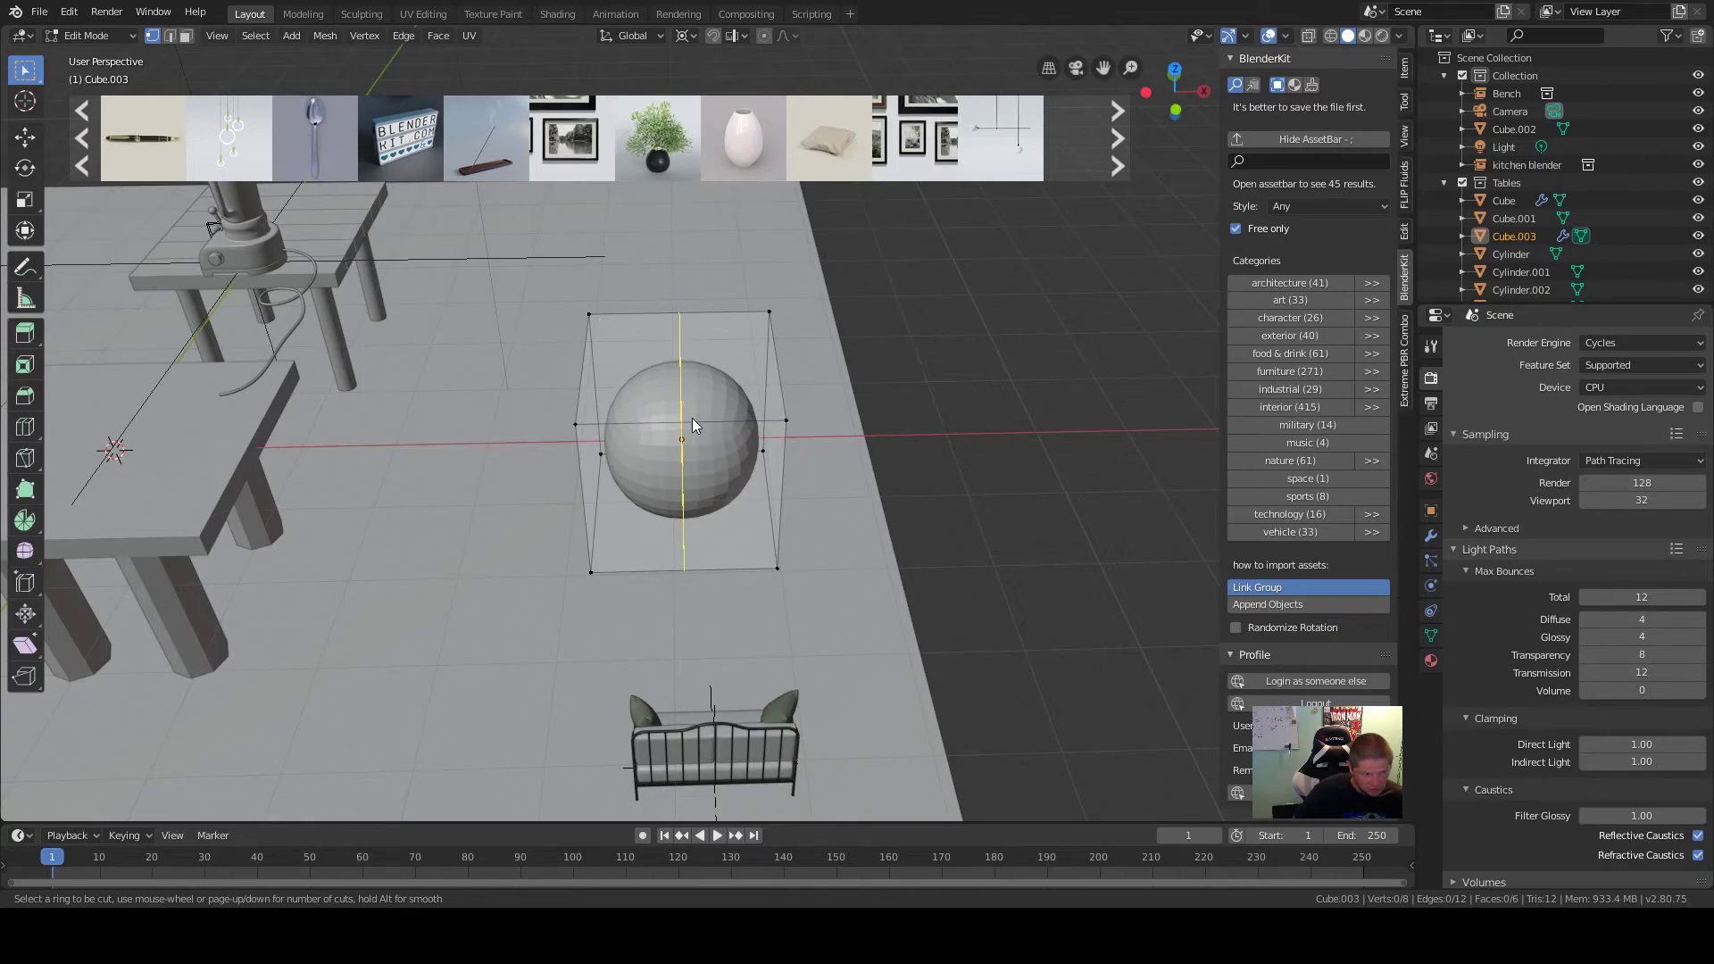
pyautogui.click(693, 418)
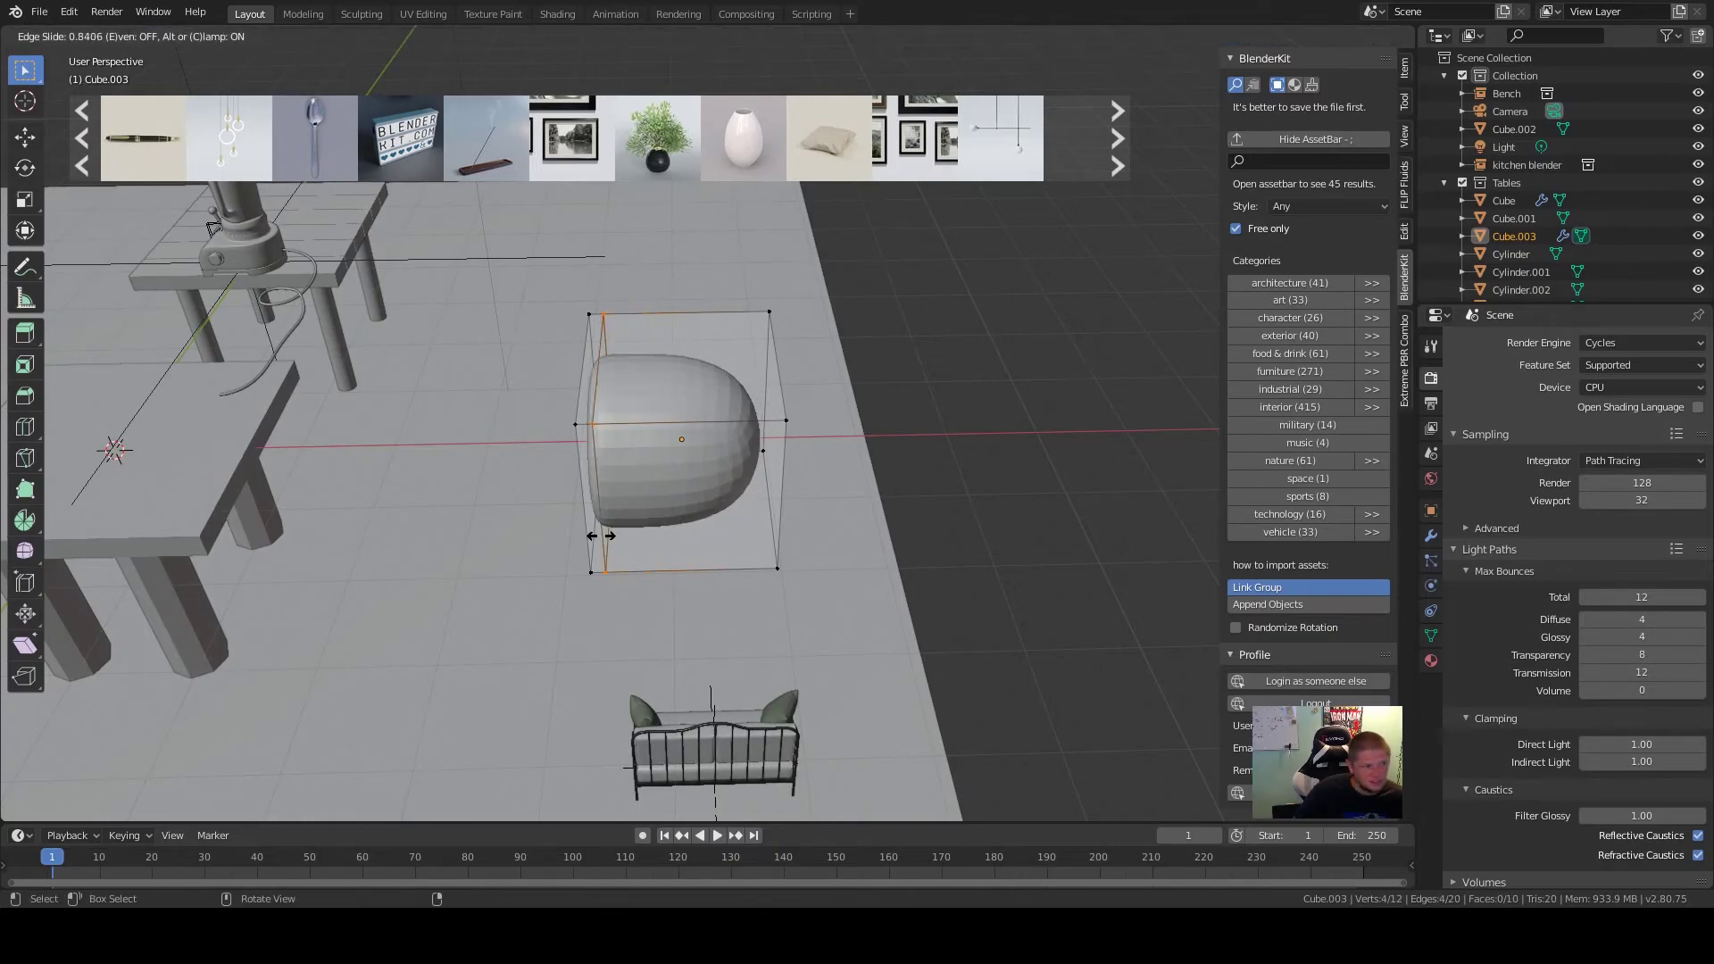
pyautogui.click(472, 541)
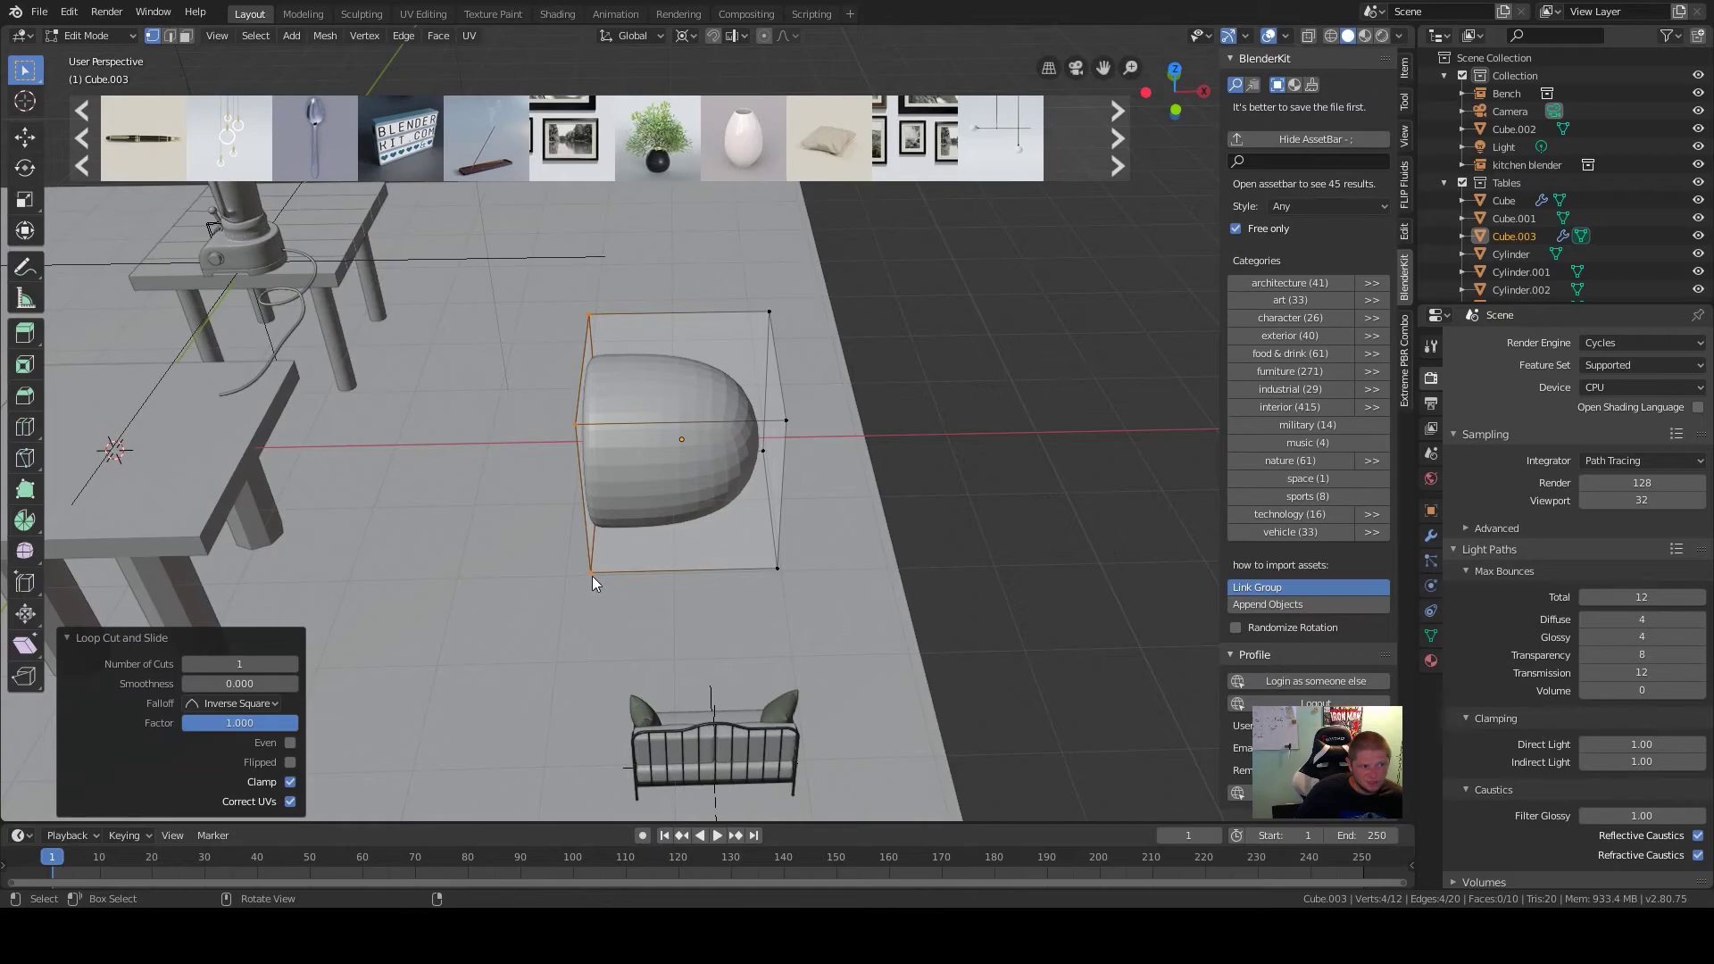
# Add a second loop cut to the cube and slide it close to the far end, with a factor of about -0.926
pyautogui.moveTo(485, 463); pyautogui.dragTo(748, 468, button='middle')
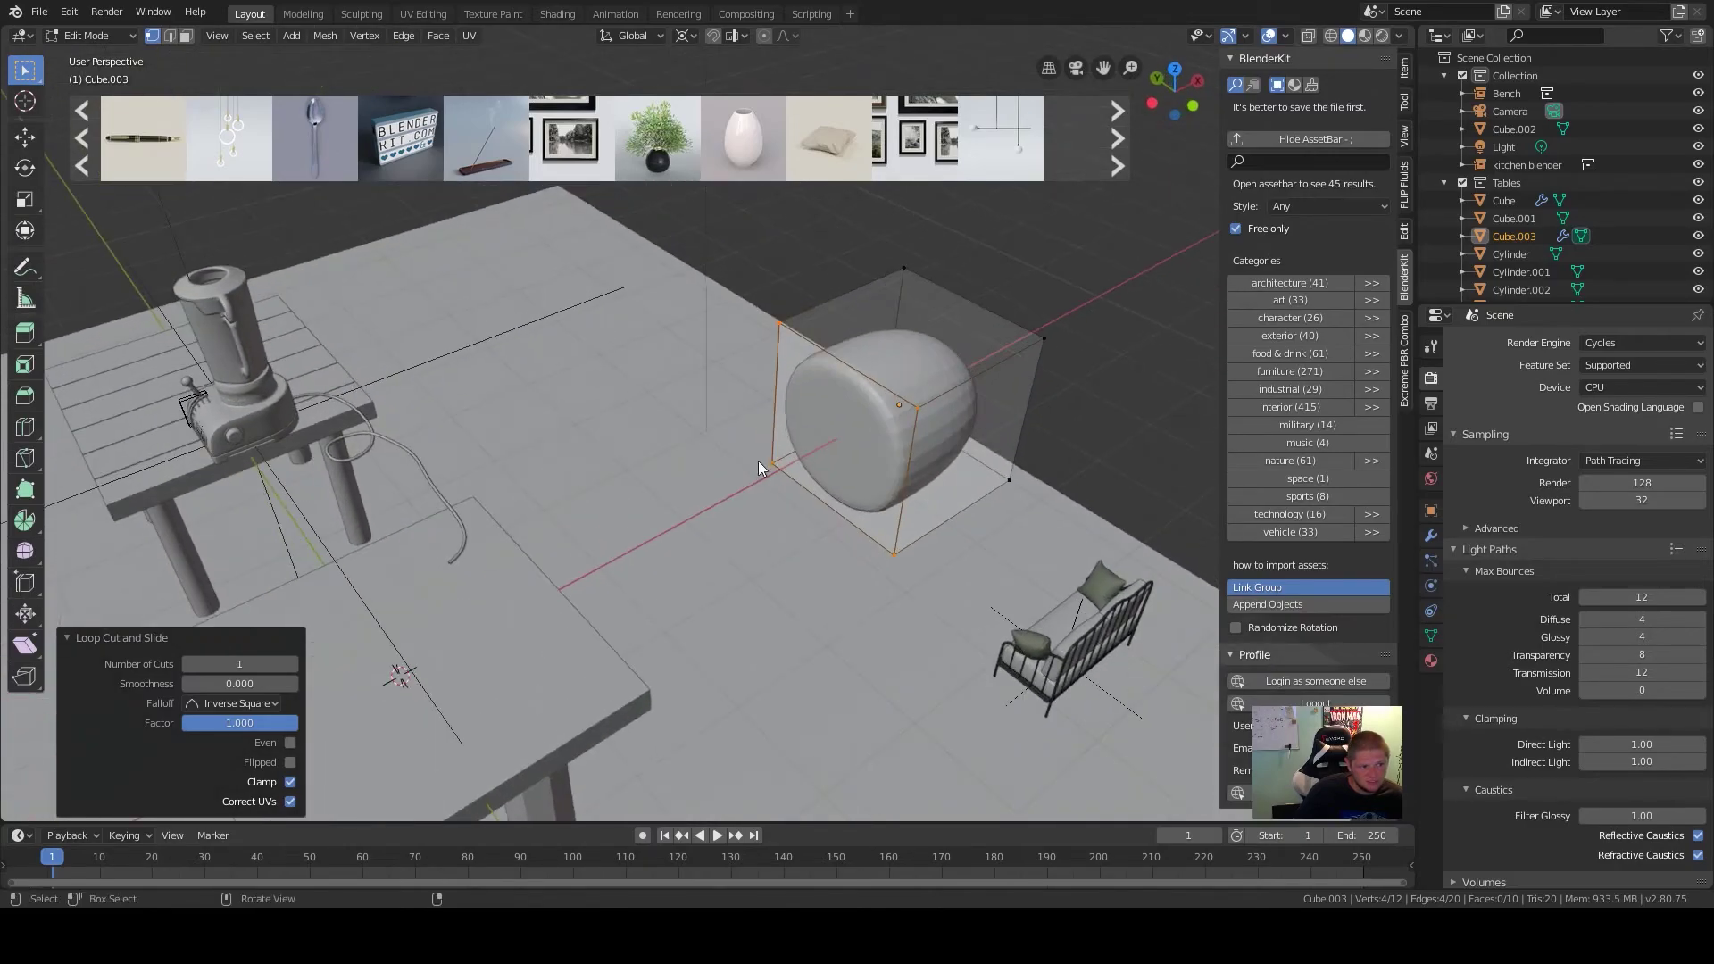
pyautogui.hotkey('ctrl', 'r')
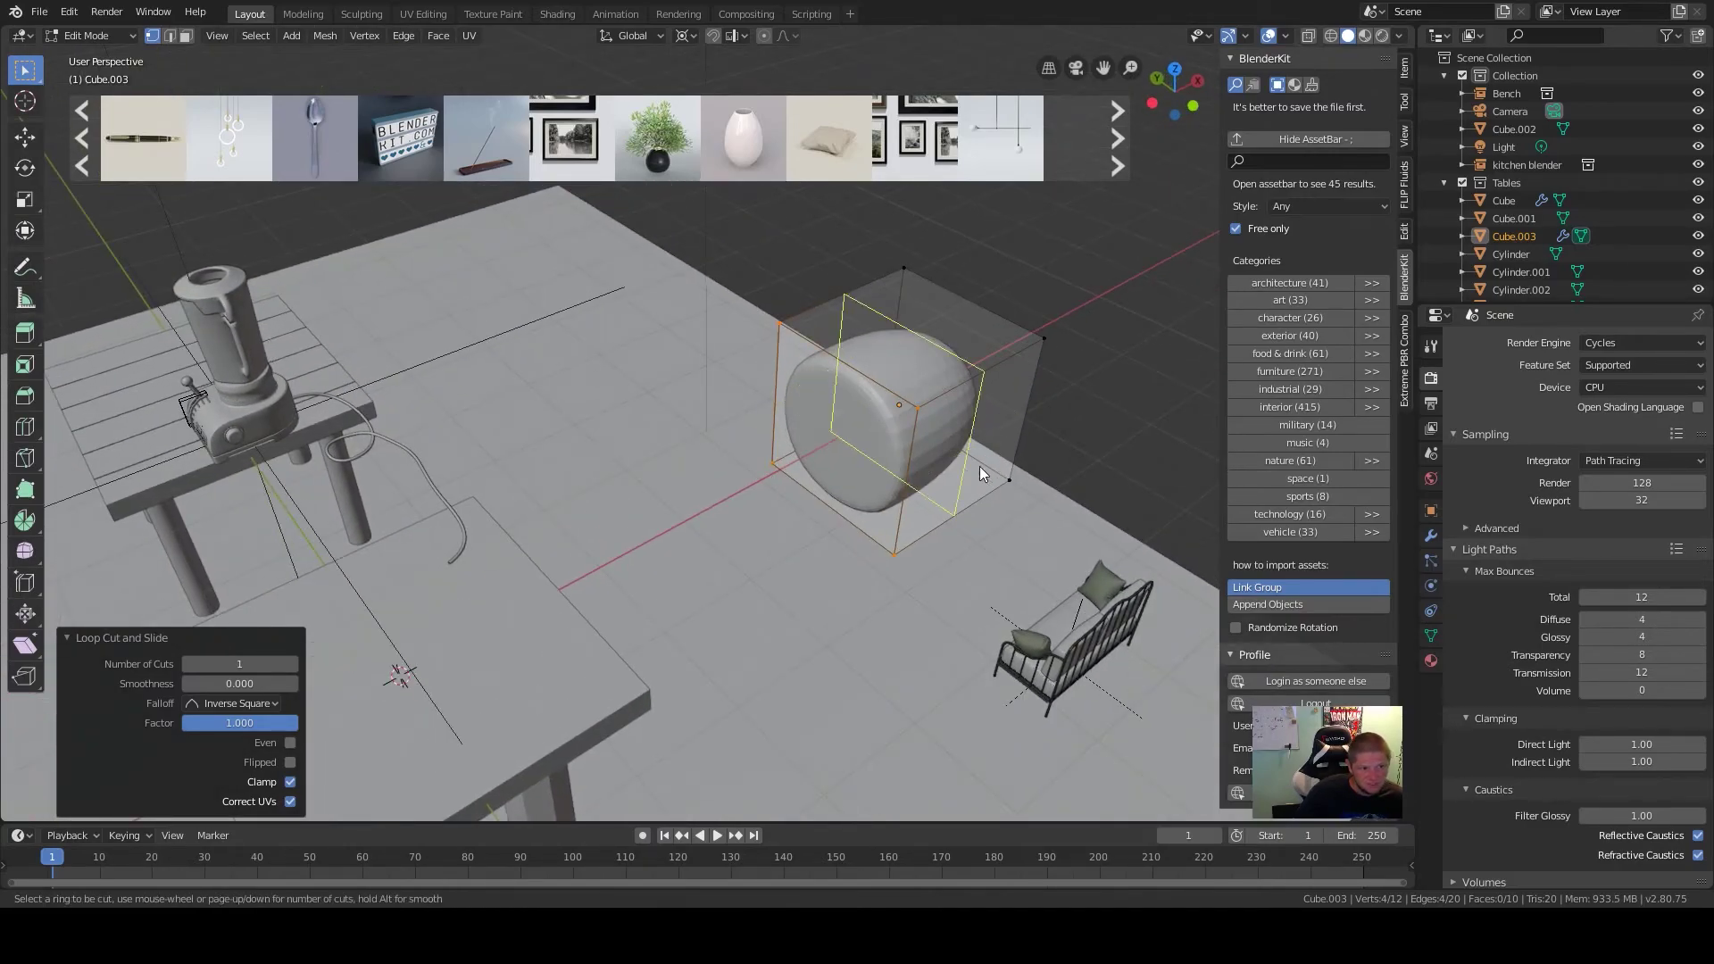
pyautogui.click(989, 458)
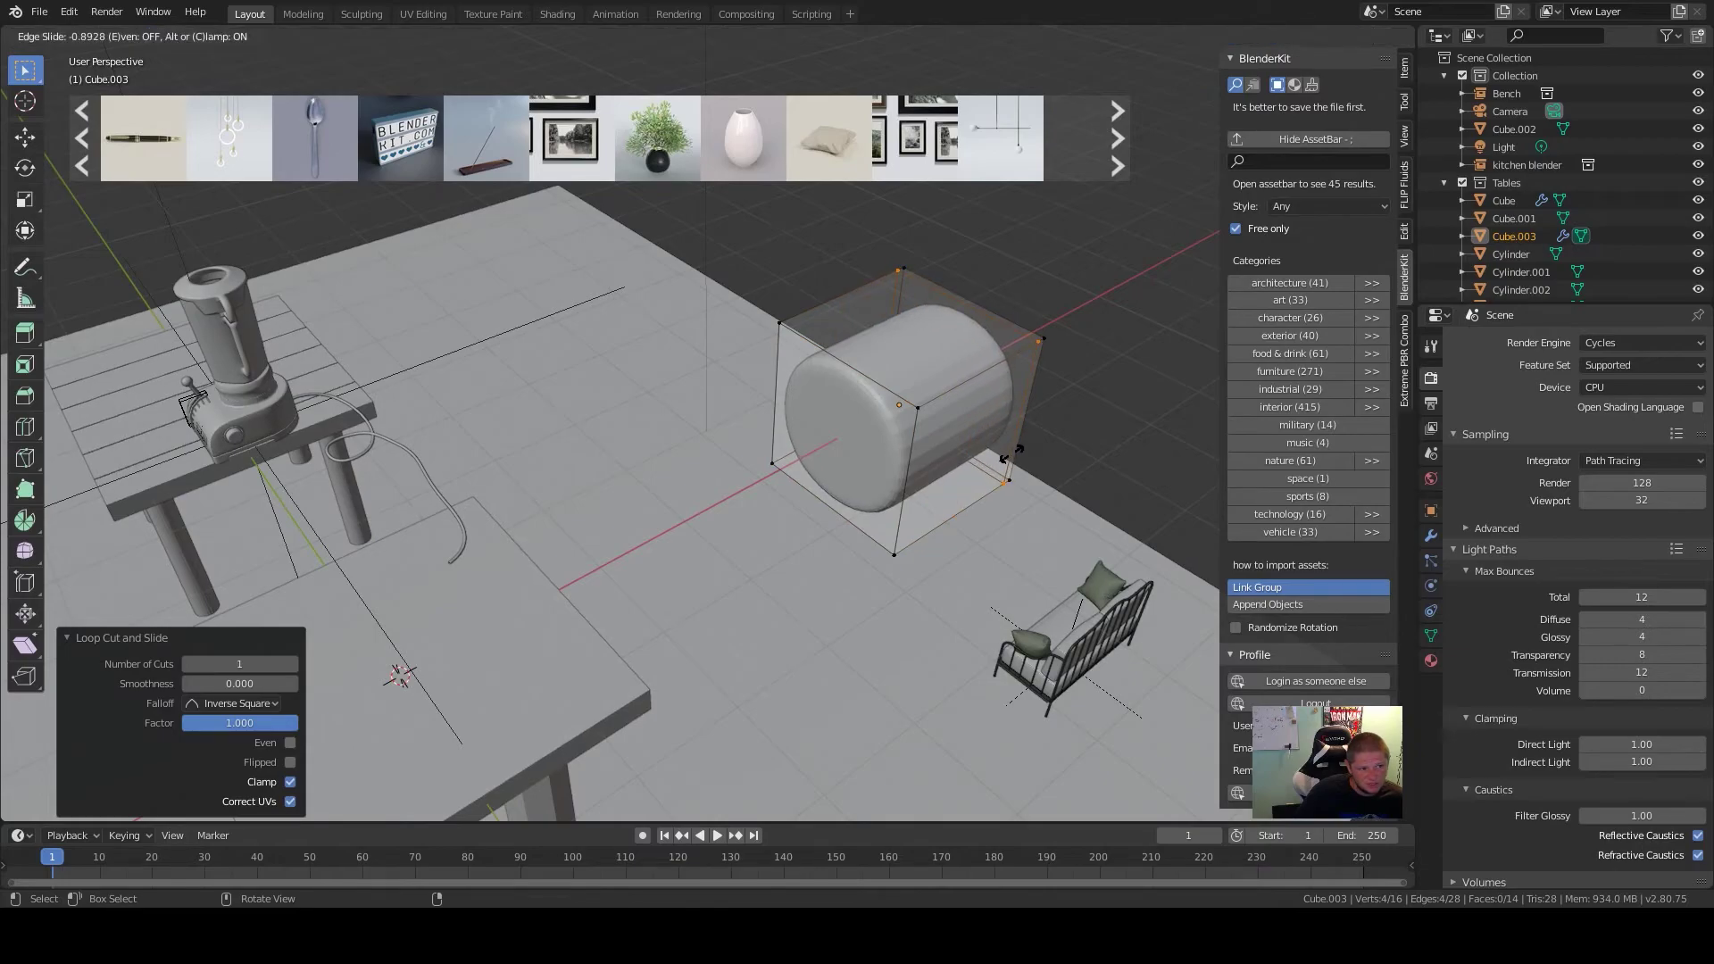
pyautogui.click(1015, 457)
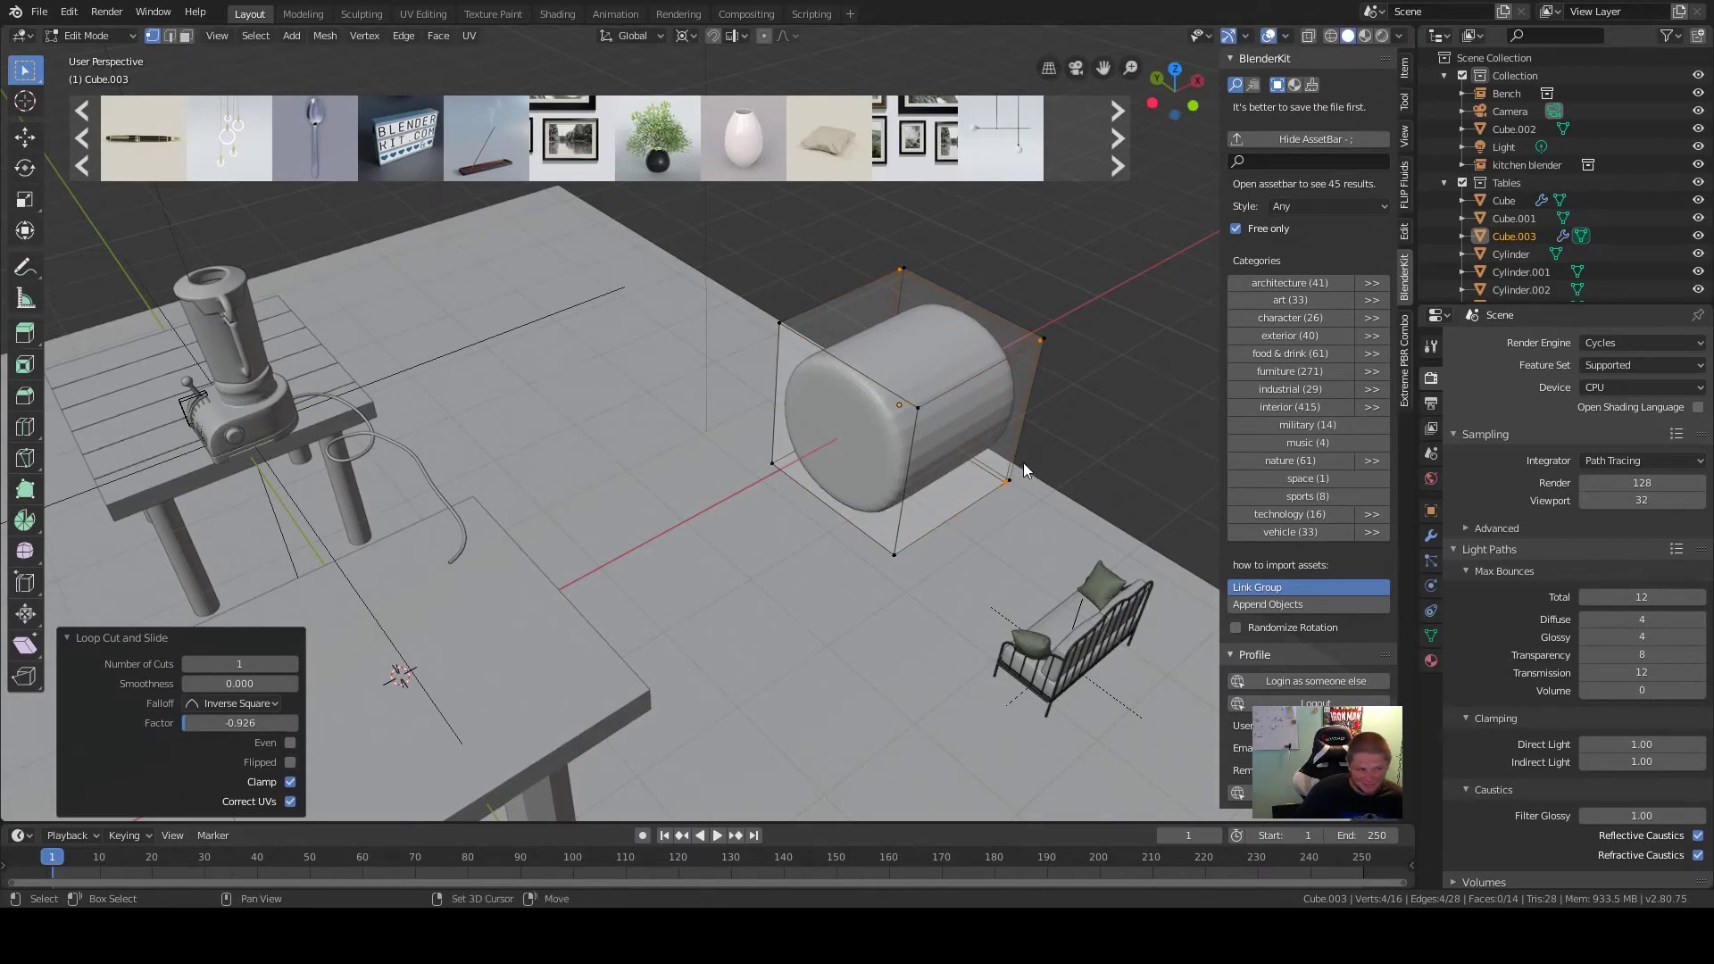
# Select the edge loop at the cube's end facing the tables and slide it inward with a factor of about -0.380
pyautogui.scroll(6, 1023, 462)
pyautogui.click(718, 472)
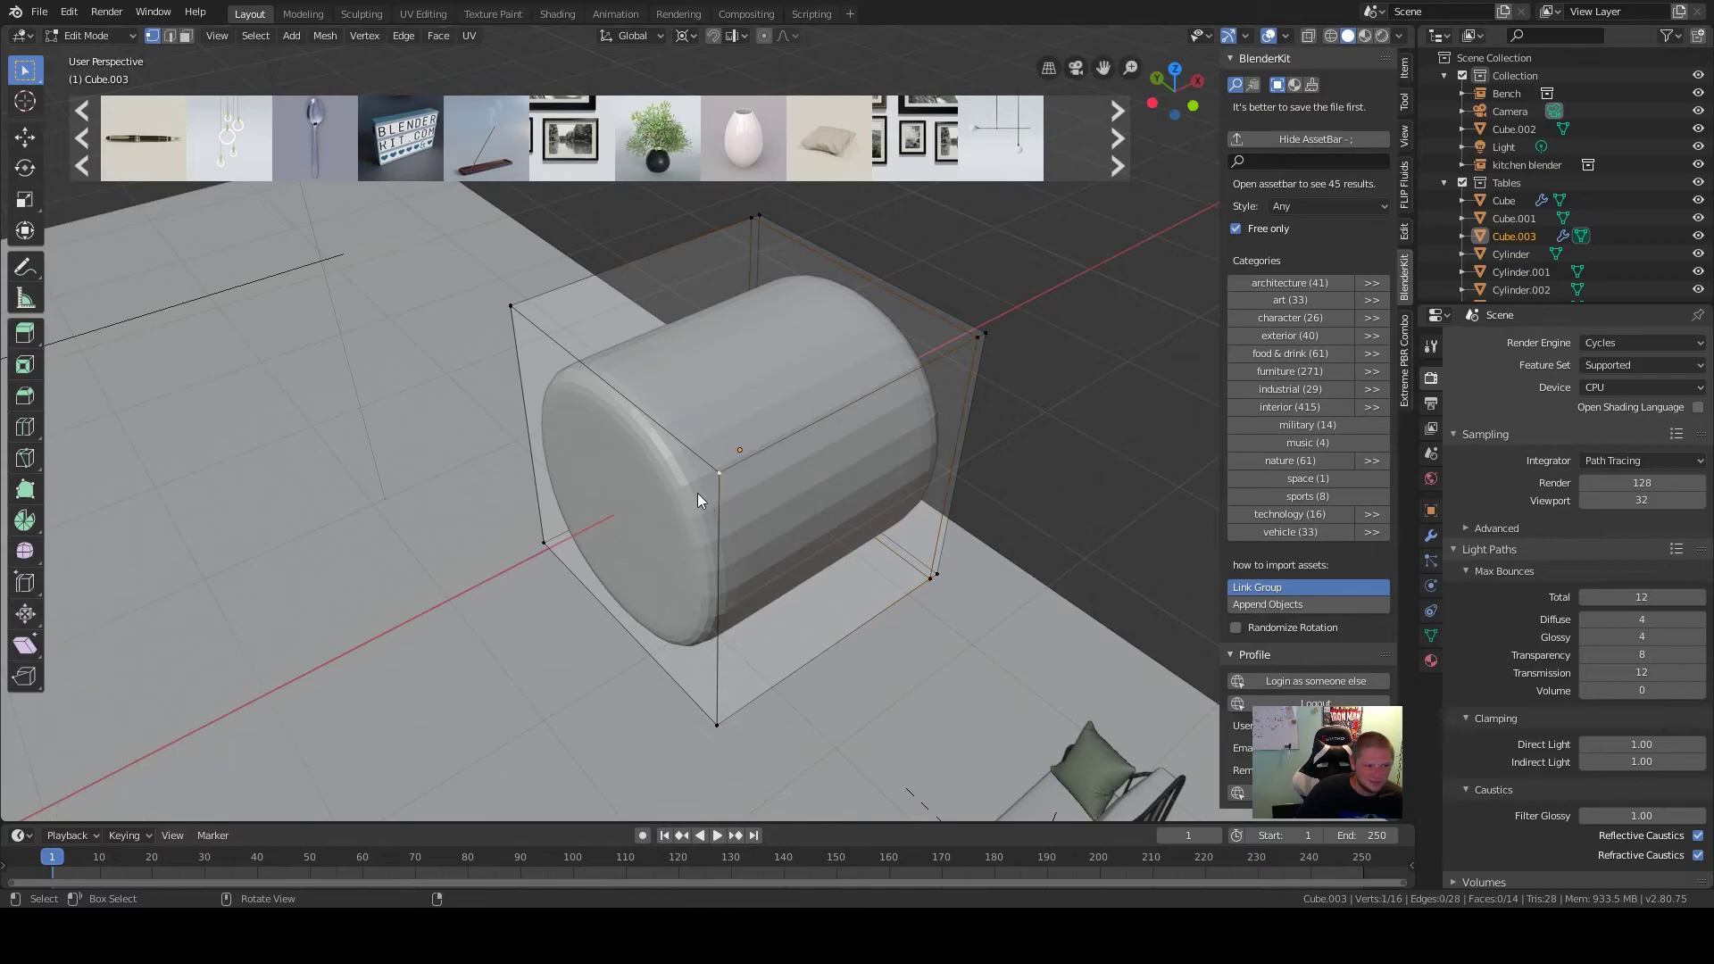
pyautogui.keyDown('shift'); pyautogui.click(534, 308); pyautogui.keyUp('shift')
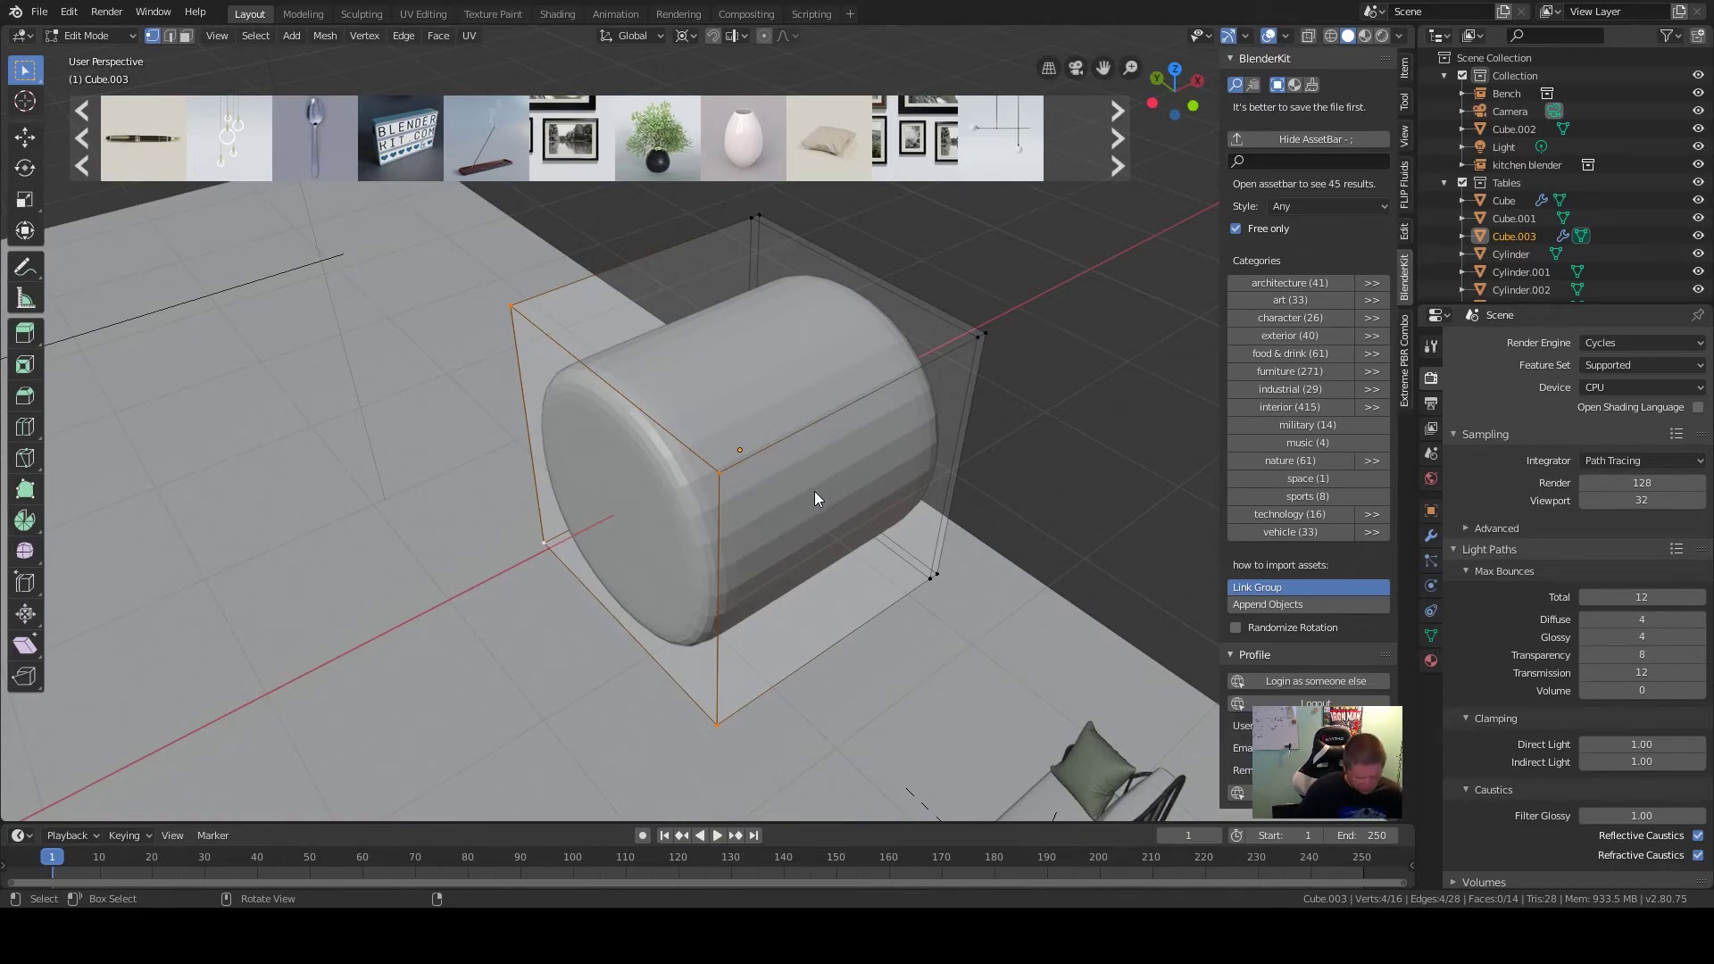
pyautogui.press('g')
pyautogui.press('g')
pyautogui.click(696, 532)
# Examine from several angles how the loops' distance from each end of the cube affects the subdivided rounding
pyautogui.moveTo(697, 532); pyautogui.dragTo(586, 570, button='middle')
pyautogui.moveTo(769, 459); pyautogui.dragTo(754, 473, button='middle')
pyautogui.scroll(4, 716, 486)
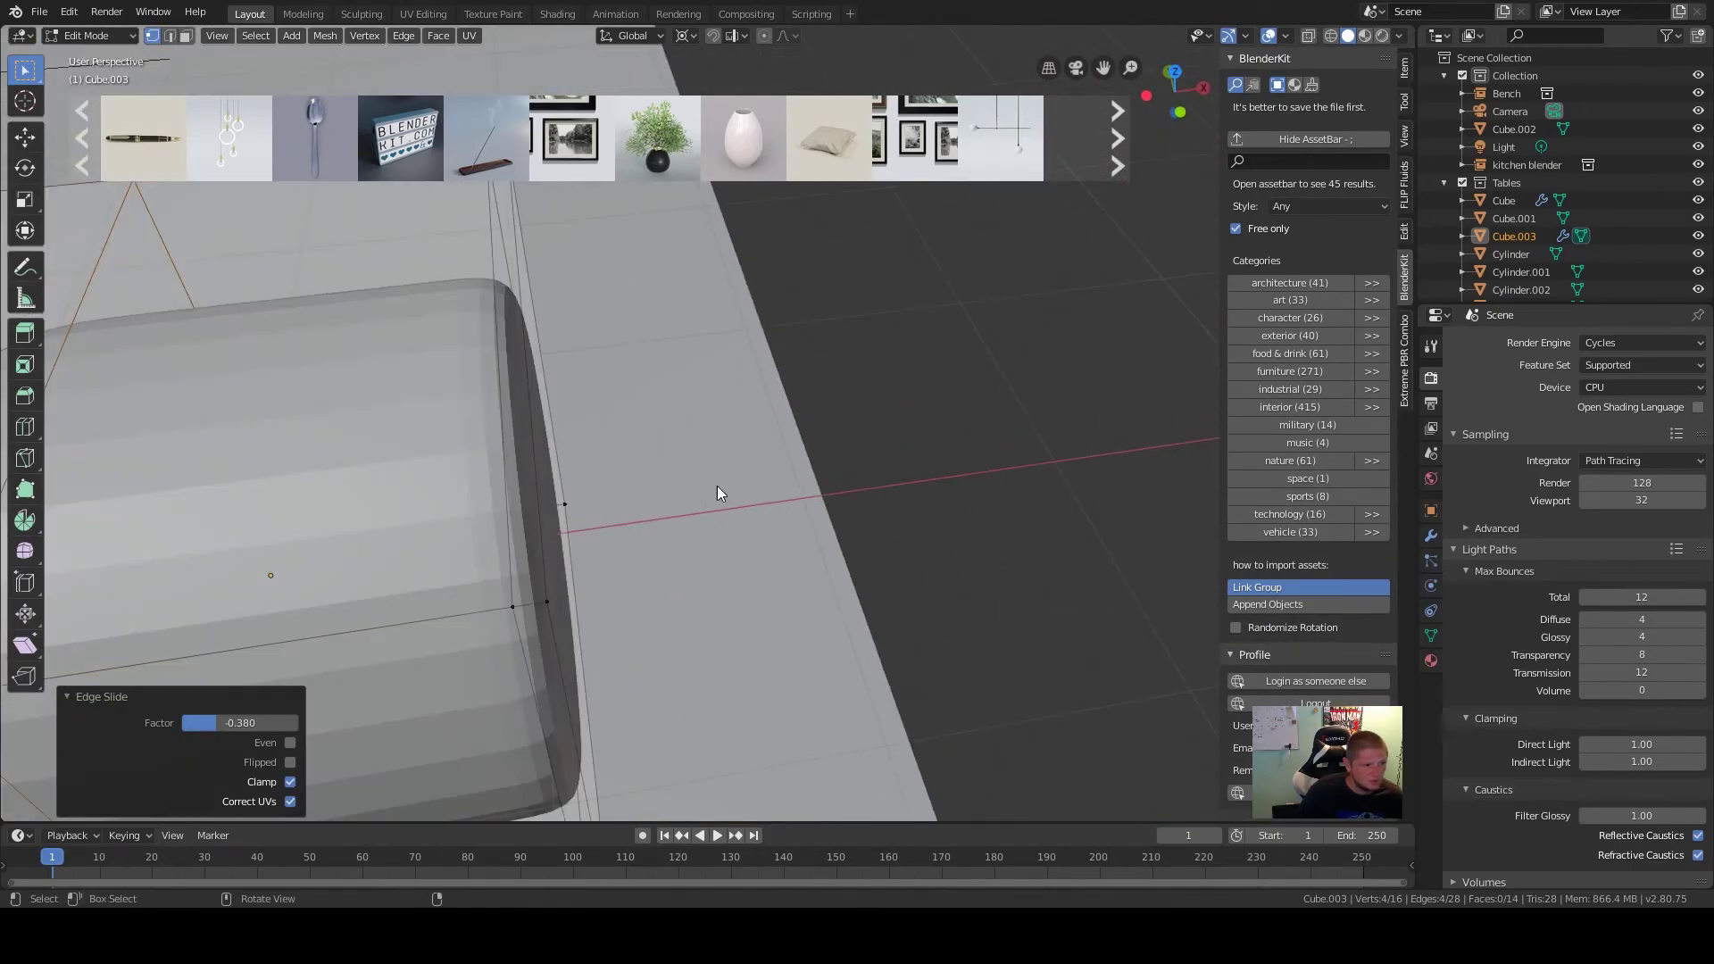
pyautogui.scroll(1, 651, 517)
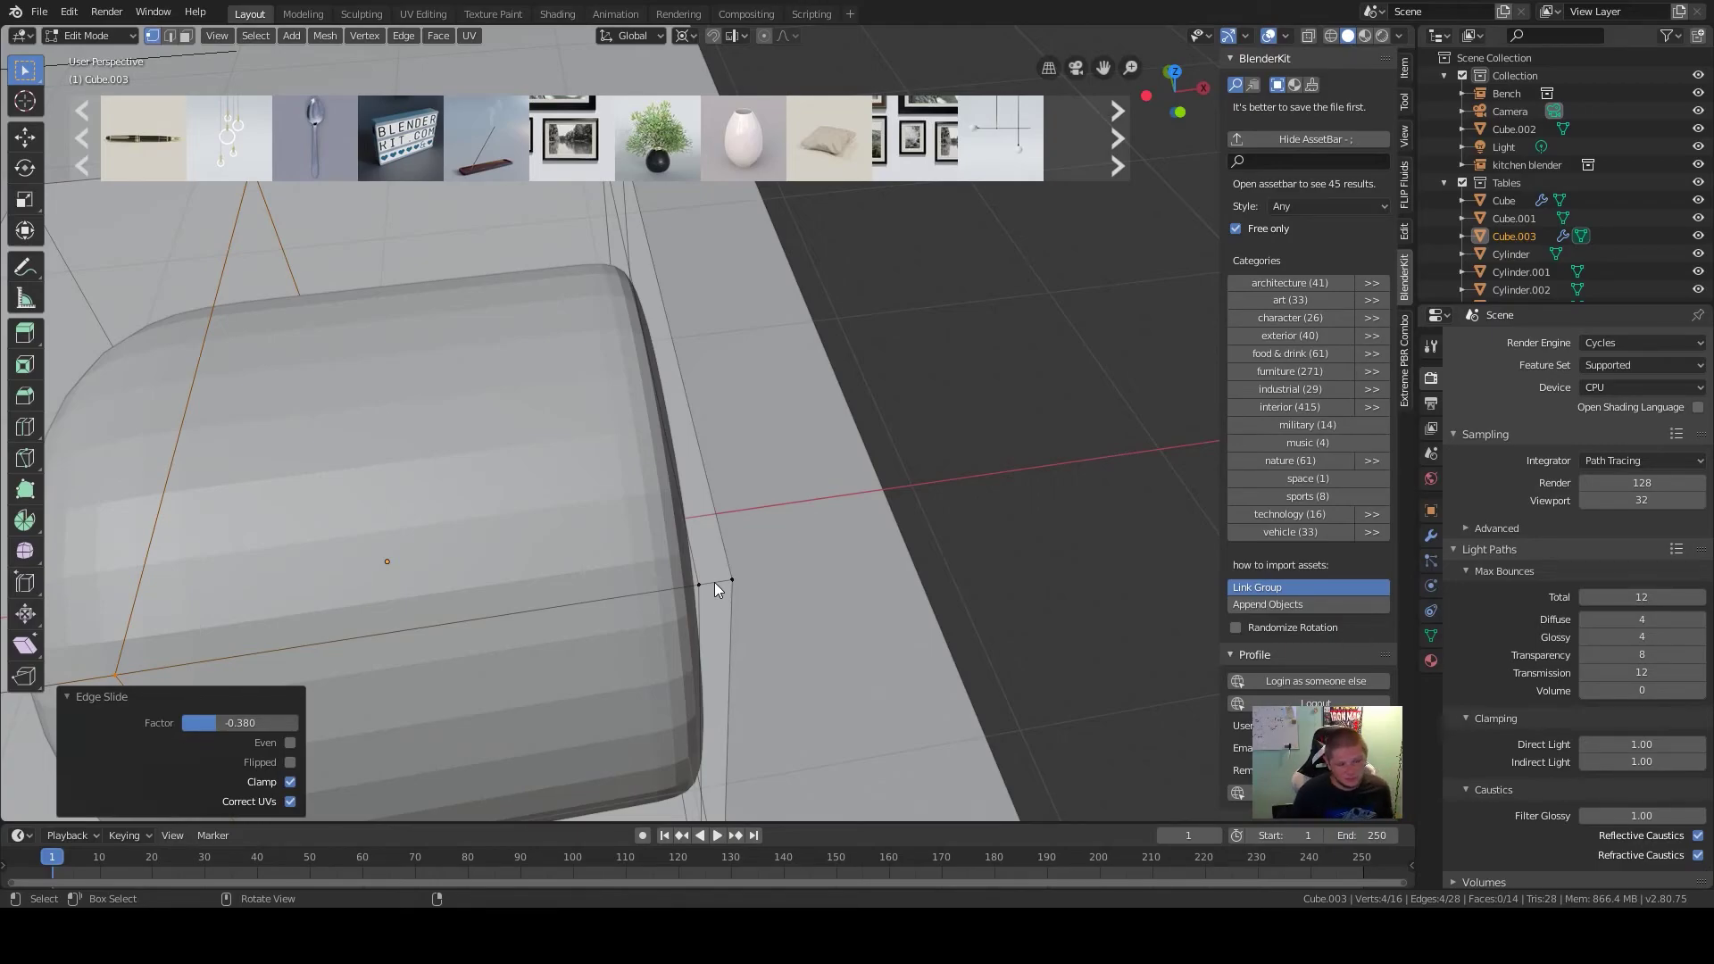
pyautogui.press('KP_Decimal')
pyautogui.scroll(-3, 580, 622)
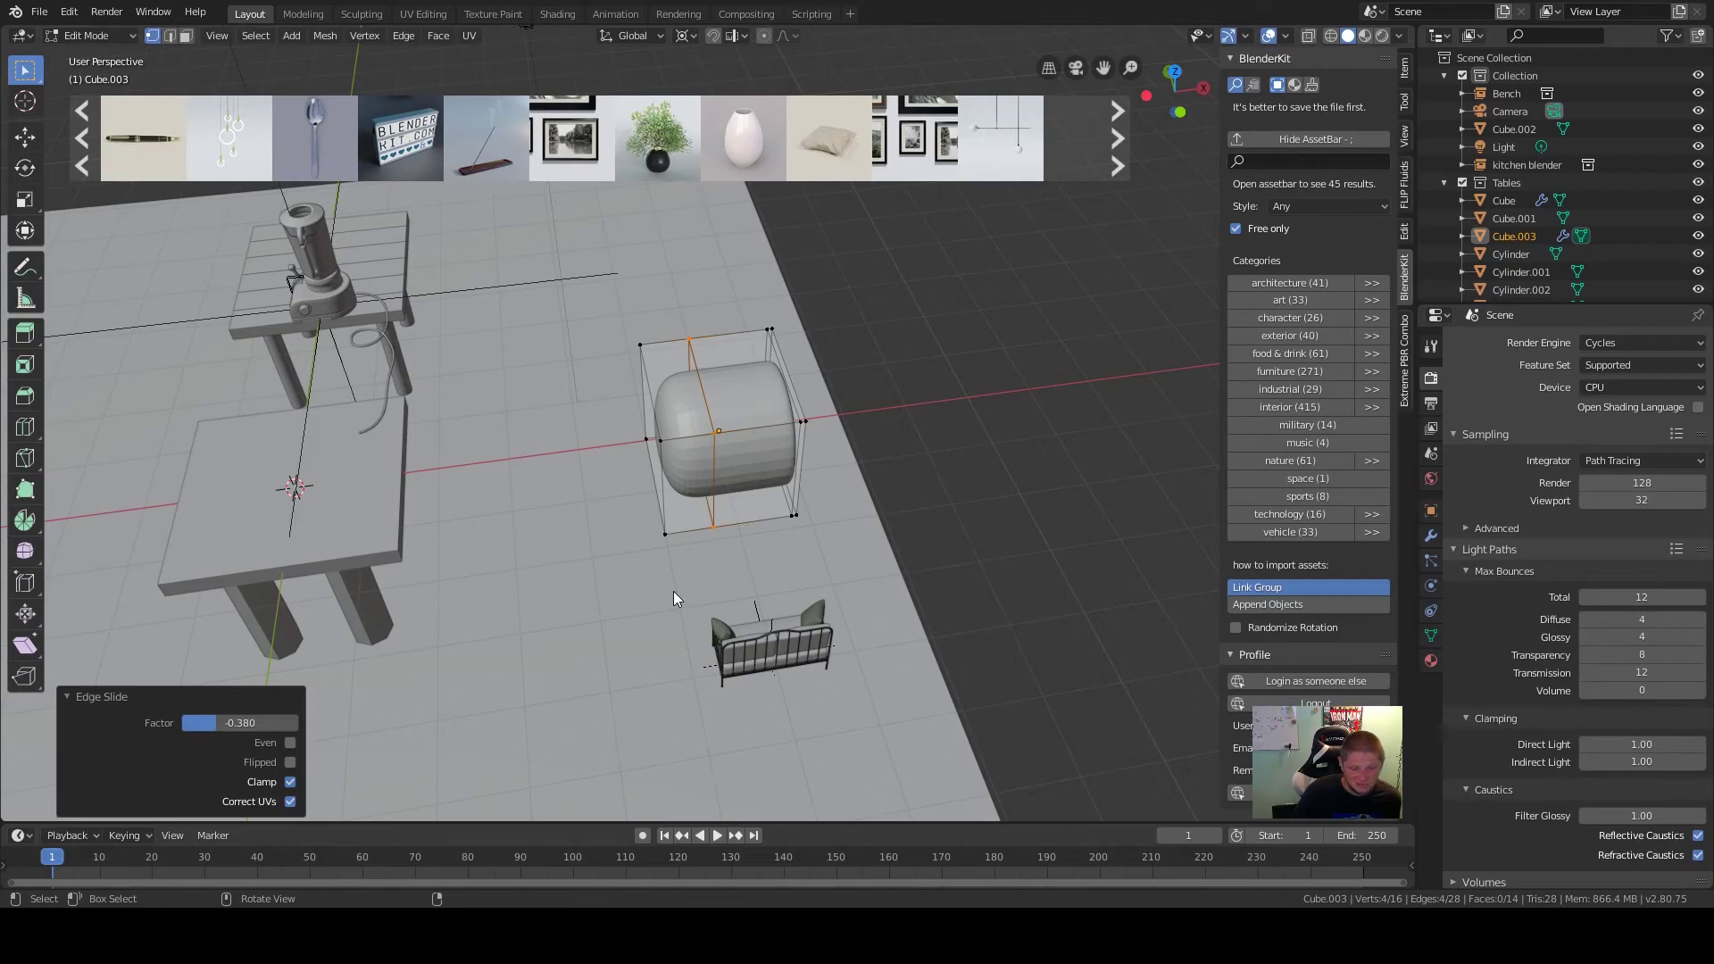
pyautogui.scroll(4, 723, 534)
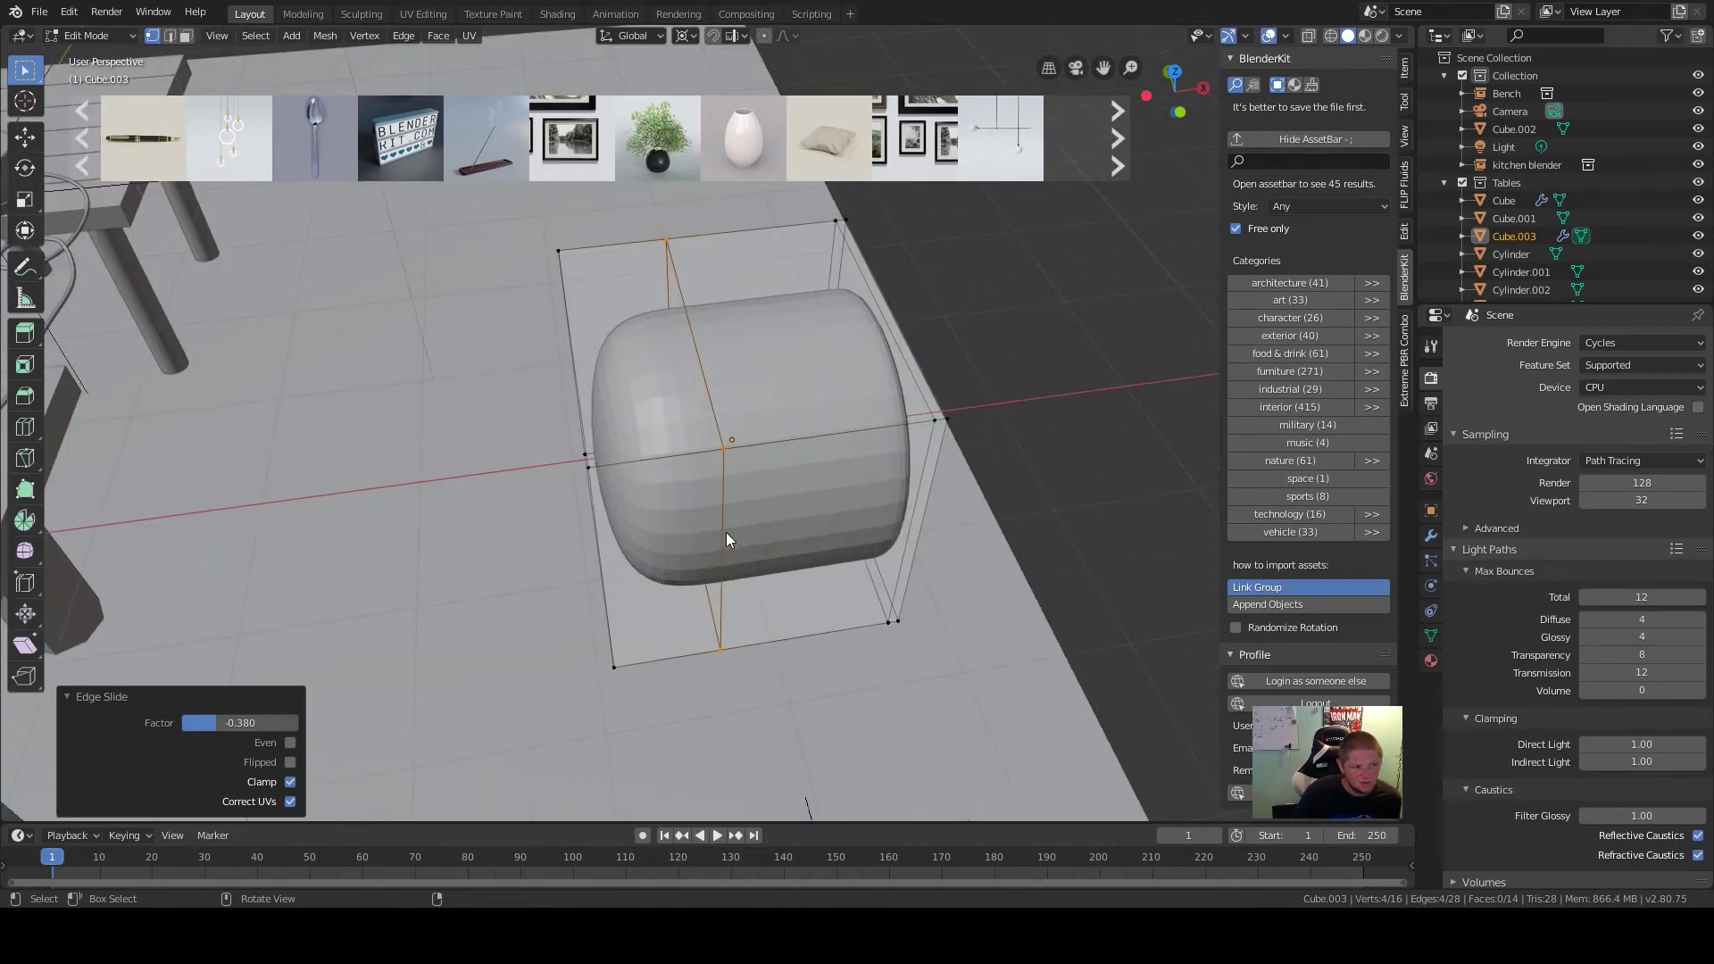
pyautogui.scroll(3, 780, 511)
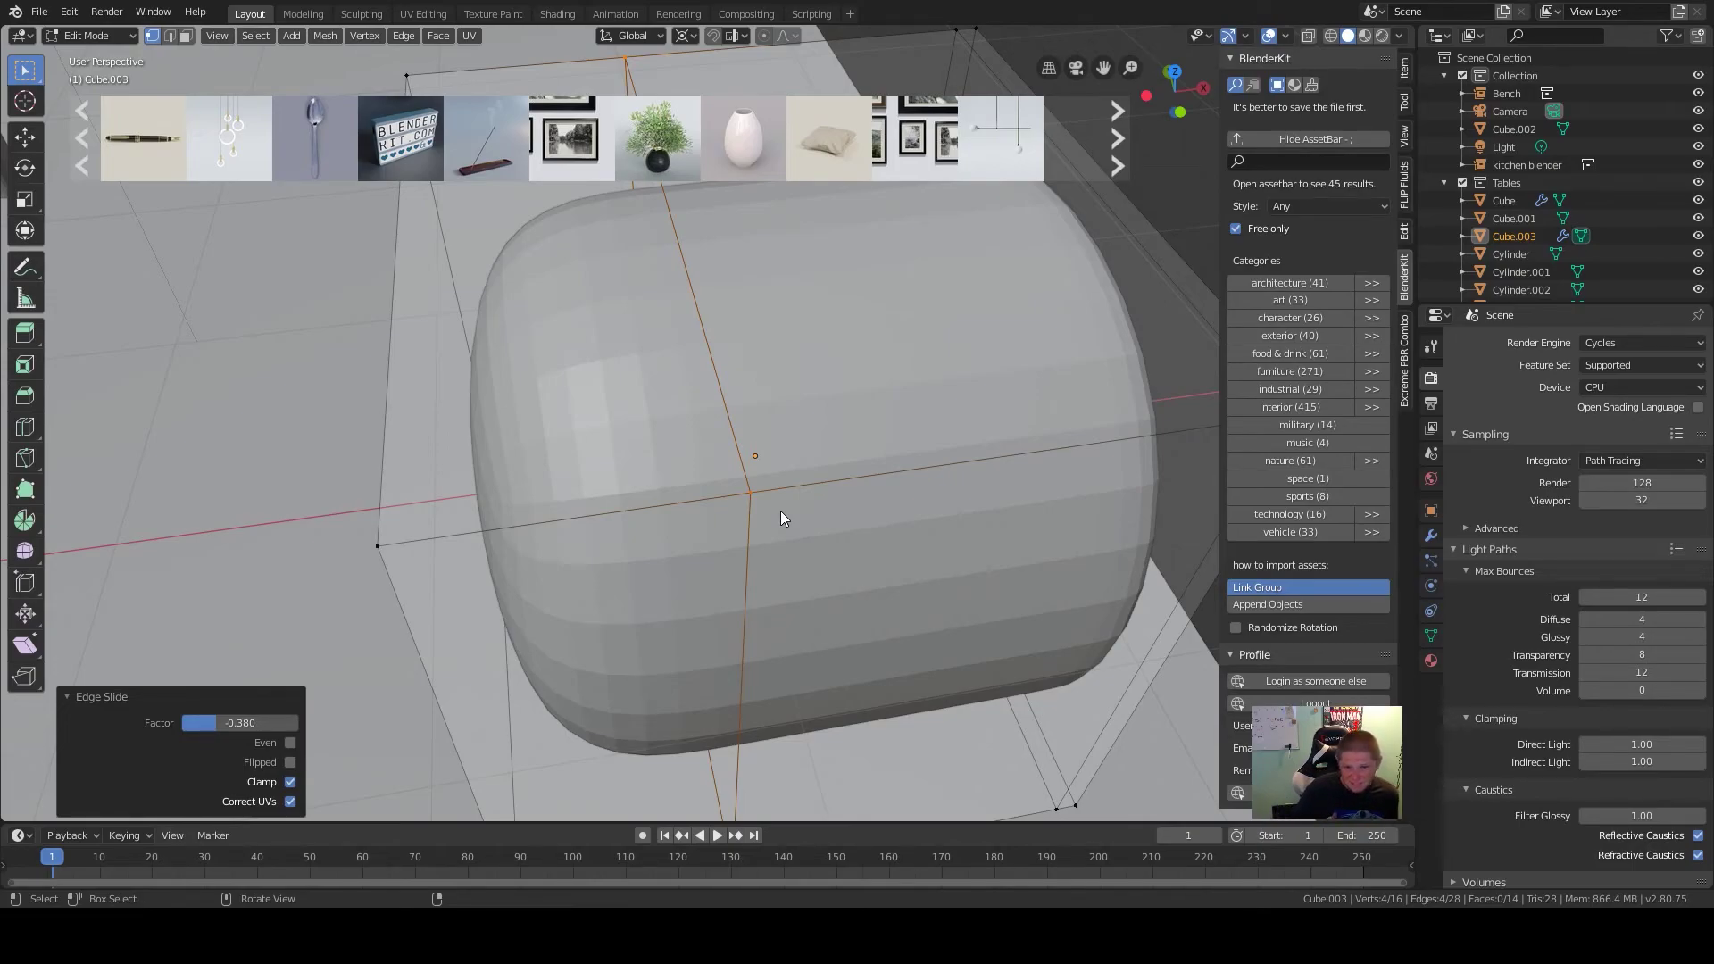
pyautogui.scroll(-3, 780, 511)
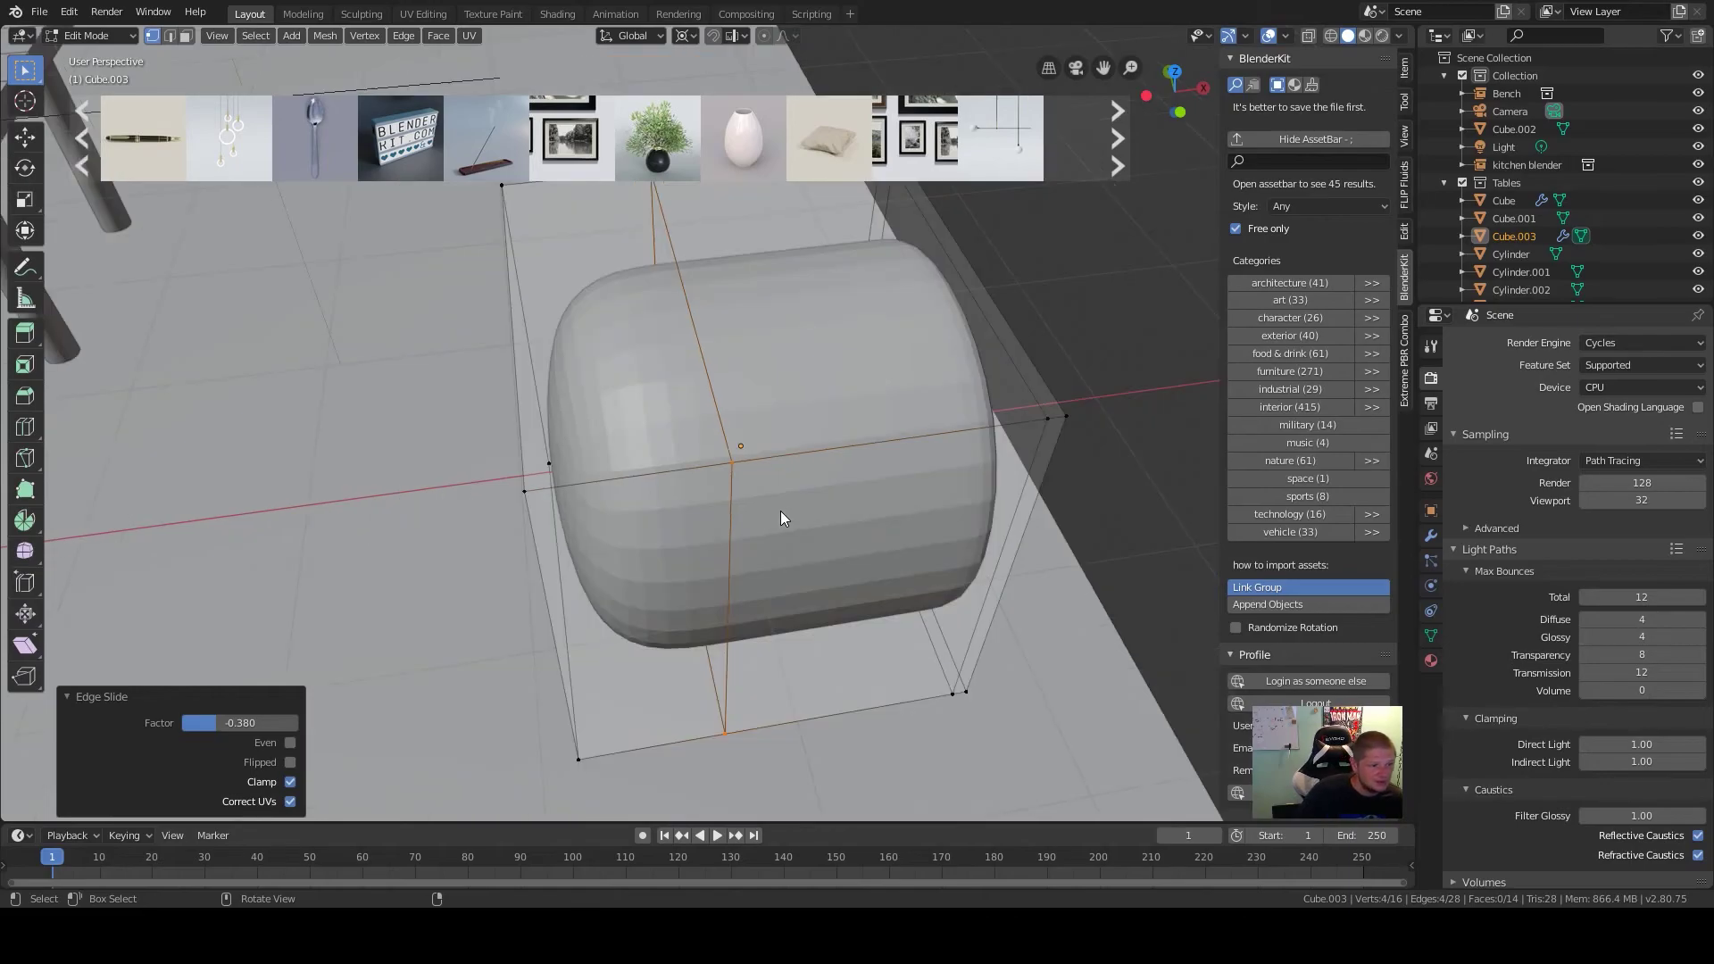
pyautogui.moveTo(625, 561); pyautogui.dragTo(684, 363, button='middle')
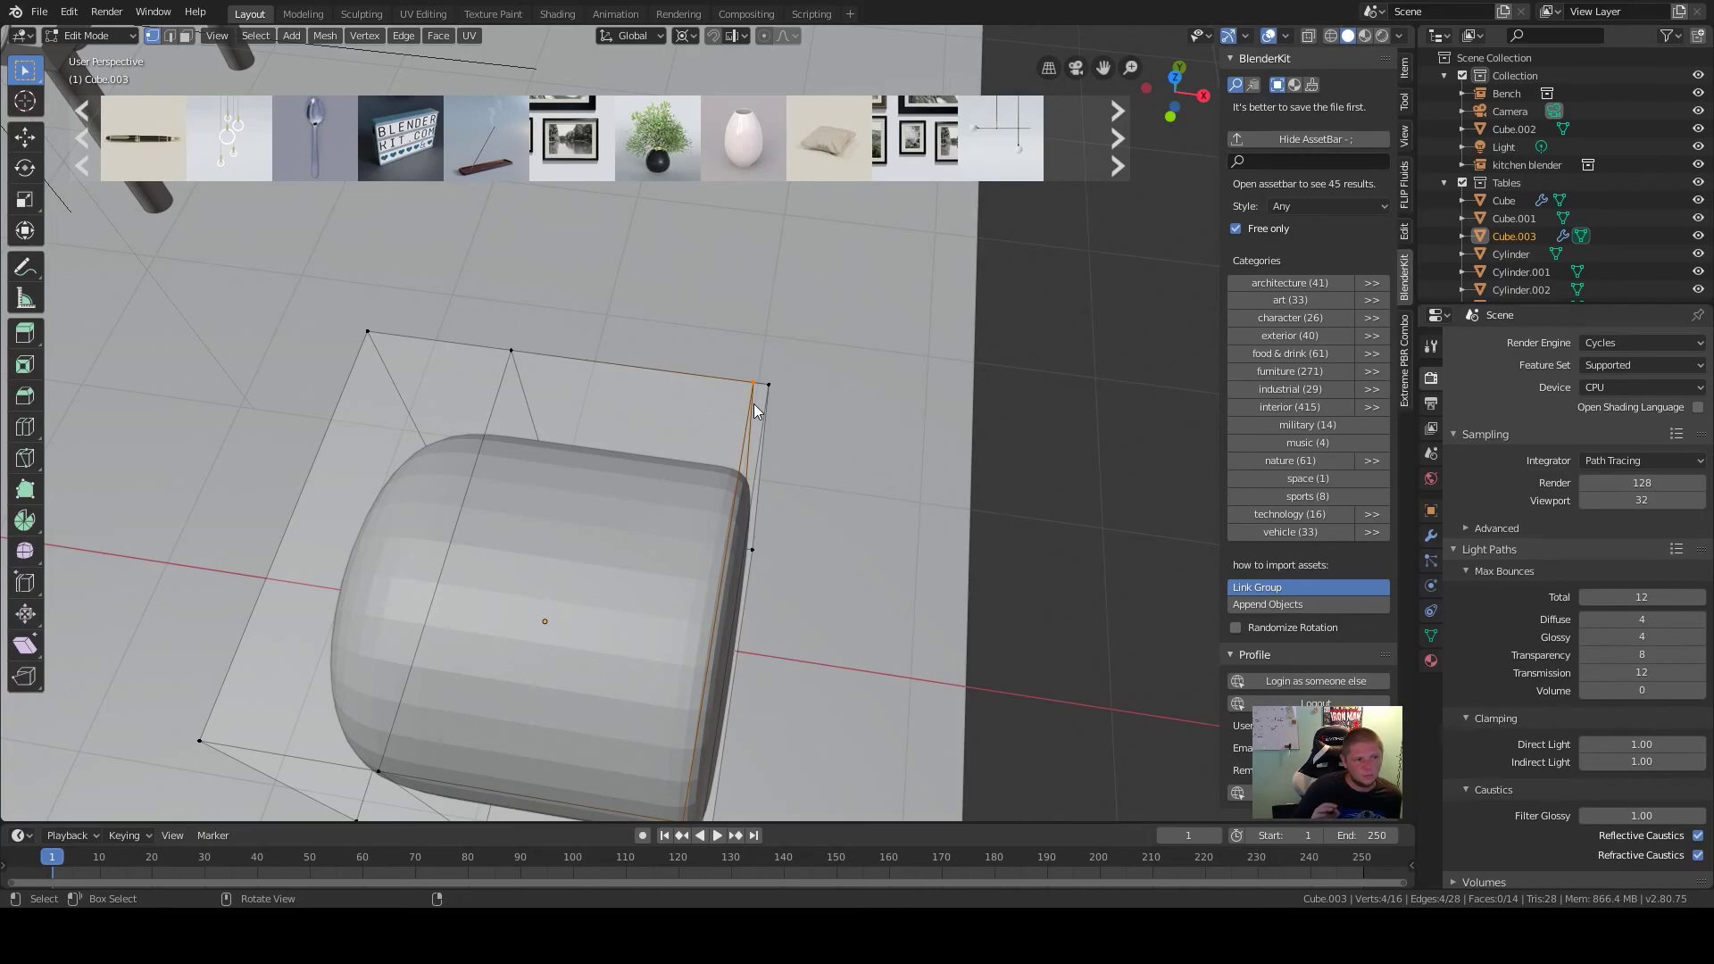
pyautogui.moveTo(754, 404); pyautogui.dragTo(684, 436, button='middle')
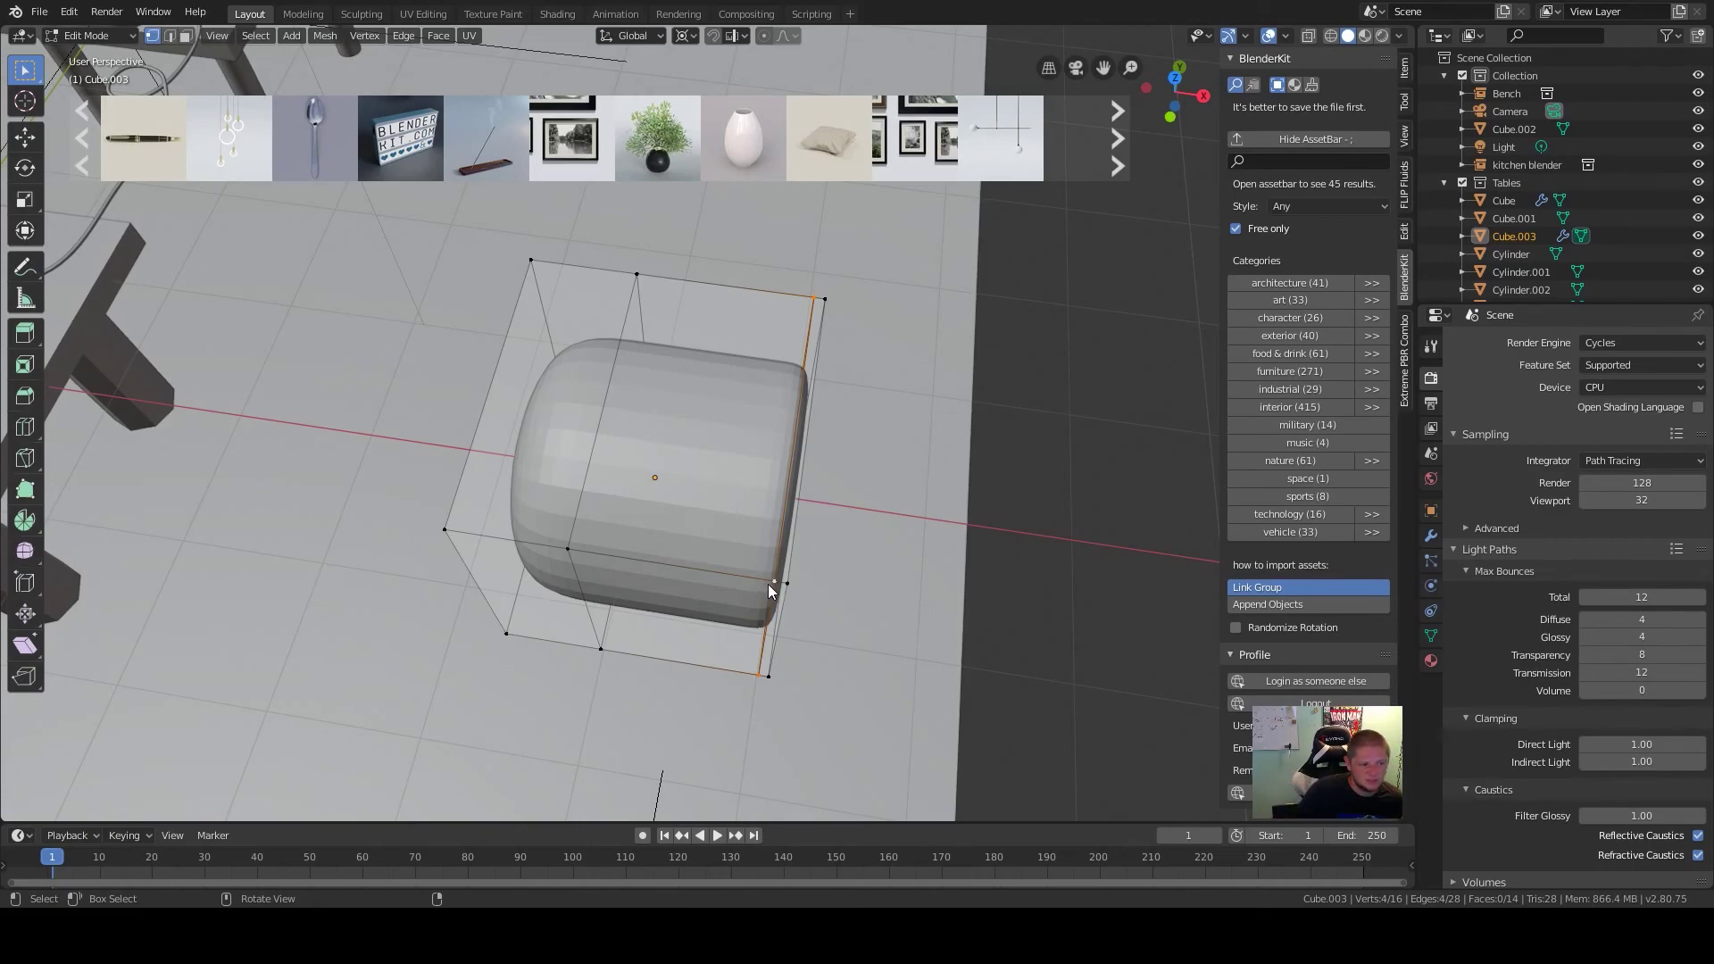
pyautogui.moveTo(764, 587); pyautogui.dragTo(700, 604, button='middle')
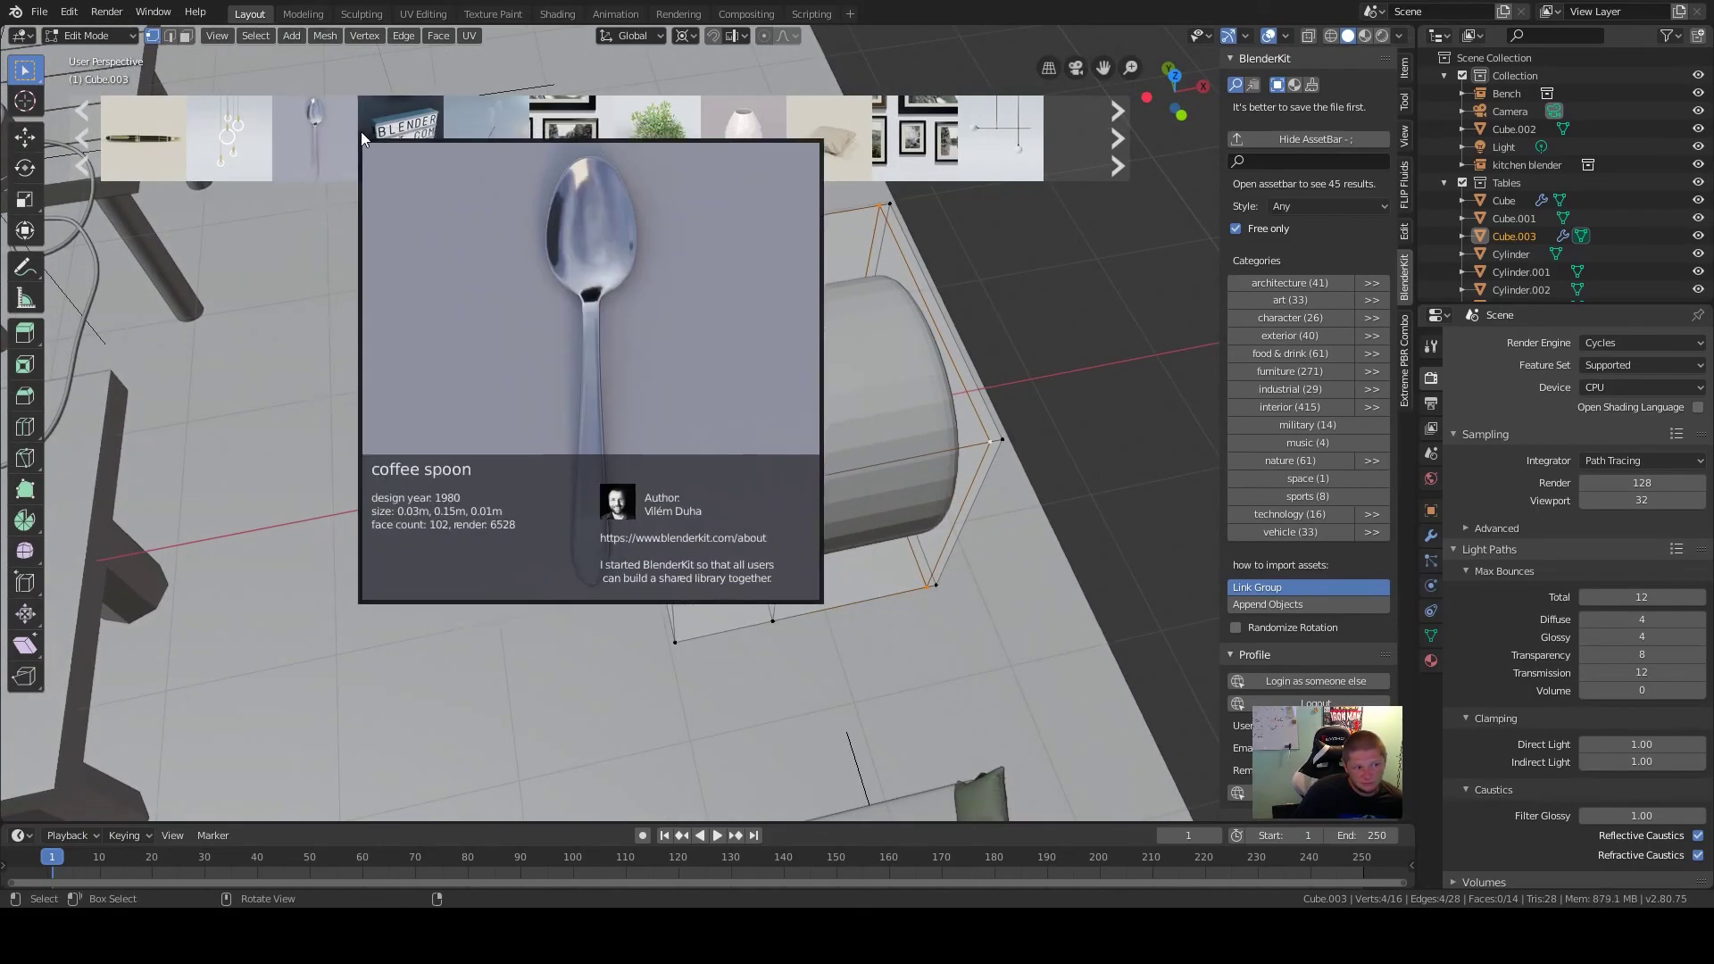
# Place BlenderKit's Lighted Message Board model on the floor between the tables and the rounded cube
pyautogui.moveTo(400, 138); pyautogui.dragTo(448, 284)
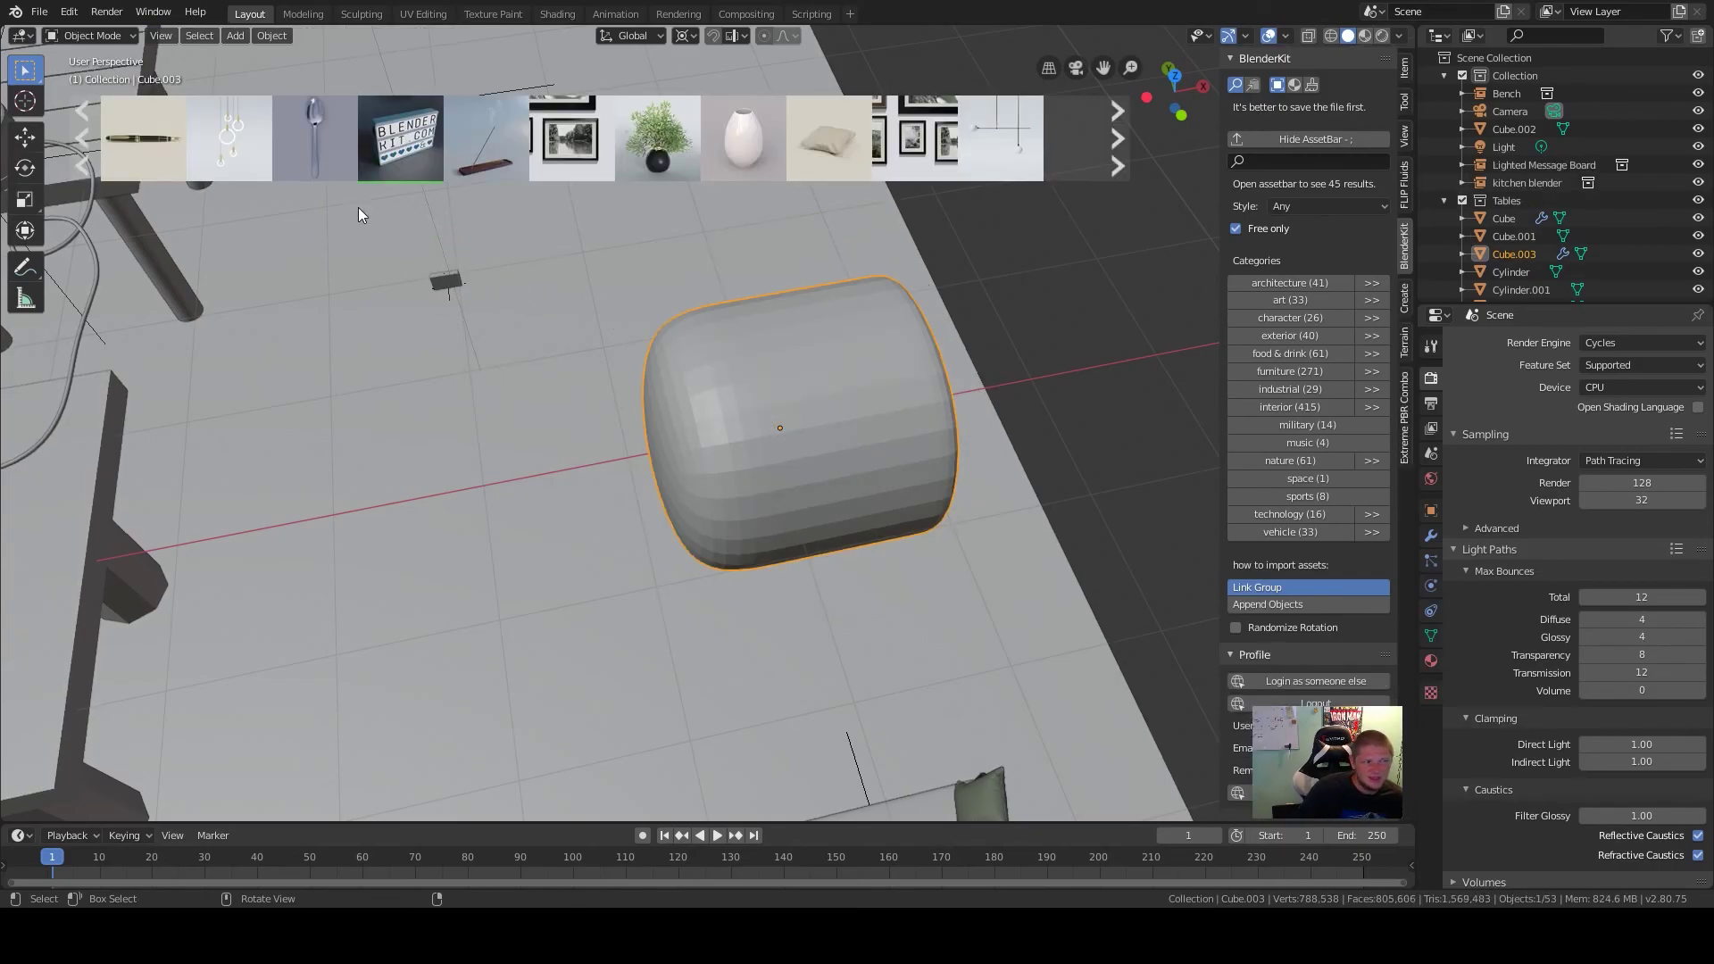
pyautogui.moveTo(606, 166)
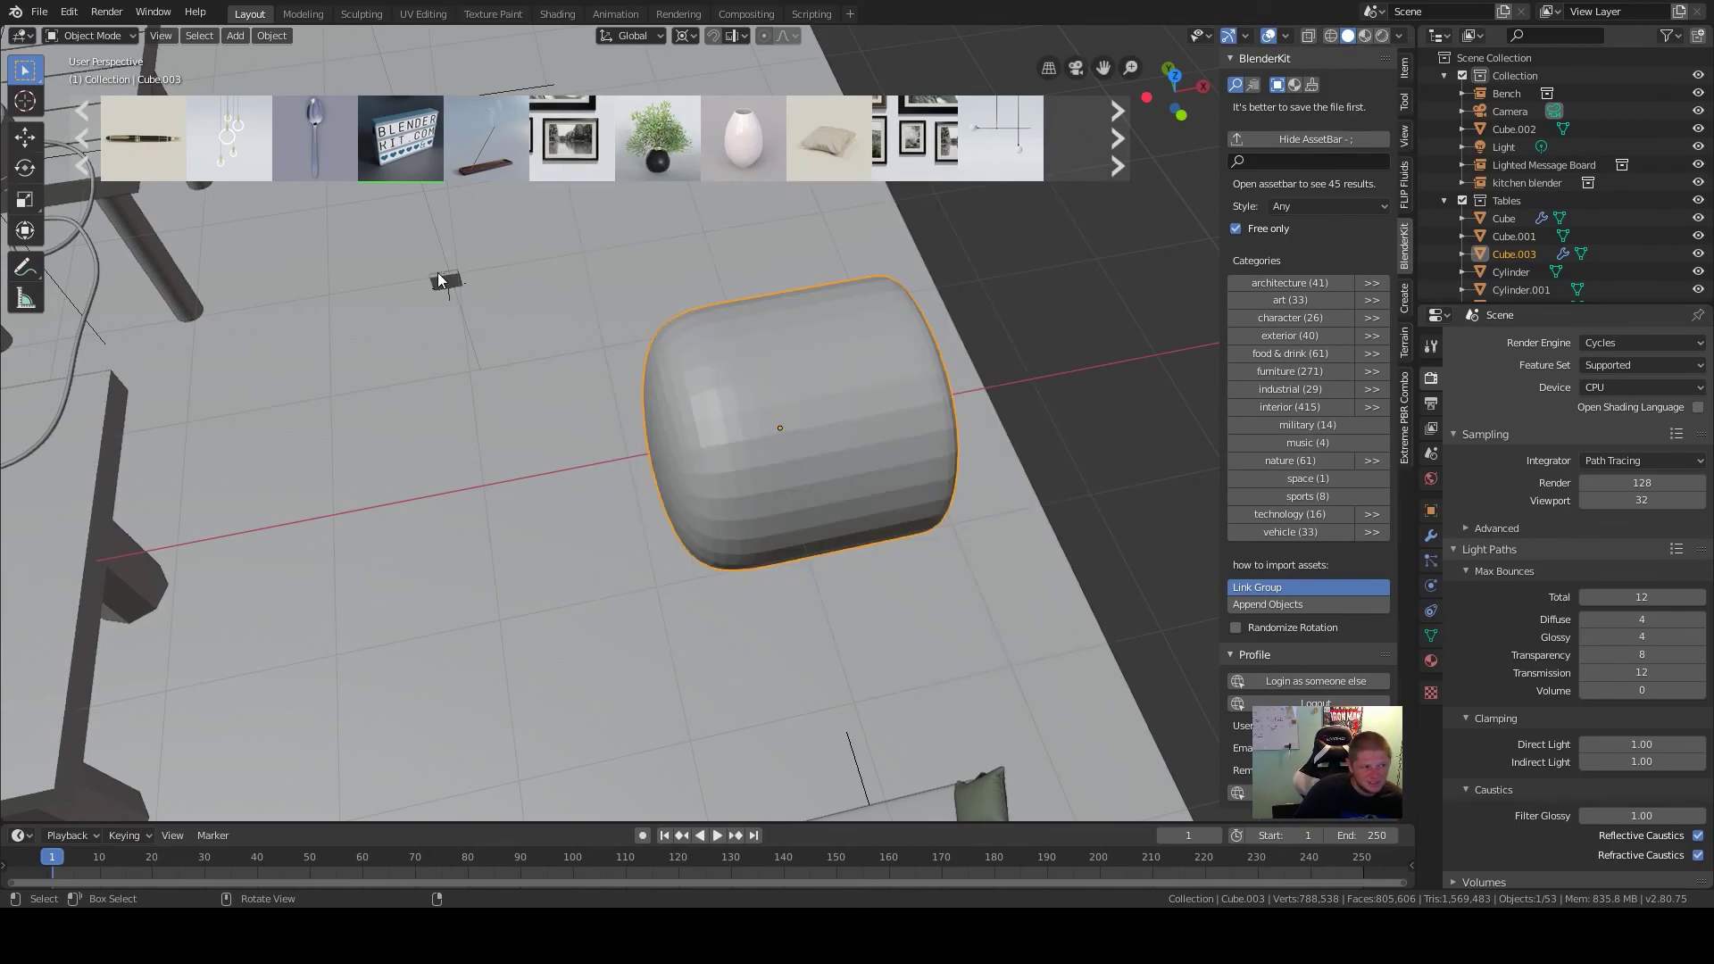
# Select the bench and scale it up uniformly by a factor of 4
pyautogui.scroll(-3, 450, 292)
pyautogui.moveTo(450, 292); pyautogui.dragTo(925, 615, button='middle')
pyautogui.write('s')
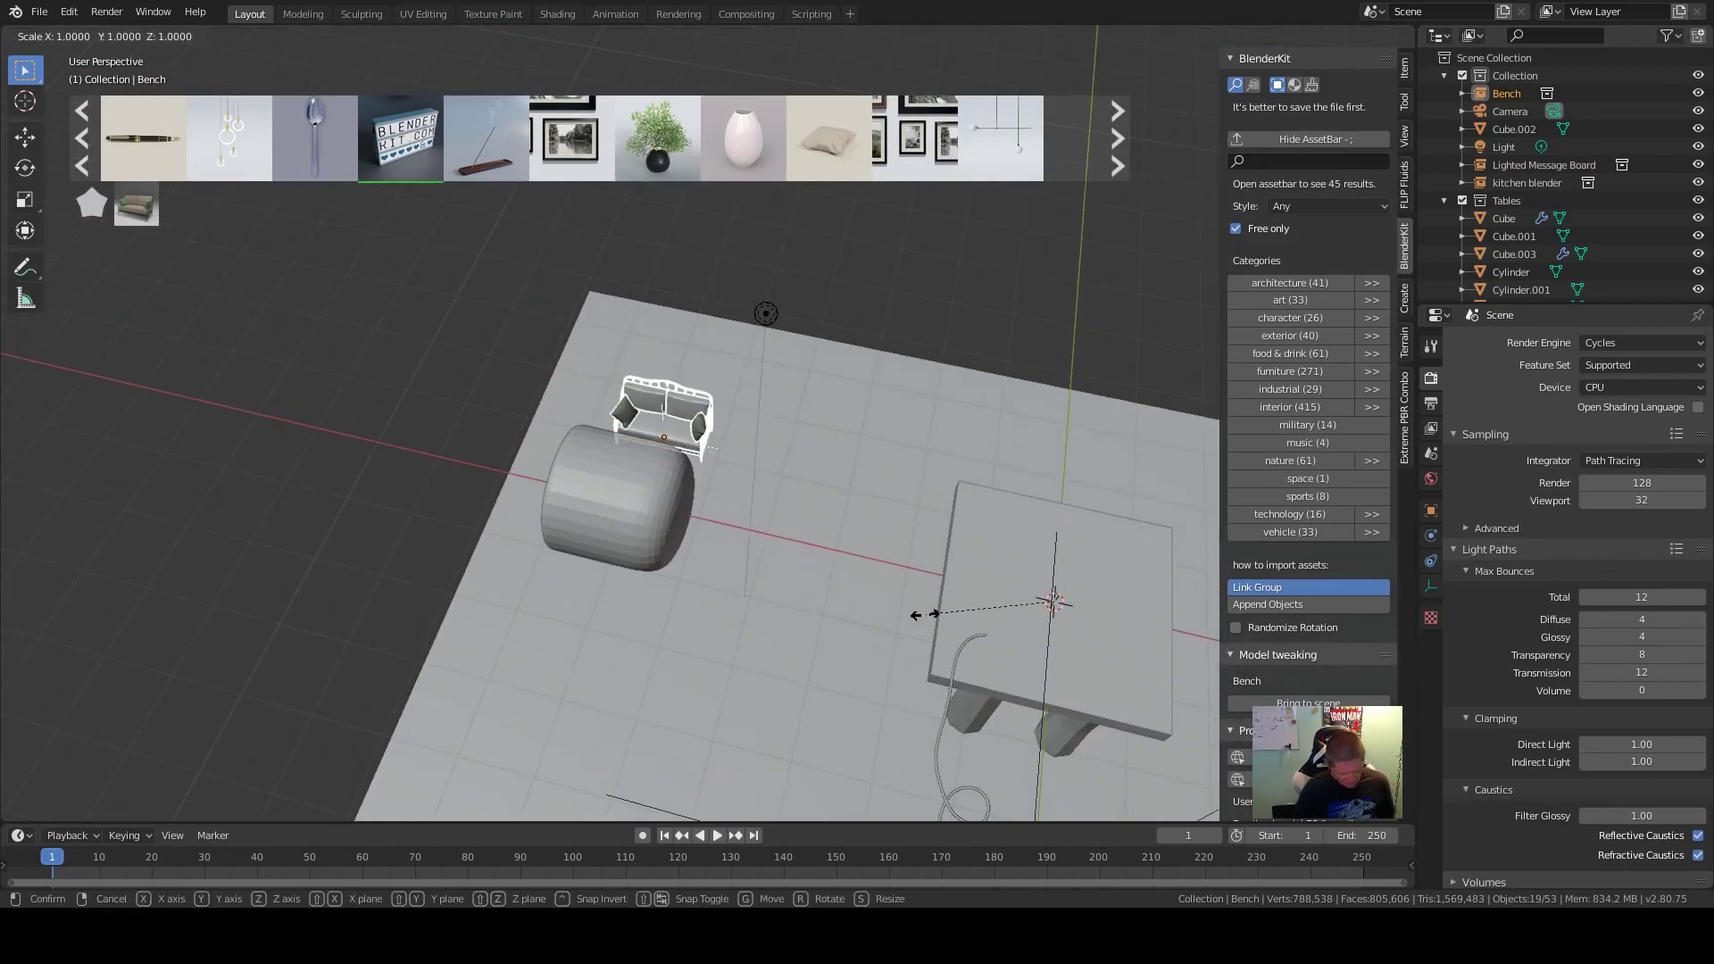
pyautogui.write('4')
pyautogui.press('Return')
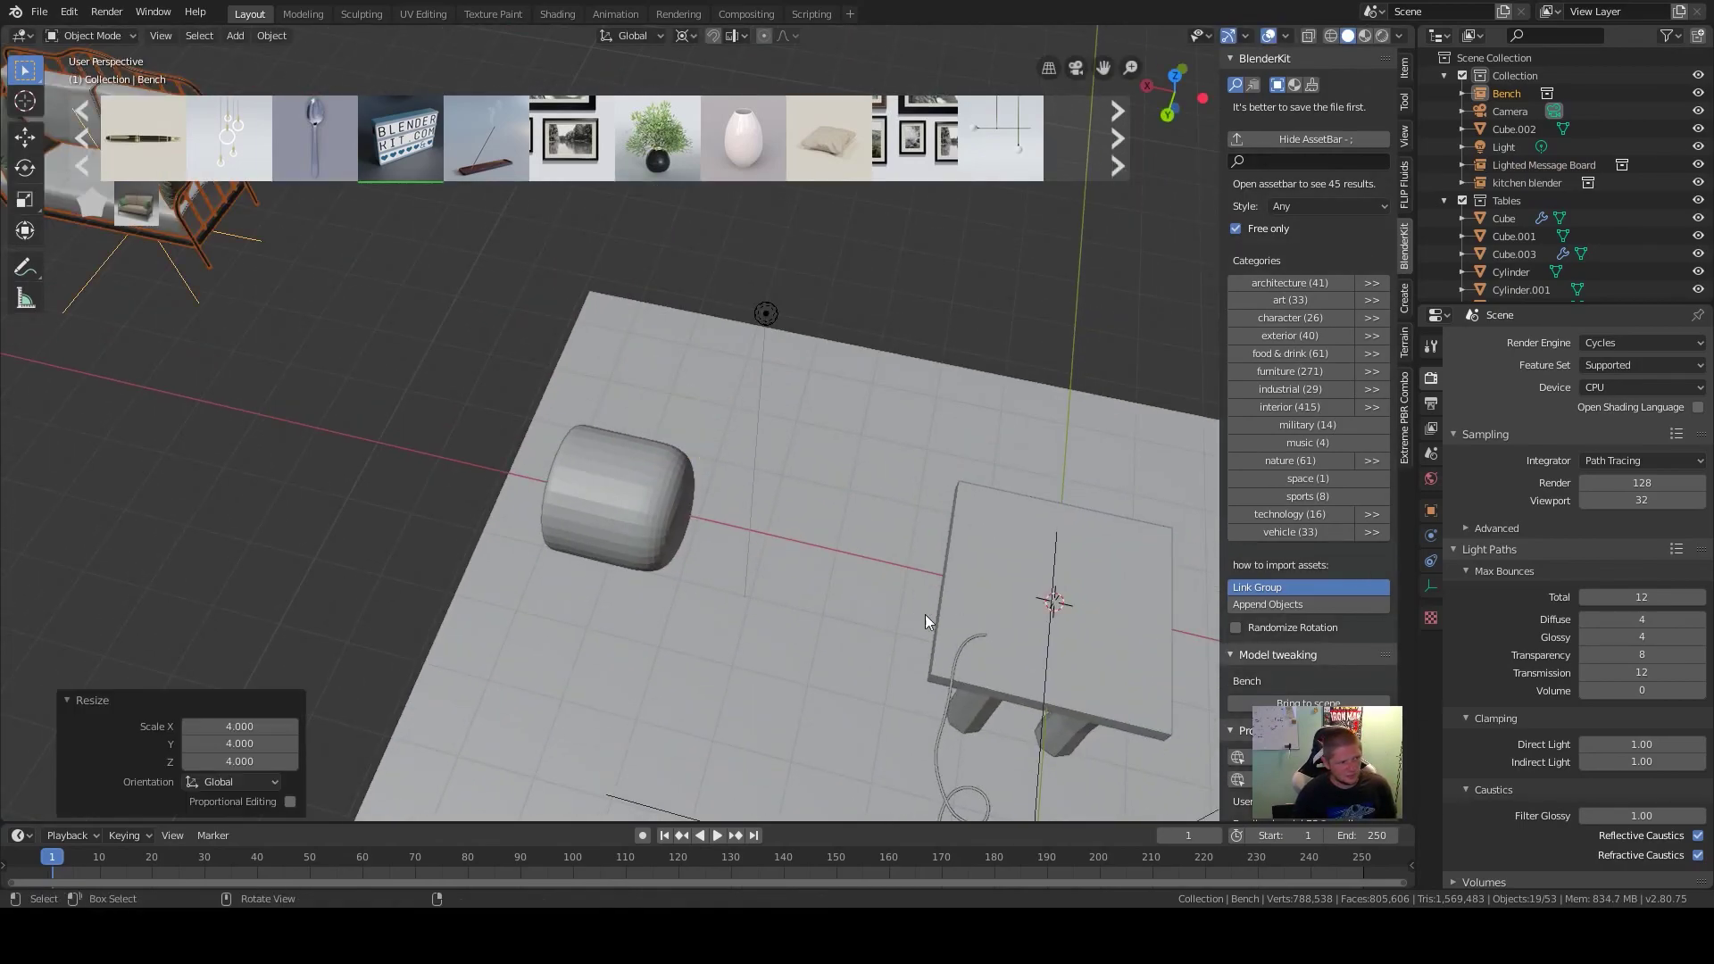
# Move the enlarged bench about -20.3 m along X, 3.21 m along Y and 4.05 m along Z
pyautogui.press('g')
pyautogui.press('x')
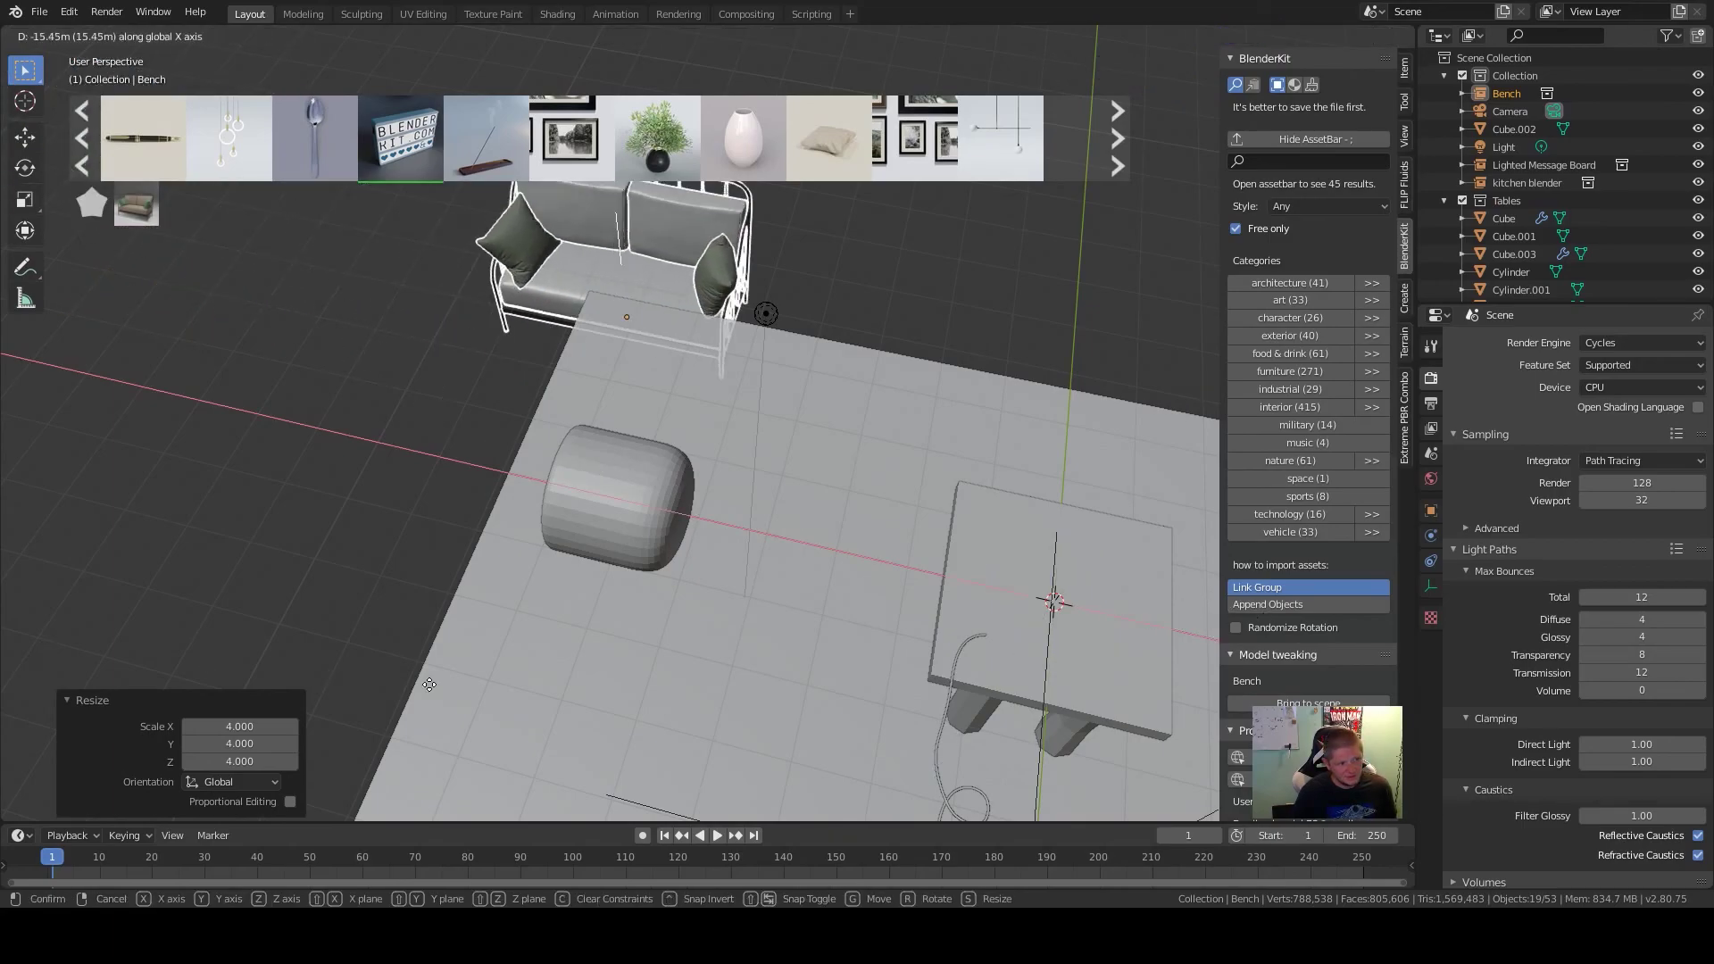
pyautogui.click(932, 594)
pyautogui.press('g')
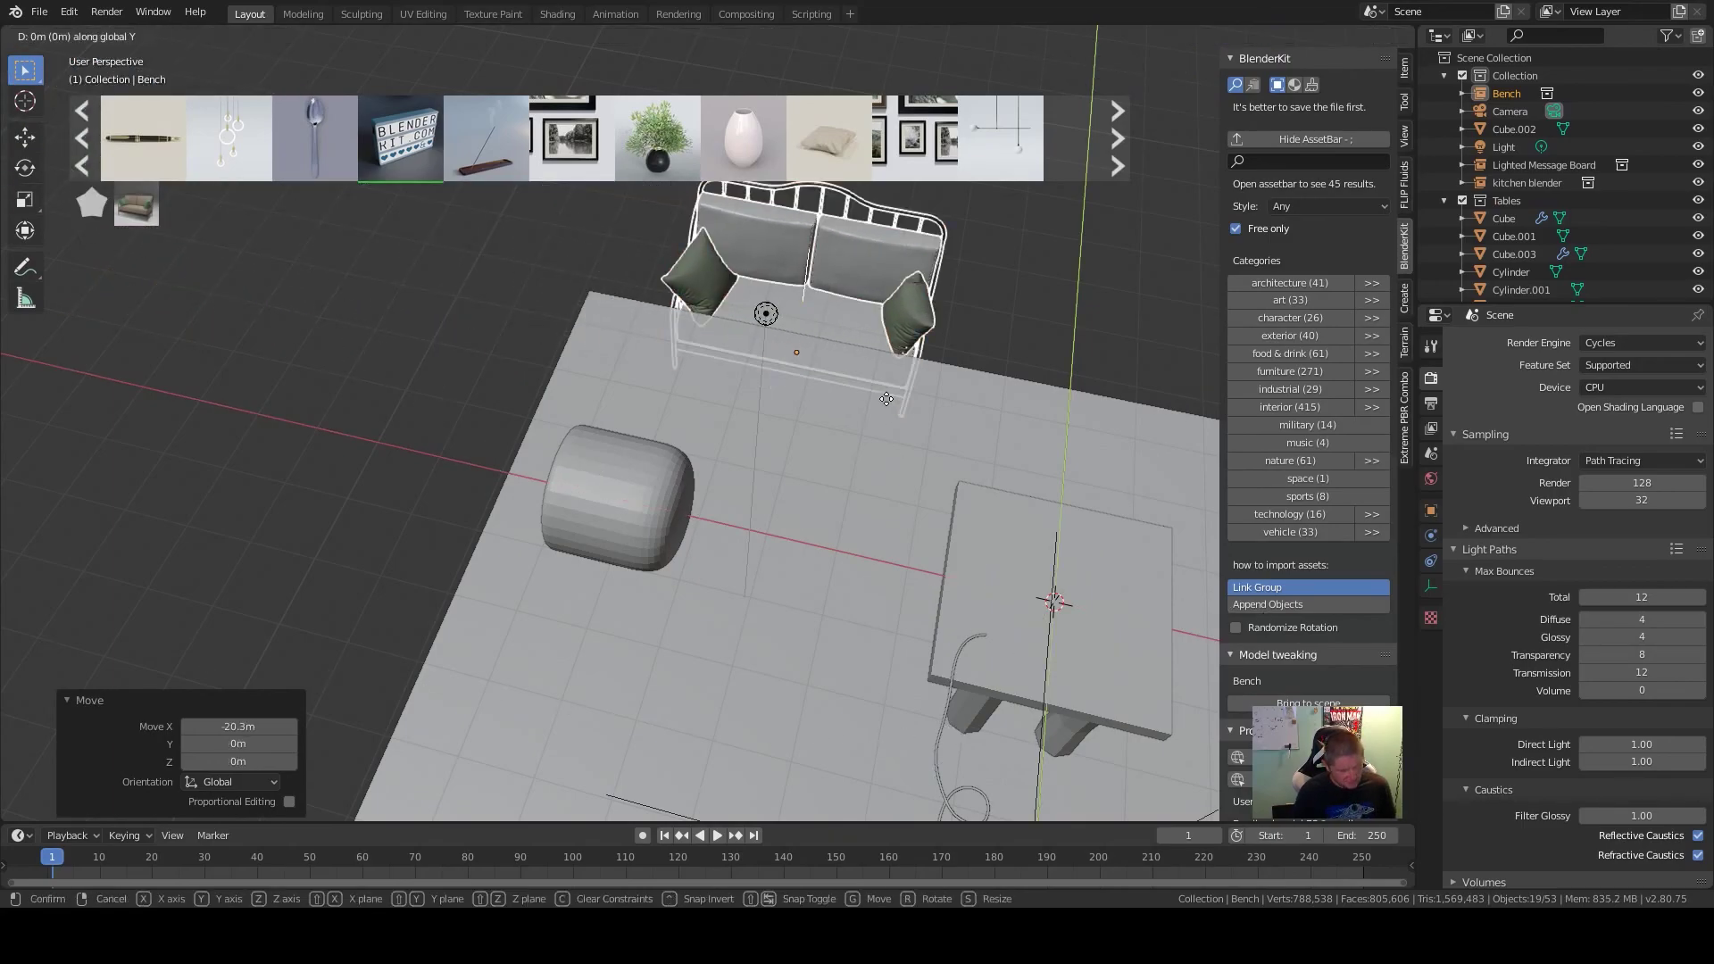
pyautogui.press('y')
pyautogui.click(859, 632)
pyautogui.press('g')
pyautogui.press('z')
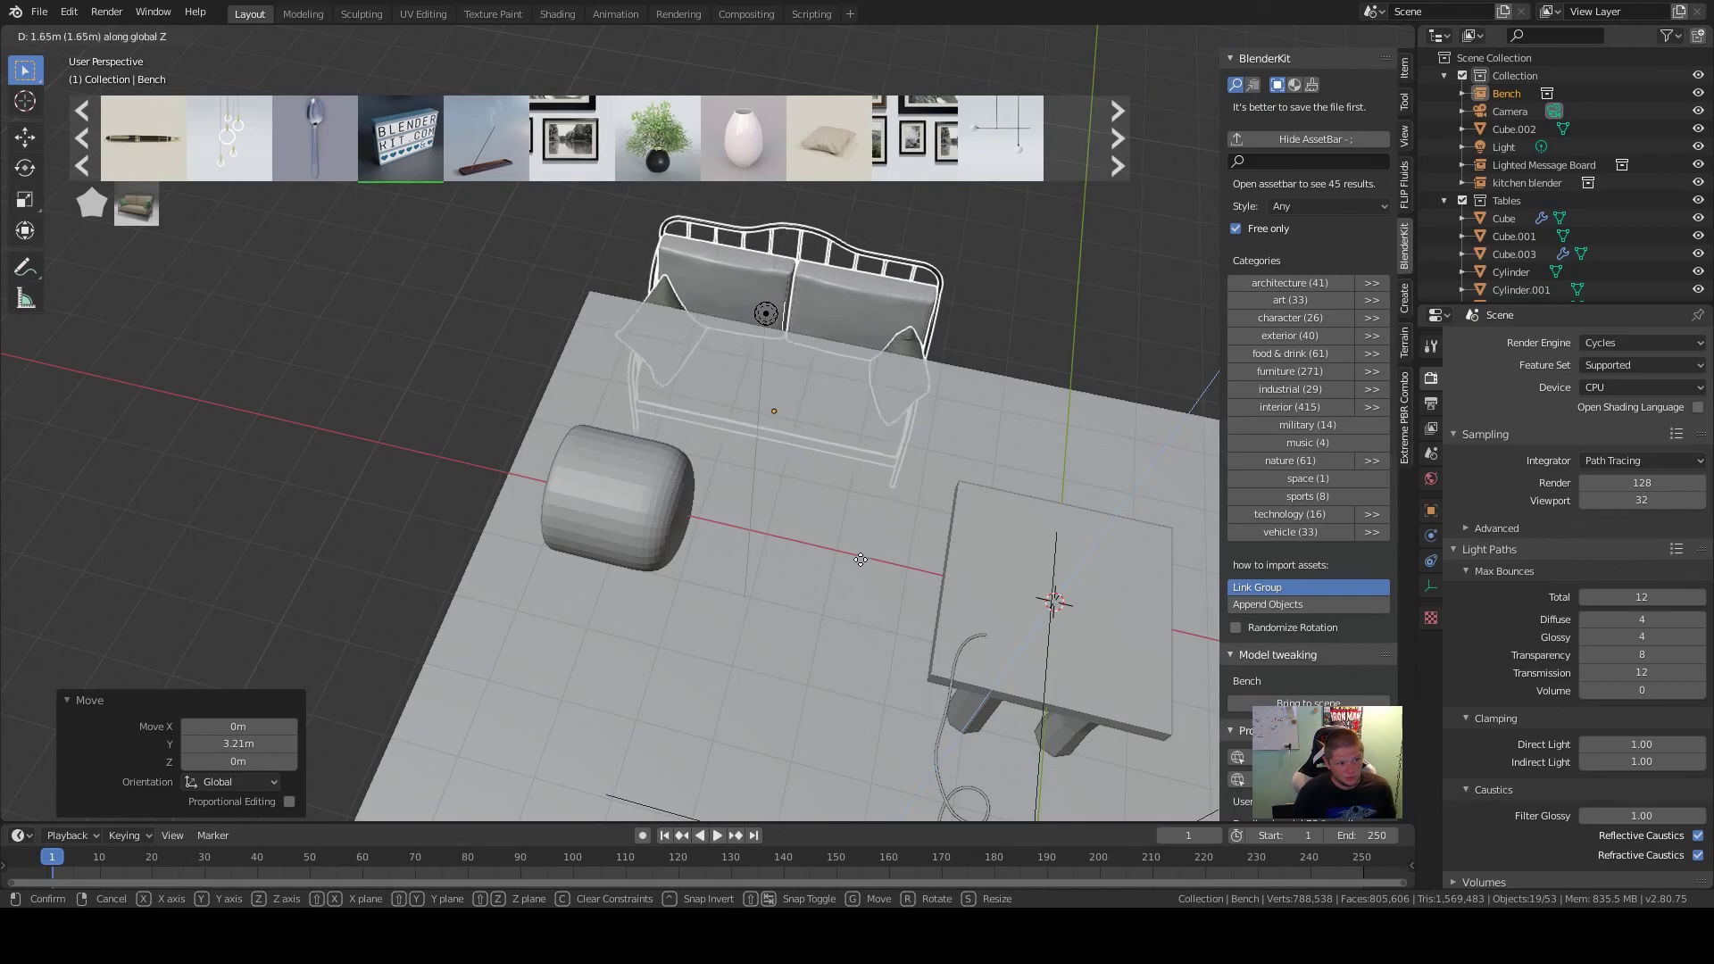
pyautogui.click(896, 432)
# Move the bench freely by about -1.52 m X, 3.7 m Y and 3.18 m Z to sit near the cube and table, and deselect it
pyautogui.moveTo(903, 411); pyautogui.dragTo(944, 321, button='middle')
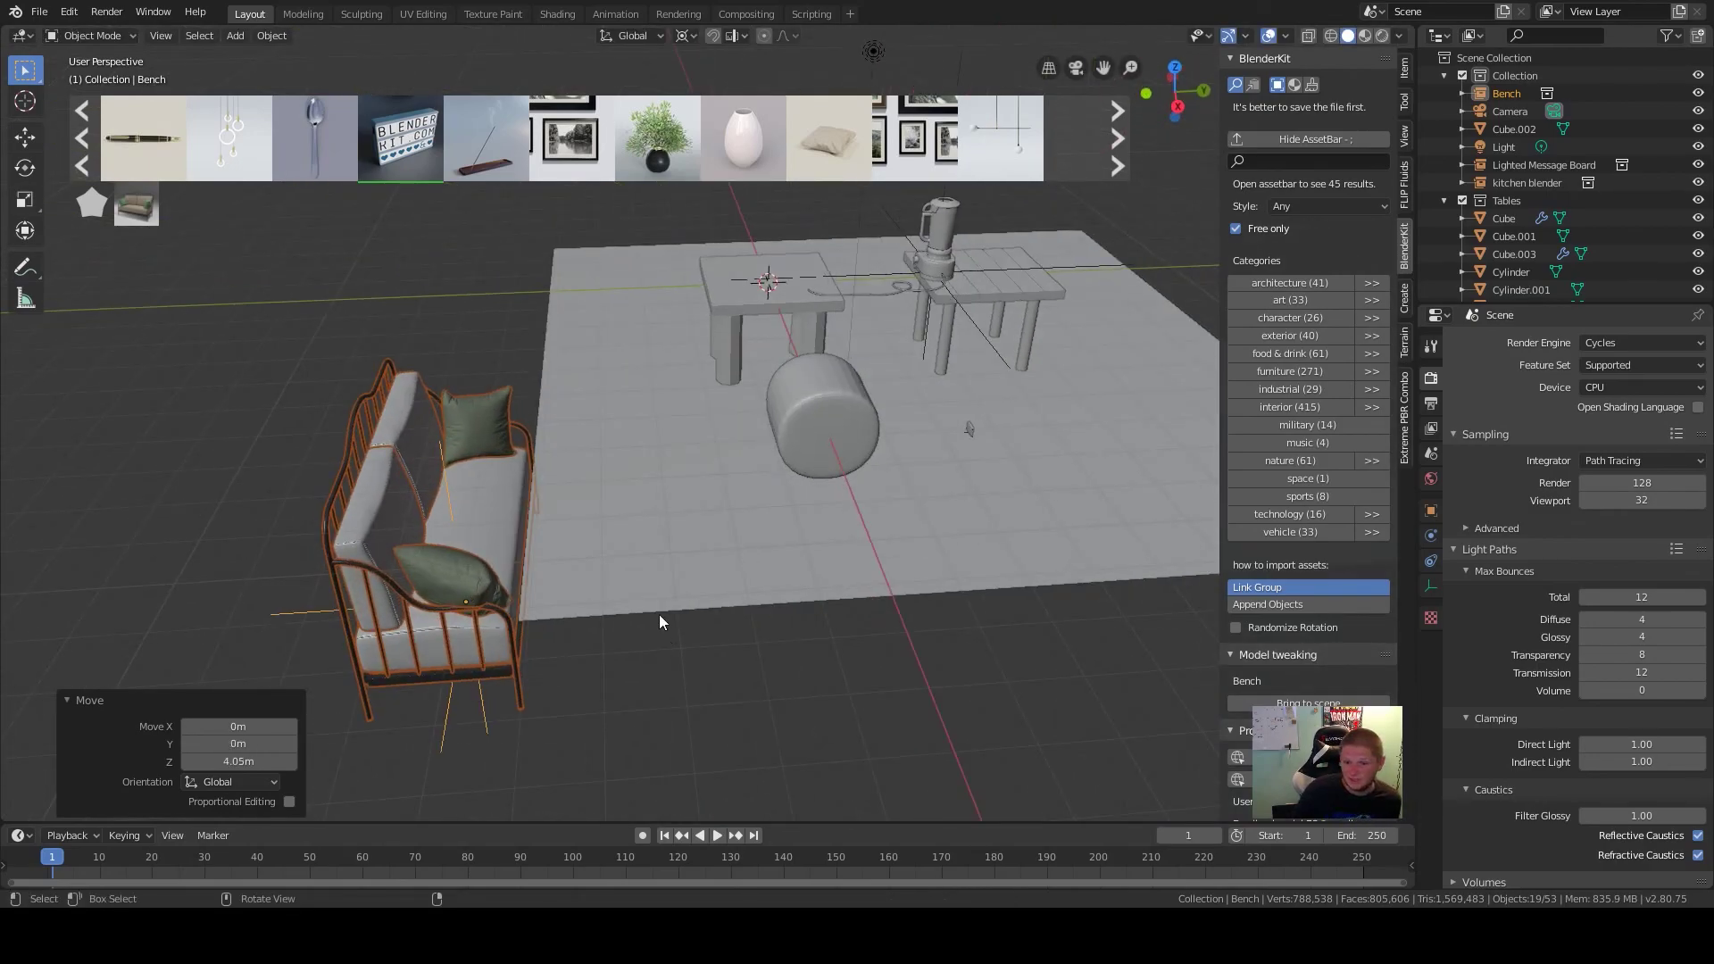
pyautogui.press('g')
pyautogui.click(848, 451)
pyautogui.moveTo(848, 452); pyautogui.dragTo(757, 346, button='middle')
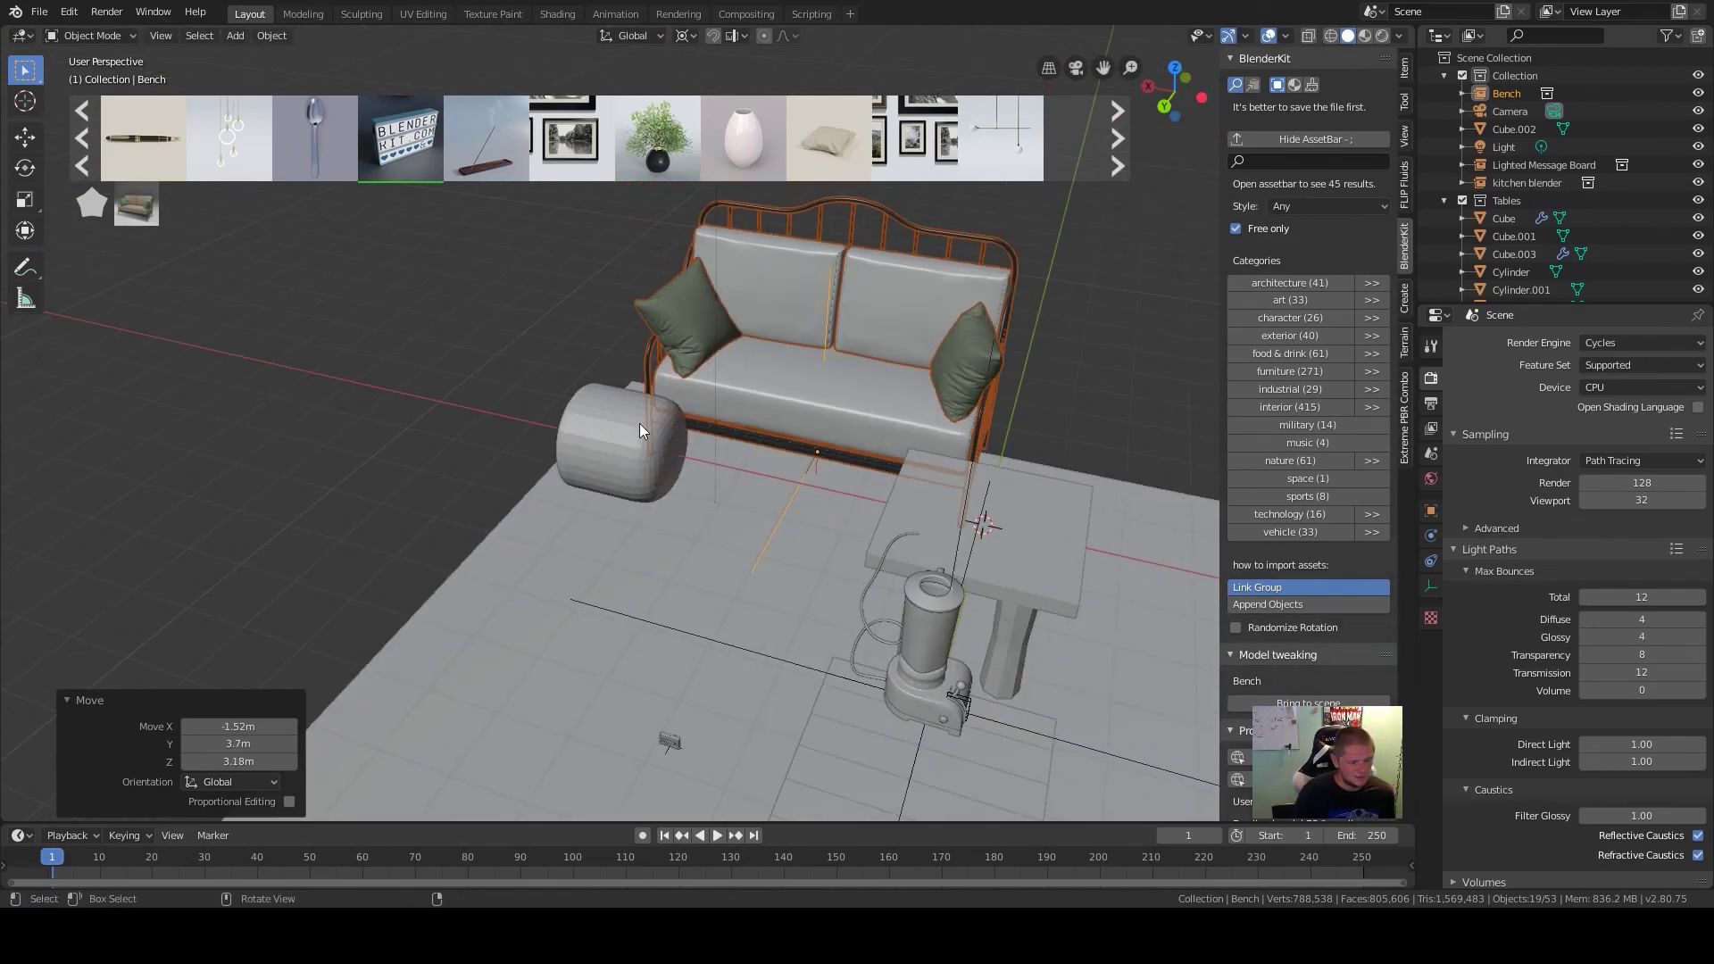
pyautogui.hotkey('alt', 'a')
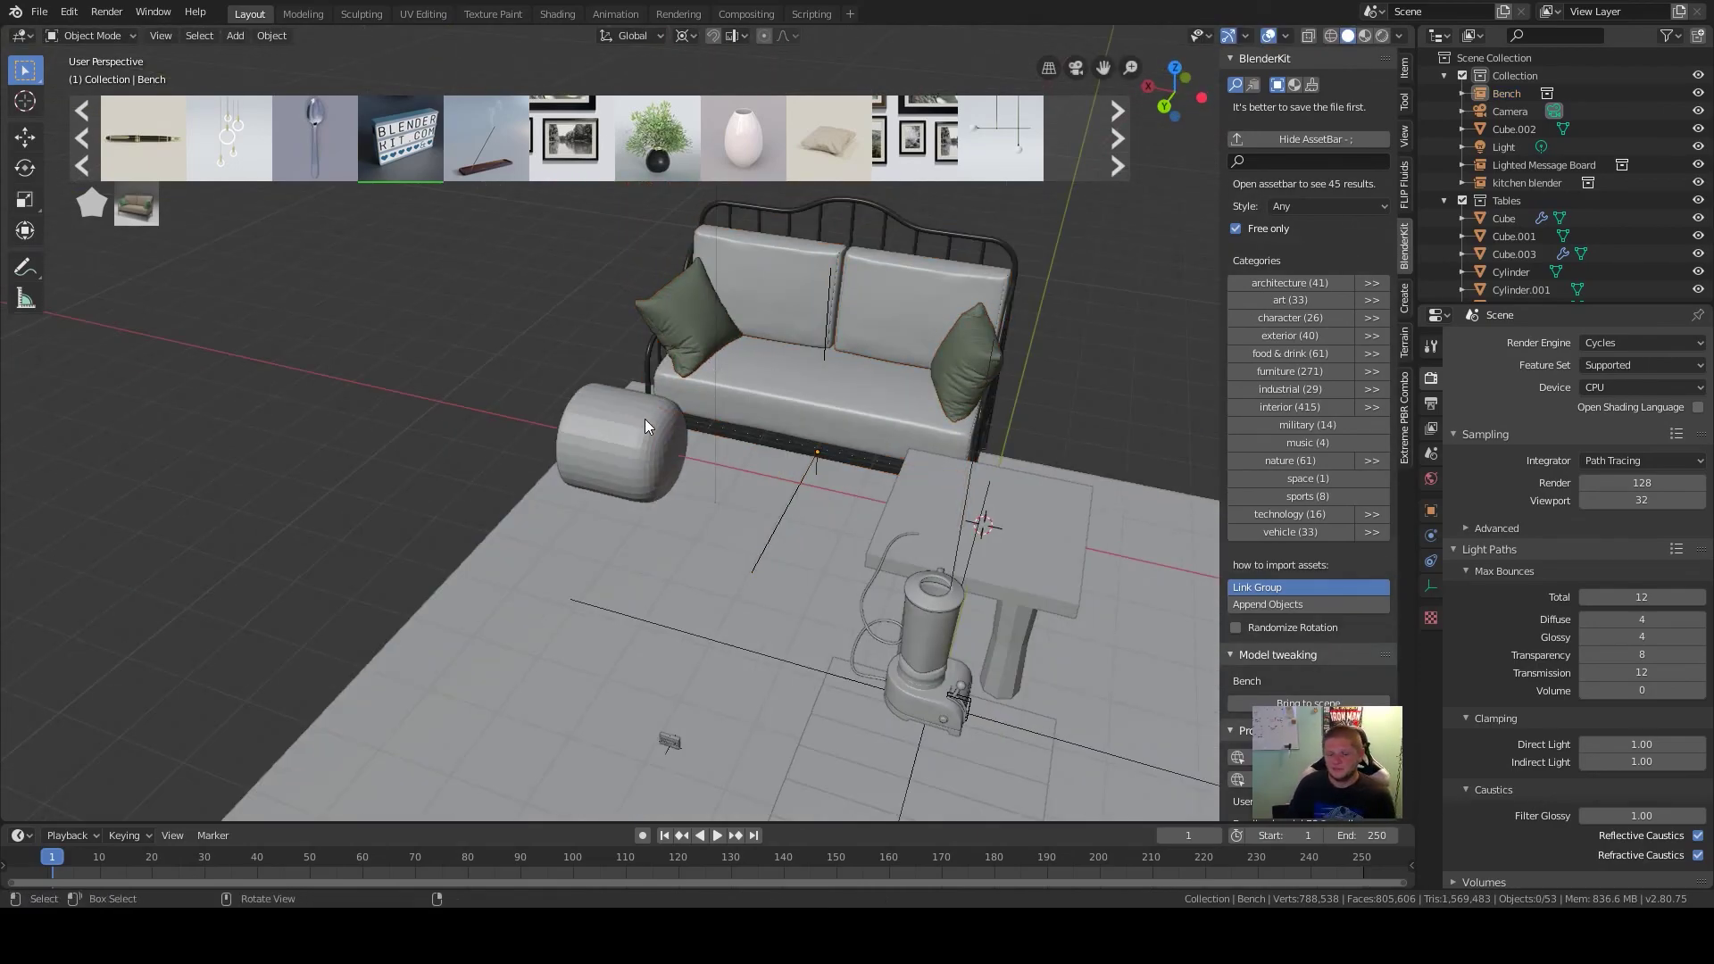